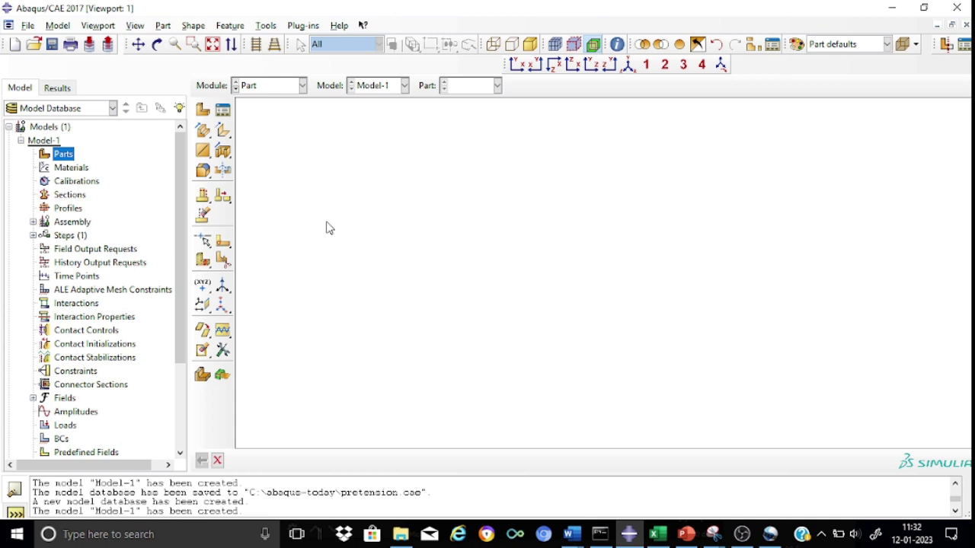
Step: Create a 3D deformable solid extrusion part named beam with an approximate size of 500
click(203, 109)
click(403, 112)
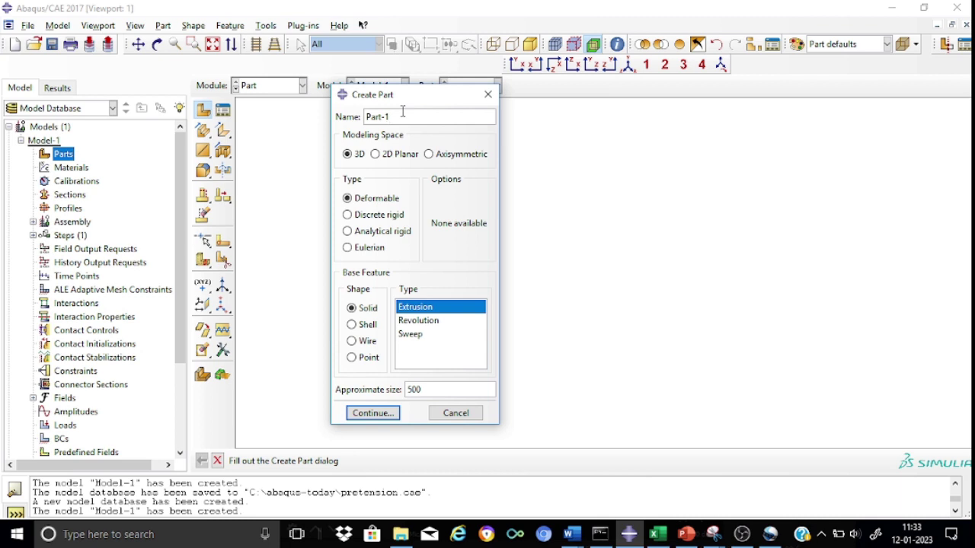
text(beam)
click(371, 413)
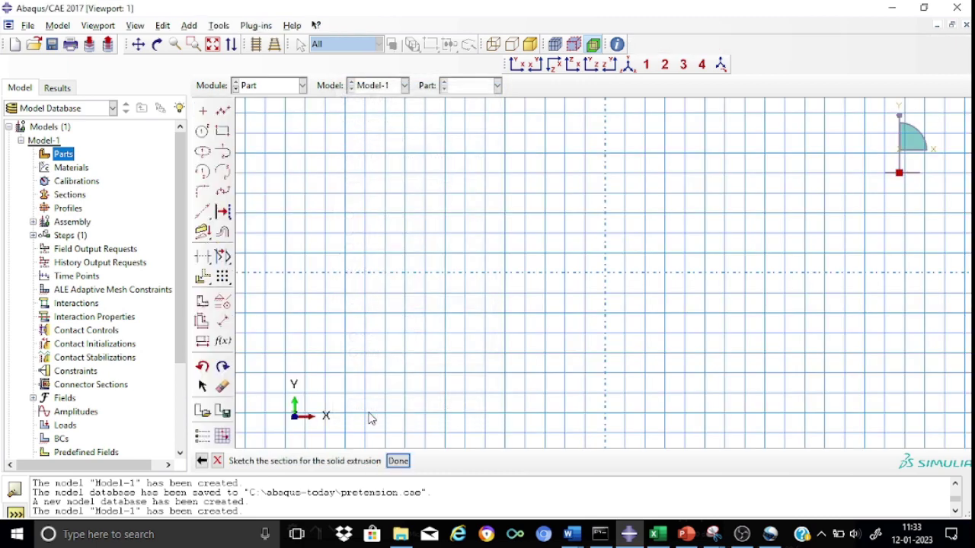
Step: Sketch a rectangle about 52.5 wide and 70 high, from corner (-100, 40) to corner (-47.5, -30)
click(222, 132)
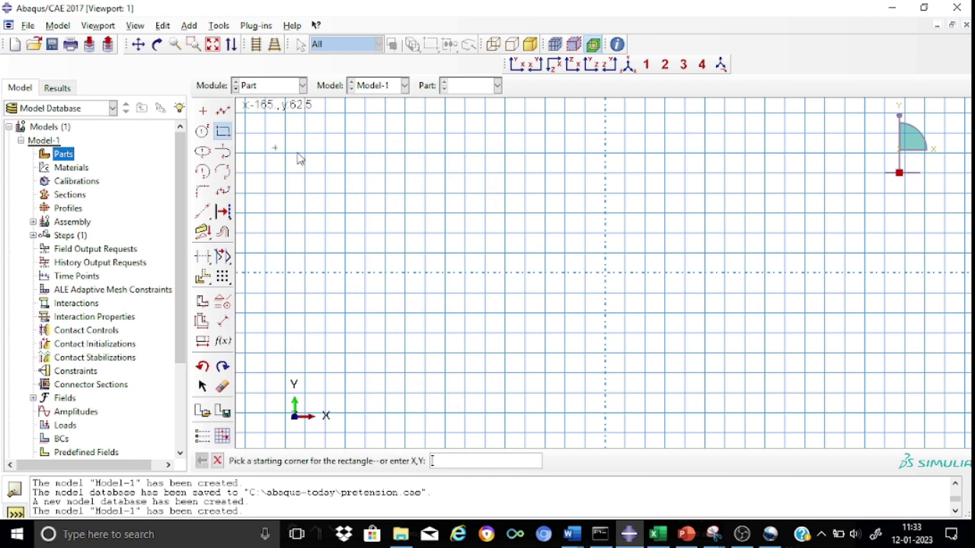
click(407, 195)
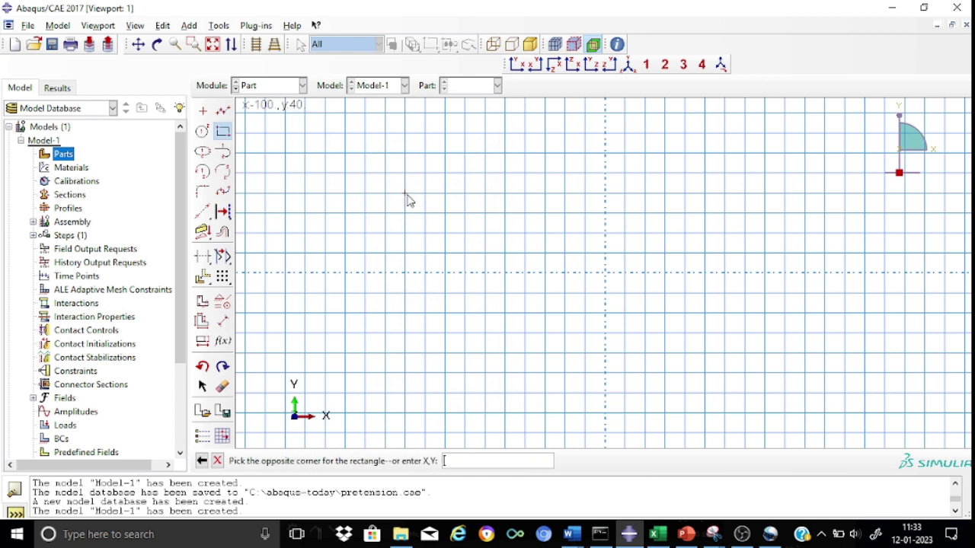
click(511, 334)
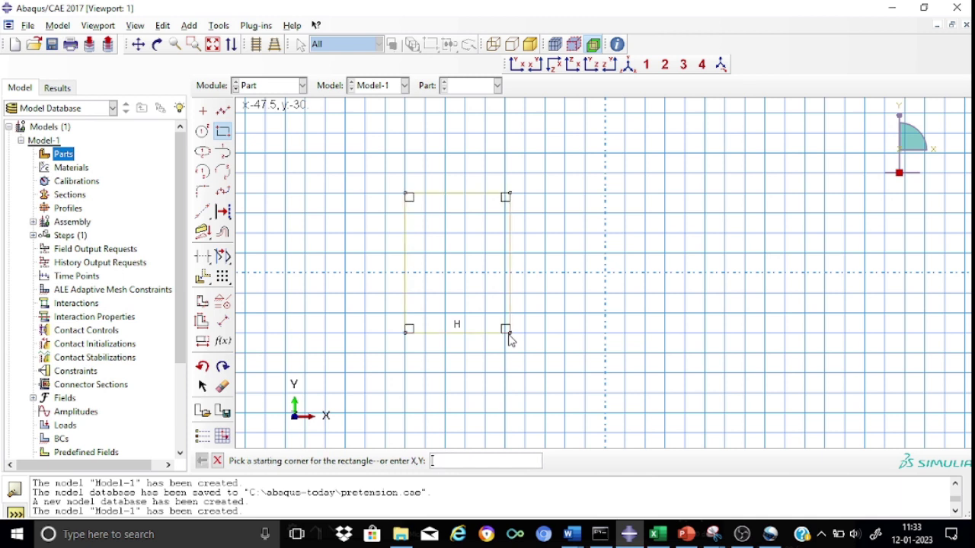
Step: Dimension the rectangle's bottom edge and set its width to 200
click(224, 320)
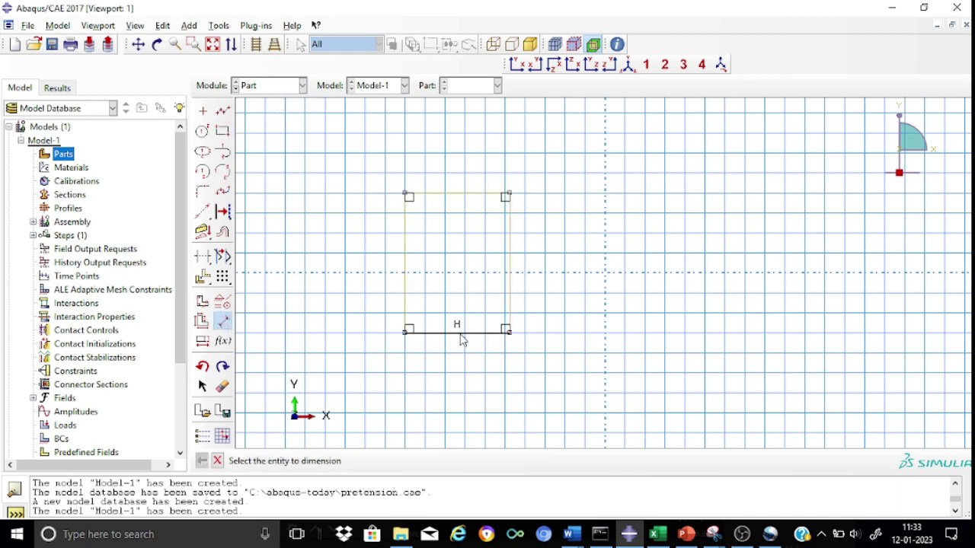
click(460, 333)
click(459, 375)
text(200)
key(Return)
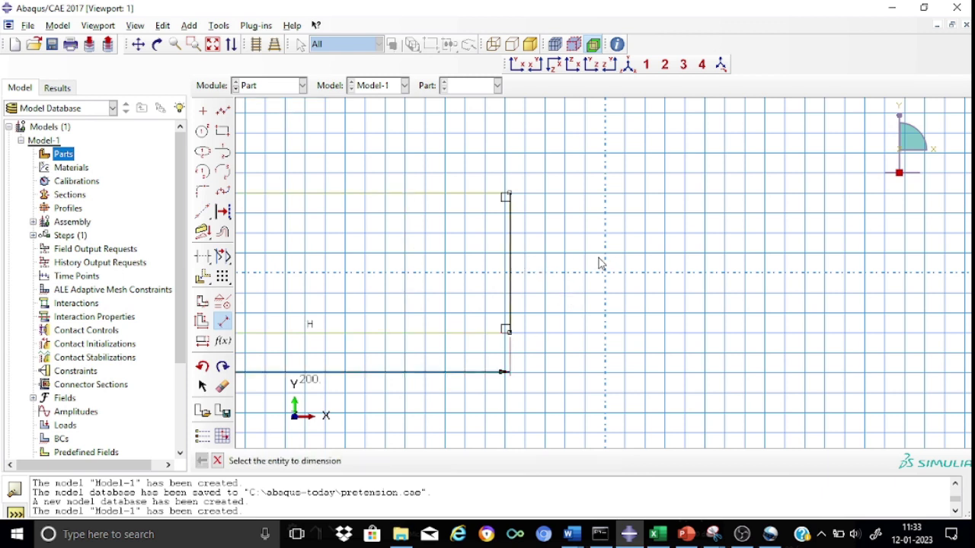
Step: Dimension the rectangle's right edge and set its height to 400
click(512, 263)
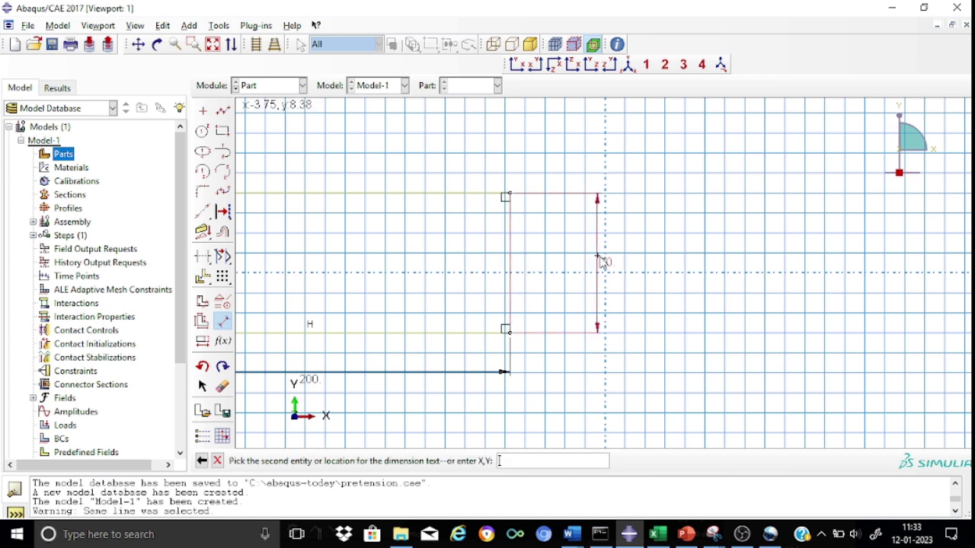
click(614, 261)
text(4)
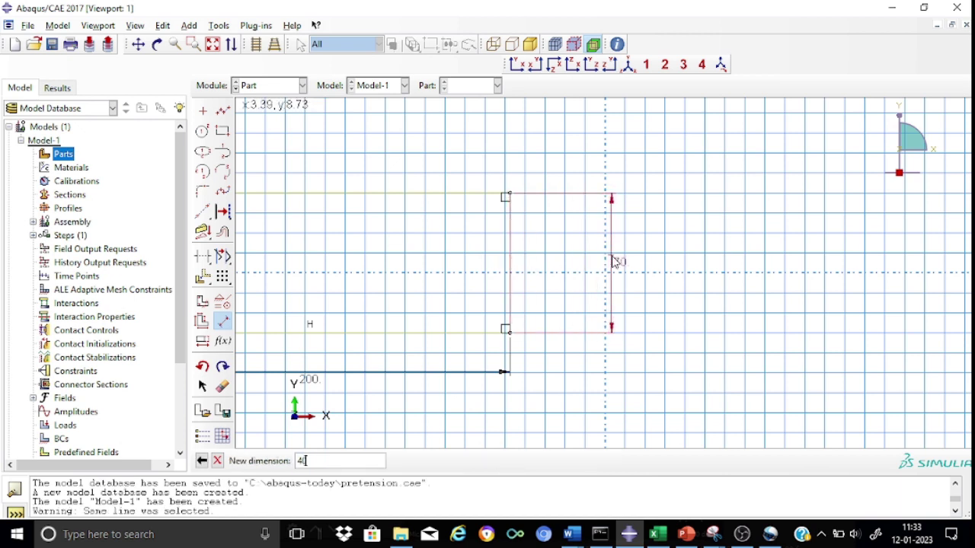
text(00)
key(Return)
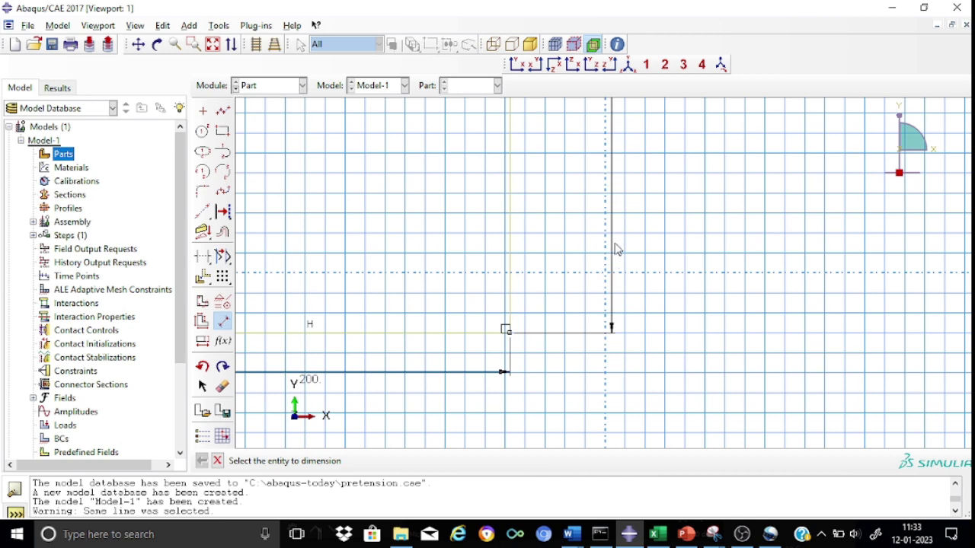
Step: Move the whole rectangle with Translate, taking the midpoint of its right edge to 100,0 so it is centred on the origin
scroll(682, 133, down, 4)
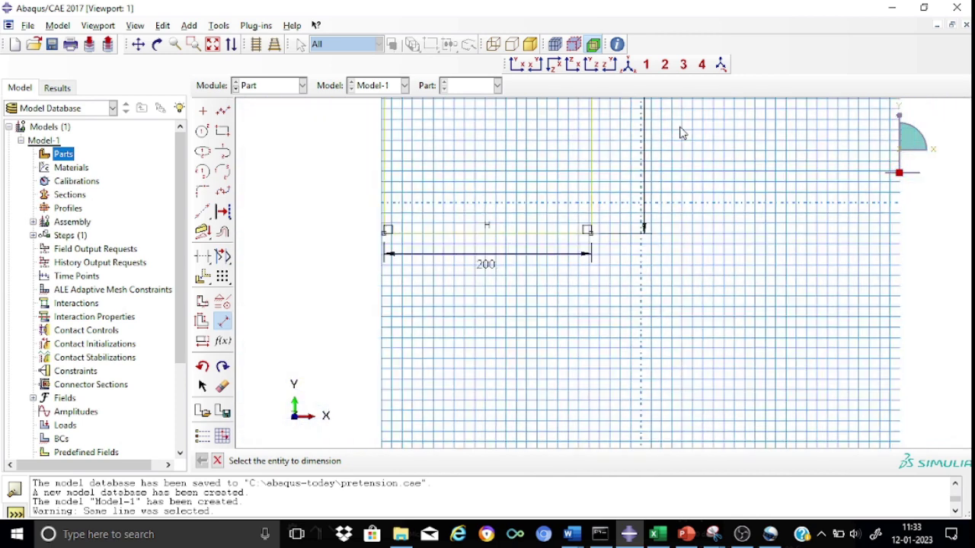
click(138, 44)
drag(690, 212, 625, 386)
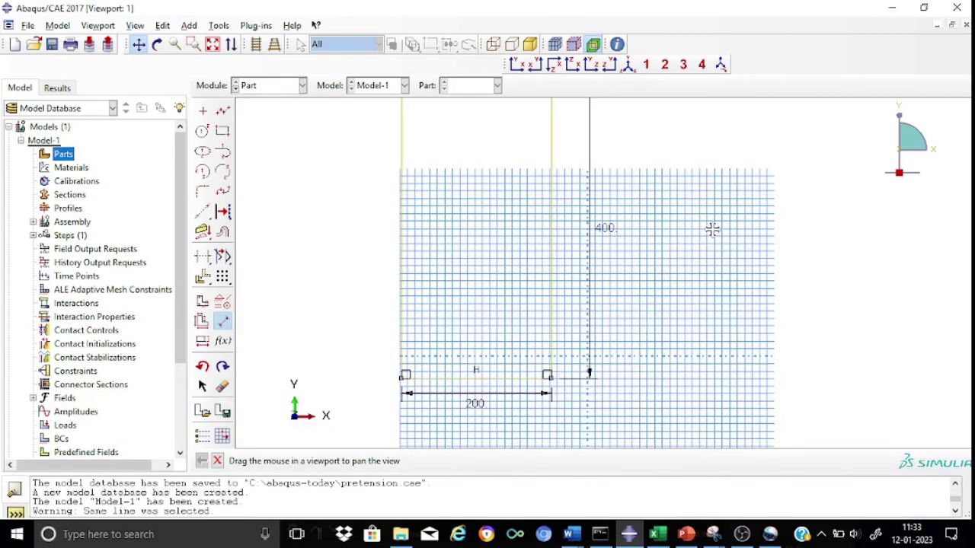
scroll(712, 228, up, 3)
scroll(711, 228, down, 3)
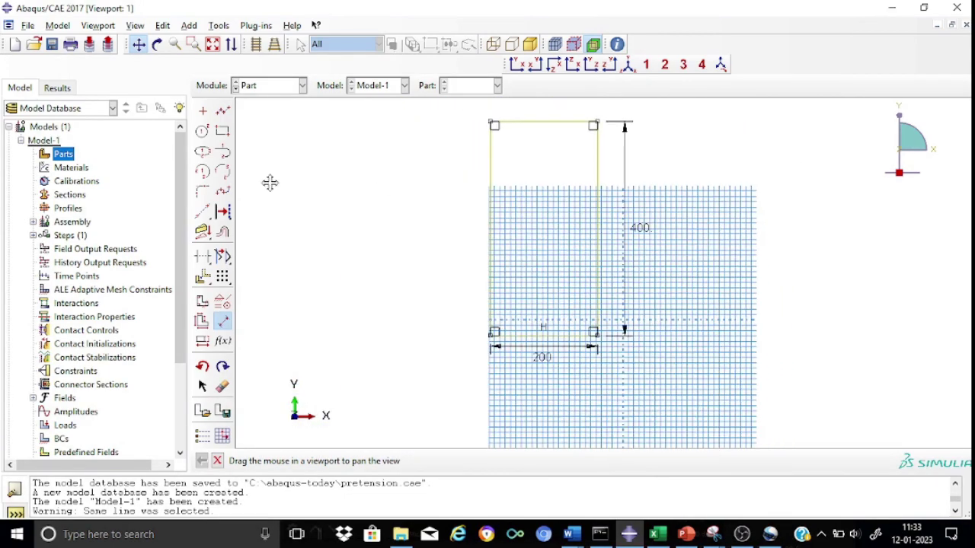
click(202, 278)
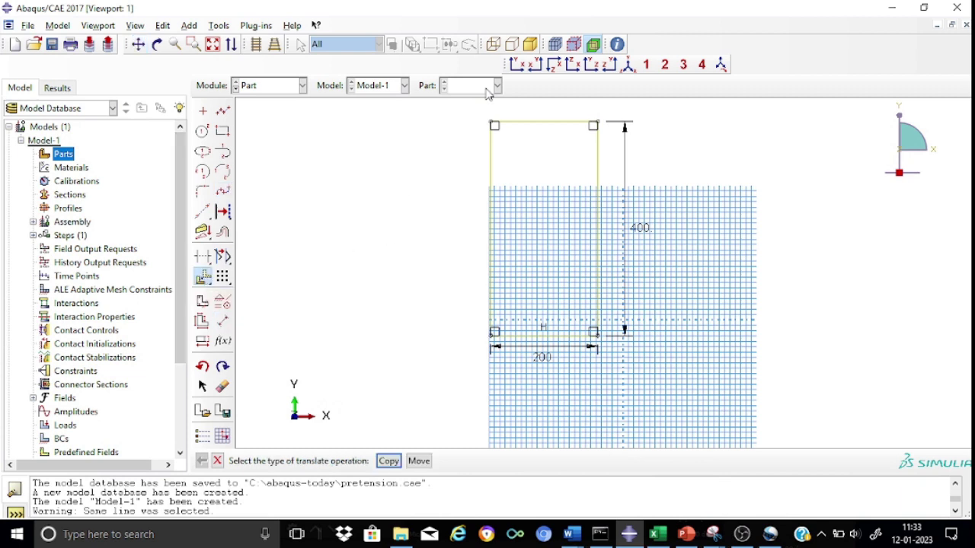
click(418, 462)
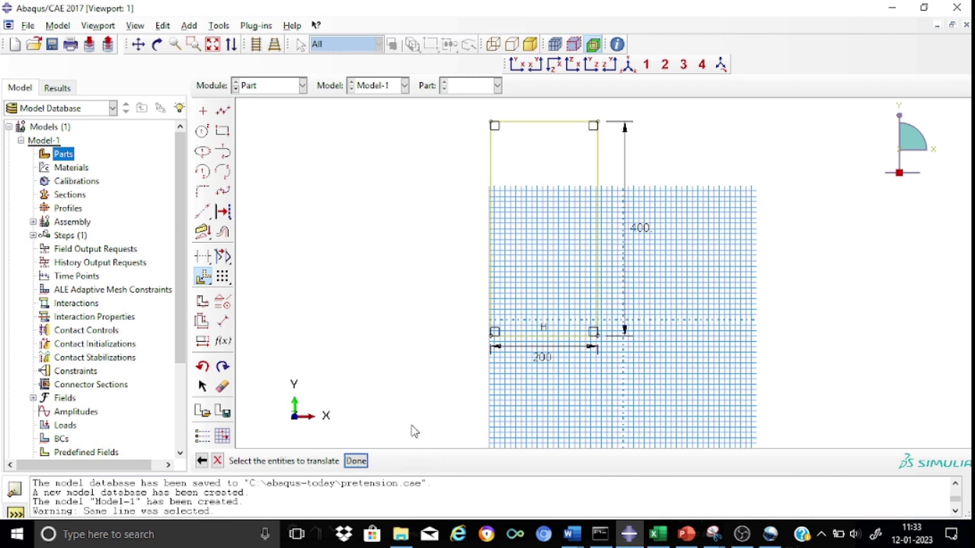
mouse_move(463, 110)
mouse_down()
mouse_move(497, 126)
mouse_move(636, 371)
mouse_up()
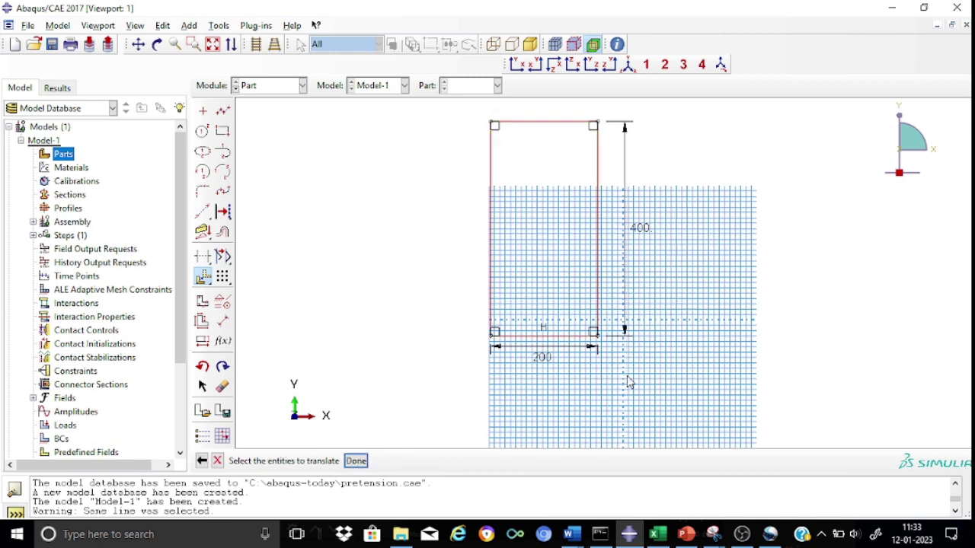
click(357, 462)
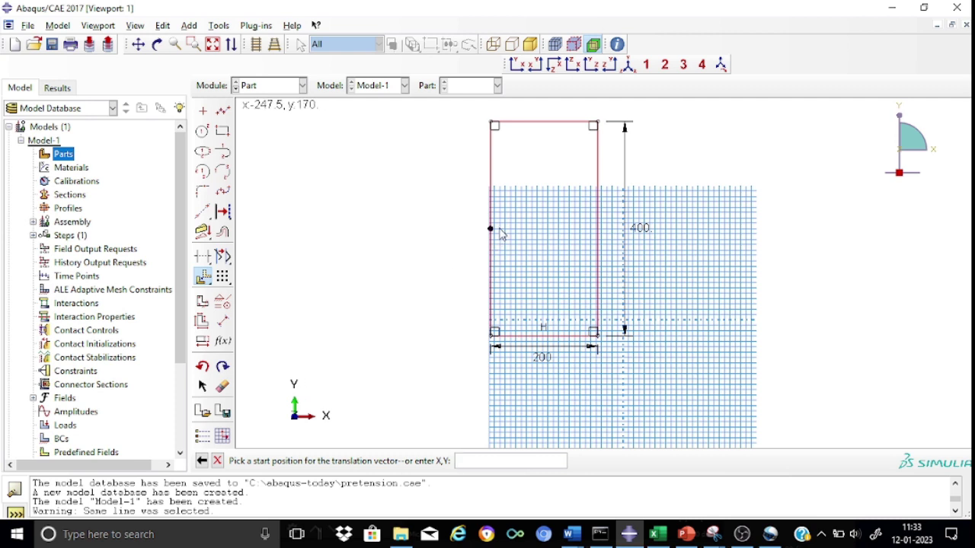
click(599, 234)
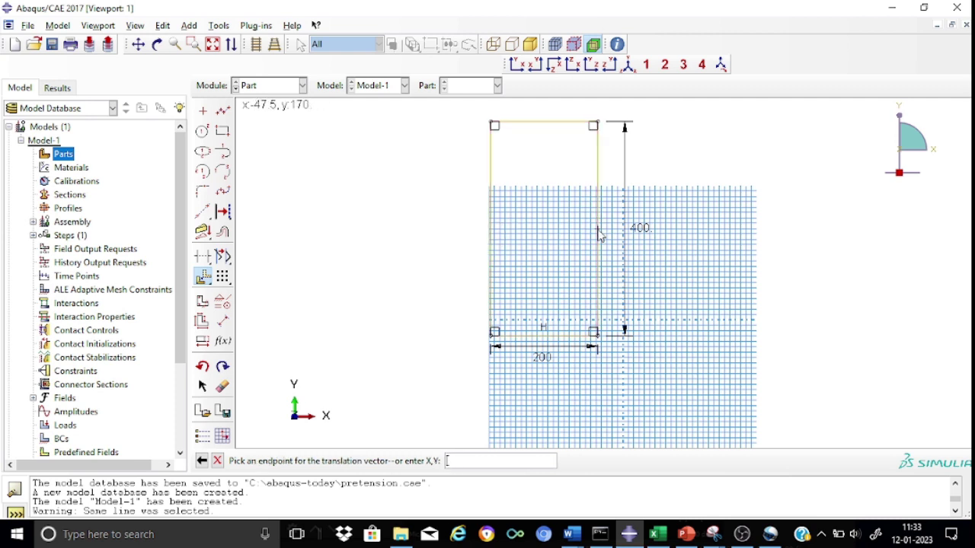
text(100,0)
key(Return)
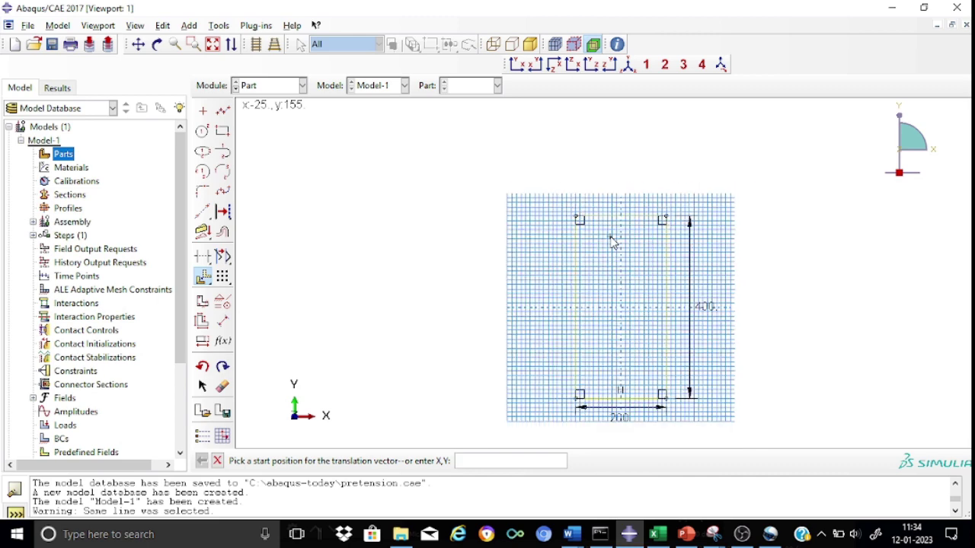
Step: Fillet the two upper corners of the rectangle with a radius of 20
scroll(613, 242, up, 2)
scroll(613, 242, up, 1)
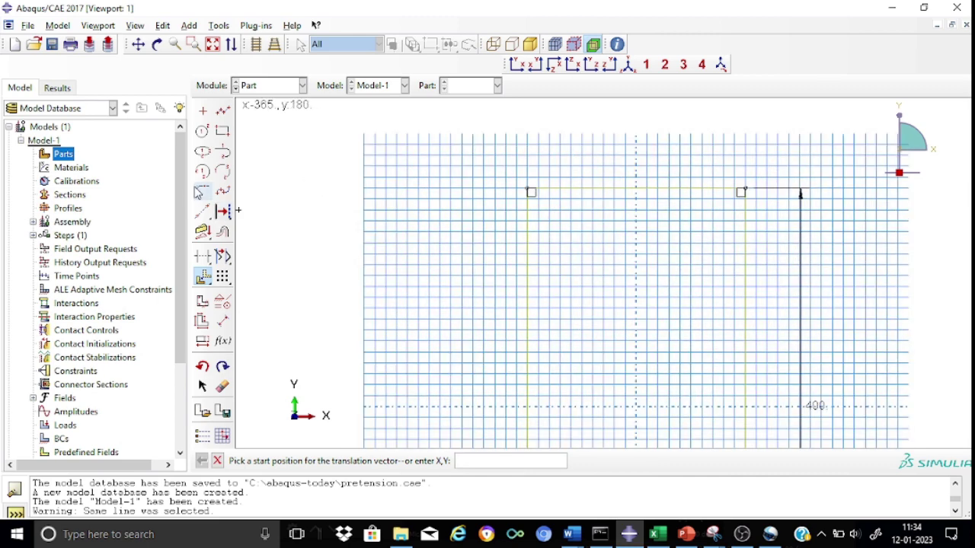
click(201, 193)
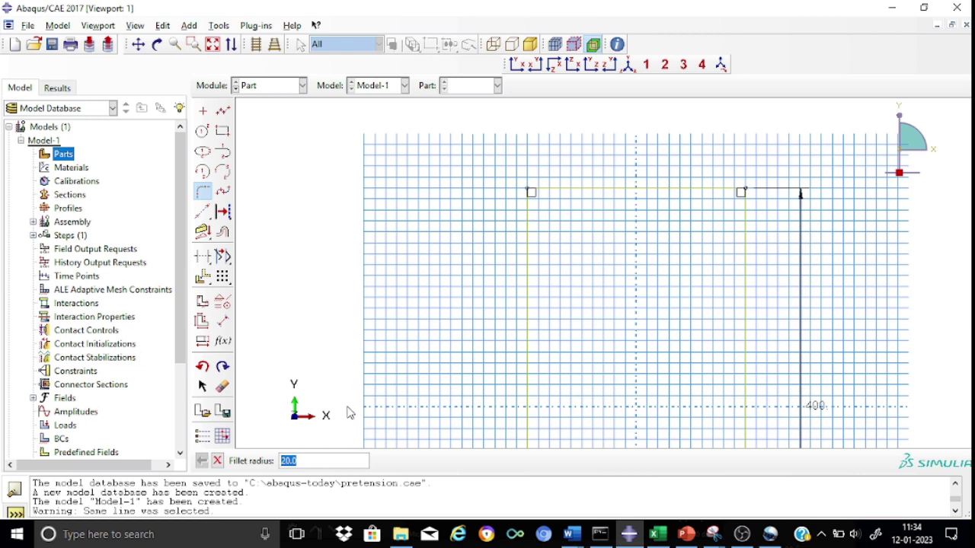
key(Return)
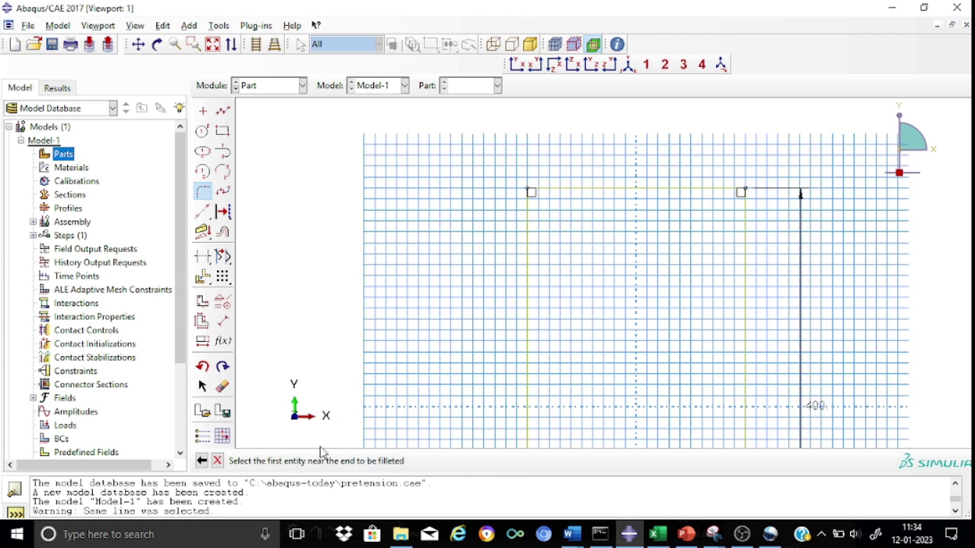
click(529, 275)
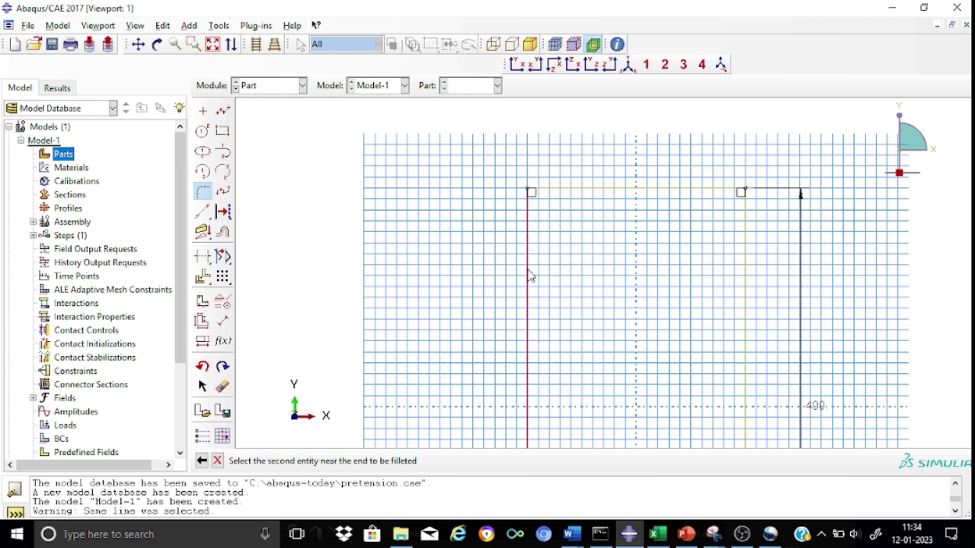
click(602, 194)
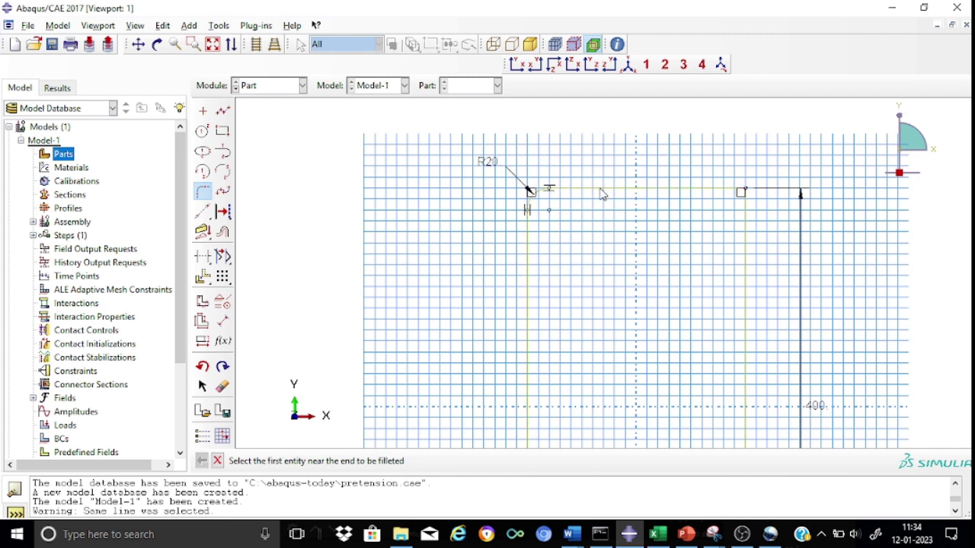
click(677, 191)
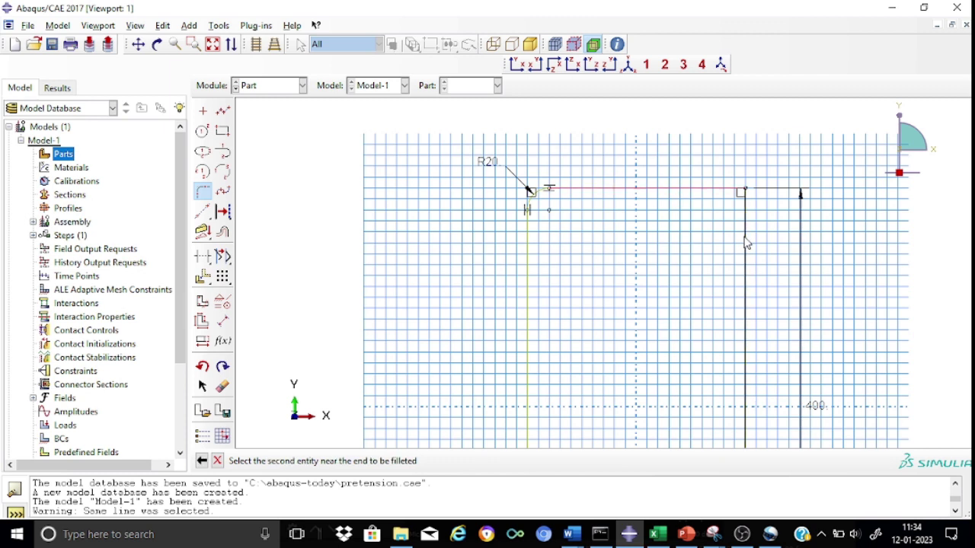
click(747, 244)
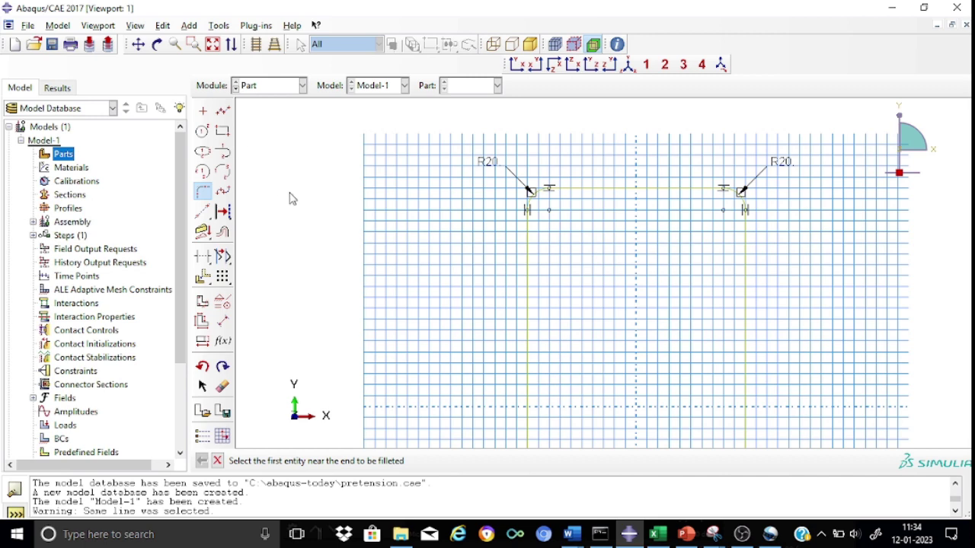
Step: Fillet the two lower corners of the rectangle with the same radius of 20
scroll(292, 199, down, 5)
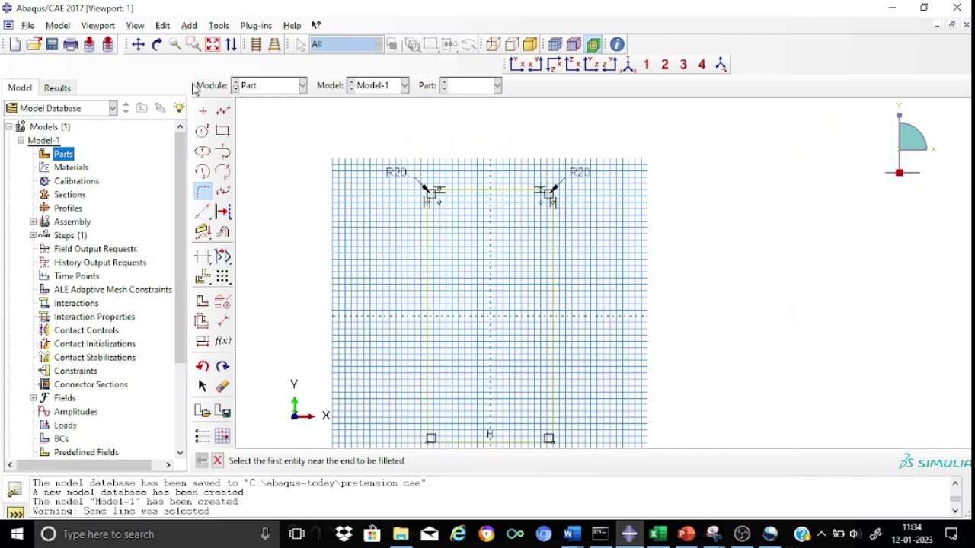
click(432, 380)
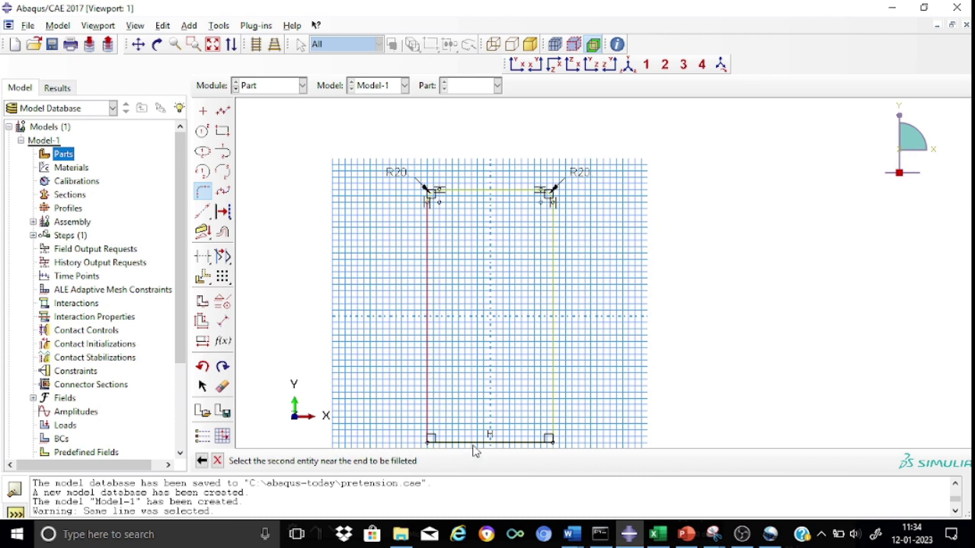
click(472, 443)
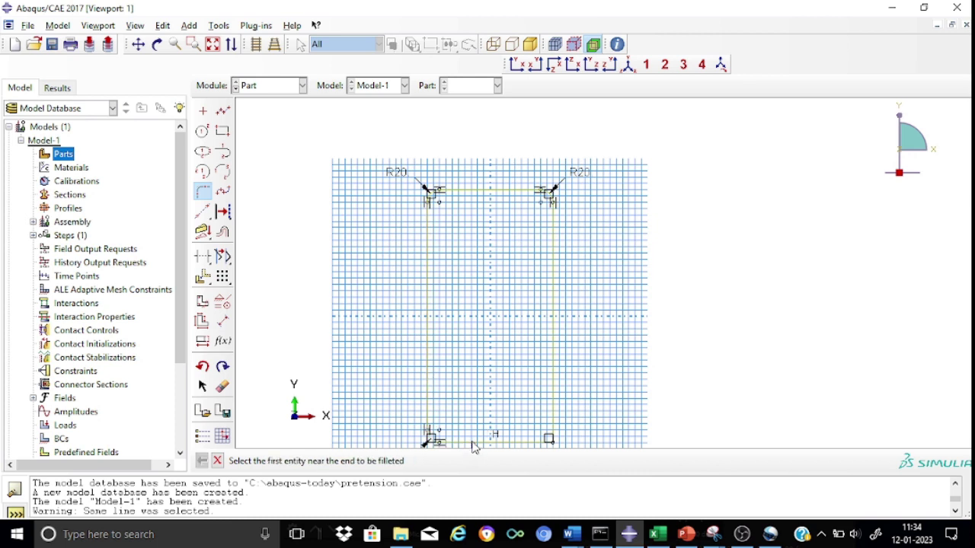
click(555, 415)
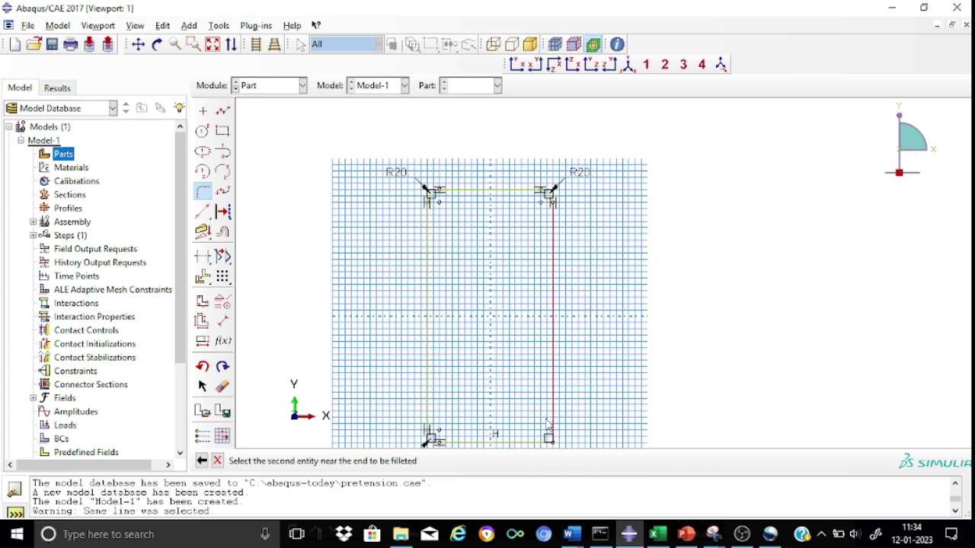
click(536, 443)
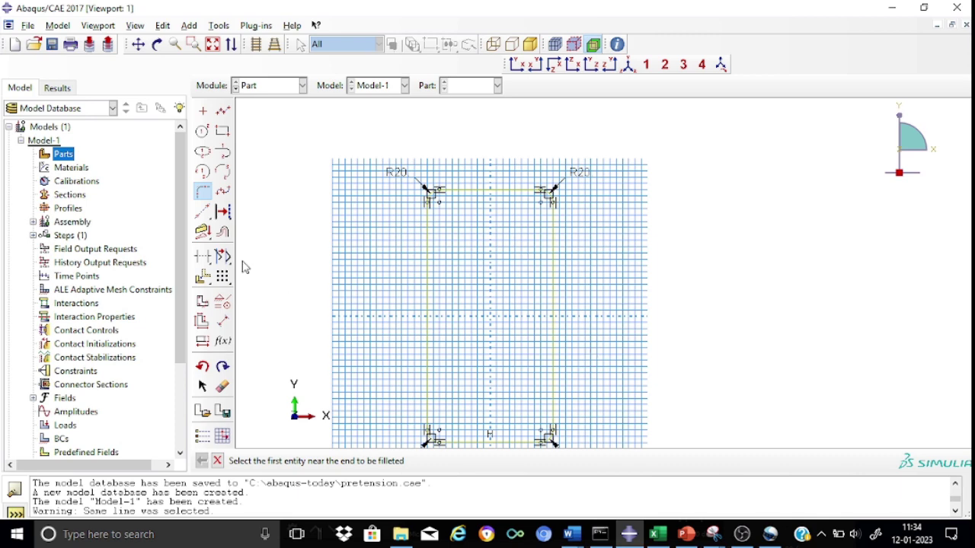
Step: Offset the entire filleted rectangle inward by 10 to form the inner outline of the hollow section
click(140, 45)
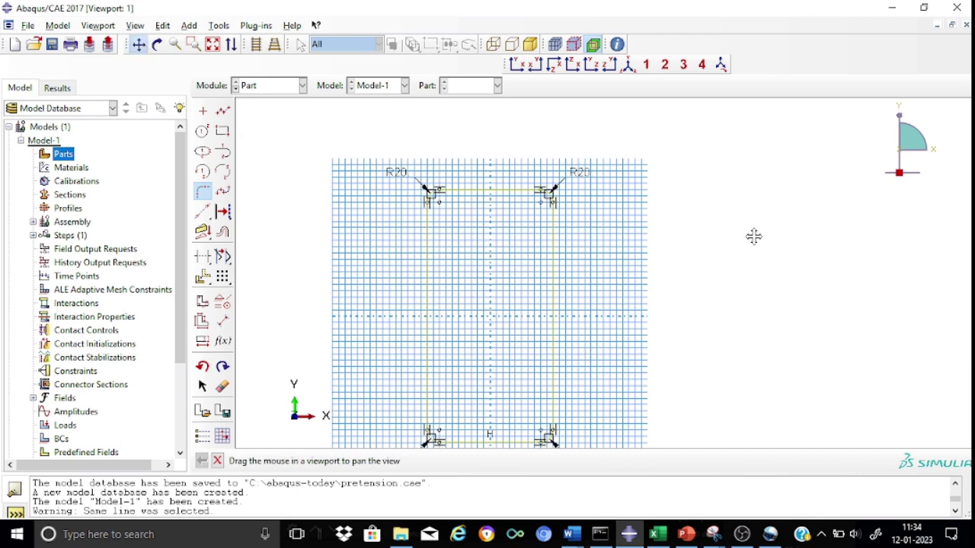
drag(751, 239, 762, 211)
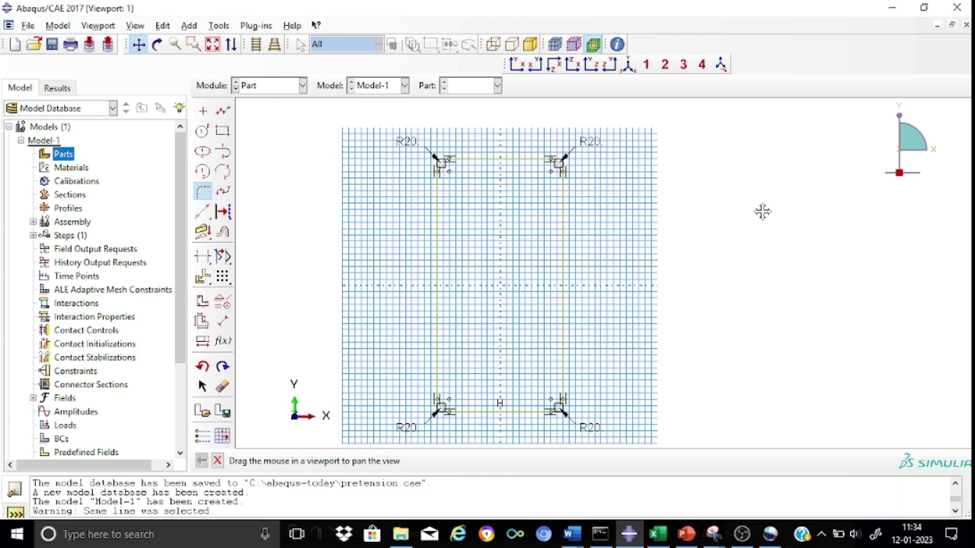
click(222, 235)
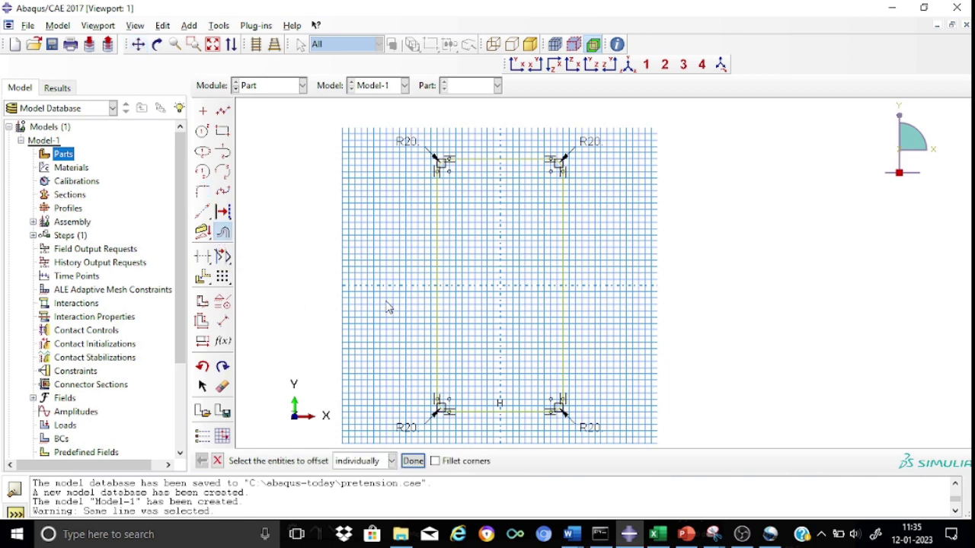
drag(422, 137, 623, 436)
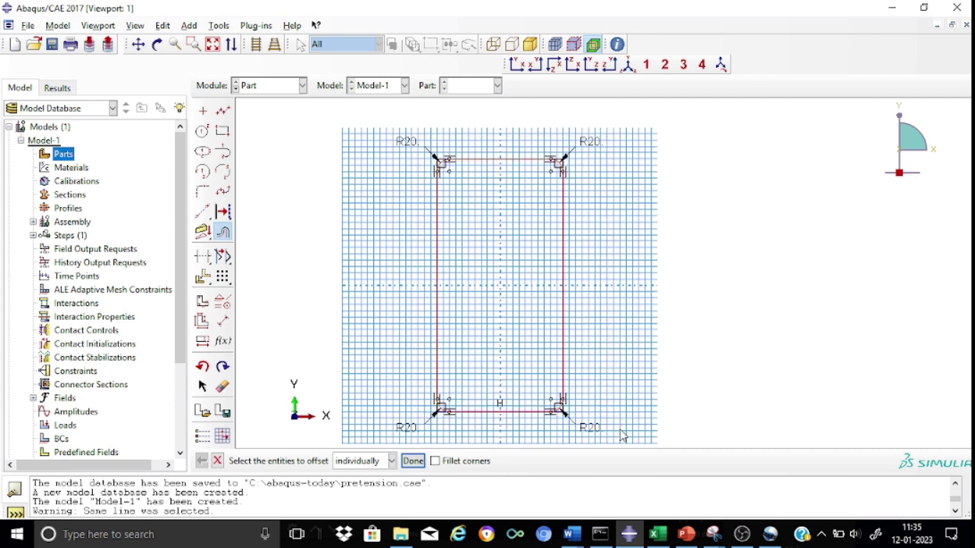
click(413, 461)
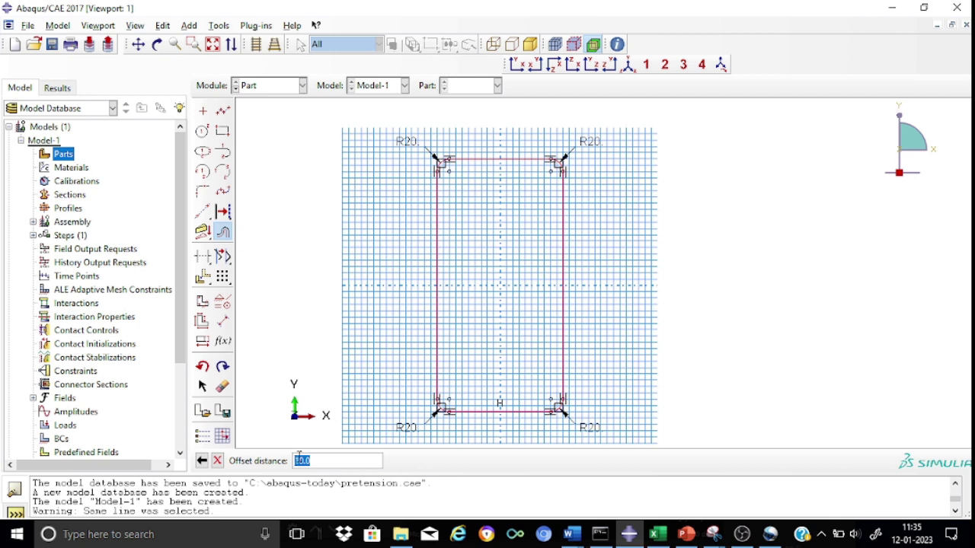
key(Return)
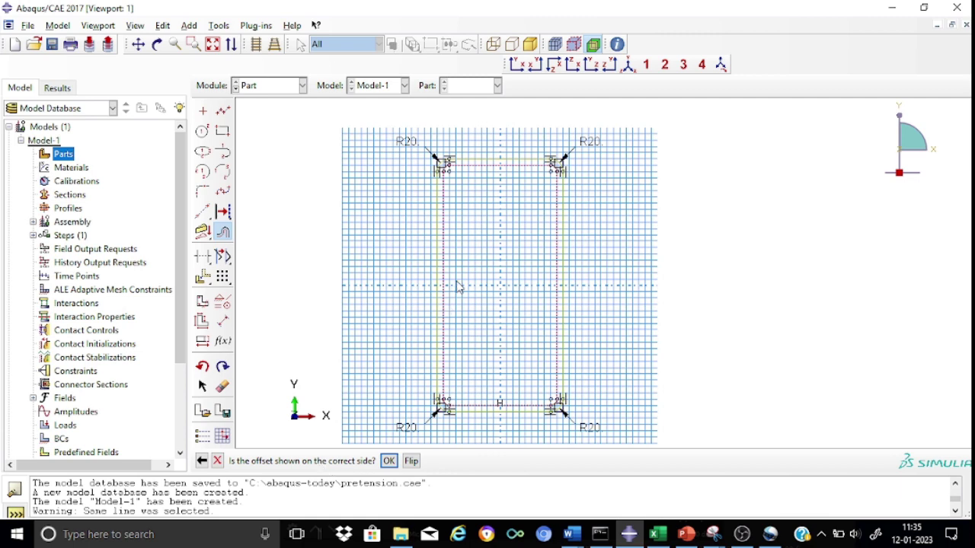
scroll(459, 287, down, 1)
scroll(459, 288, up, 3)
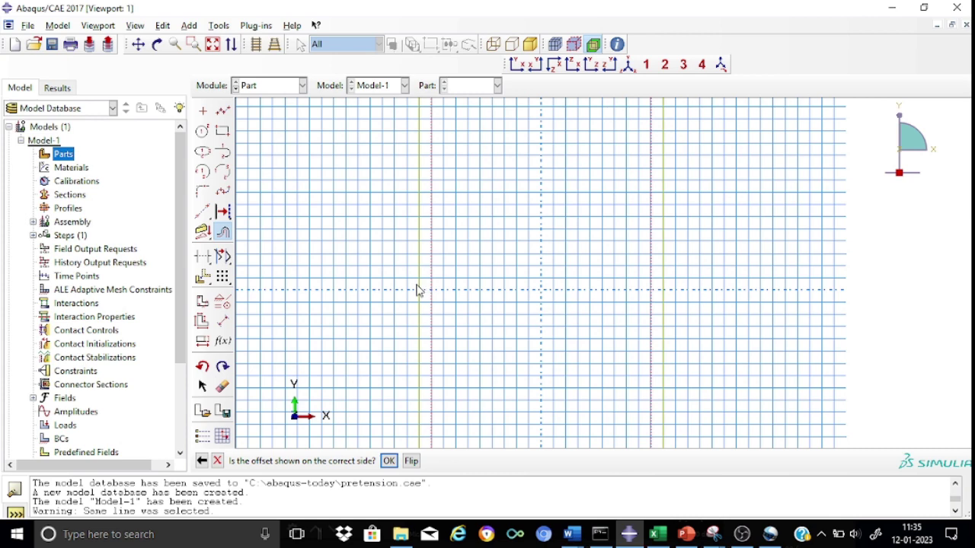
click(390, 463)
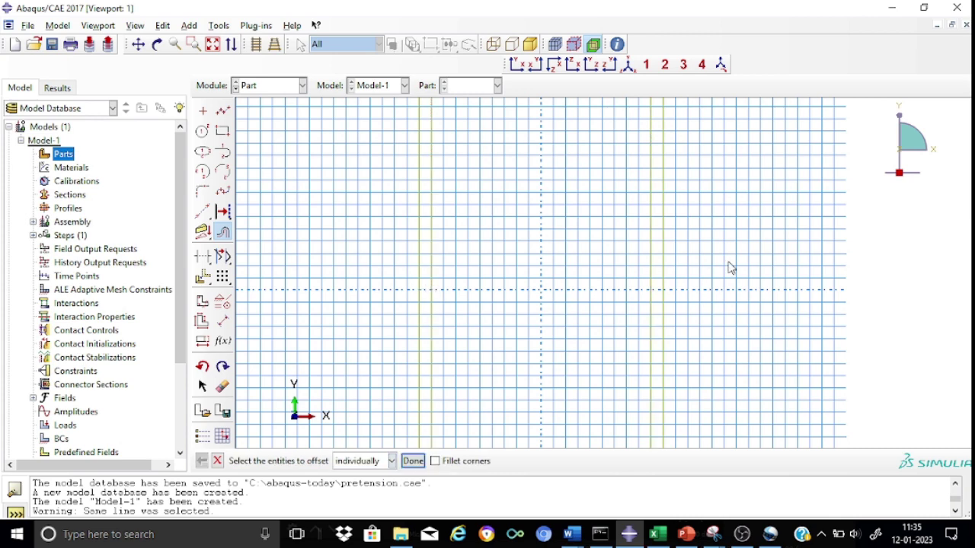
scroll(731, 268, down, 3)
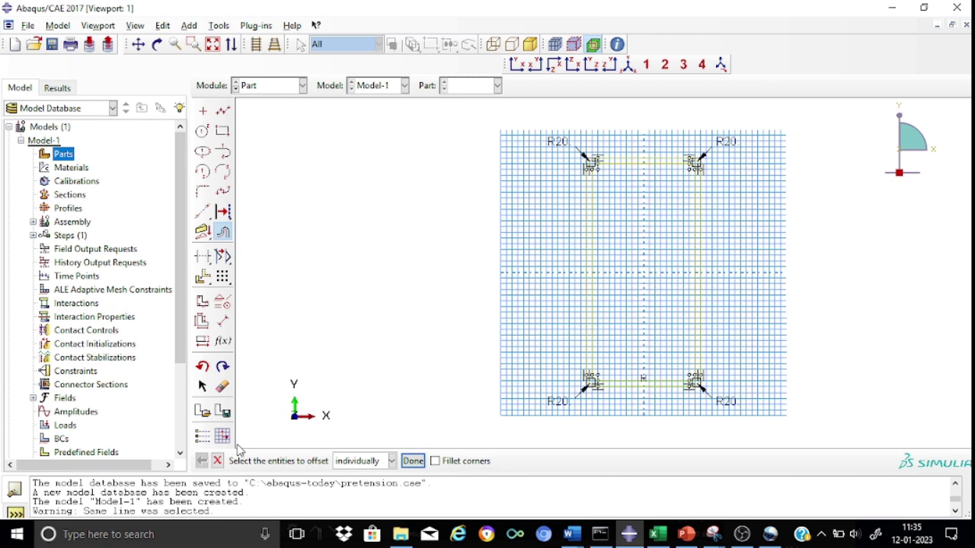
click(217, 460)
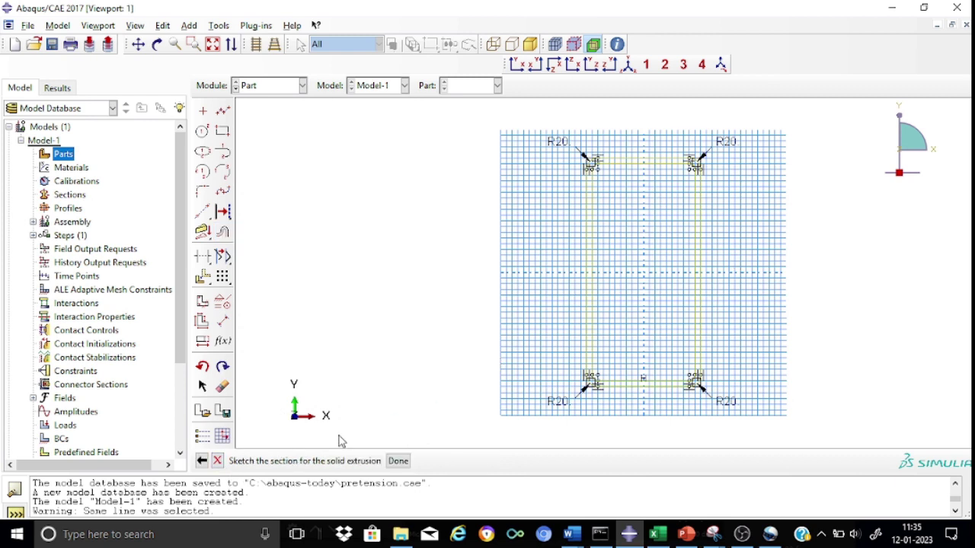
Step: Finish the section sketch and extrude it as a solid to a depth of 600
click(399, 462)
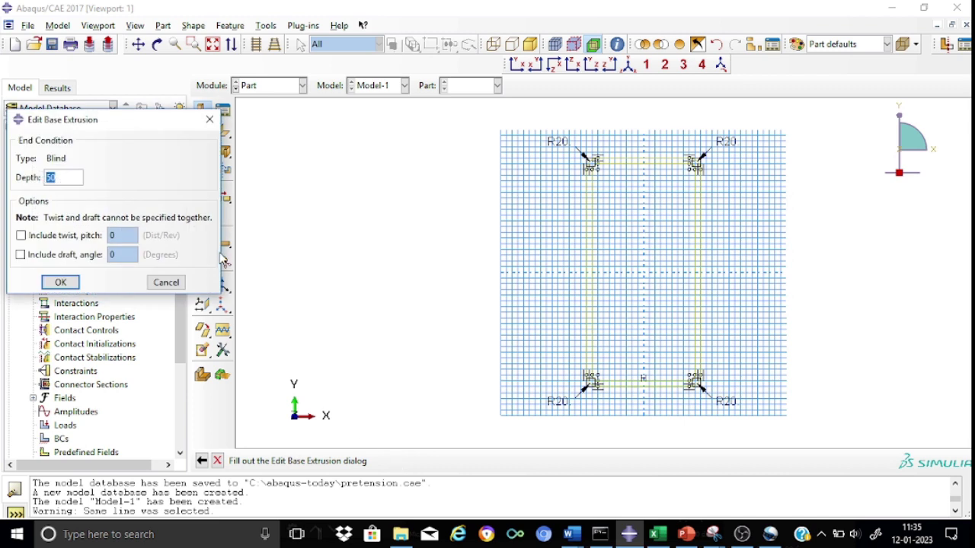
click(65, 177)
text(600)
click(61, 282)
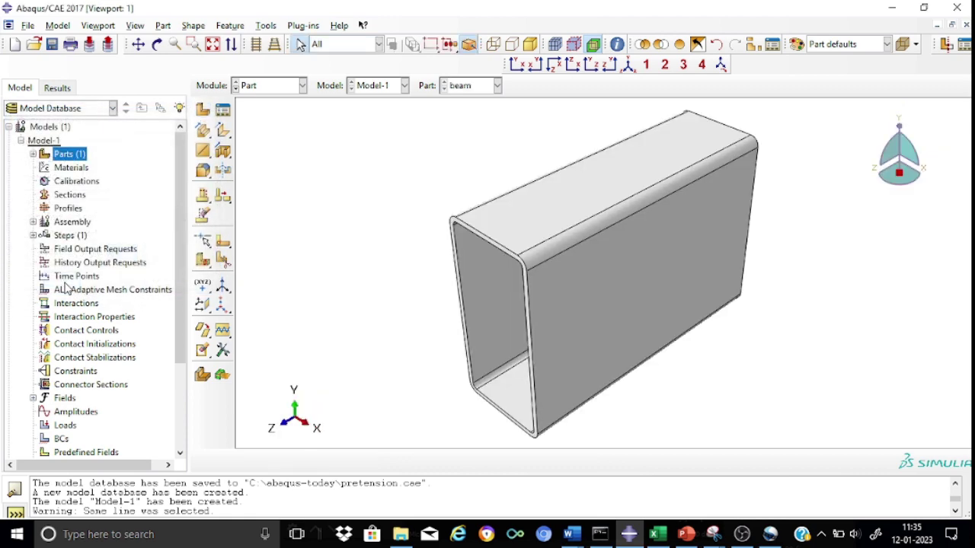
click(544, 230)
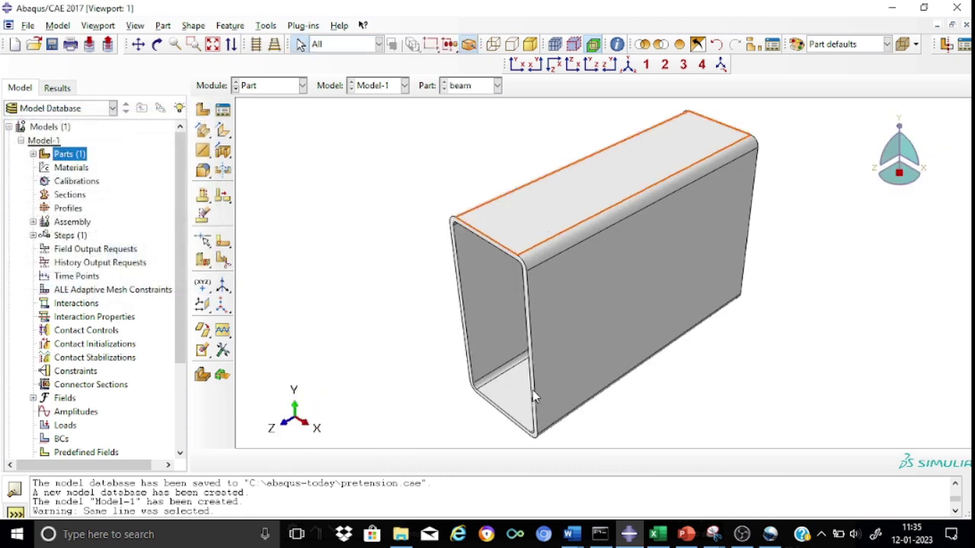
click(366, 330)
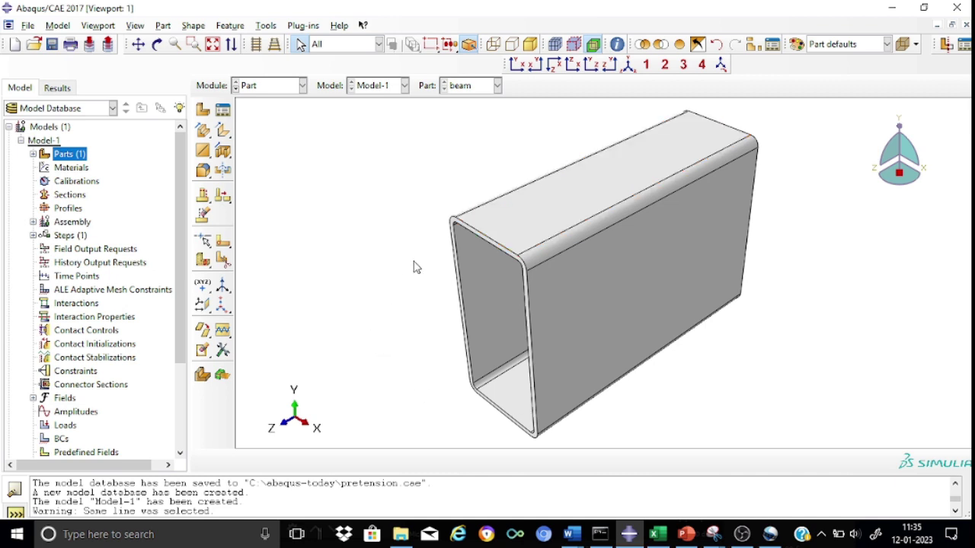
Step: Partition all beam cells with a Point & Normal cutting plane through the left end of the inner top edge, using that edge as the normal
click(516, 64)
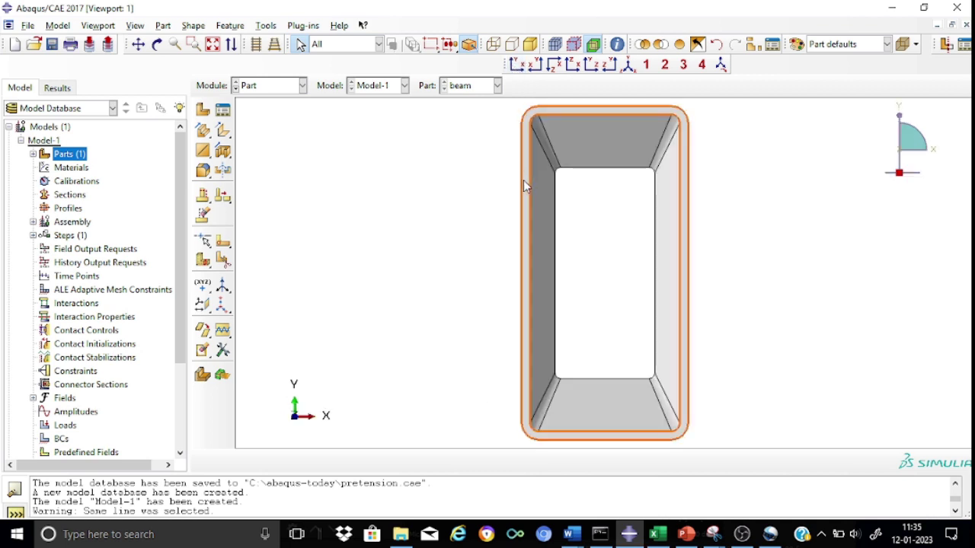
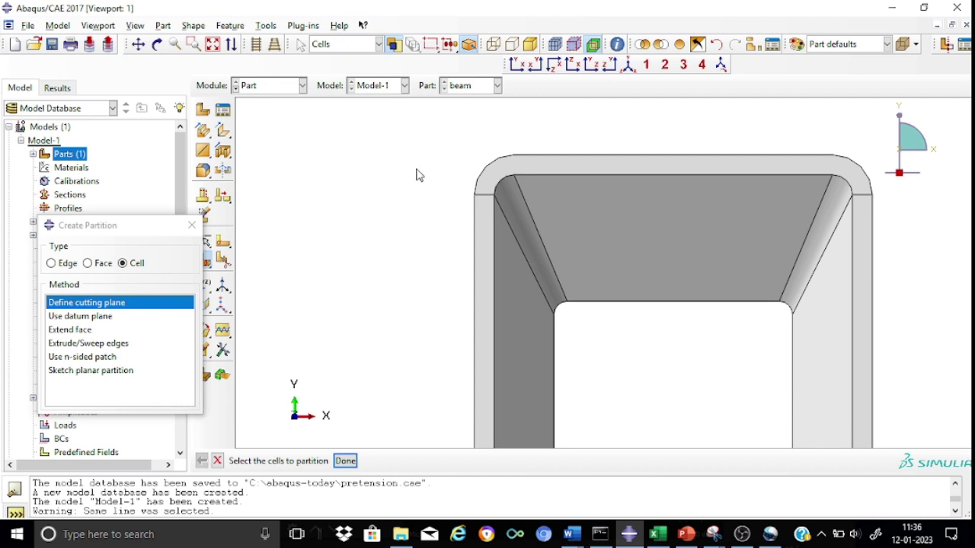
click(629, 66)
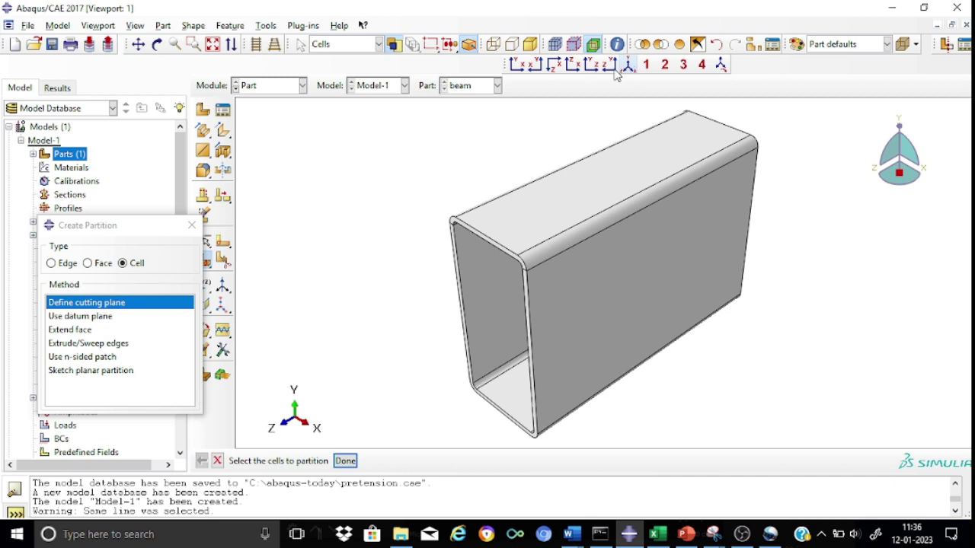
click(516, 65)
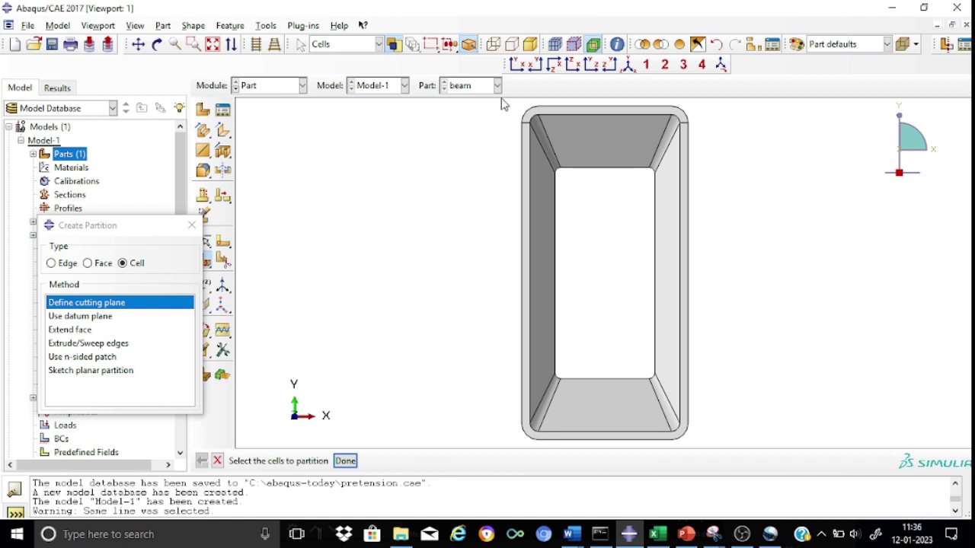
drag(503, 105, 732, 453)
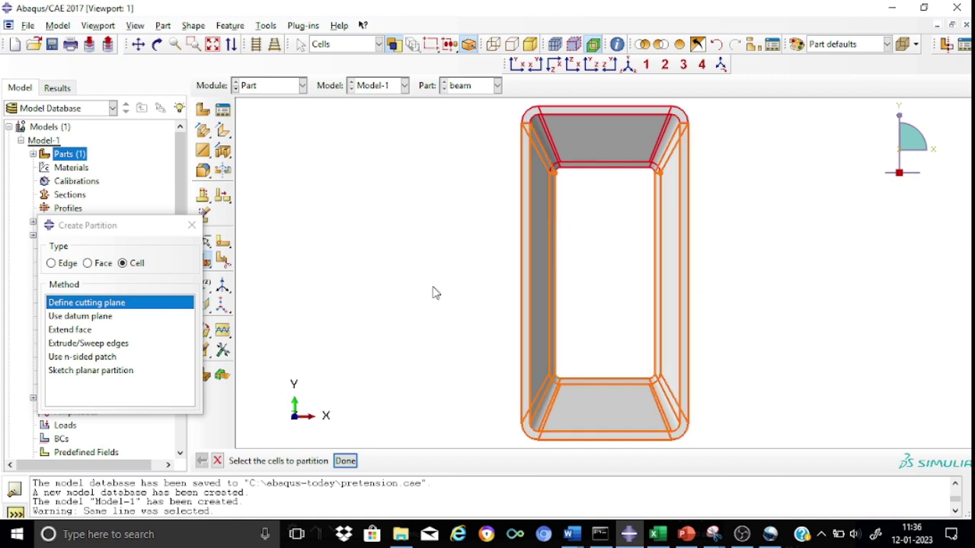
click(140, 48)
drag(457, 155, 425, 253)
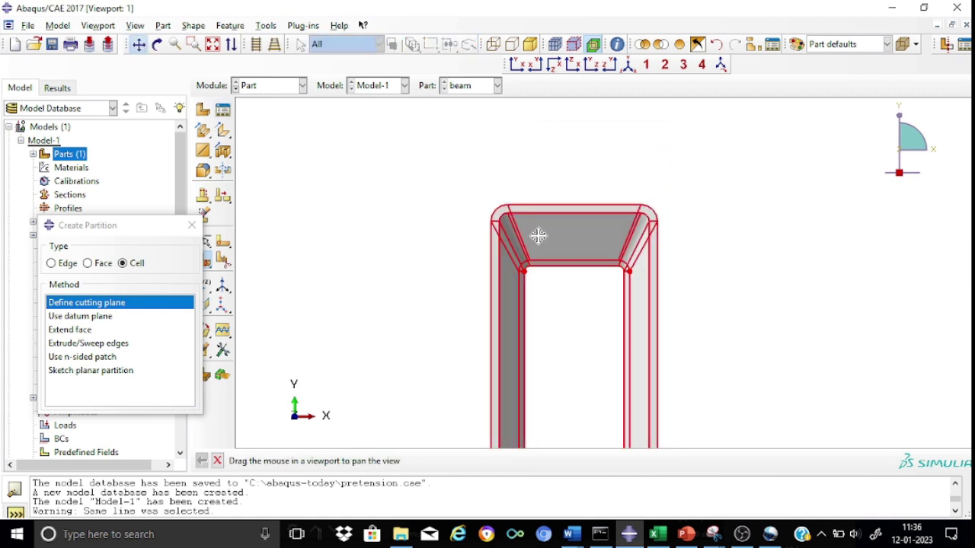
scroll(537, 236, down, 2)
scroll(538, 237, up, 3)
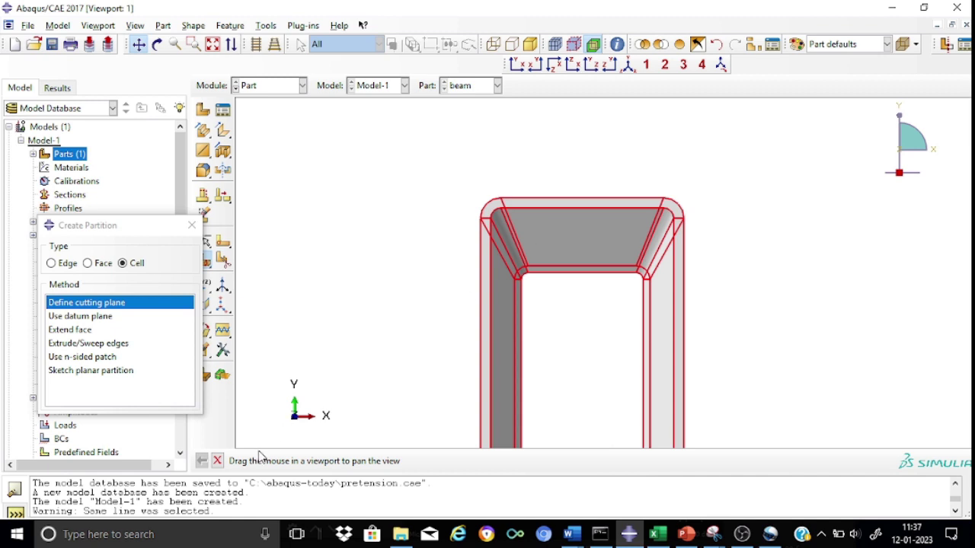
click(217, 461)
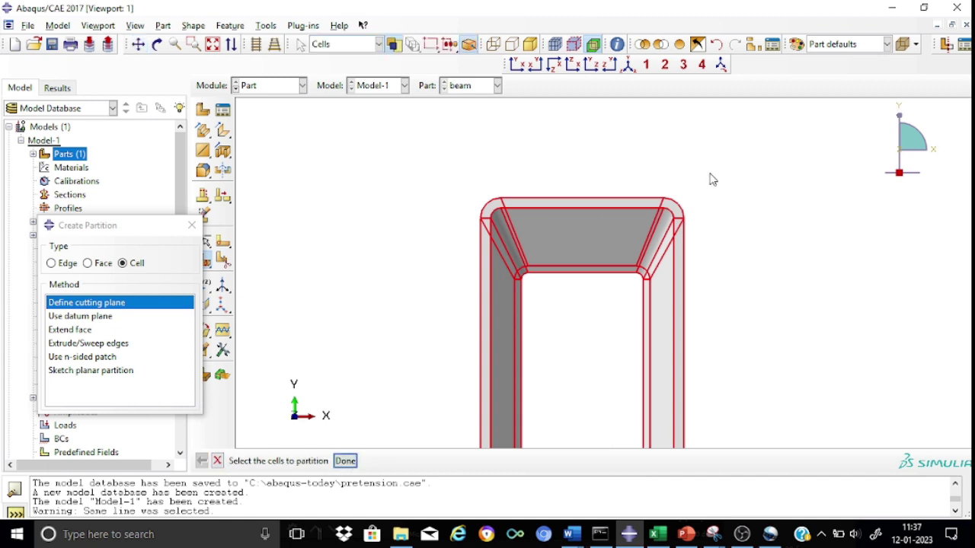
scroll(702, 178, down, 3)
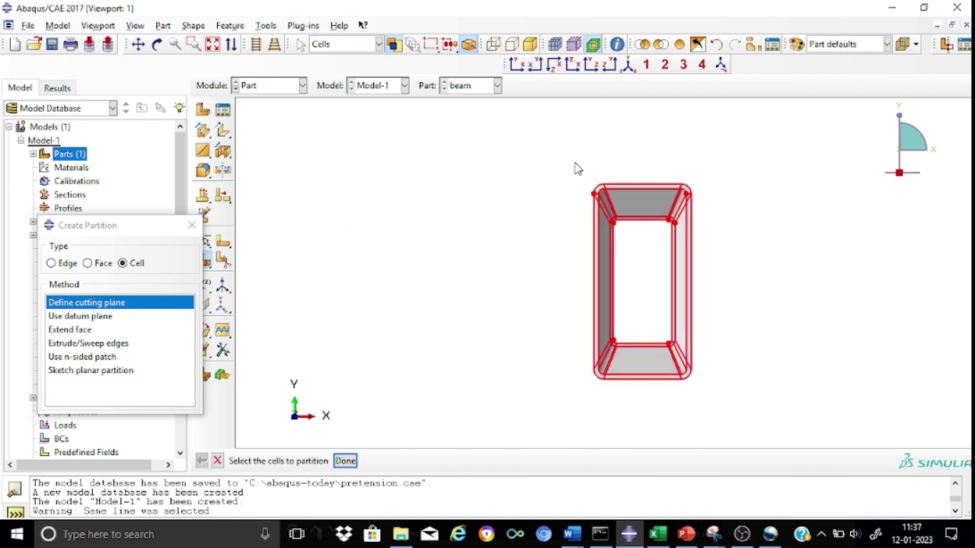
drag(563, 162, 814, 440)
click(345, 461)
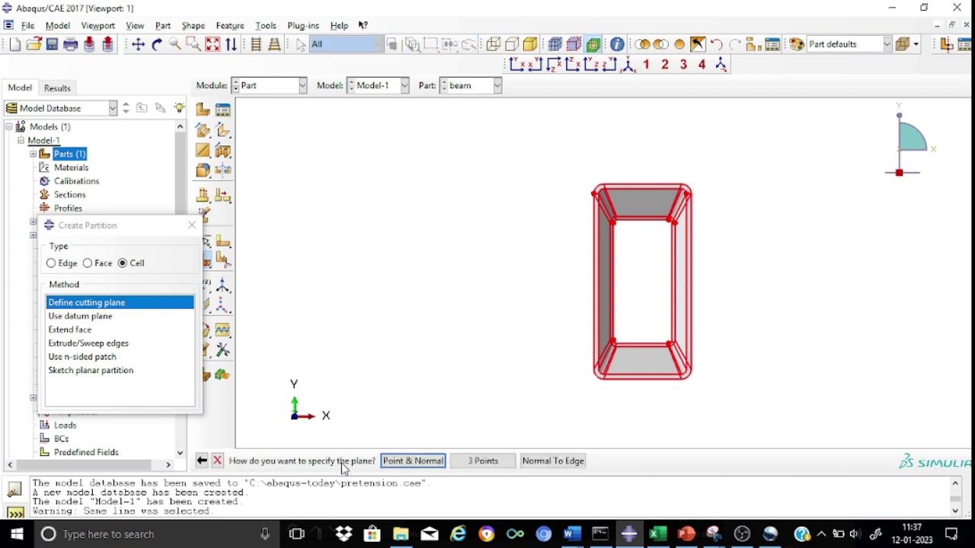
click(415, 462)
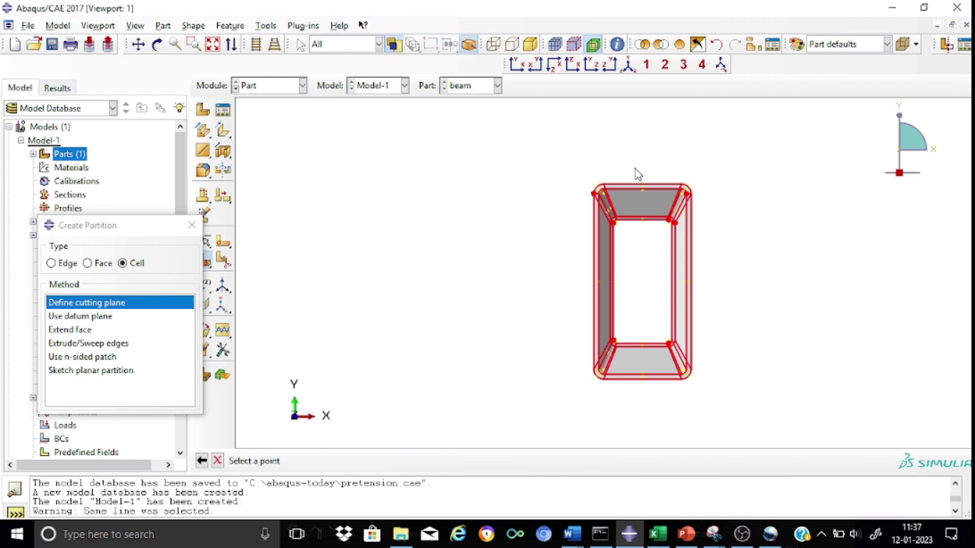
scroll(637, 175, down, 6)
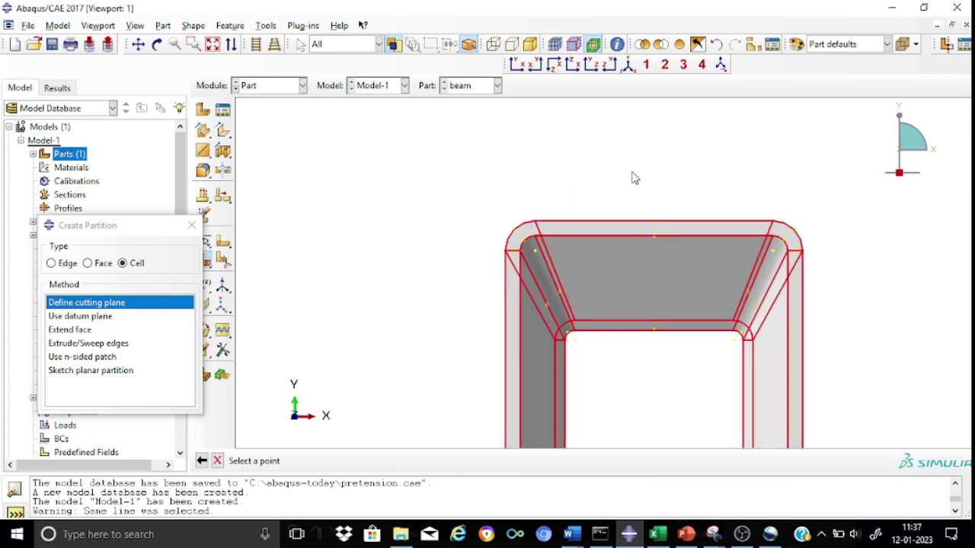
click(535, 239)
click(598, 237)
click(364, 462)
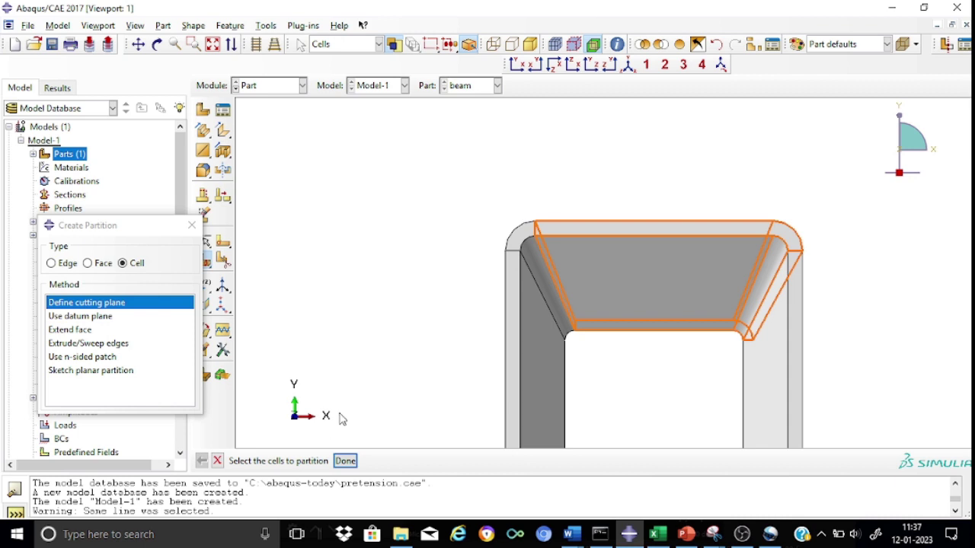
Step: Partition all beam cells with another Point & Normal cutting plane through the right end of the inner top edge, normal to that edge
scroll(429, 196, up, 2)
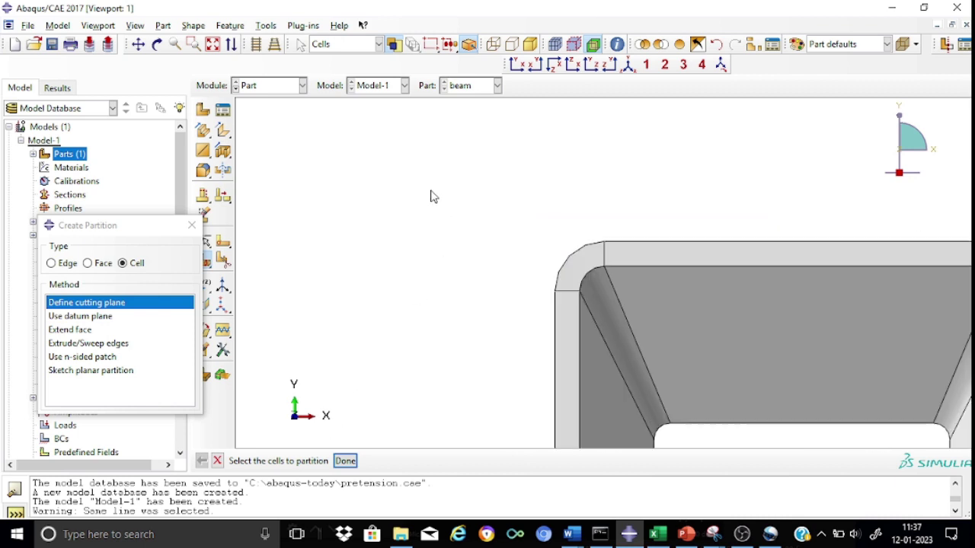
scroll(428, 196, down, 3)
drag(407, 199, 844, 393)
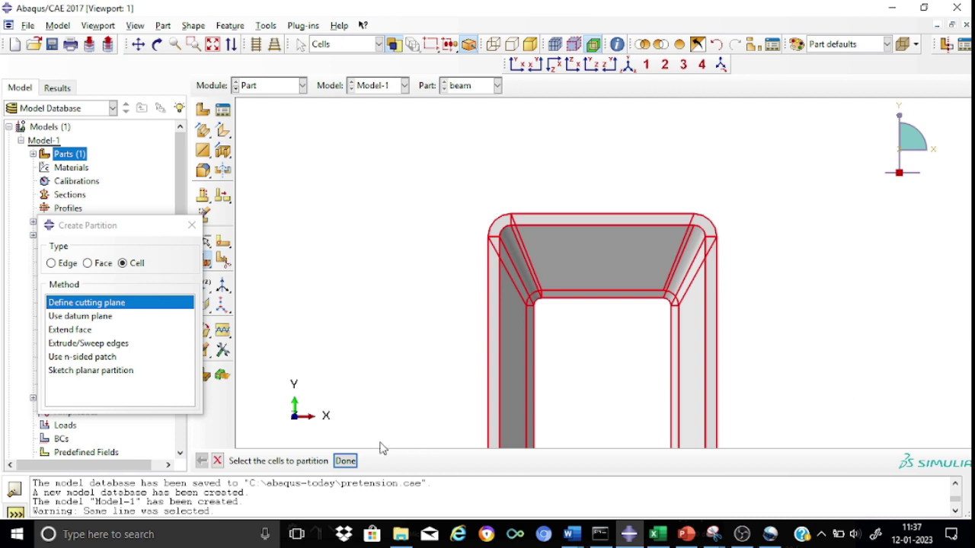
click(345, 462)
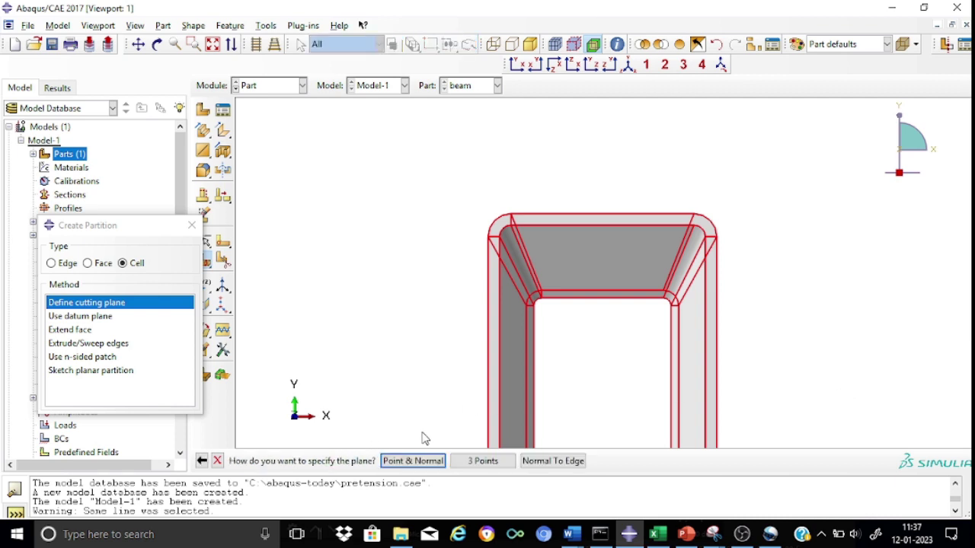
click(419, 461)
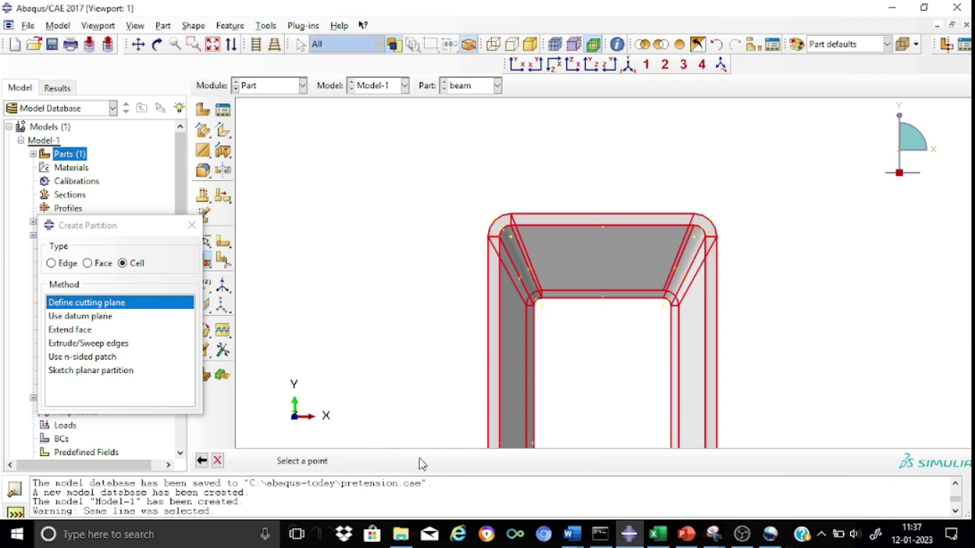
click(694, 227)
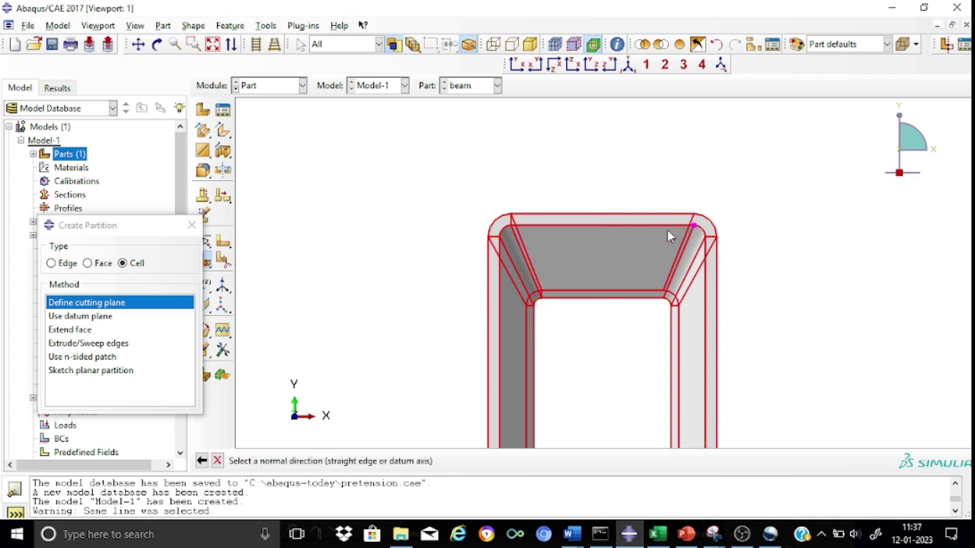
click(635, 223)
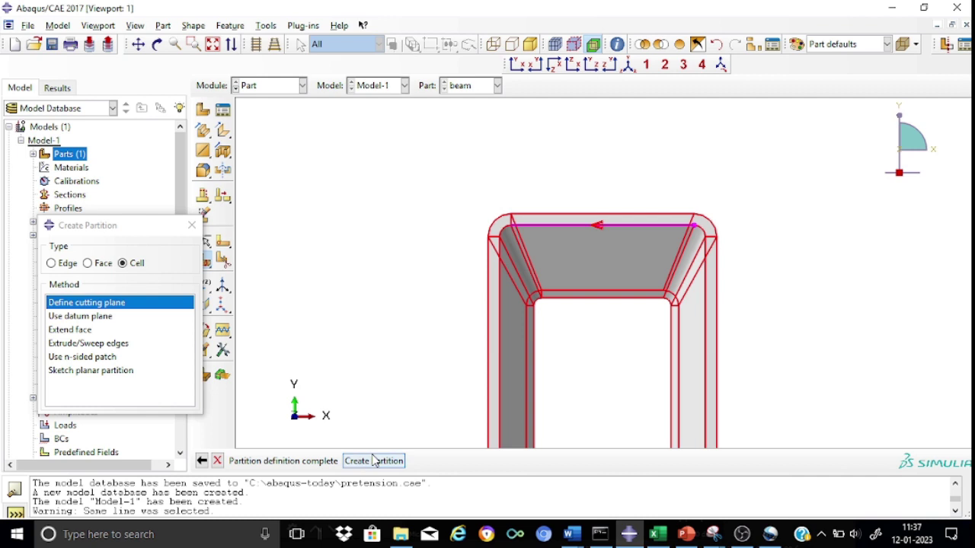
click(349, 461)
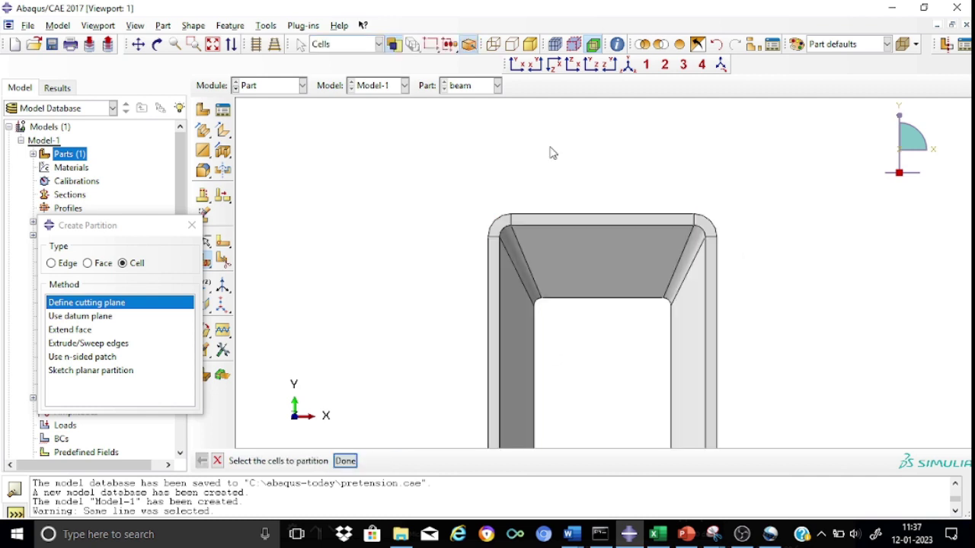
Step: Partition all beam cells with a Point & Normal cutting plane through the lower end of the outer left edge, normal to the inner left edge
click(139, 46)
drag(771, 314, 758, 176)
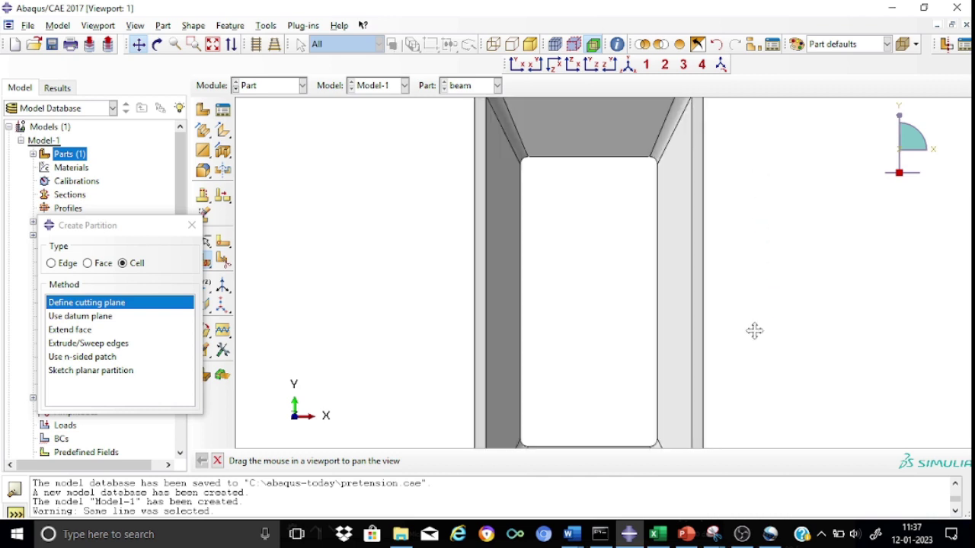
drag(753, 331, 751, 176)
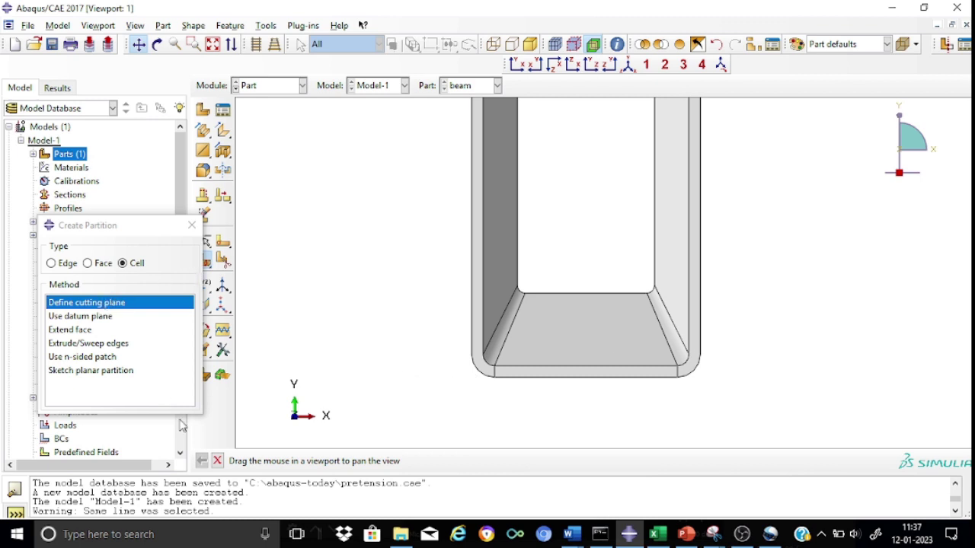
click(217, 461)
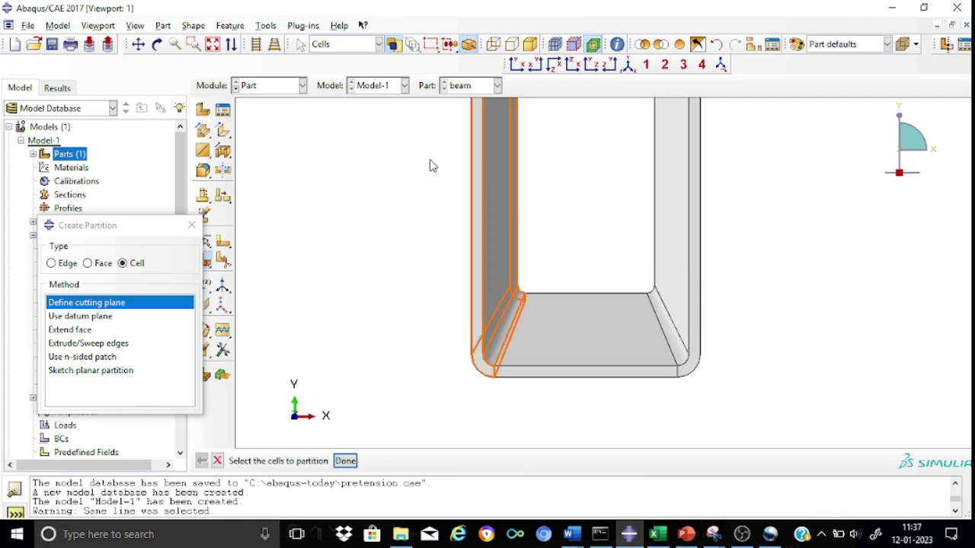
drag(429, 155, 835, 427)
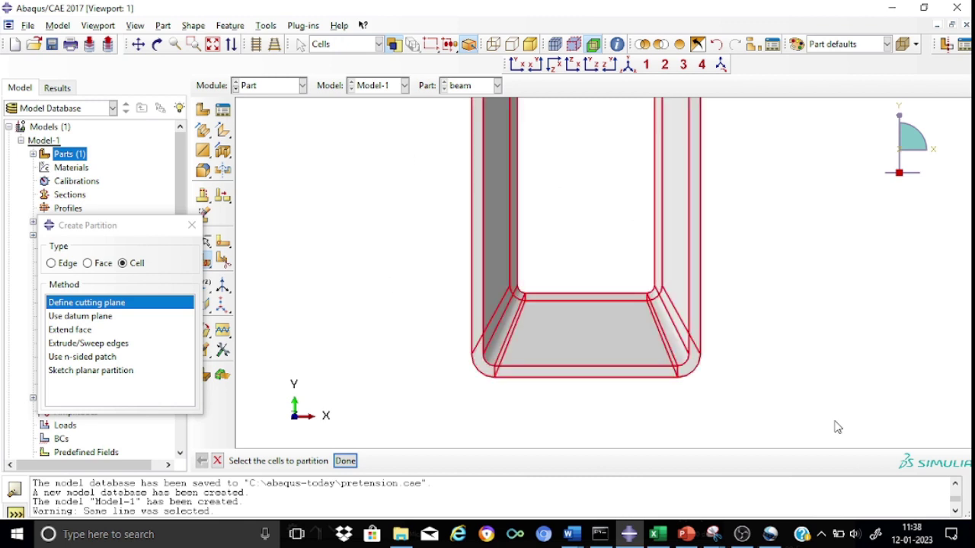
click(138, 44)
drag(818, 159, 849, 419)
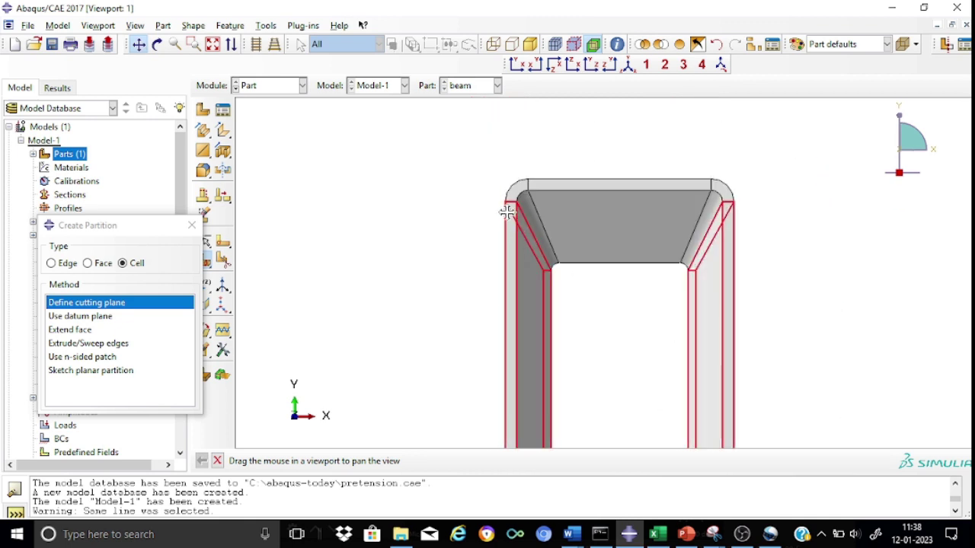
mouse_move(508, 212)
mouse_down()
mouse_move(499, 162)
mouse_move(506, 198)
mouse_up()
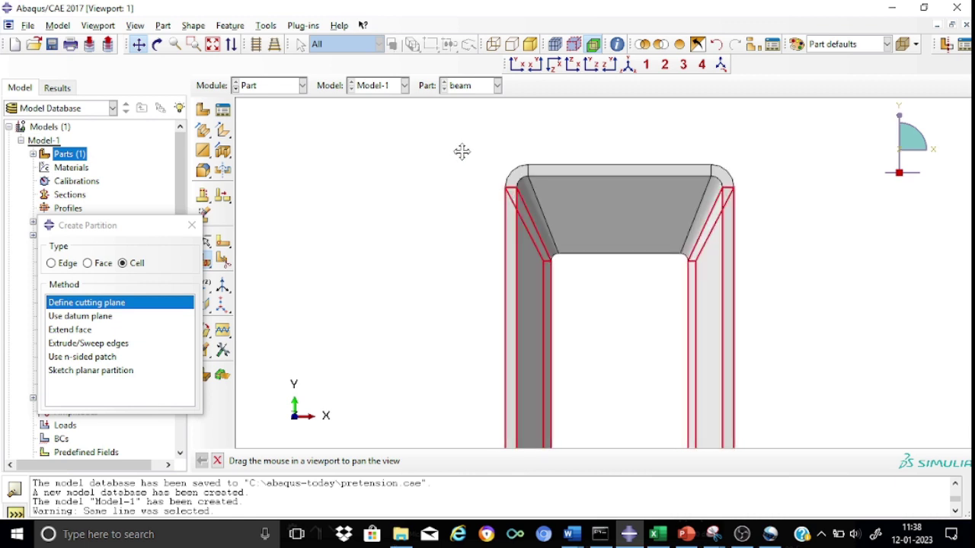
click(217, 461)
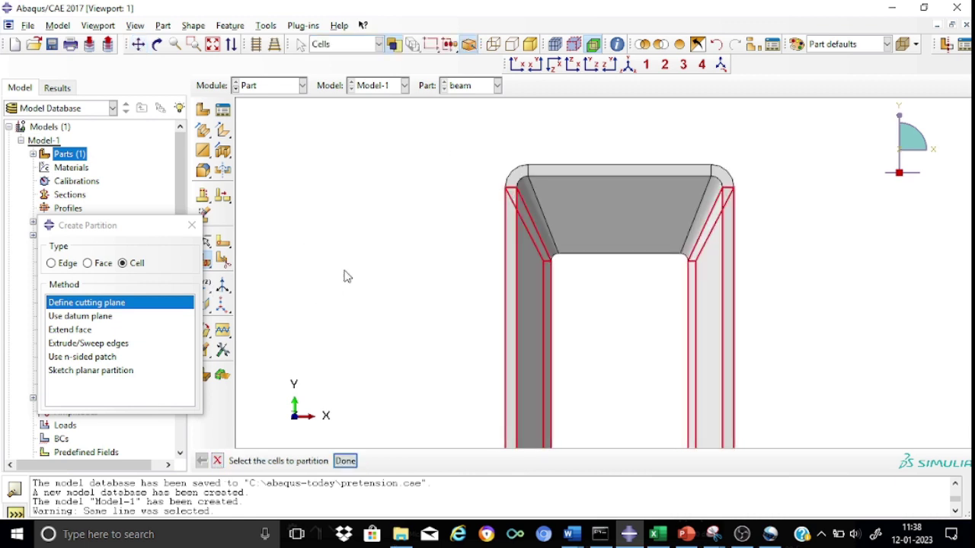
drag(466, 109, 764, 294)
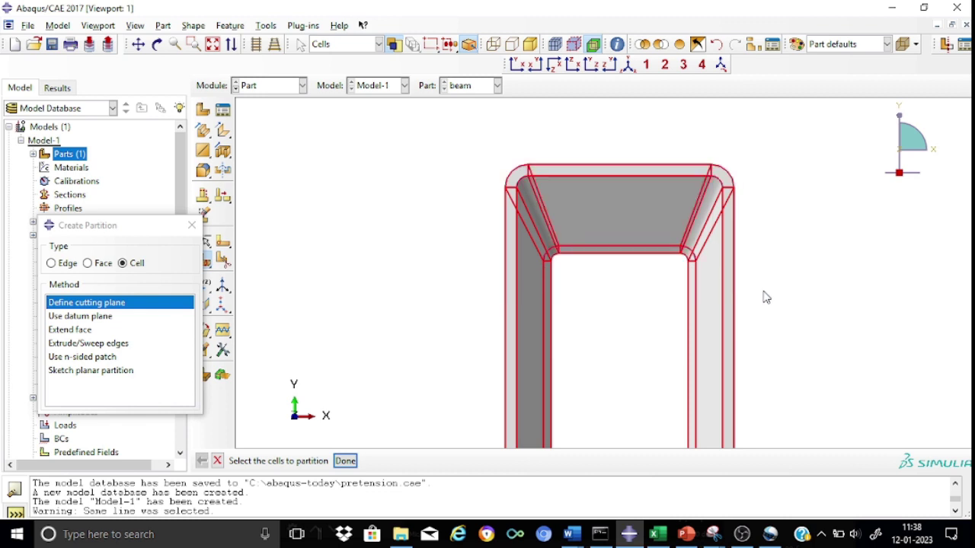
click(137, 44)
drag(851, 319, 820, 95)
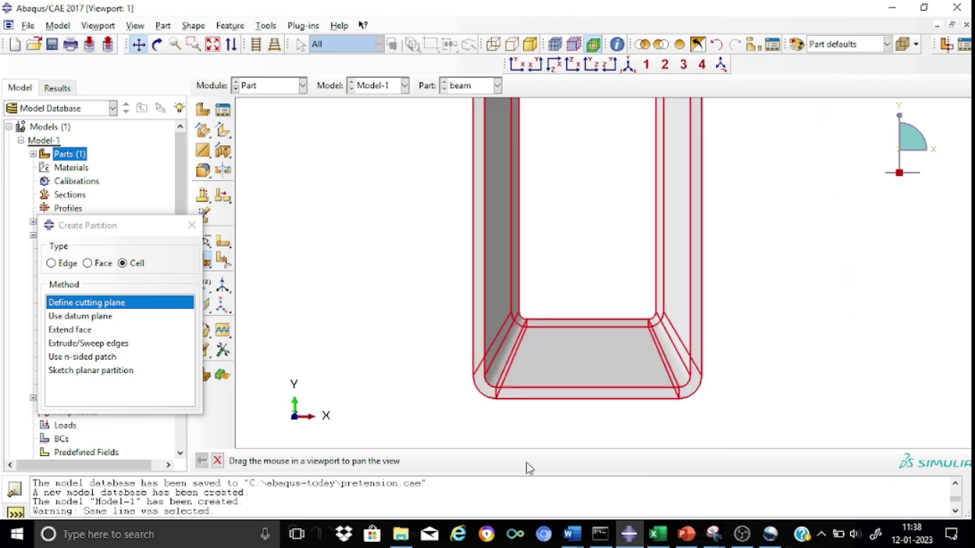
click(217, 461)
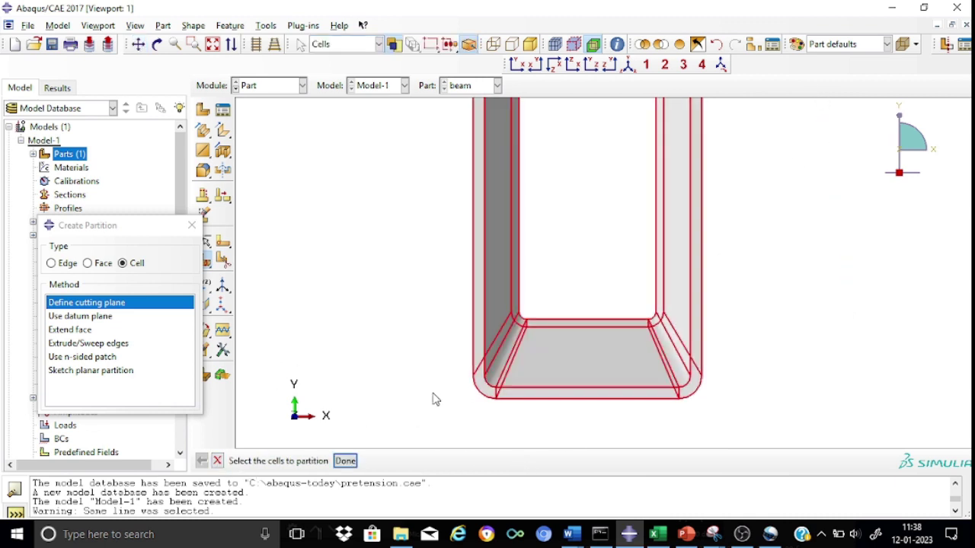
click(346, 461)
click(408, 462)
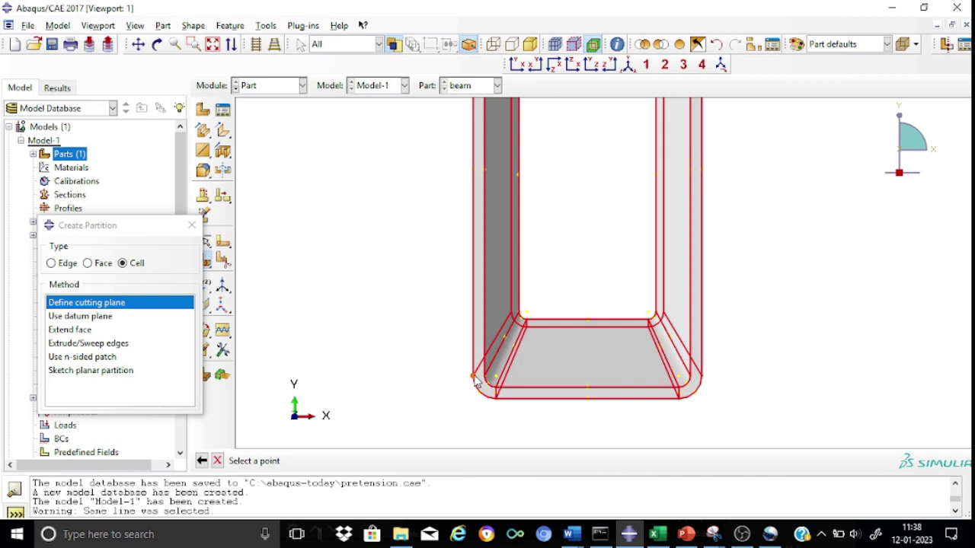
click(474, 376)
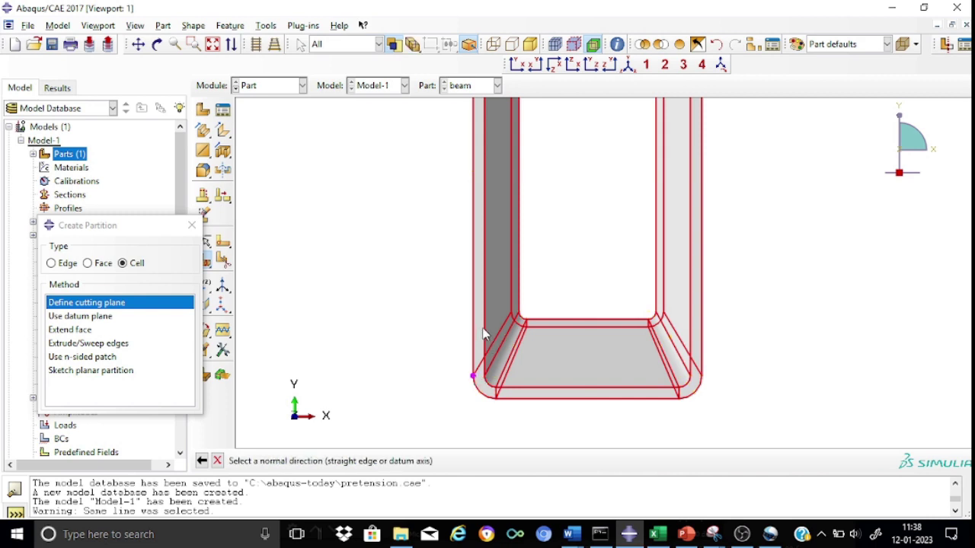
click(484, 333)
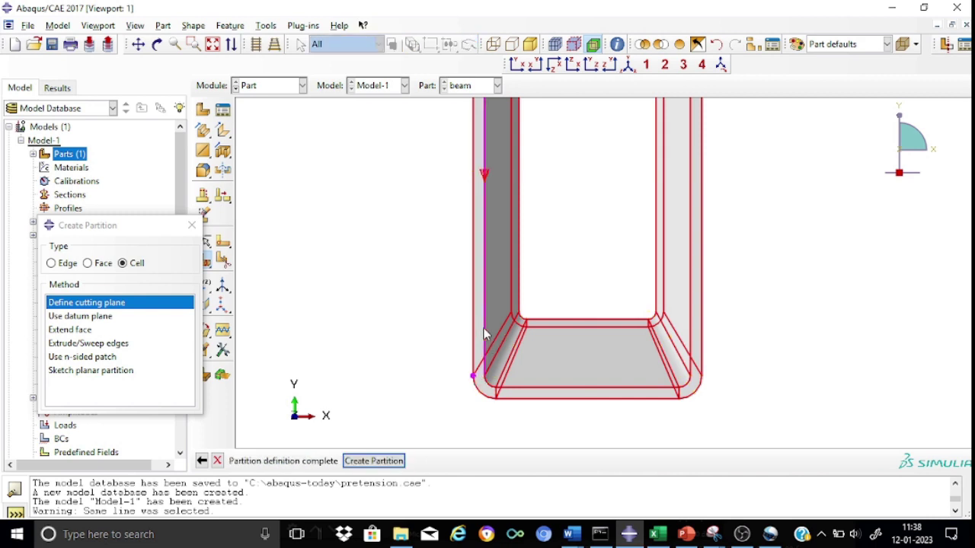
click(372, 461)
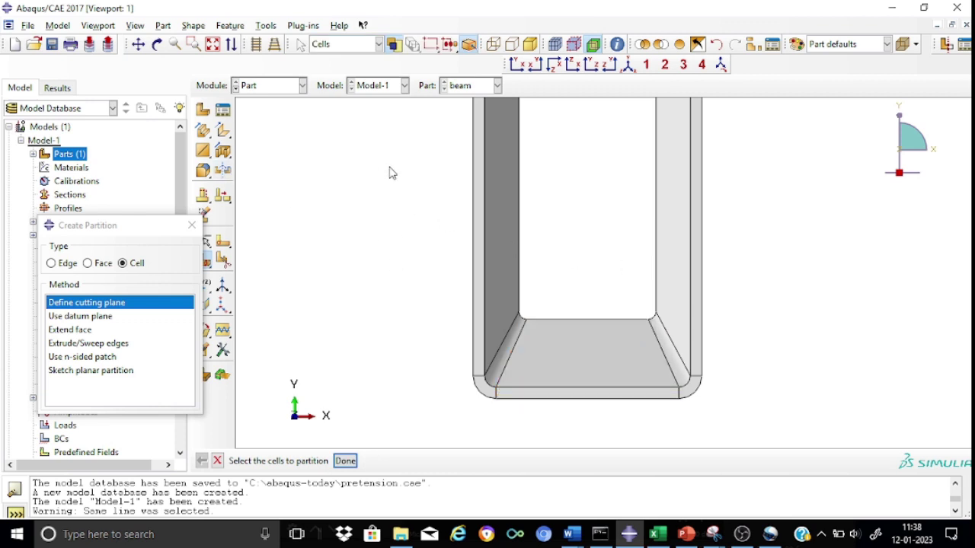
click(192, 225)
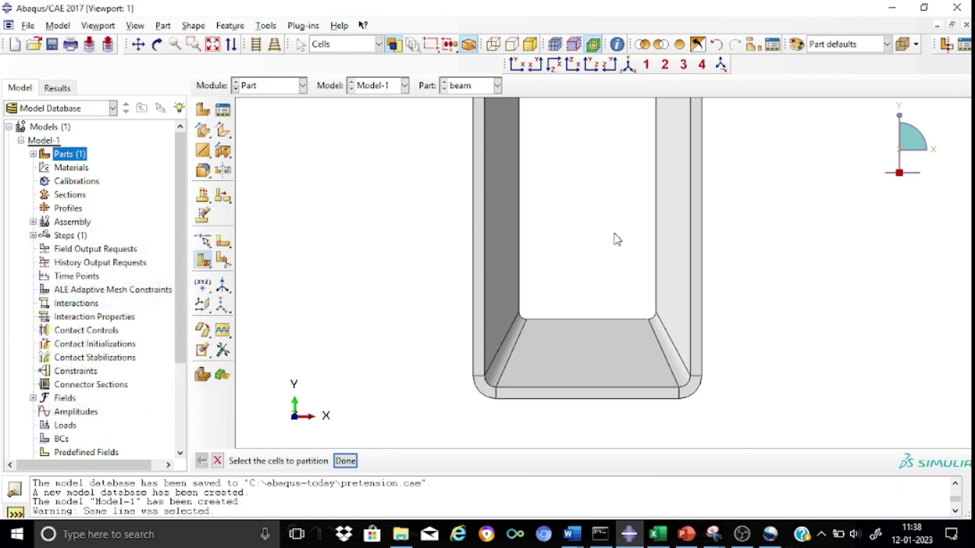
scroll(745, 247, up, 3)
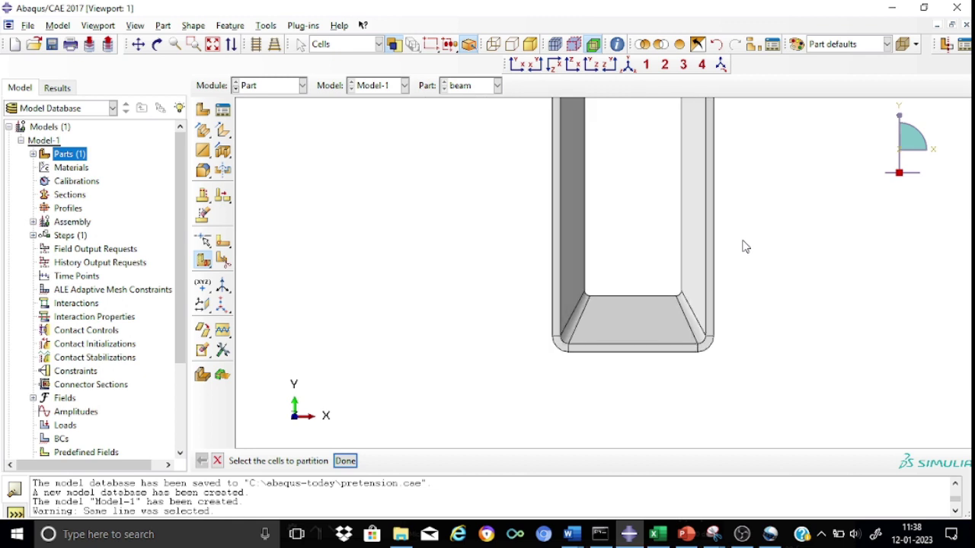
click(138, 44)
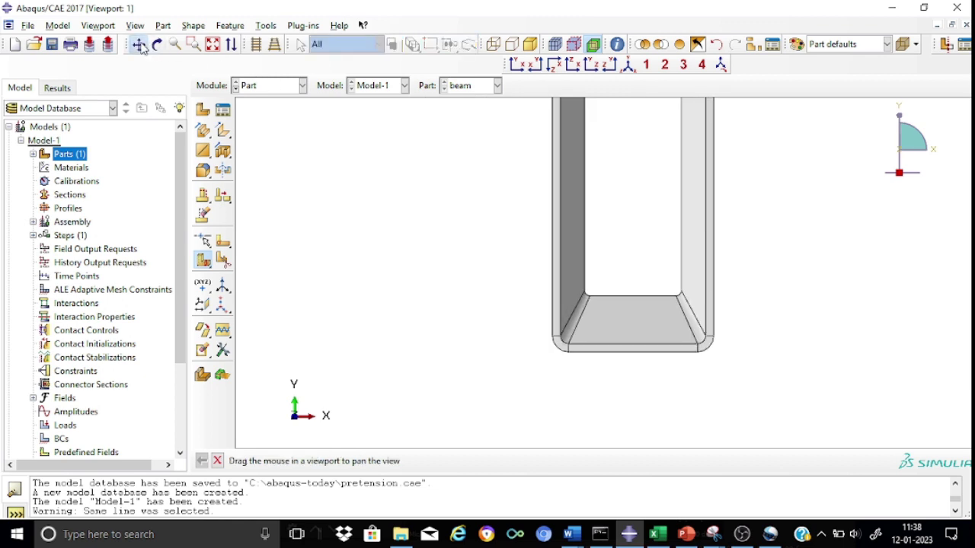
drag(423, 180, 396, 287)
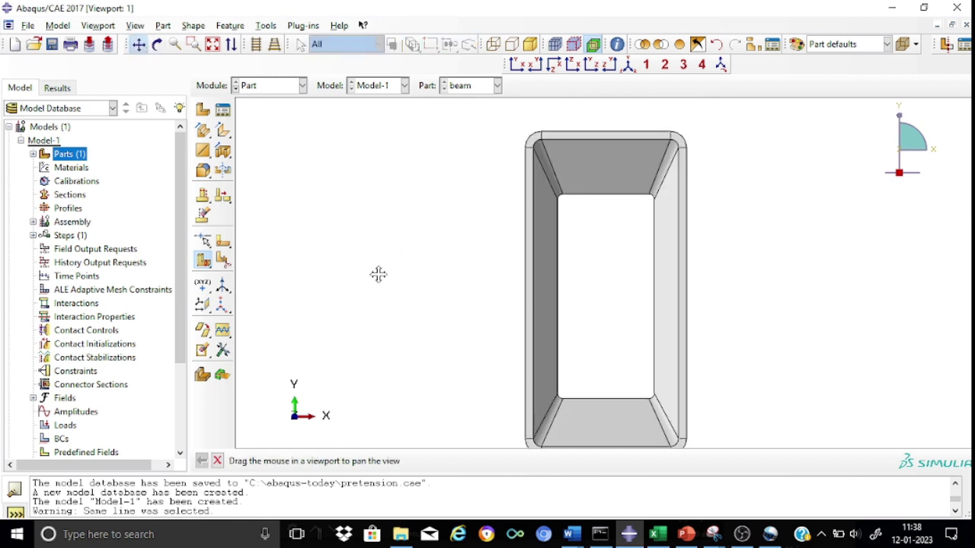
click(204, 196)
click(217, 461)
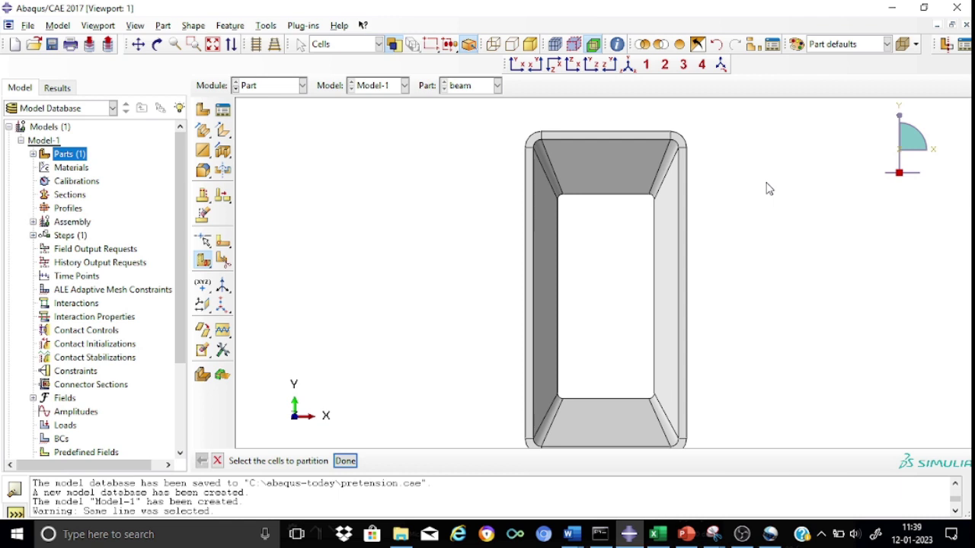
Step: Start an extruded cut sketch on the beam's large flat side face, with its end edge oriented vertical and on the right
click(610, 65)
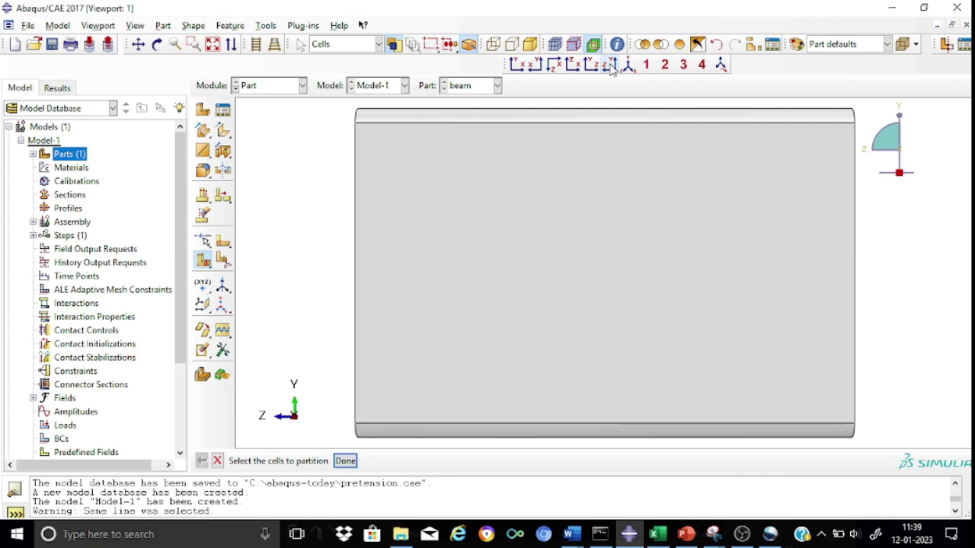
click(223, 151)
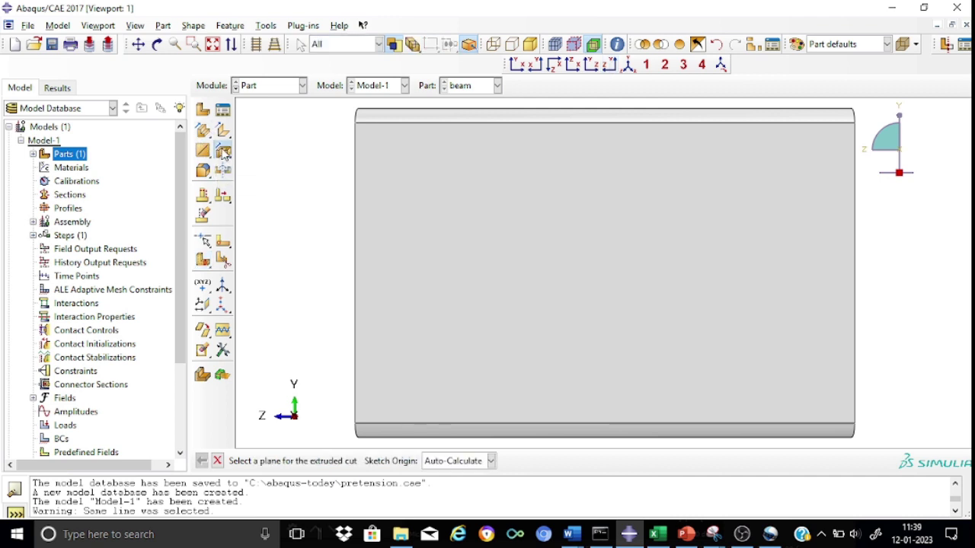
click(576, 279)
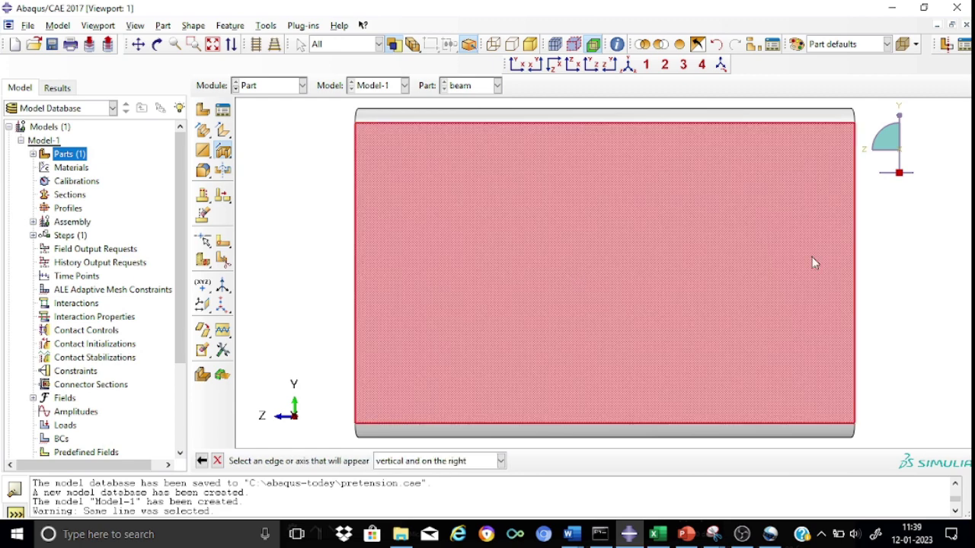
click(855, 260)
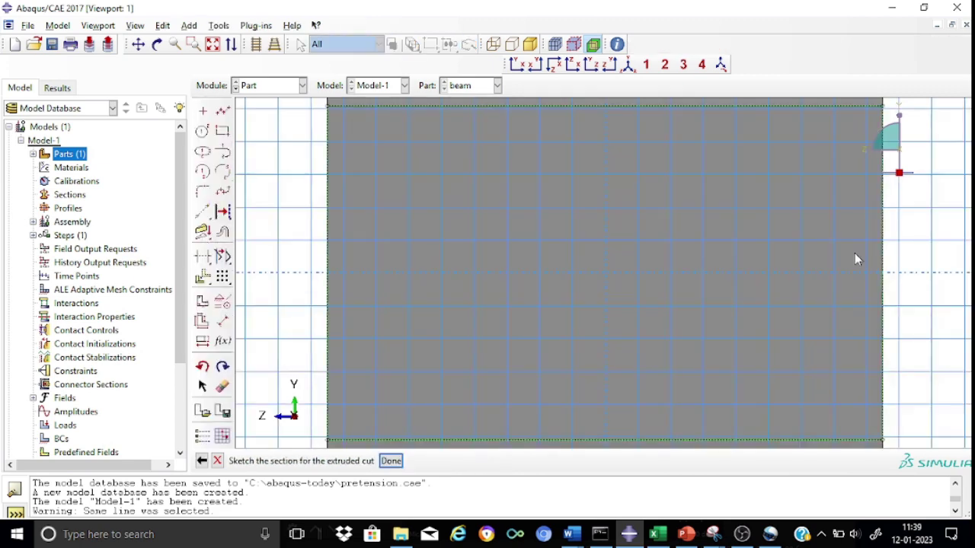
scroll(267, 271, down, 2)
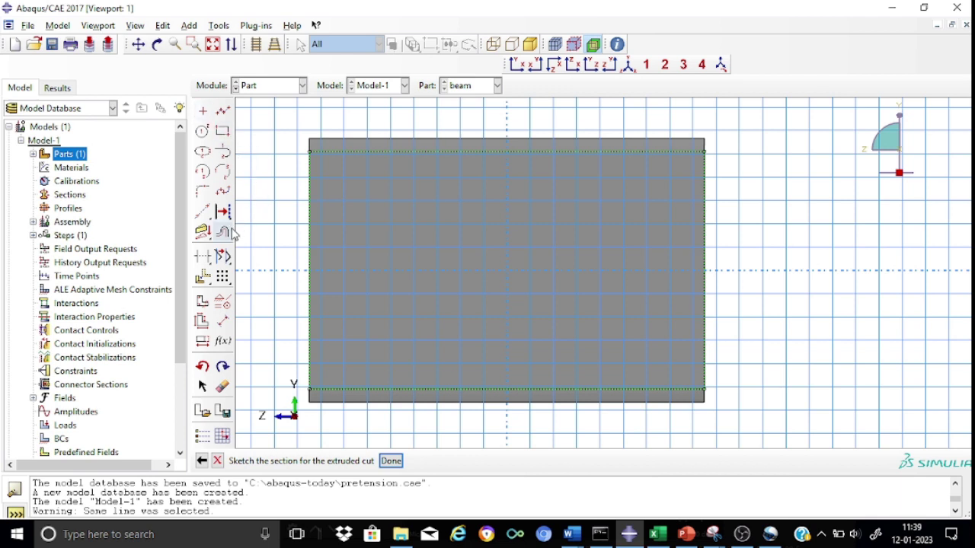
Step: Sketch a circle at the centre of the side face and dimension its radius to 13
click(202, 132)
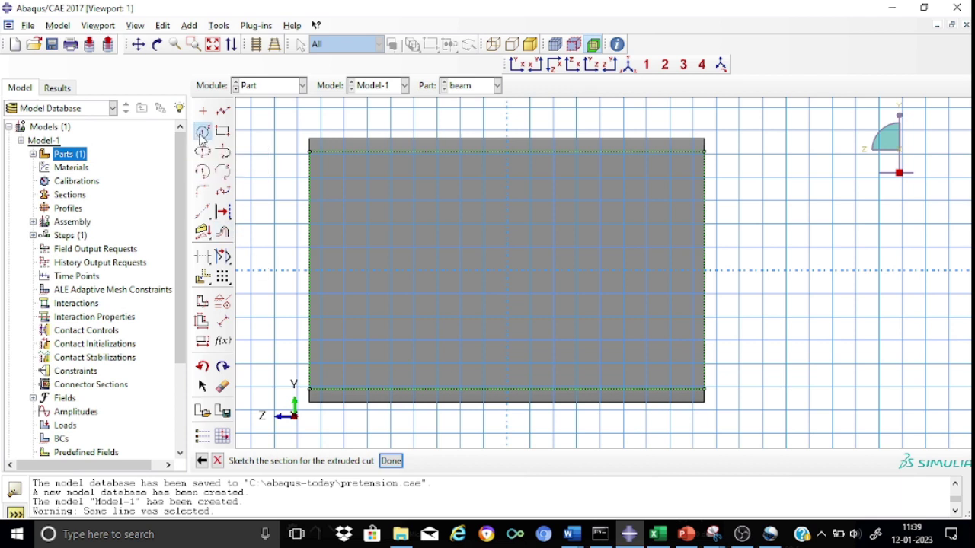
click(507, 272)
click(553, 329)
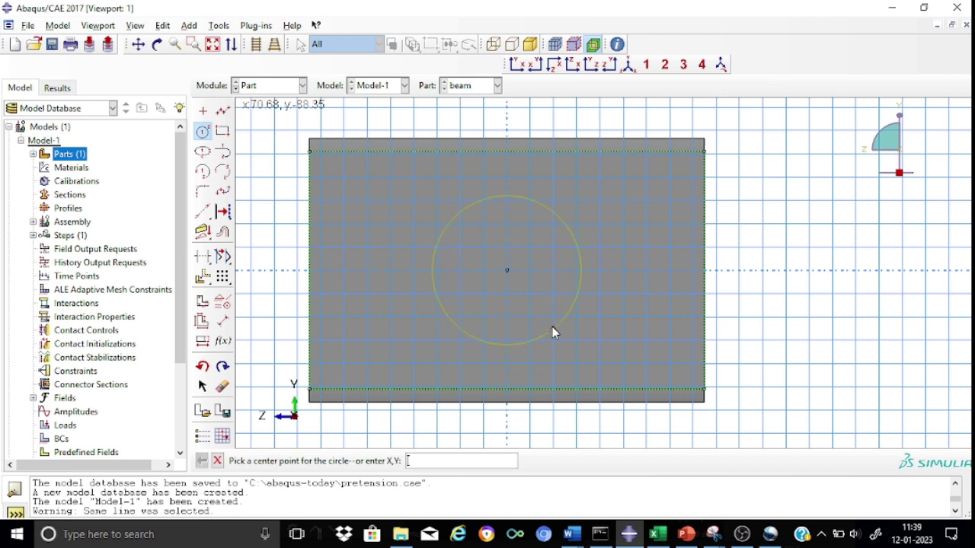
click(222, 323)
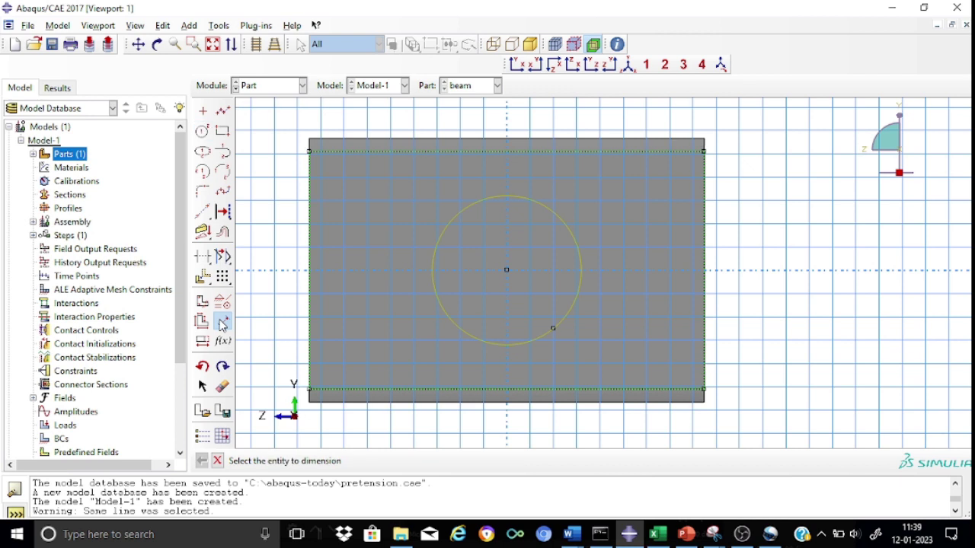
click(576, 246)
click(640, 220)
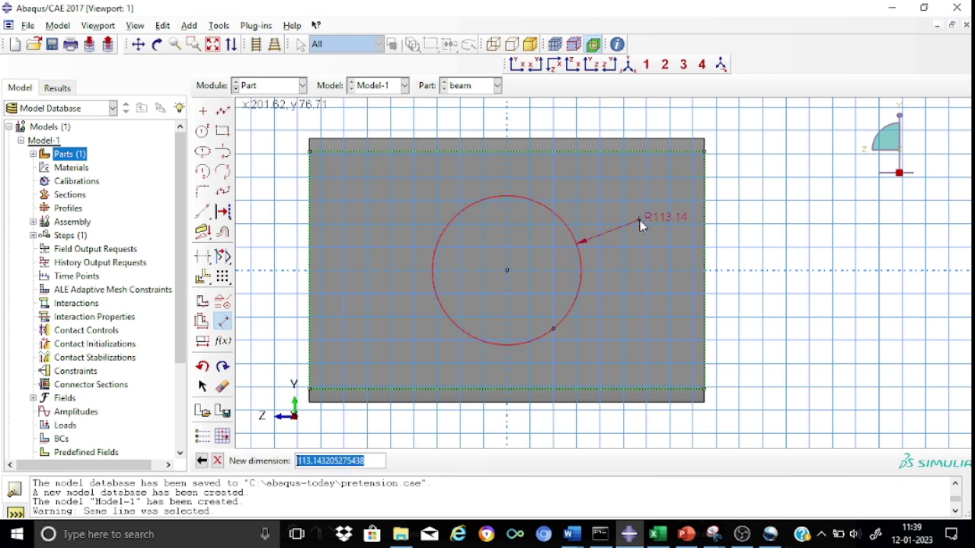
text(1)
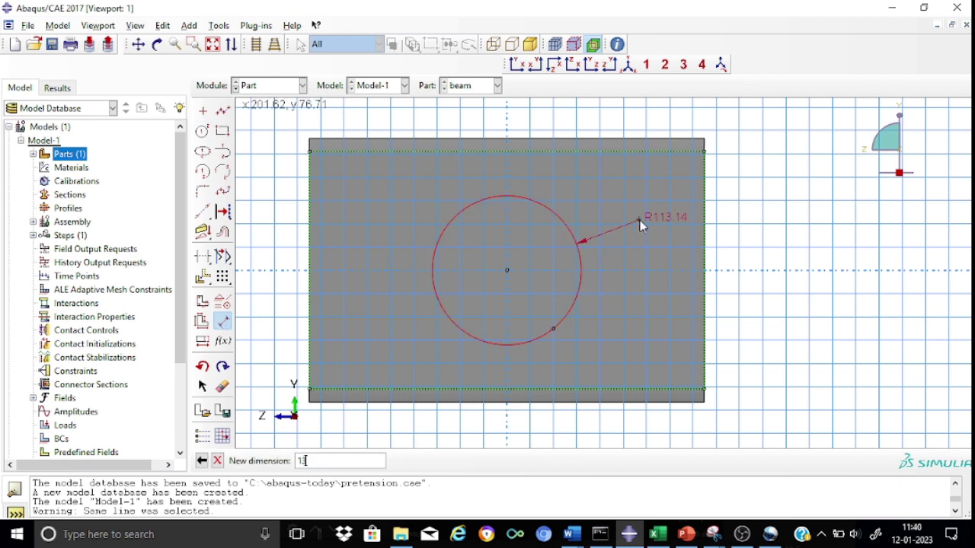
text(3)
key(Return)
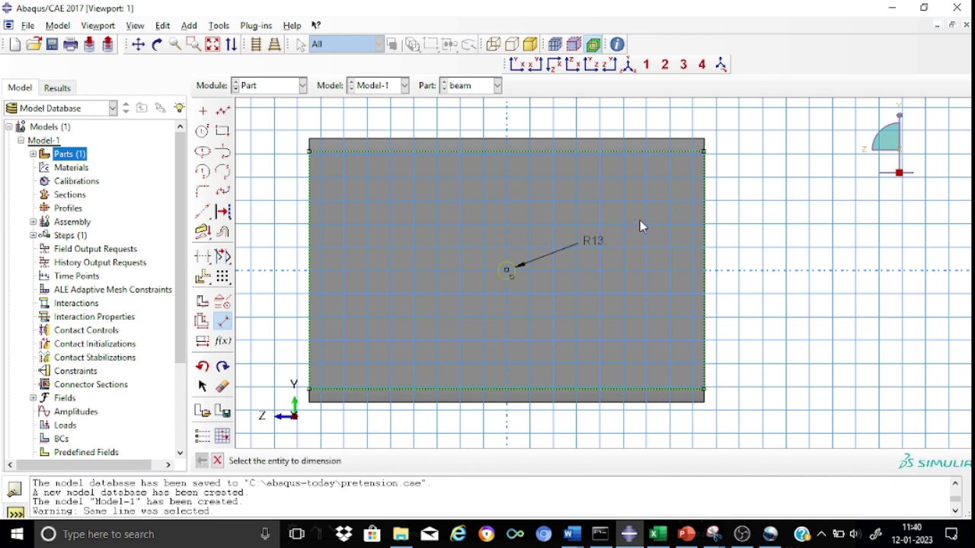
click(218, 462)
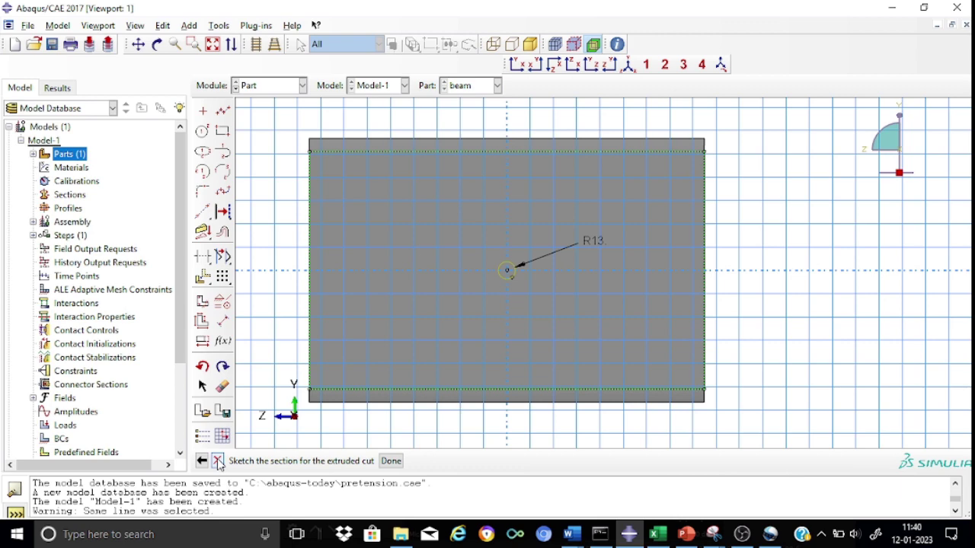
Step: Finish the circle sketch and extrude the cut Through All across the beam
click(391, 461)
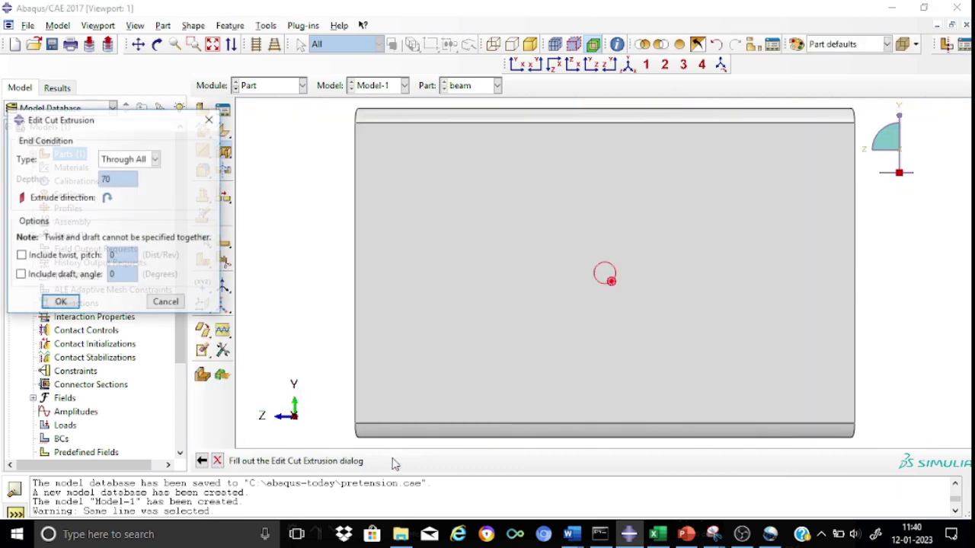
click(628, 65)
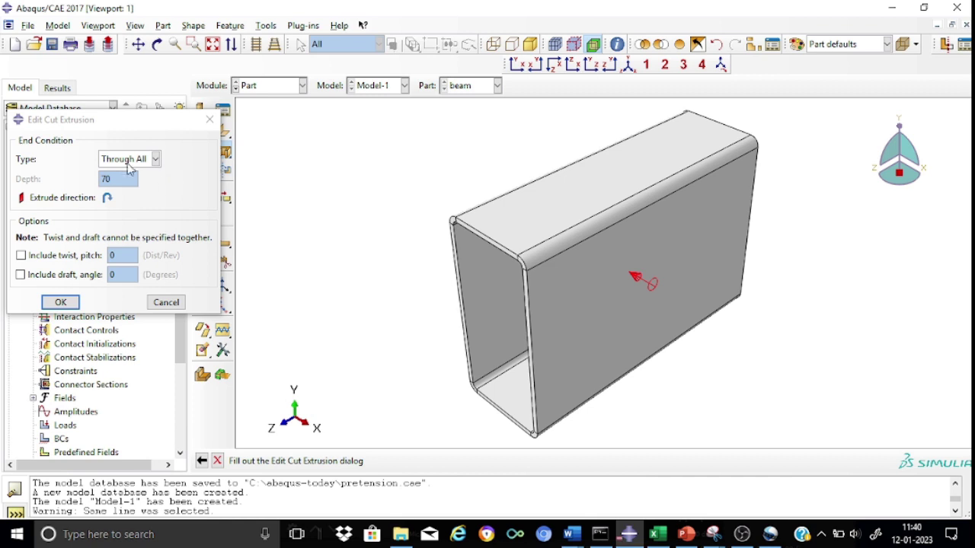
click(65, 302)
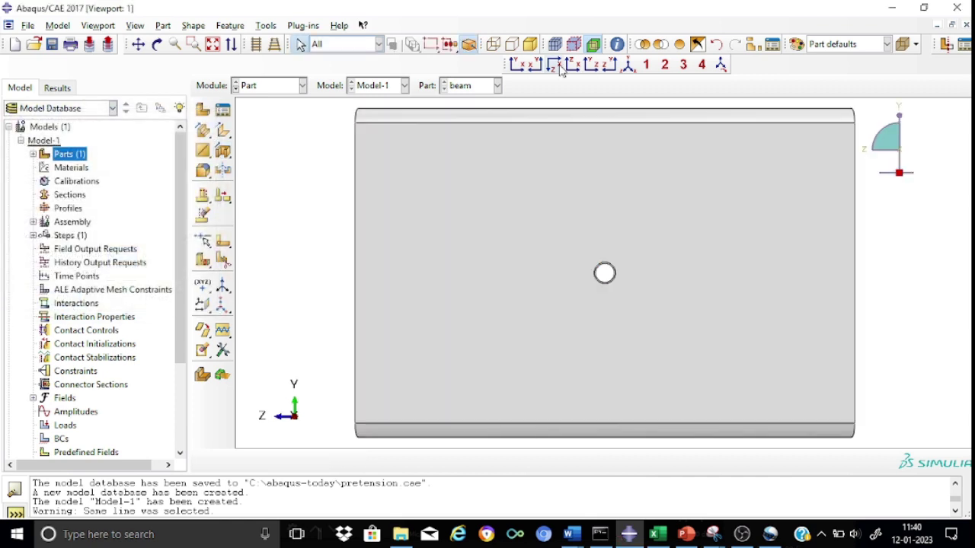
click(628, 66)
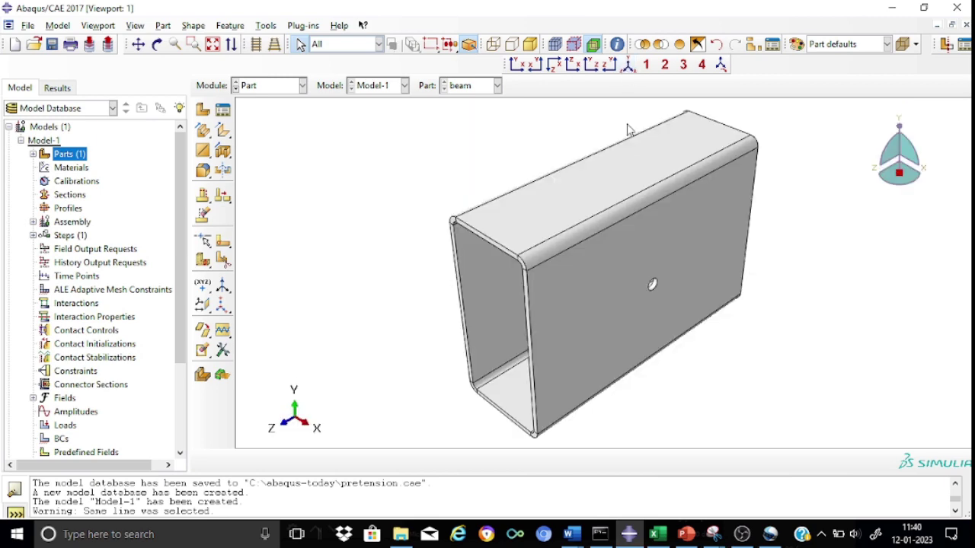
Step: Examine the through hole on both large side faces of the beam
scroll(647, 304, up, 5)
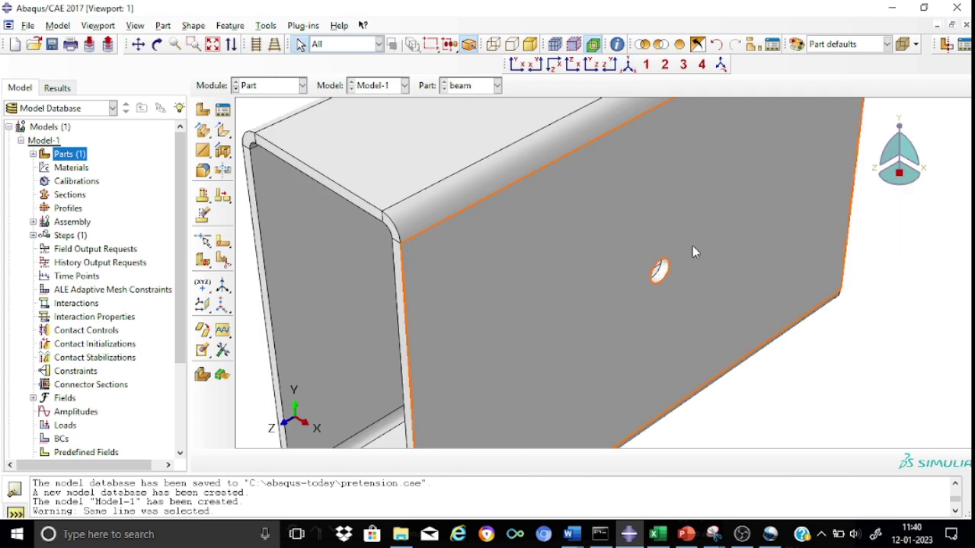
click(157, 44)
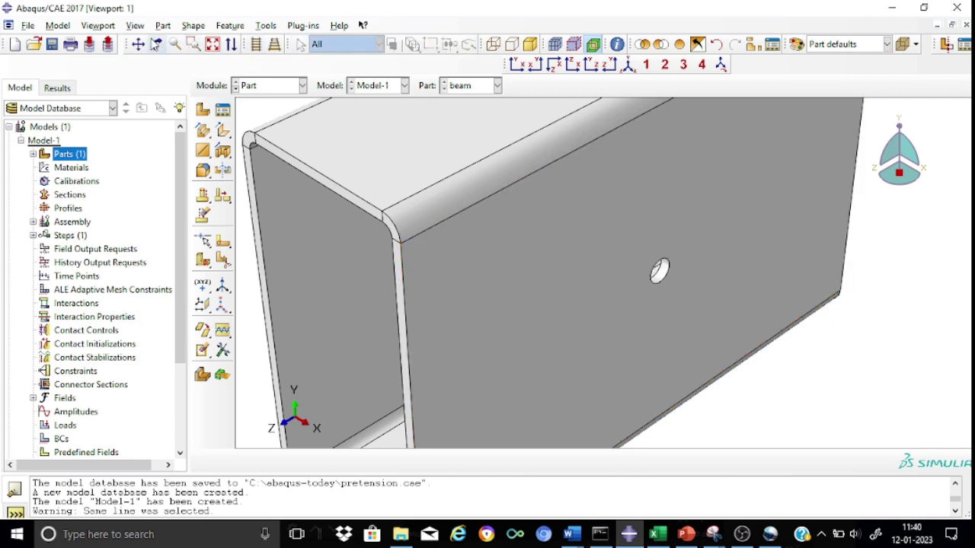
drag(361, 244, 646, 337)
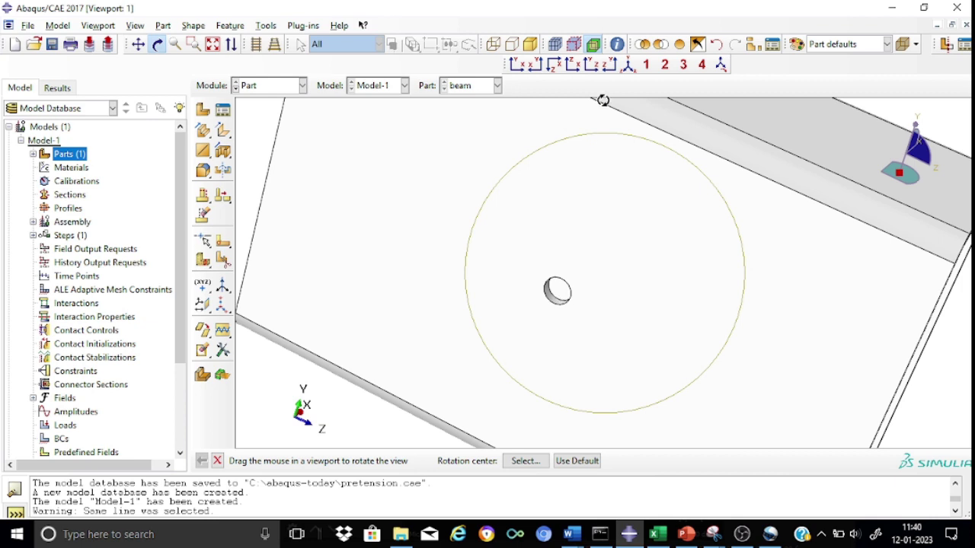
click(628, 65)
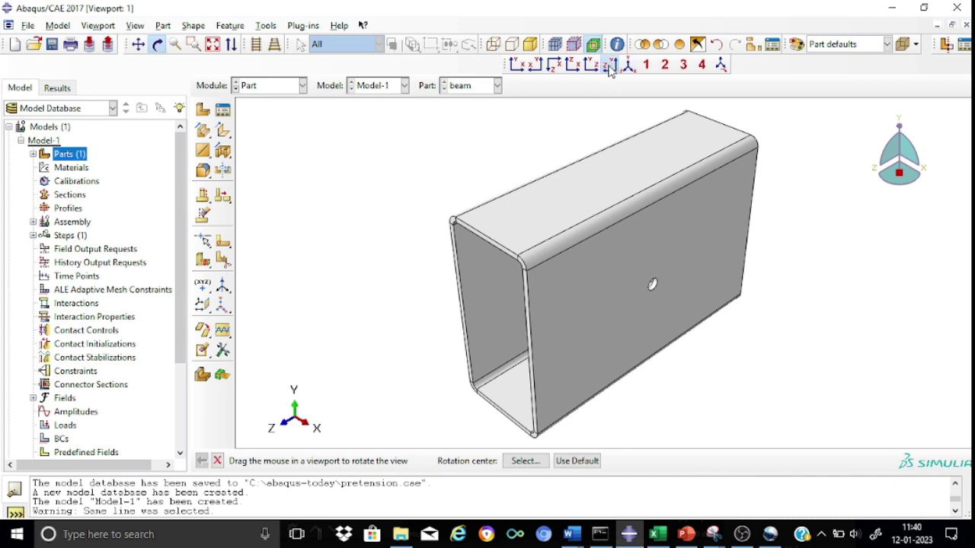
Step: Partition all beam cells with a Point & Normal cutting plane through the hole's centre, normal to the vertical edge at the beam's end
click(609, 66)
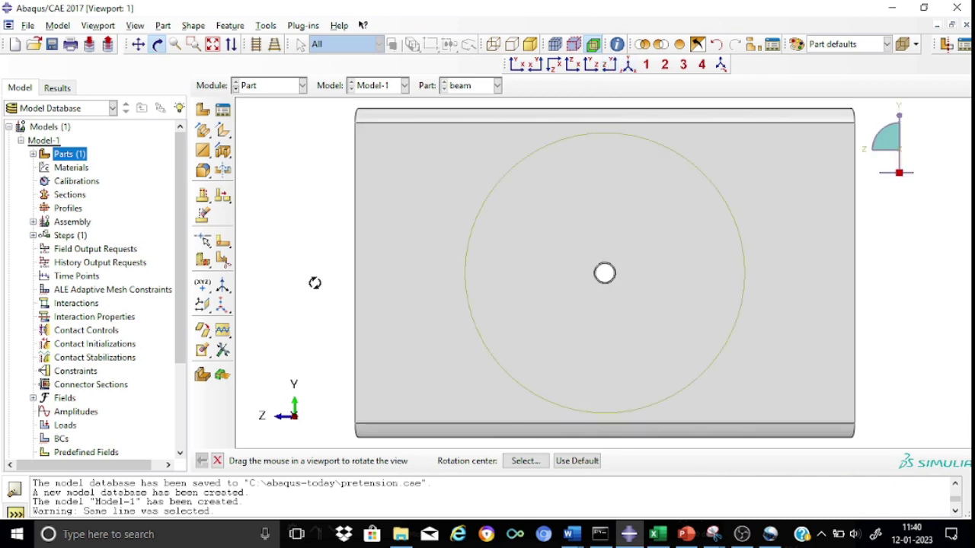
key(Escape)
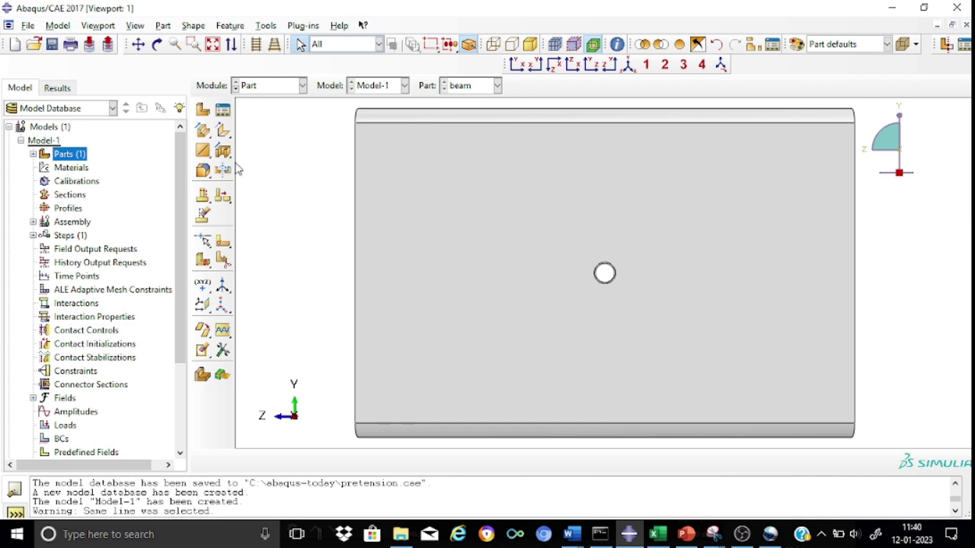
click(222, 261)
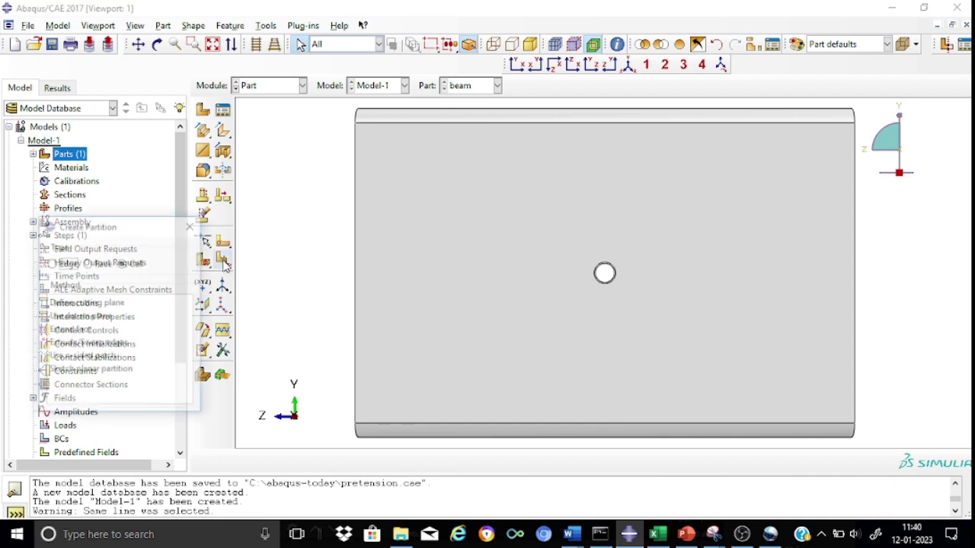
click(95, 307)
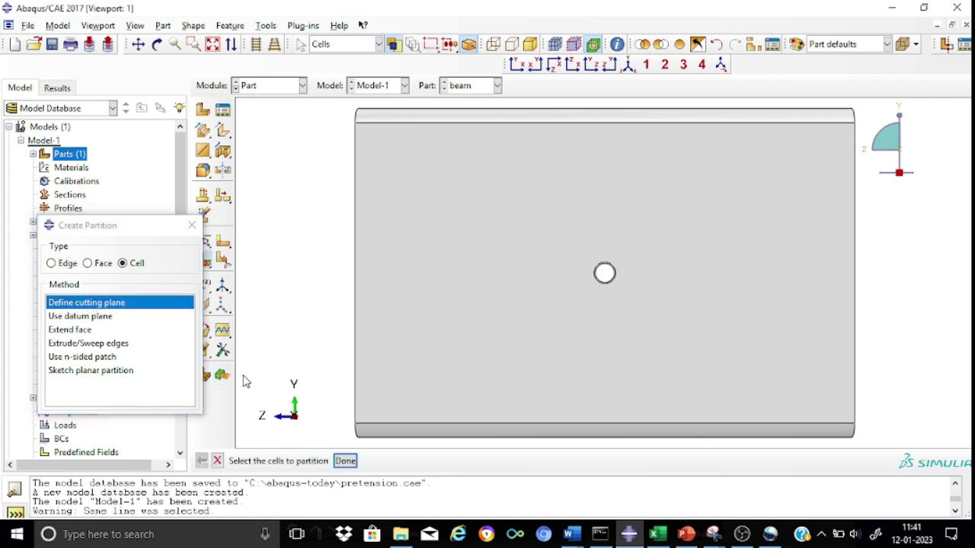
drag(325, 107, 882, 449)
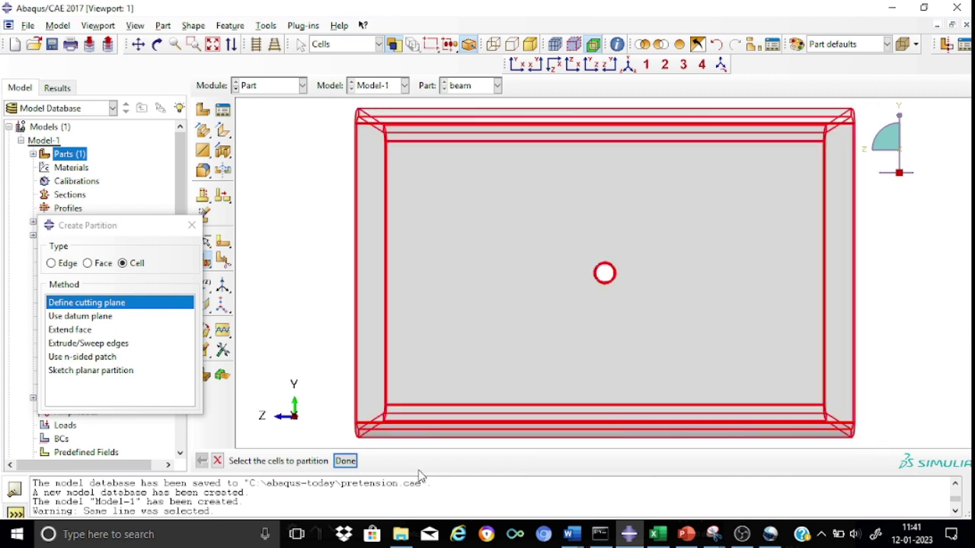
click(347, 462)
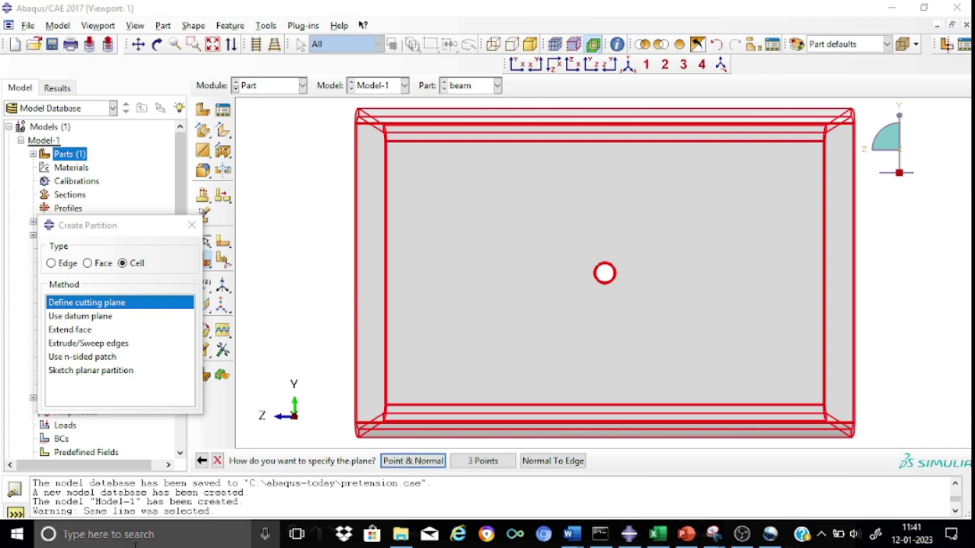
click(122, 534)
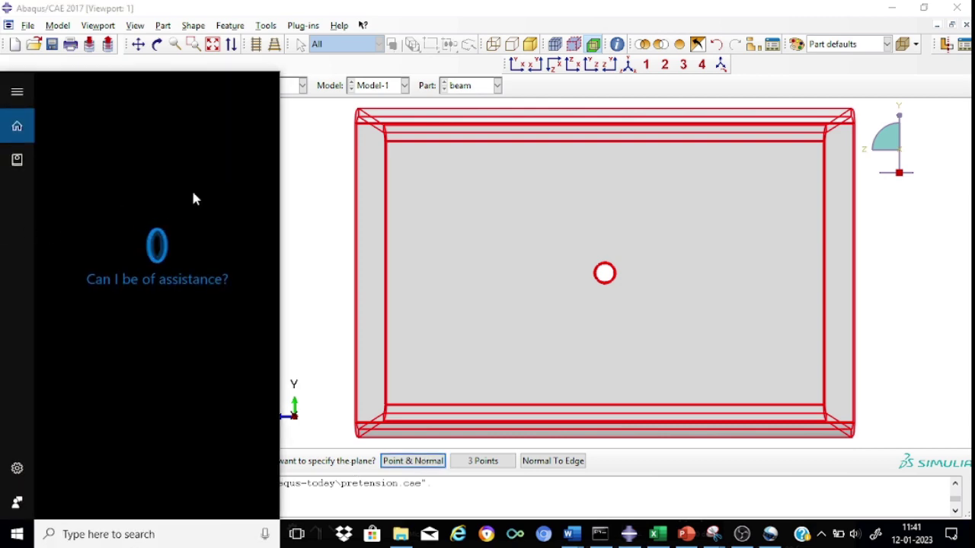
click(323, 203)
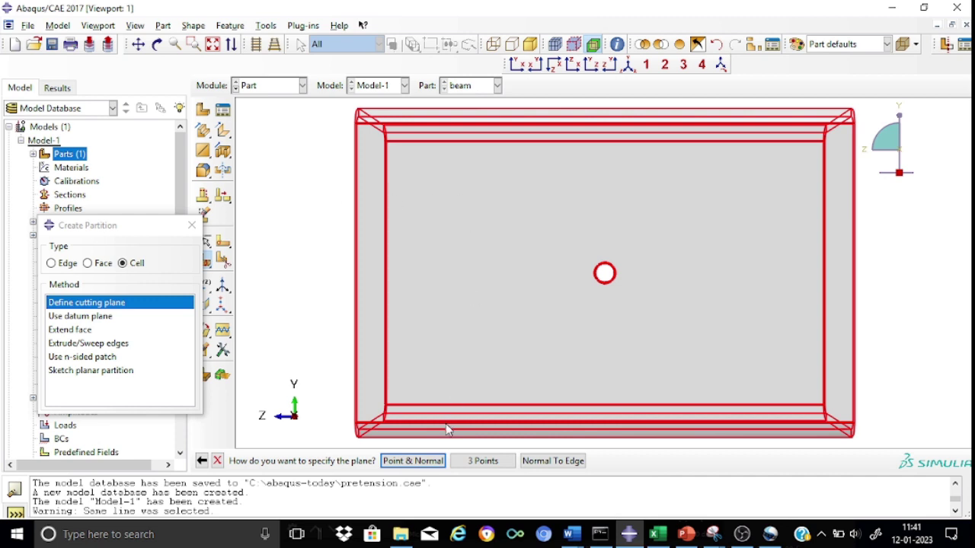
click(412, 462)
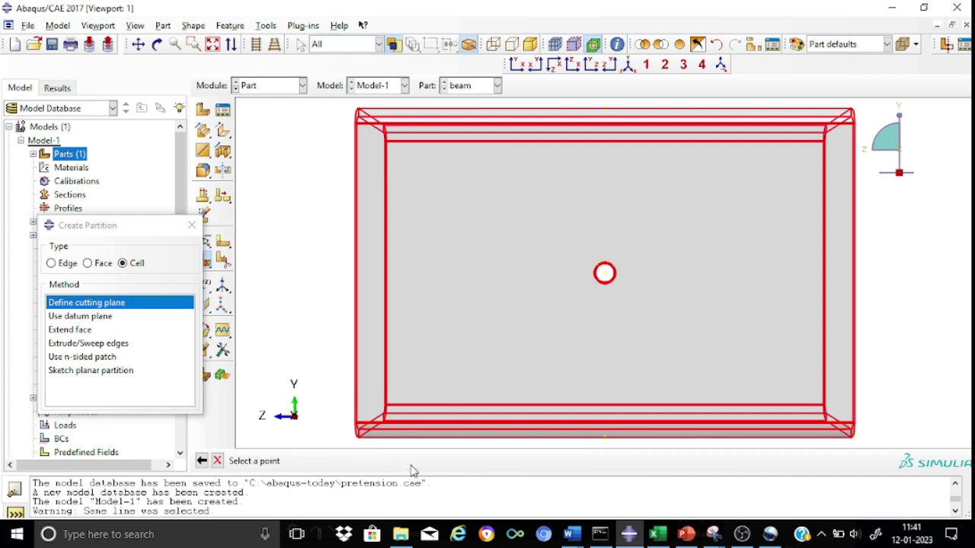
click(604, 275)
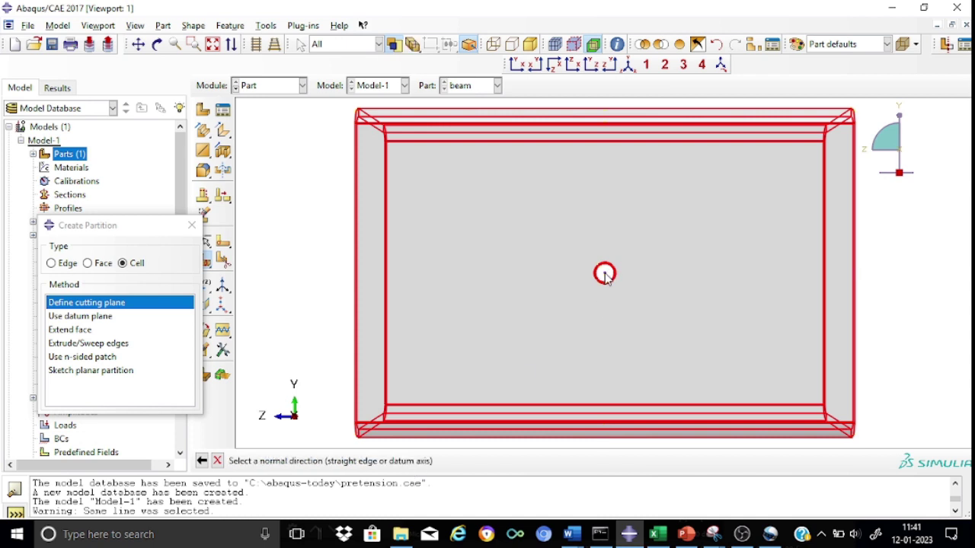
click(358, 286)
click(371, 462)
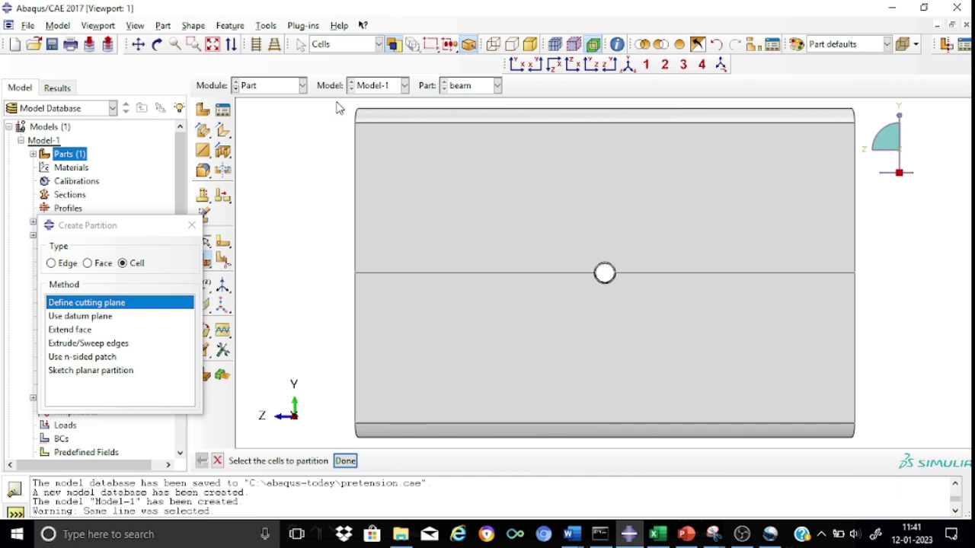
Step: Partition all beam cells with a second Point & Normal cutting plane through the hole's centre, normal to the horizontal mid-height partition edge
drag(339, 108, 911, 456)
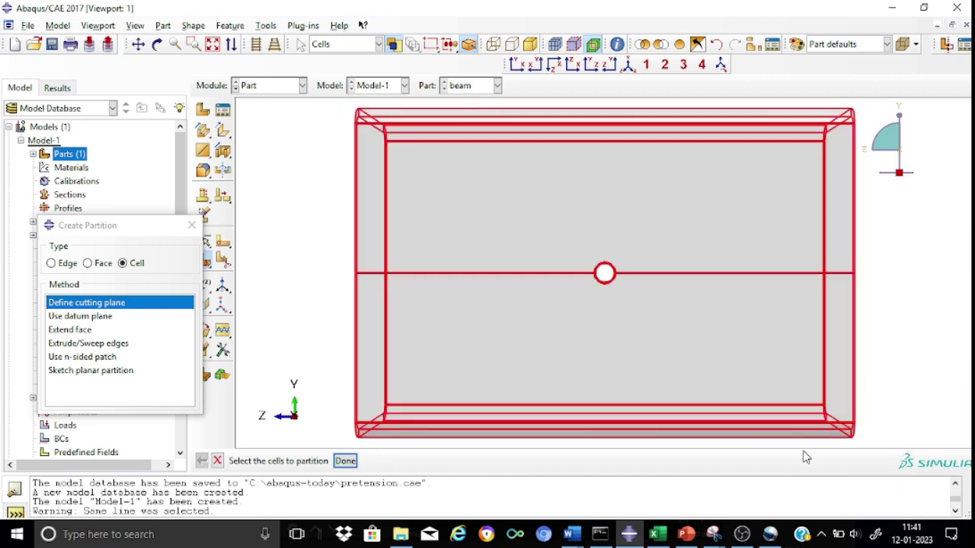
click(345, 460)
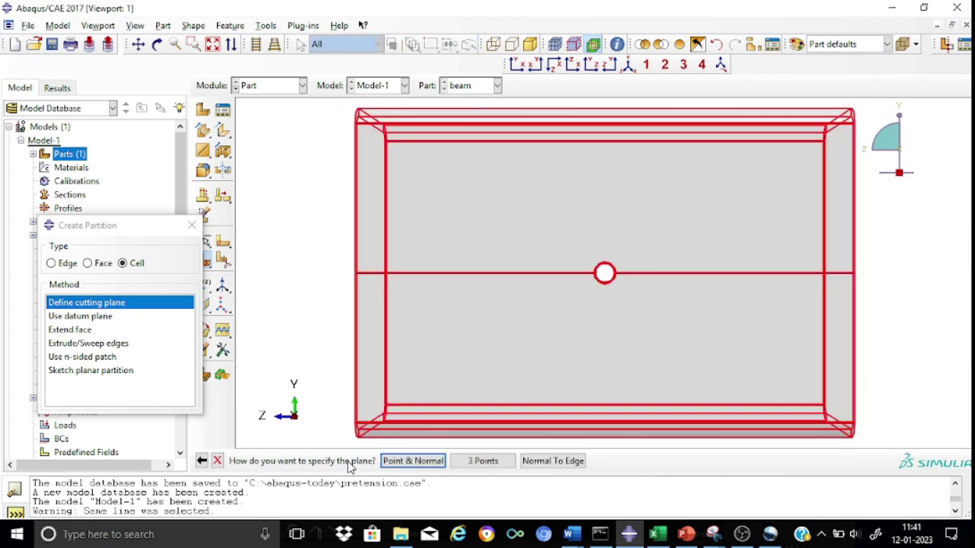
click(412, 461)
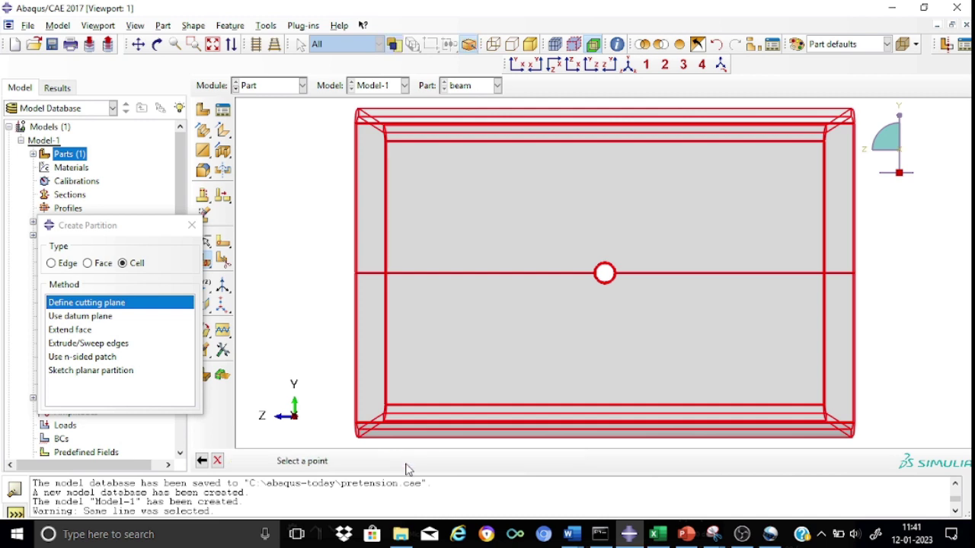
click(604, 274)
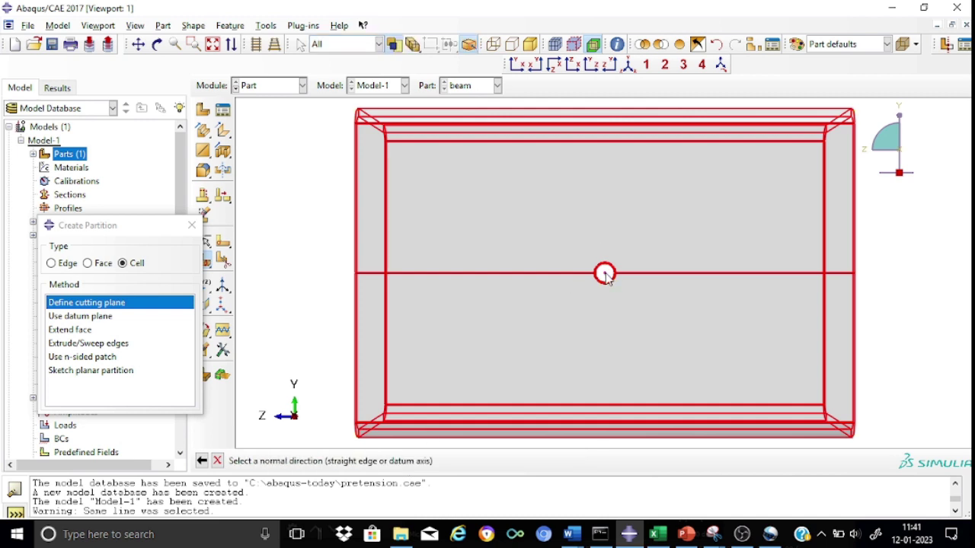
click(537, 276)
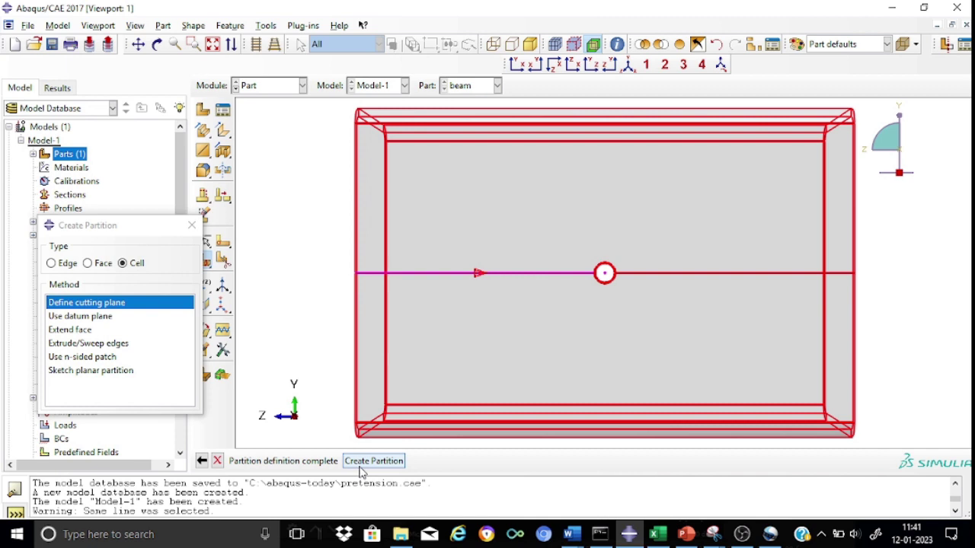
click(363, 461)
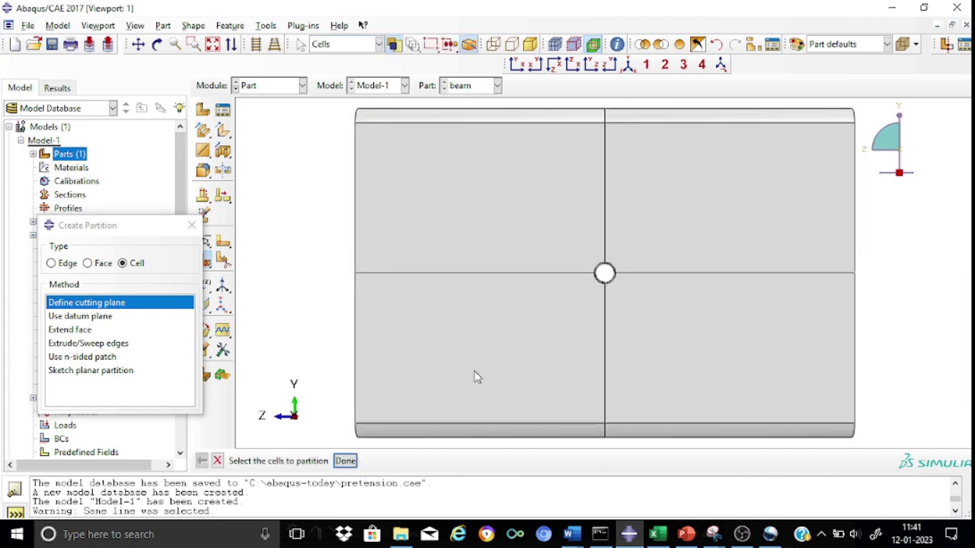
Step: Check the partitioned cells around the hole on the beam's side faces and finish partitioning
click(629, 64)
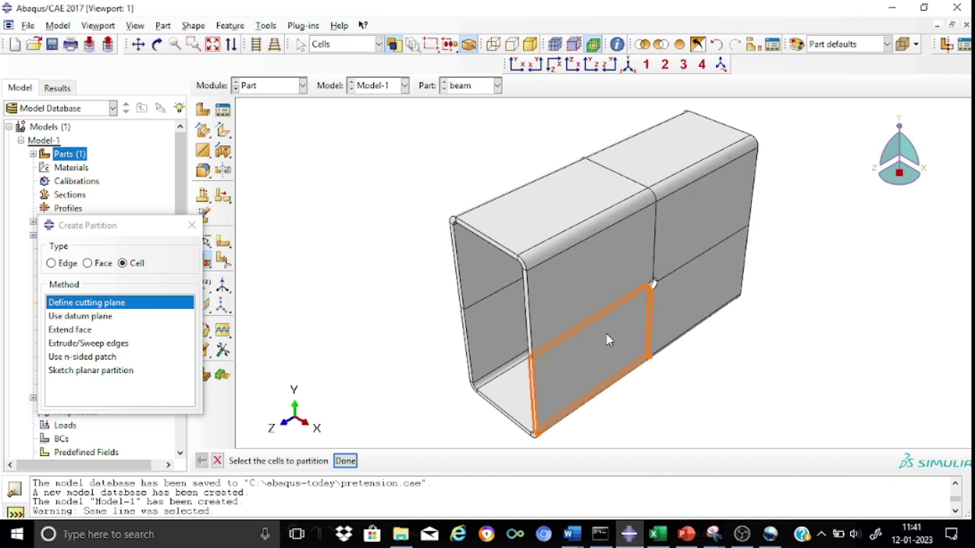
click(157, 44)
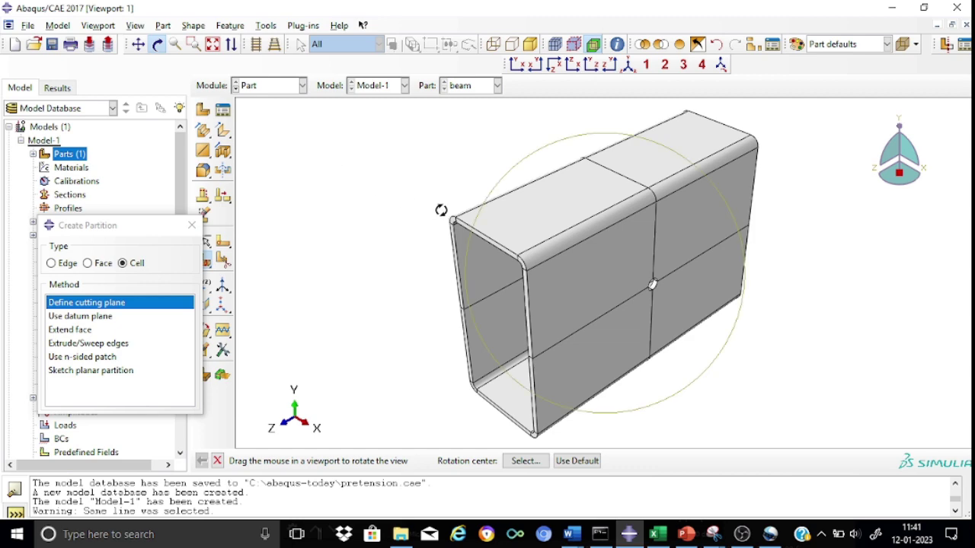
mouse_move(473, 221)
mouse_down()
mouse_move(528, 235)
mouse_move(643, 328)
mouse_move(671, 330)
mouse_up()
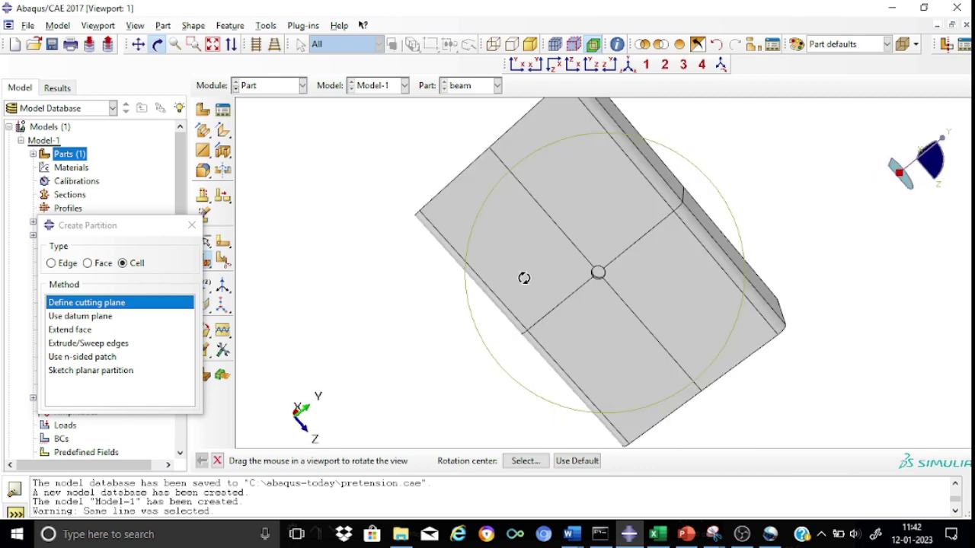
key(Escape)
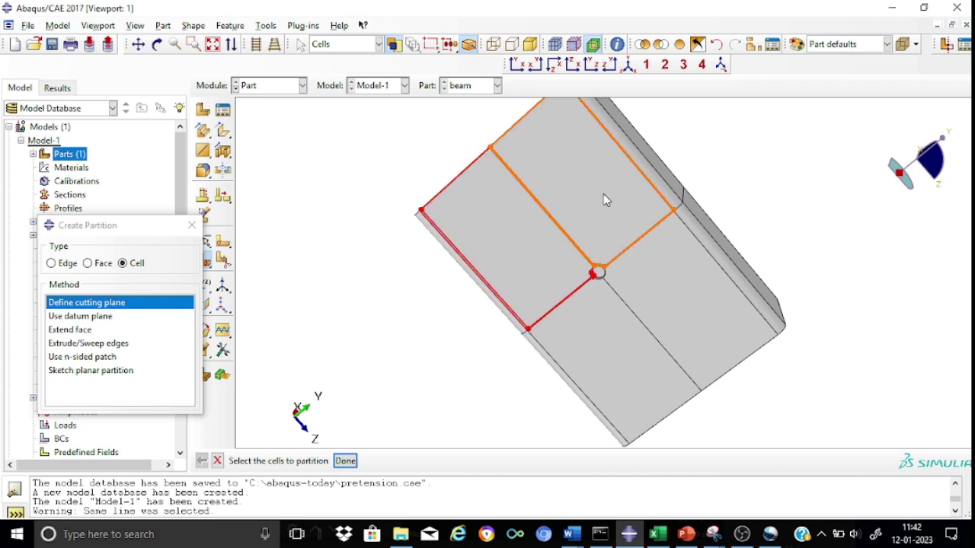
click(638, 355)
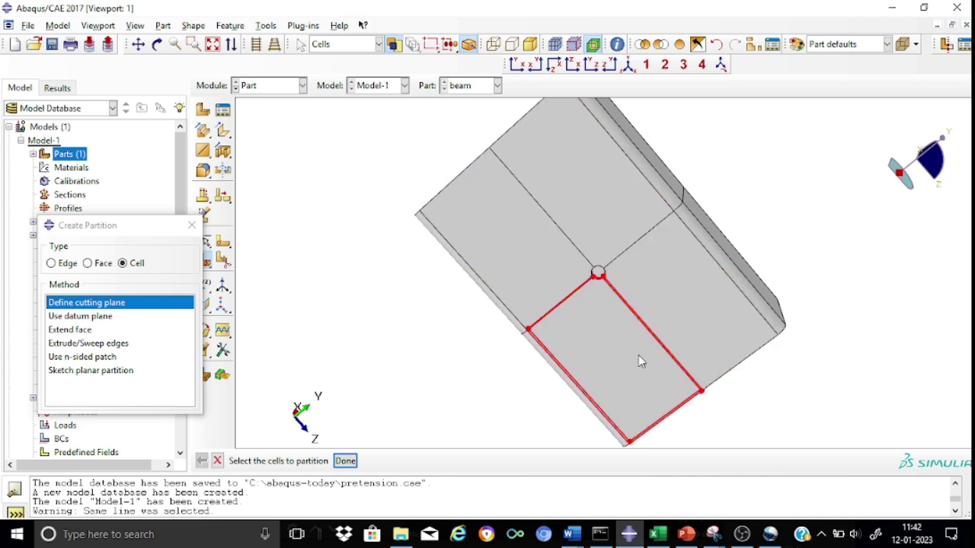
click(738, 144)
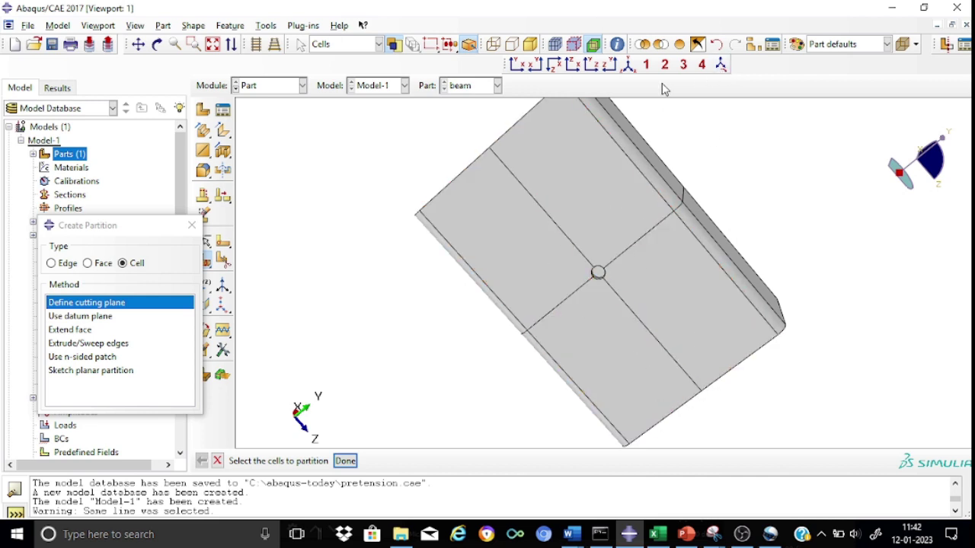
click(628, 65)
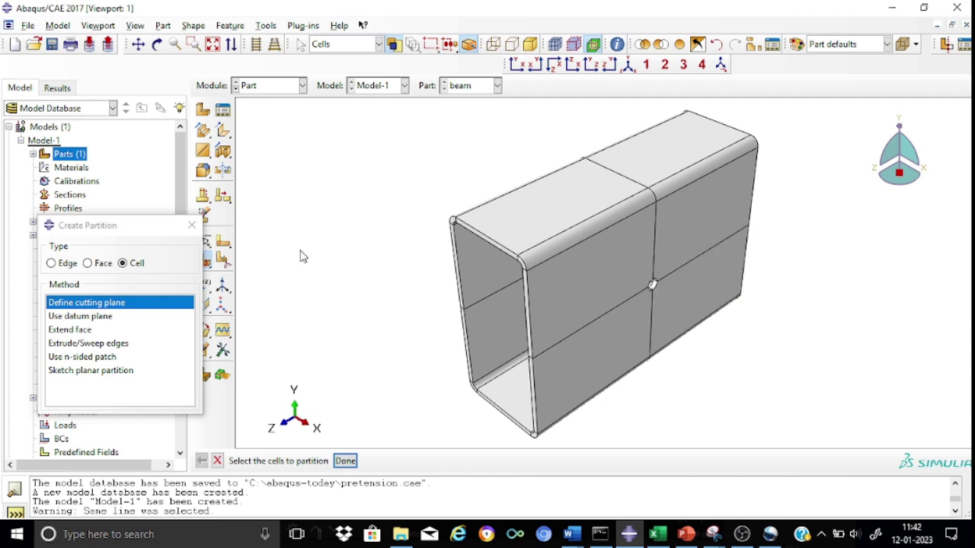
click(192, 226)
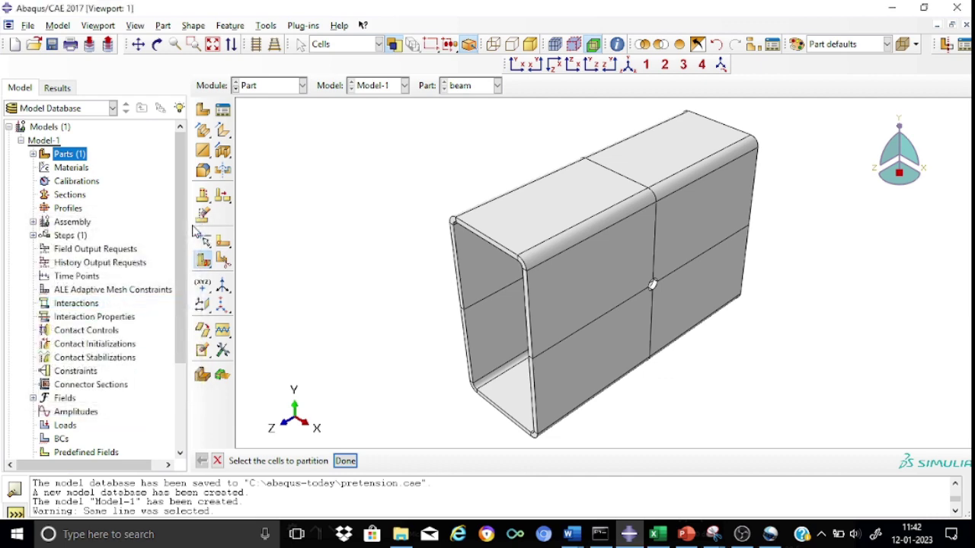
Step: Create a 3D deformable solid extrusion part named bolt with an approximate size of 300
click(204, 111)
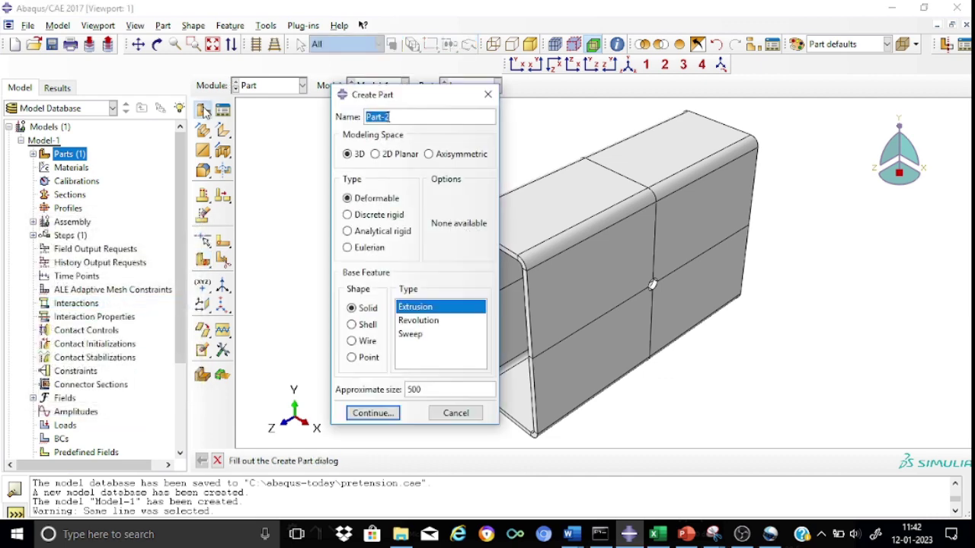
click(408, 112)
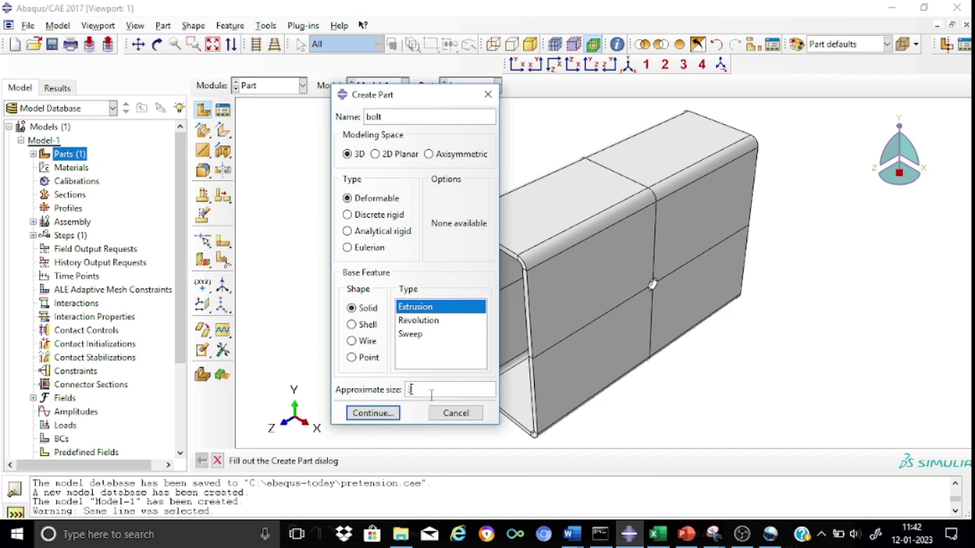
text(300)
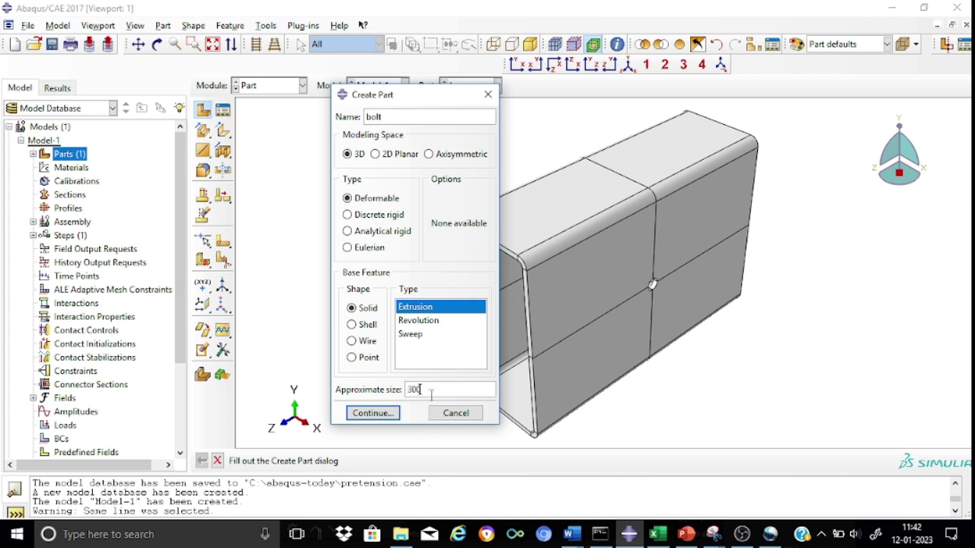
click(371, 413)
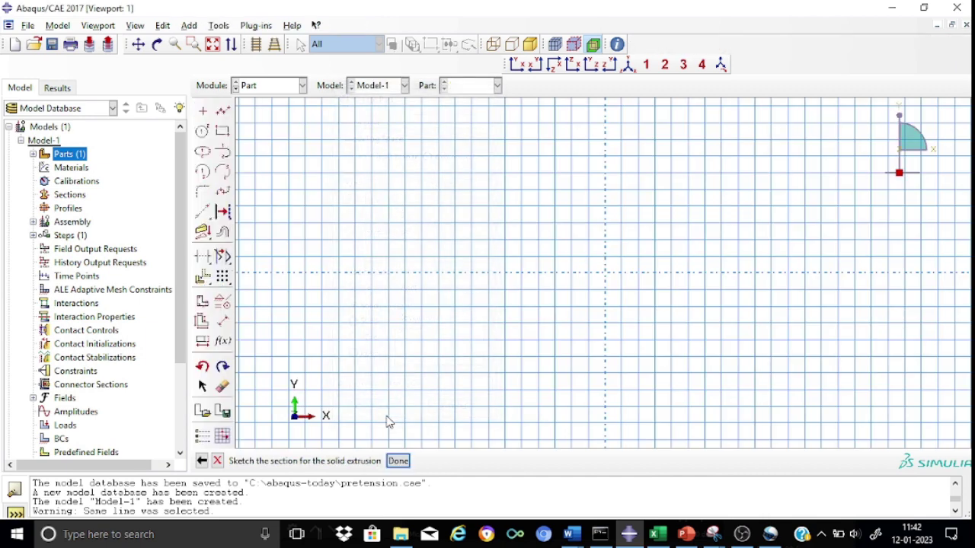
Step: Sketch a circle centred at the origin and dimension its radius to 20 for the bolt head
click(203, 131)
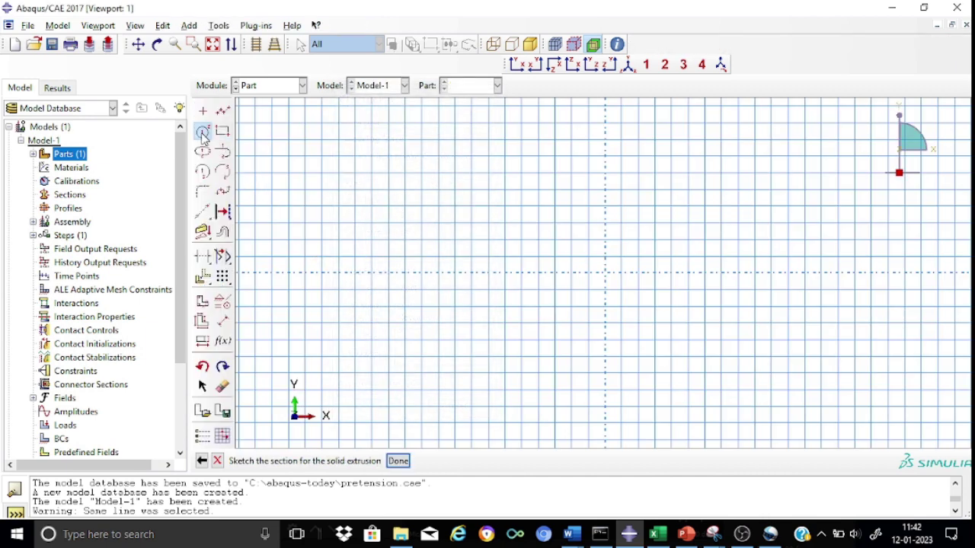
click(606, 274)
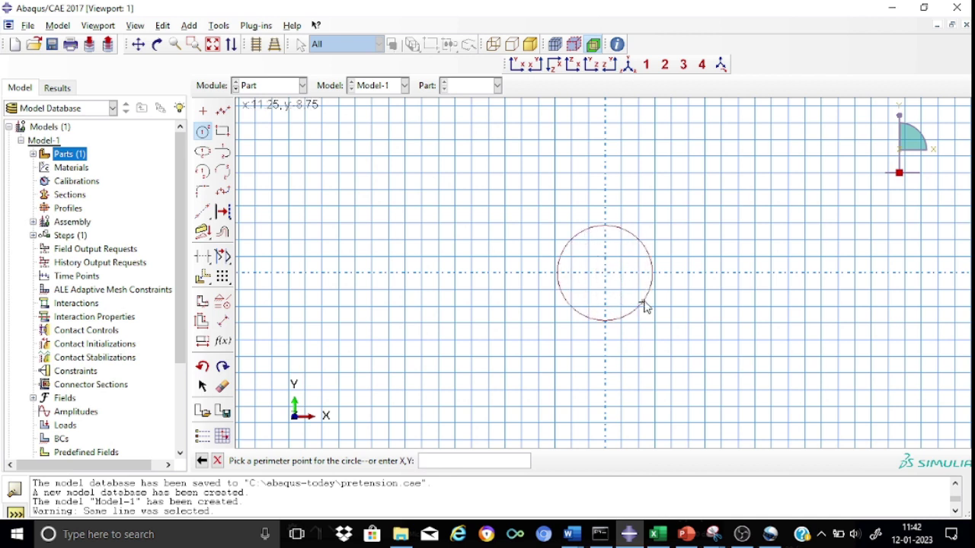
click(671, 319)
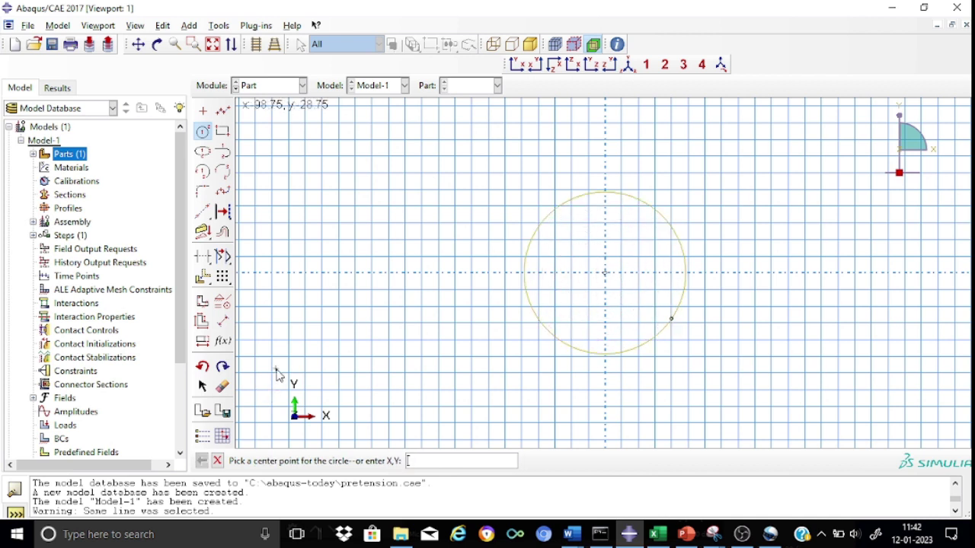
click(223, 321)
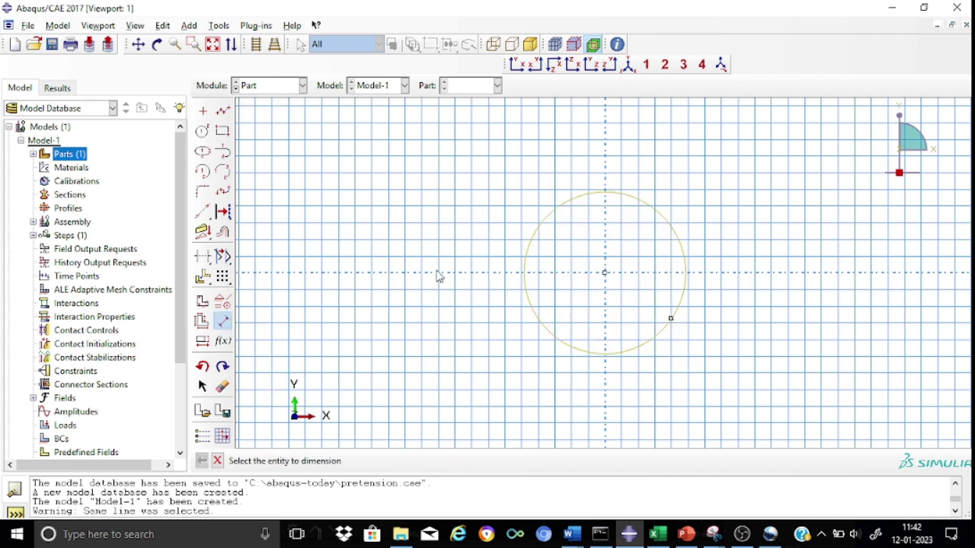
click(675, 233)
click(734, 204)
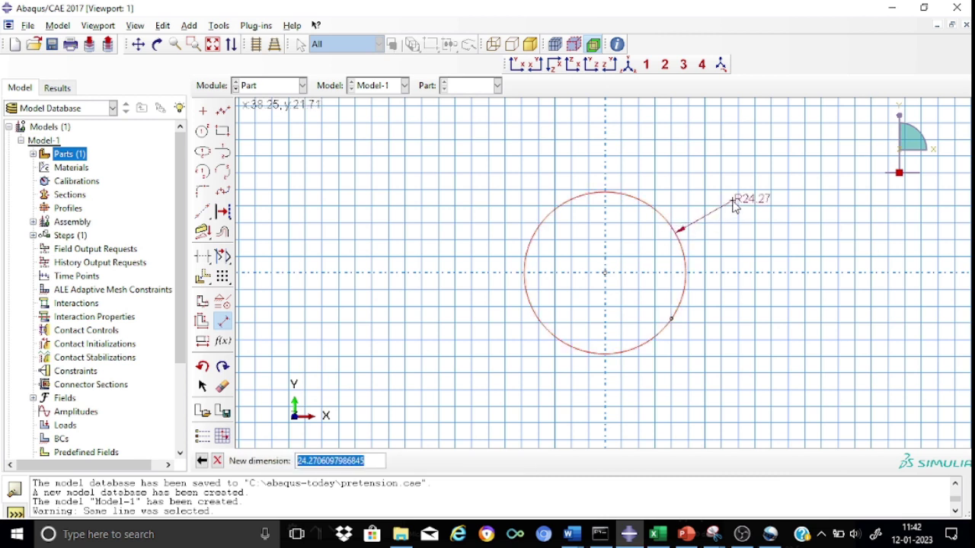
text(19)
key(Return)
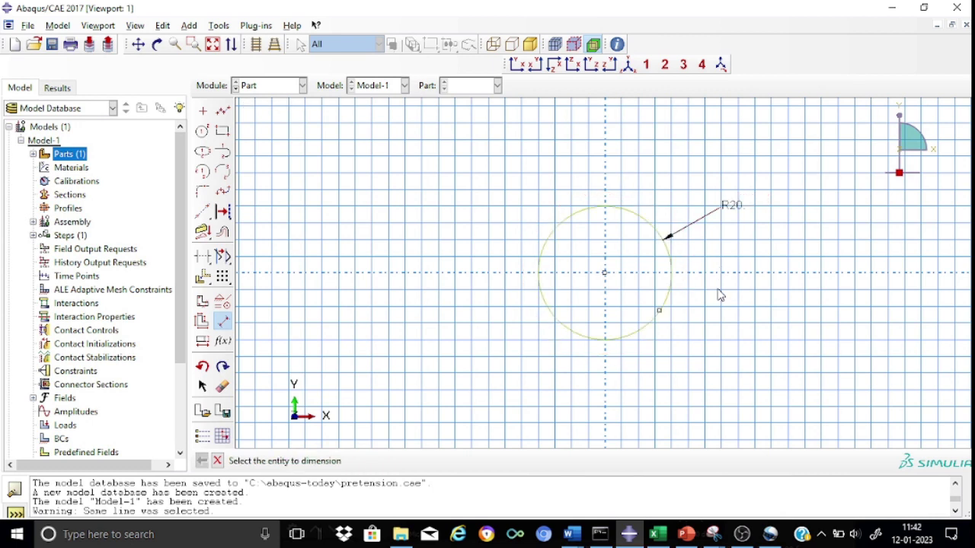
click(218, 461)
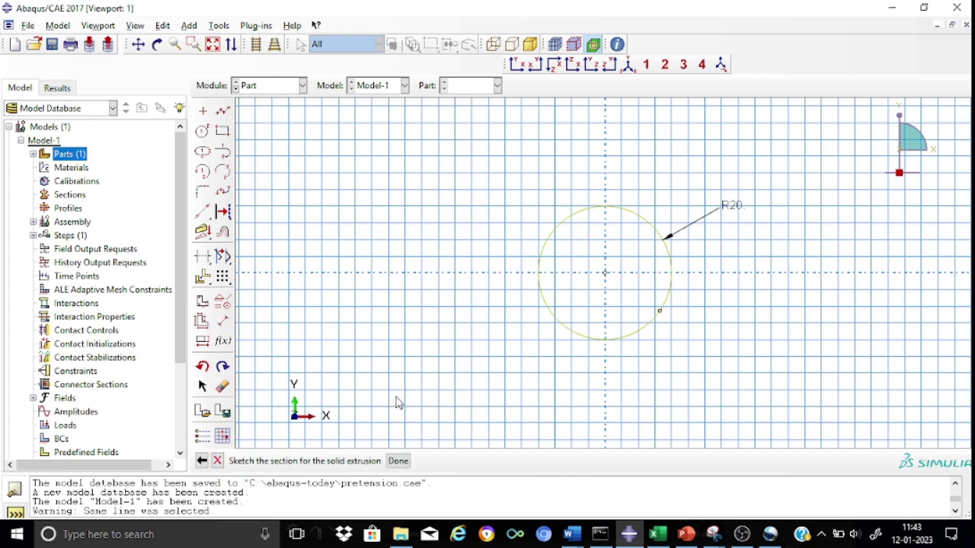
Step: Finish the sketch, enter a new blind depth and extrude the circle into the bolt head
click(406, 462)
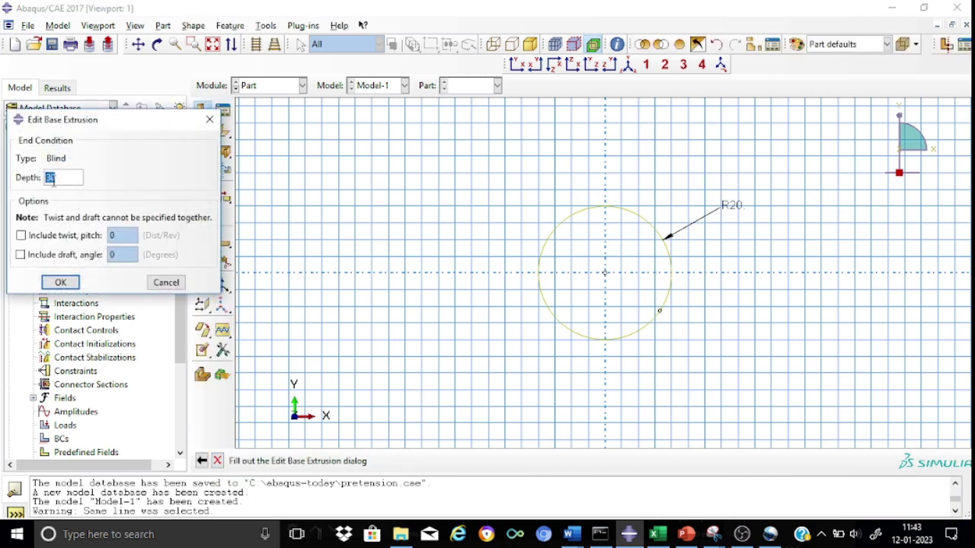
click(53, 179)
key(BackSpace)
key(BackSpace)
click(61, 282)
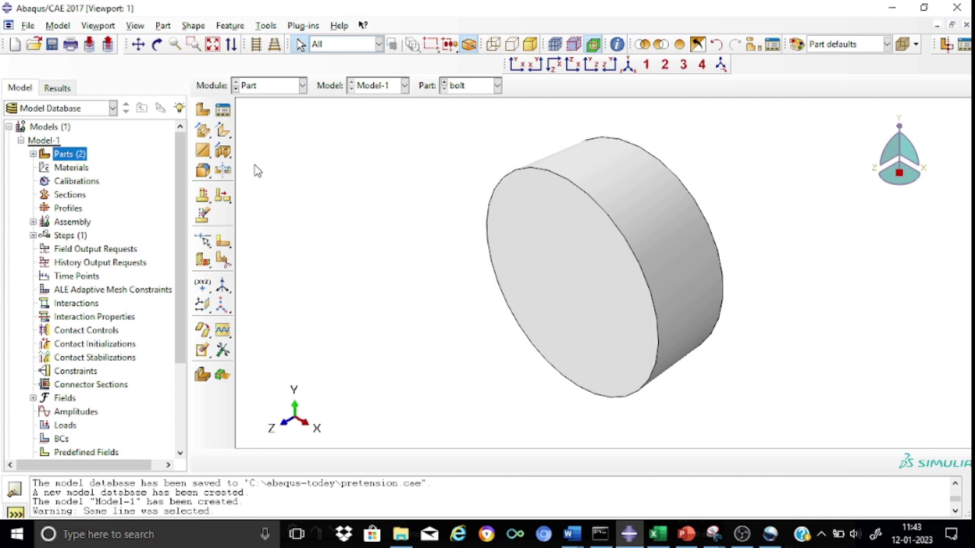
Step: Start a solid extrusion on the bolt head's flat front face and sketch a centred circle with a radius of about 9.35
click(204, 131)
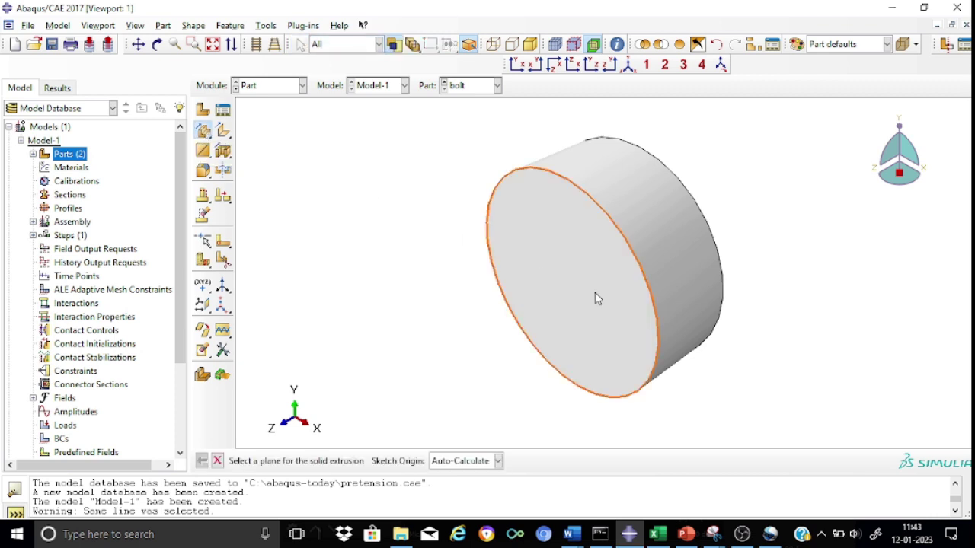
click(597, 297)
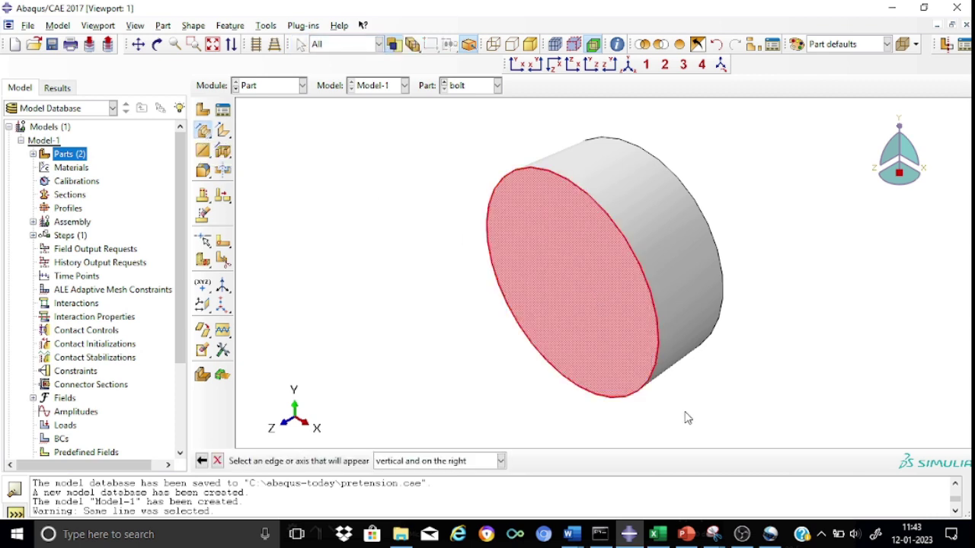
click(652, 375)
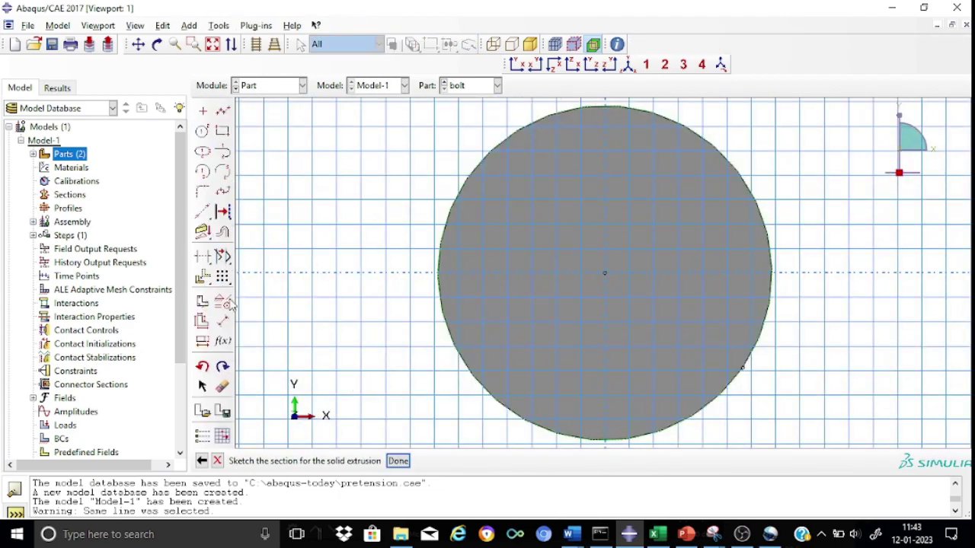
click(203, 131)
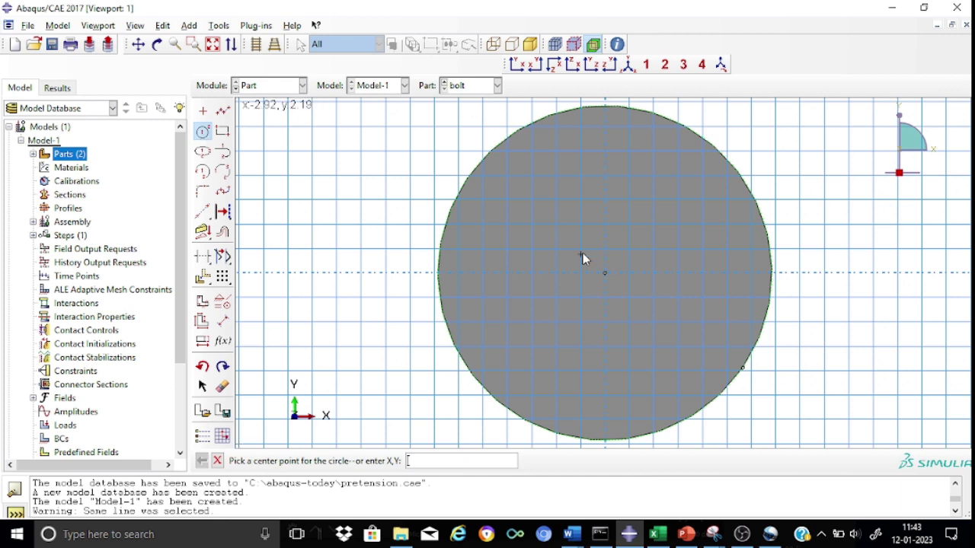
click(604, 273)
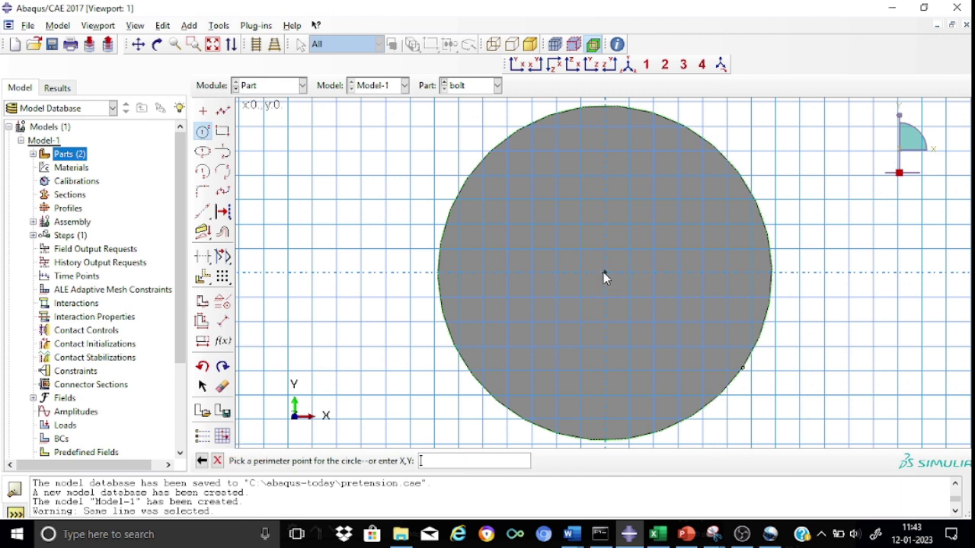
click(654, 335)
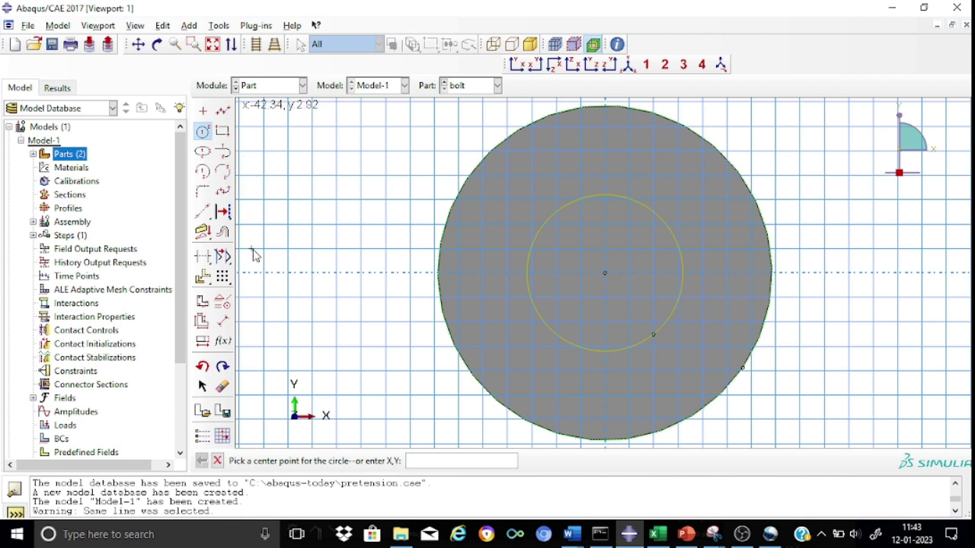
Step: Dimension the shank circle's radius to 12
click(223, 320)
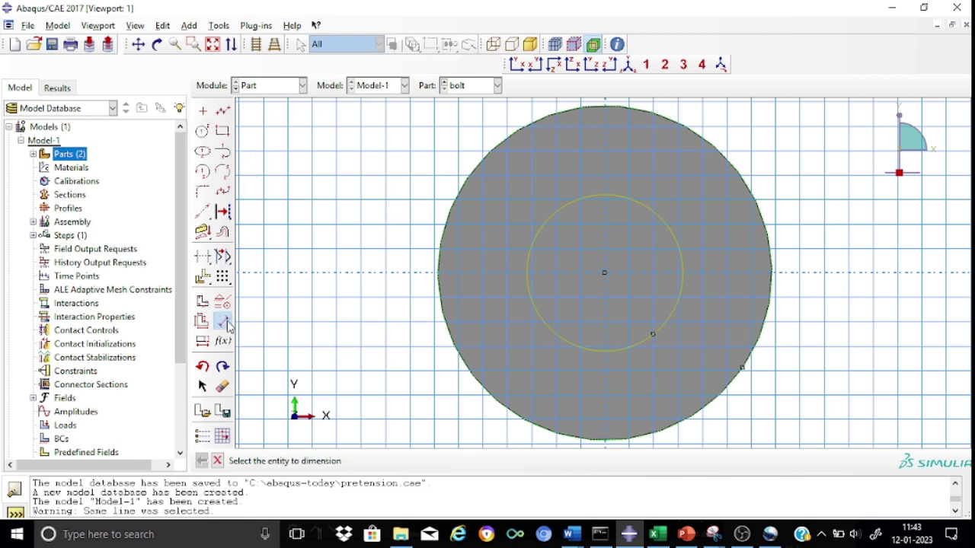
click(684, 295)
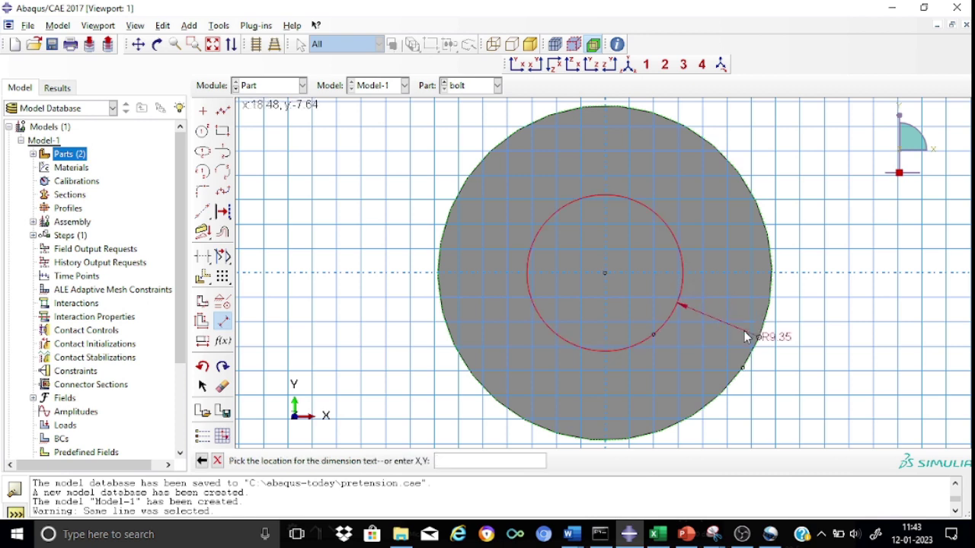
click(747, 337)
text(12)
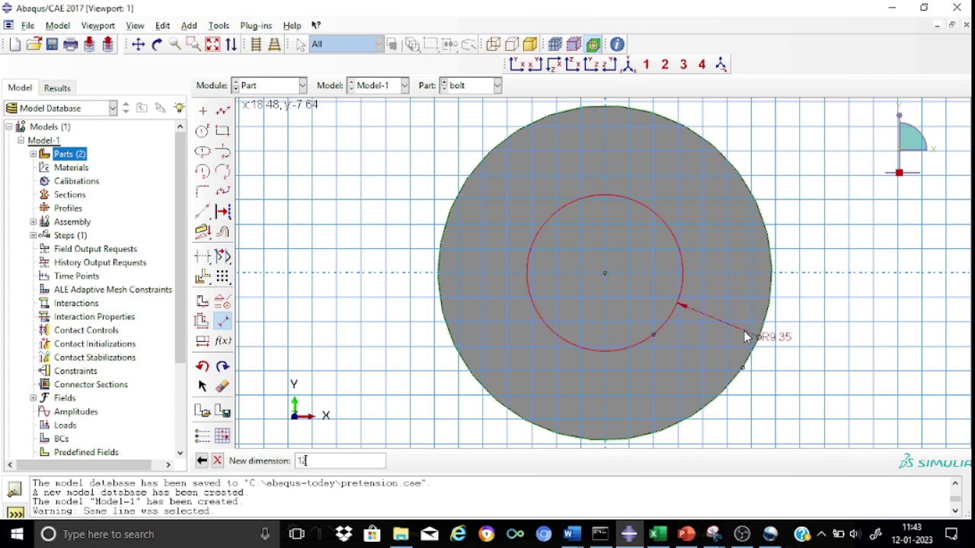
key(Return)
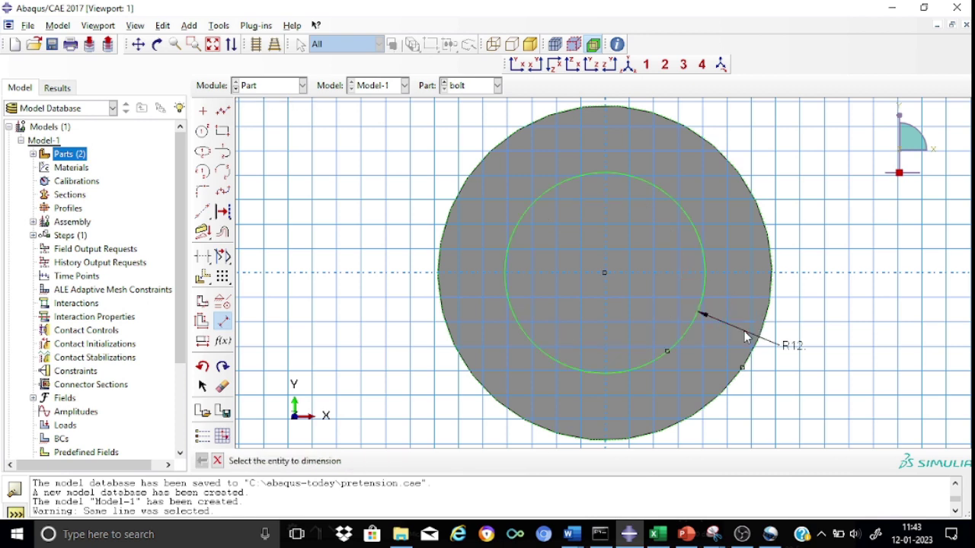
click(217, 461)
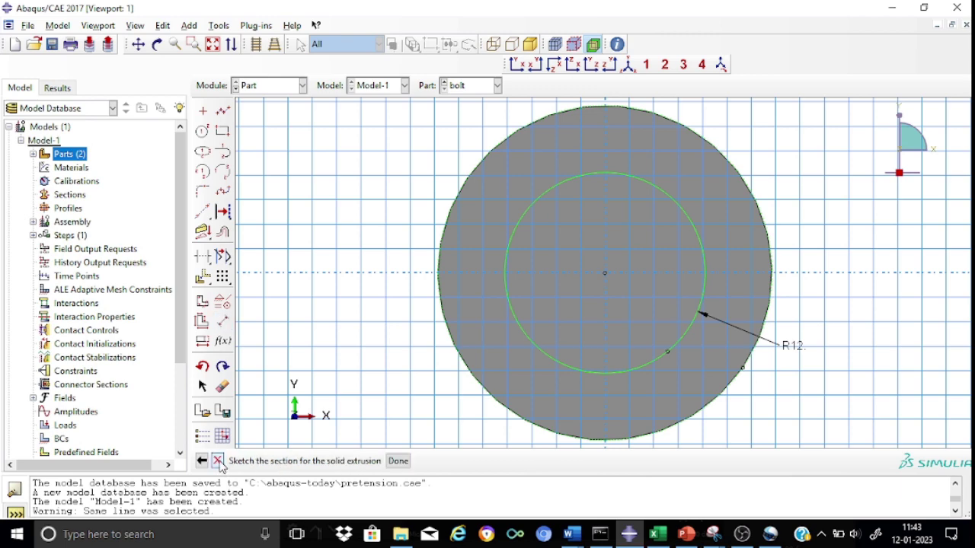
Step: Extrude the radius 12 circle outward from the head as a blind extrusion to form the bolt shank
click(397, 460)
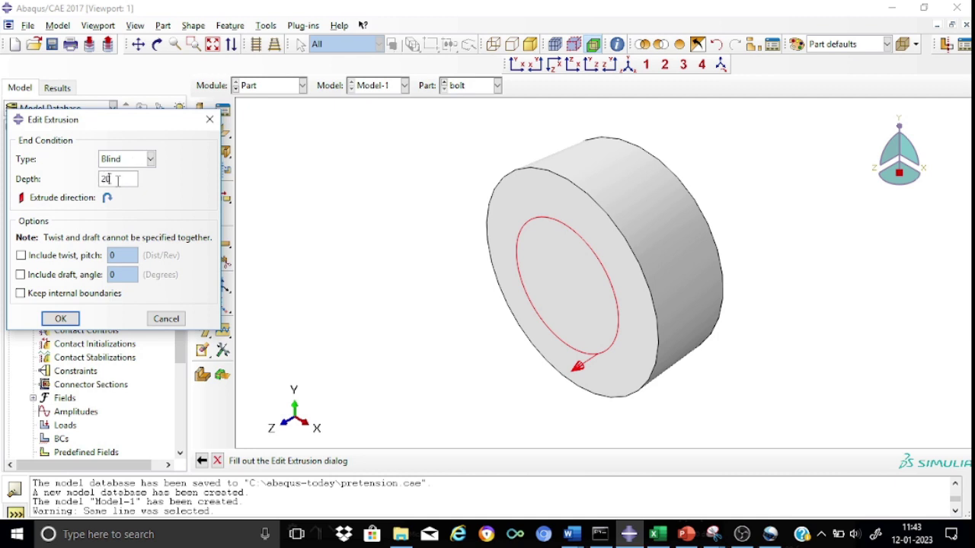
click(63, 320)
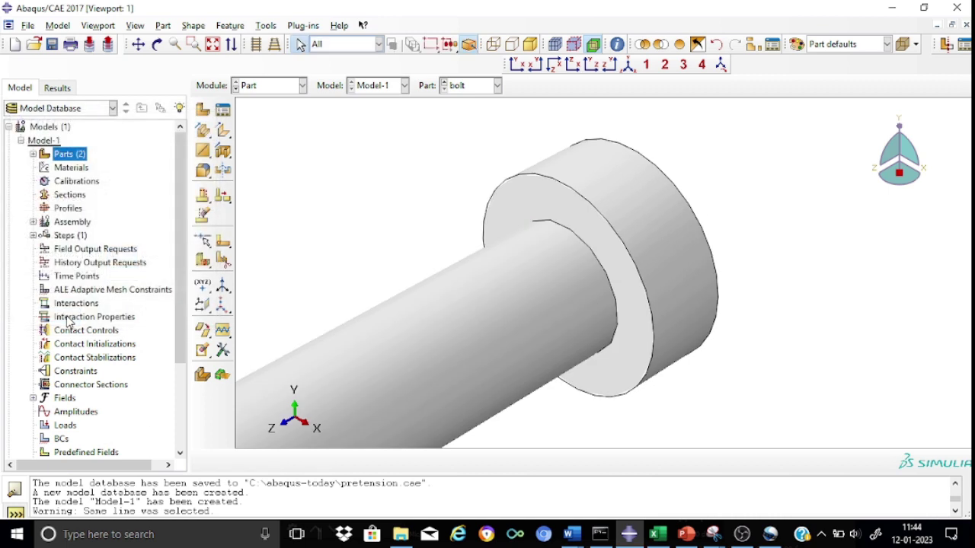
click(627, 66)
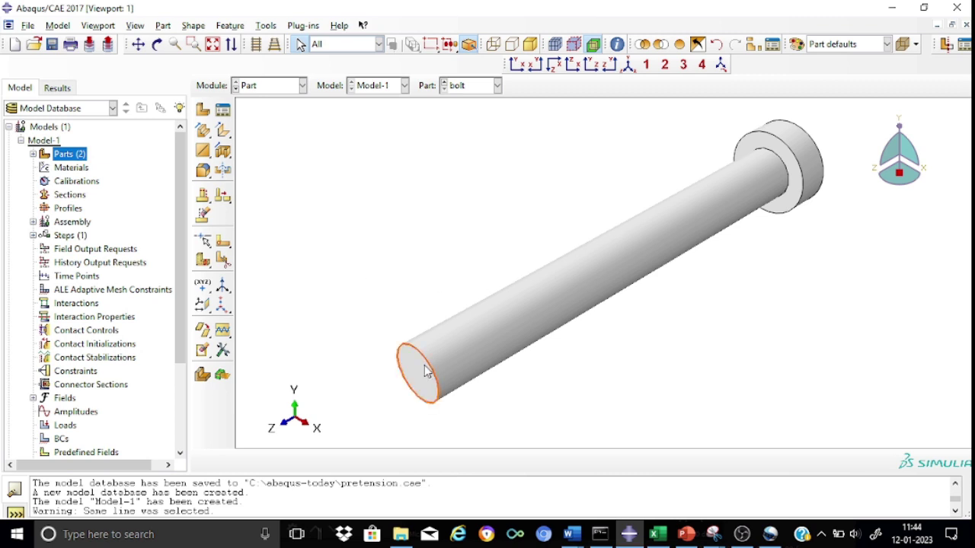
Step: Start a solid extrusion on the shank's free end face and sketch a concentric circle with a radius of about 15.15
click(200, 131)
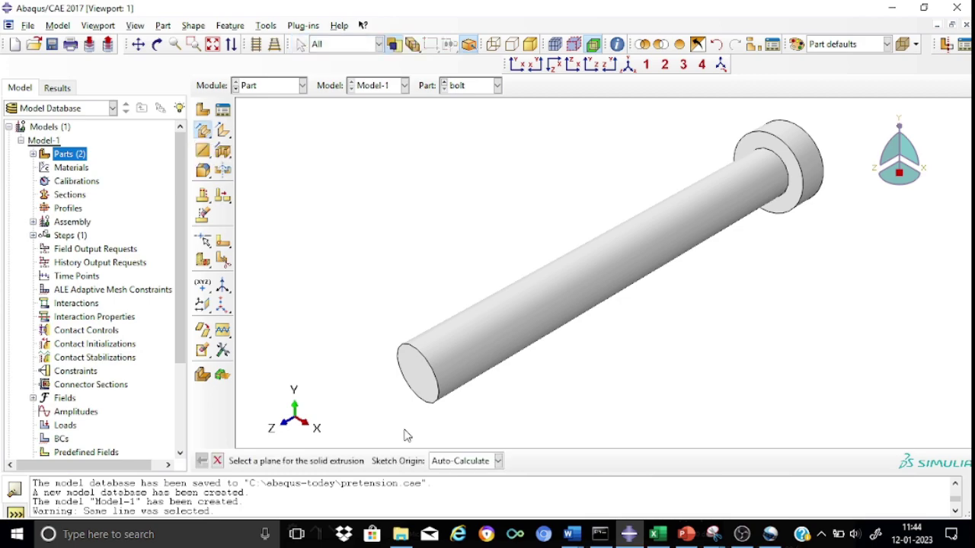
click(425, 388)
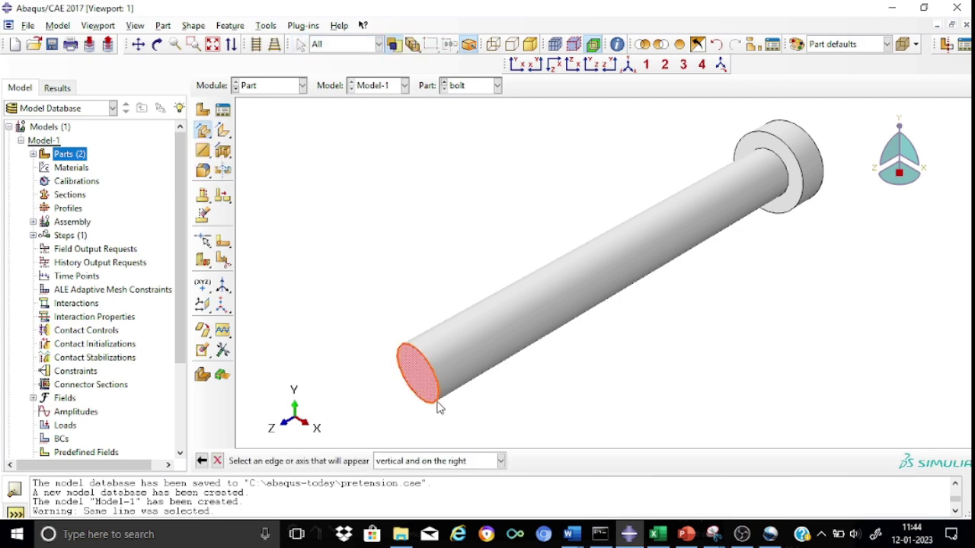
click(438, 406)
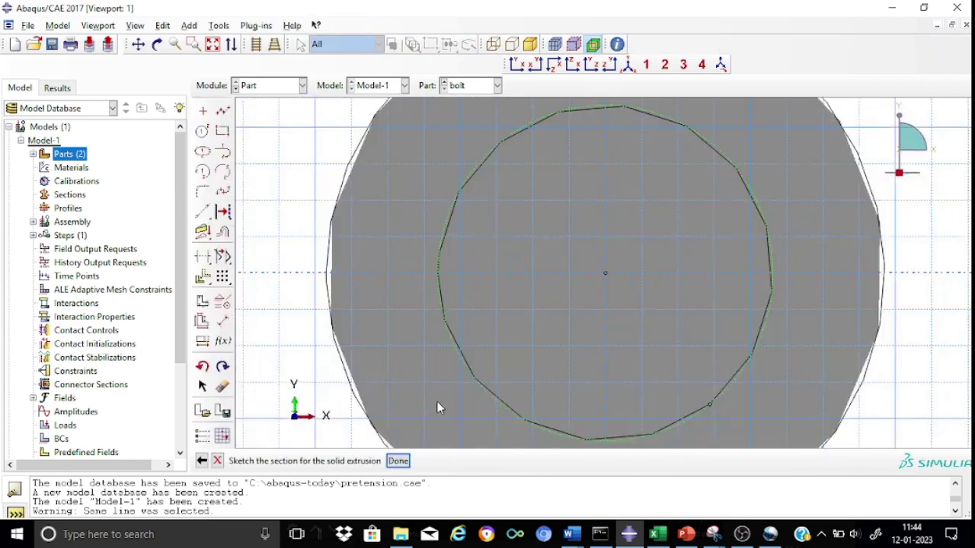
scroll(594, 221, down, 2)
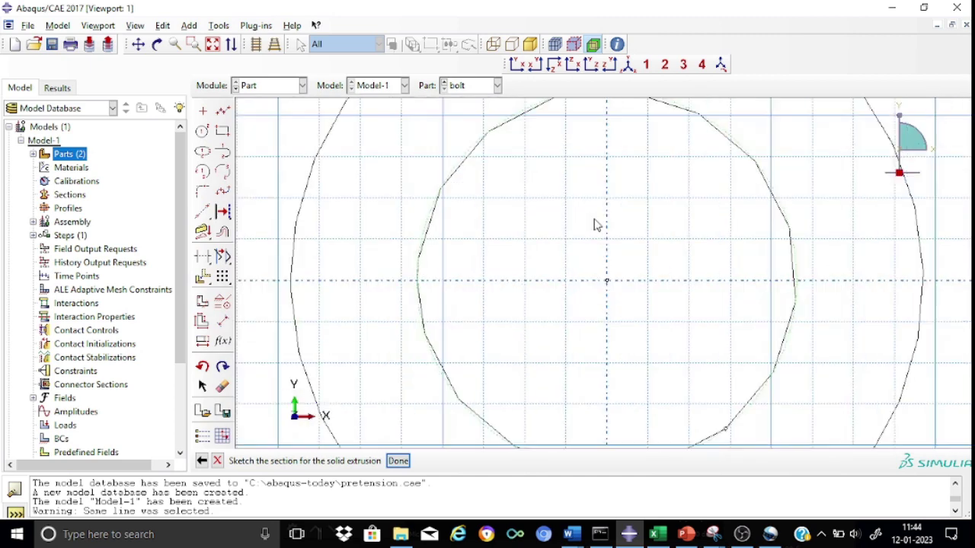
scroll(585, 230, down, 2)
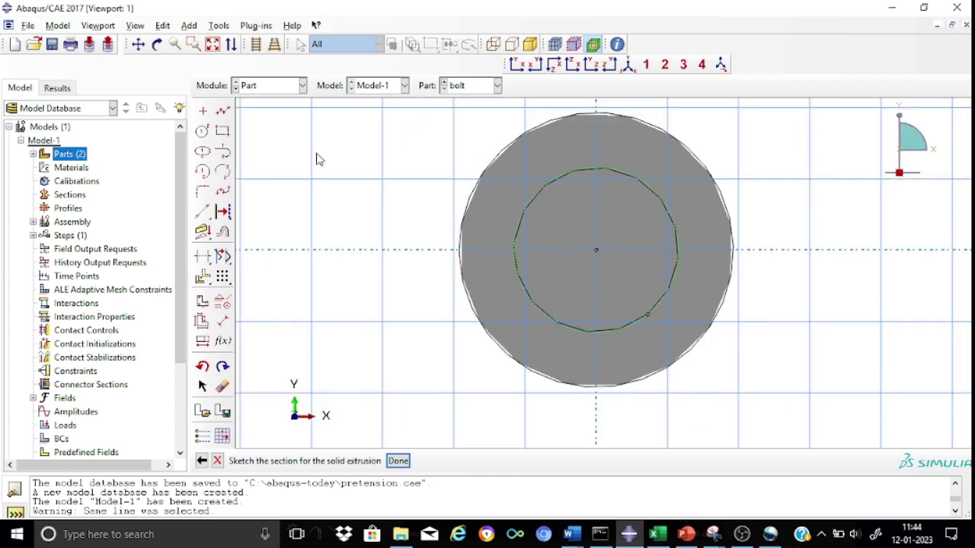
click(202, 132)
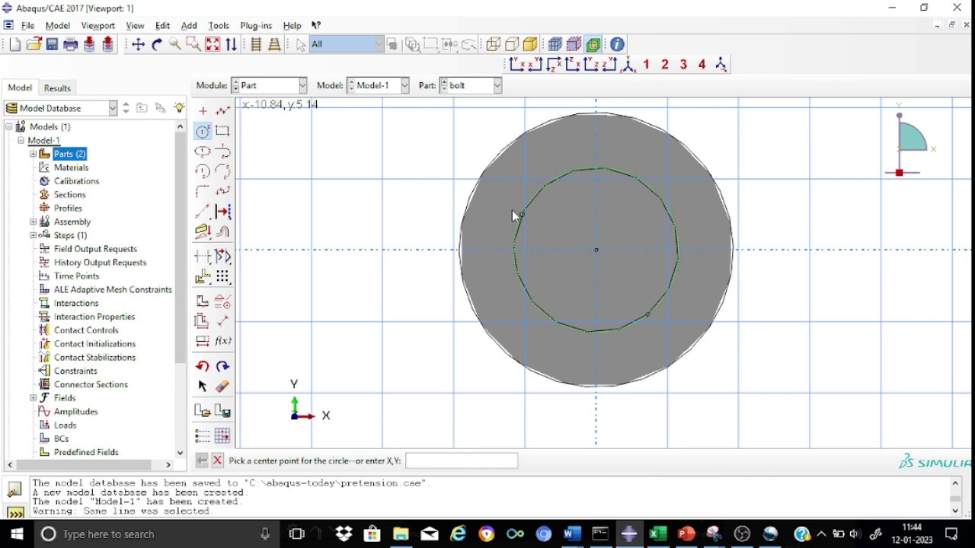
click(598, 250)
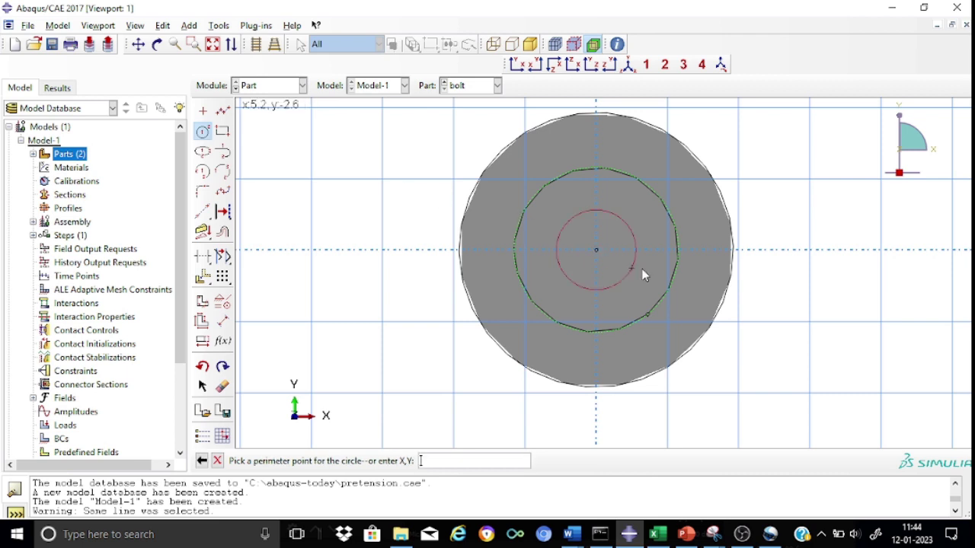
click(693, 306)
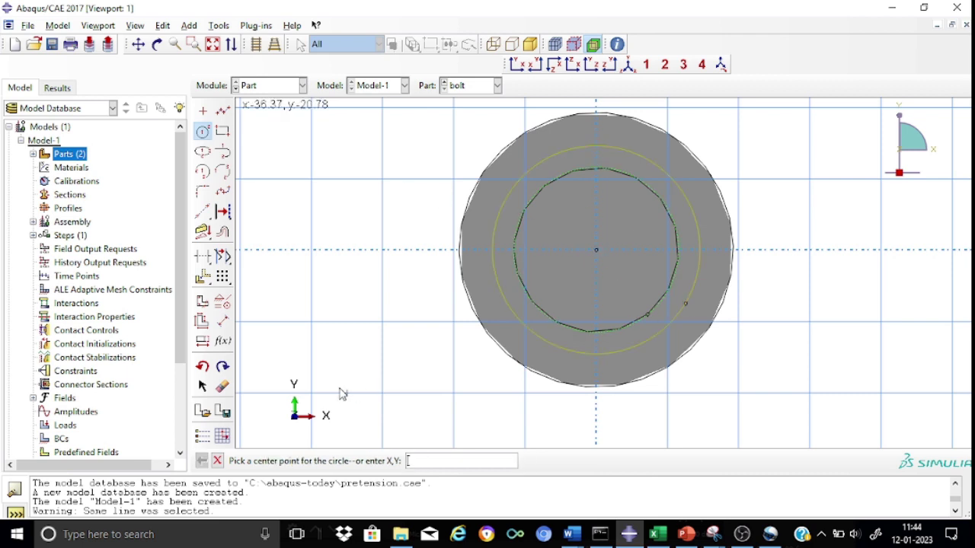
Step: Dimension the new end circle's radius to 20 to match the bolt head's outline
click(223, 321)
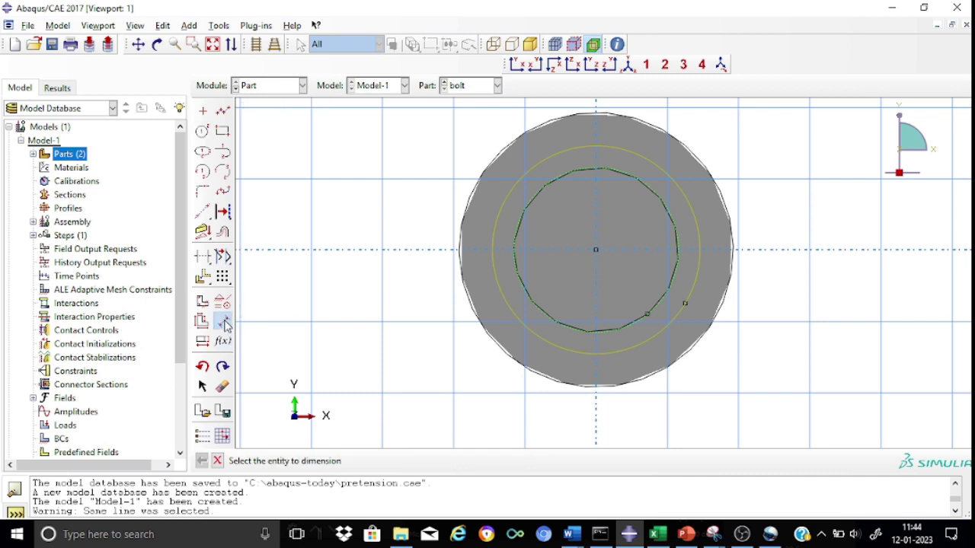
click(629, 351)
click(680, 438)
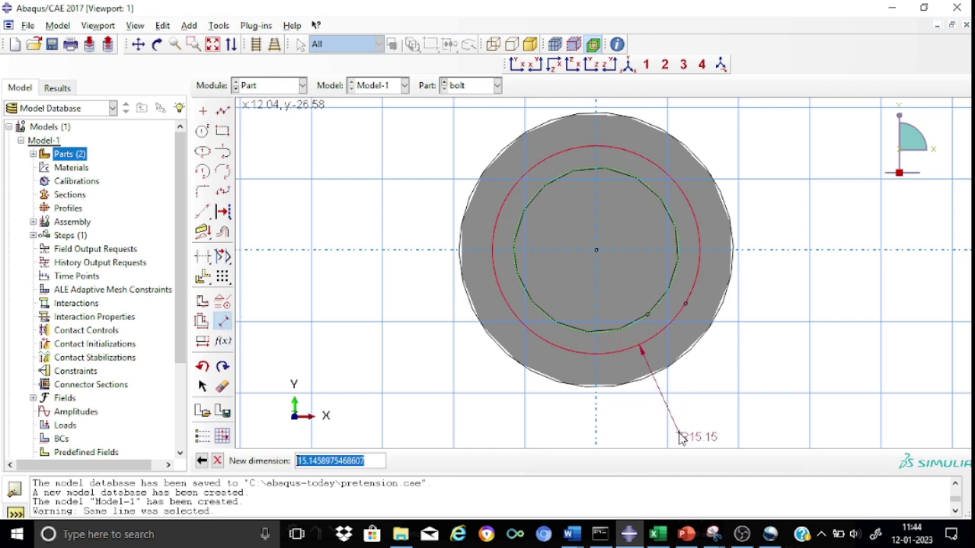
text(1)
key(Return)
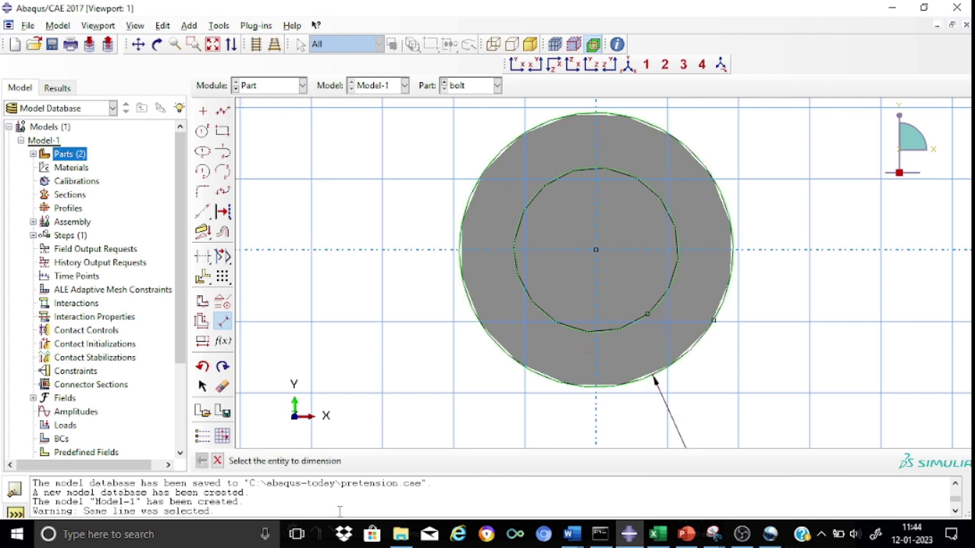
click(218, 462)
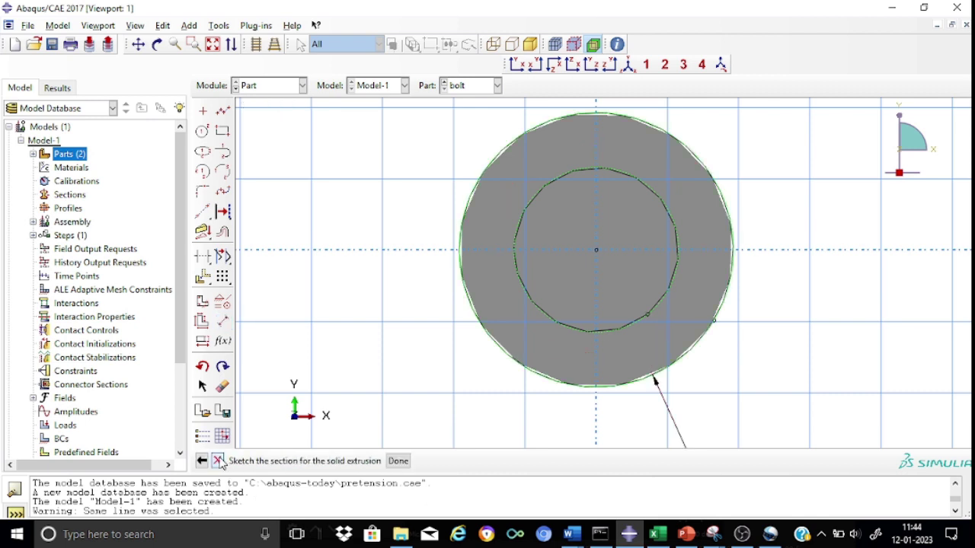
Step: Extrude the radius 20 circle as a blind extrusion with a depth of 15 to form the bolt's second head
click(399, 462)
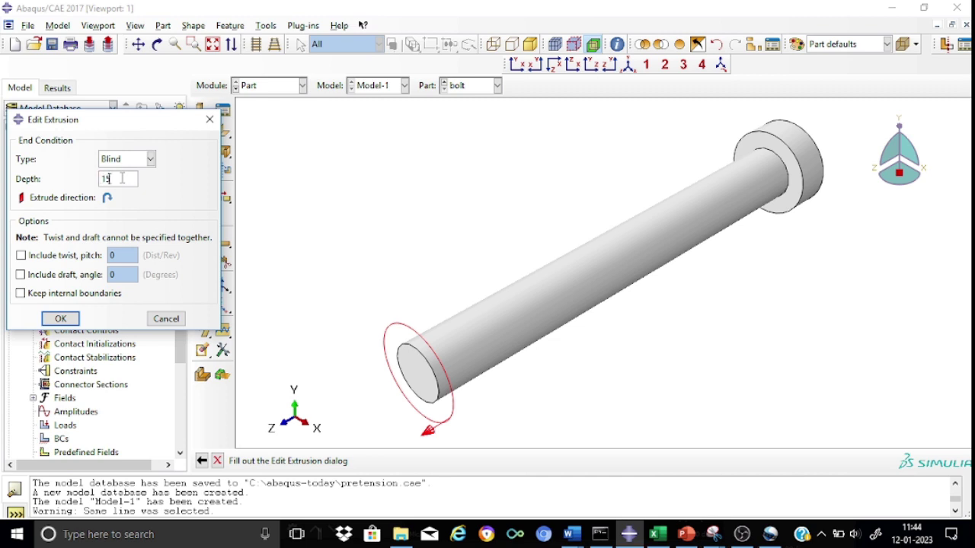
click(61, 319)
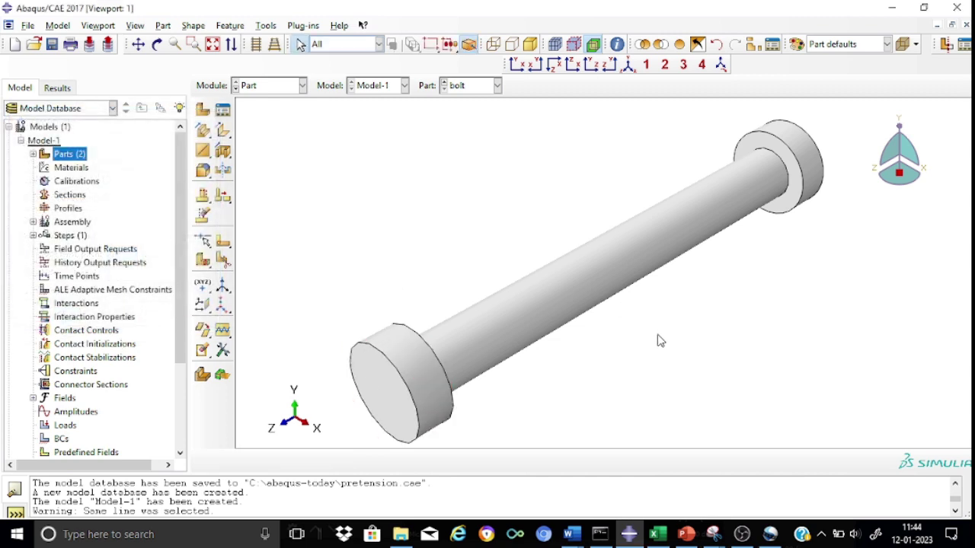
scroll(661, 341, up, 2)
scroll(661, 340, down, 4)
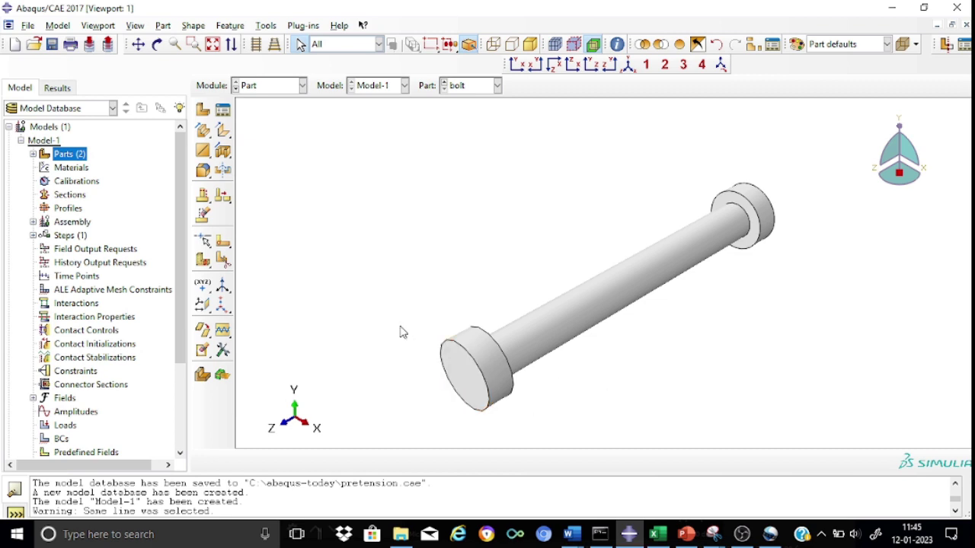
Step: Start a sketched face partition on the new head's outer circular face, using its circular edge for orientation
click(221, 261)
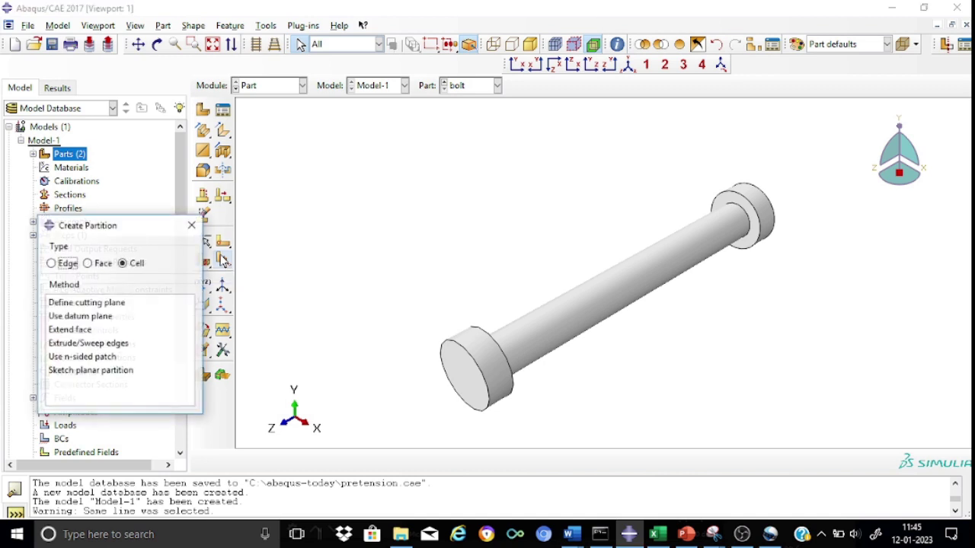
click(99, 265)
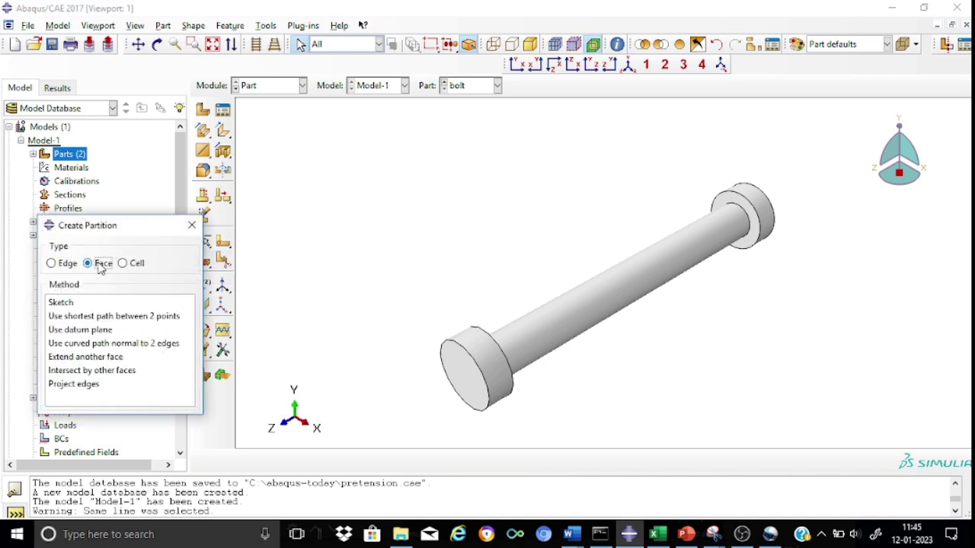
click(67, 304)
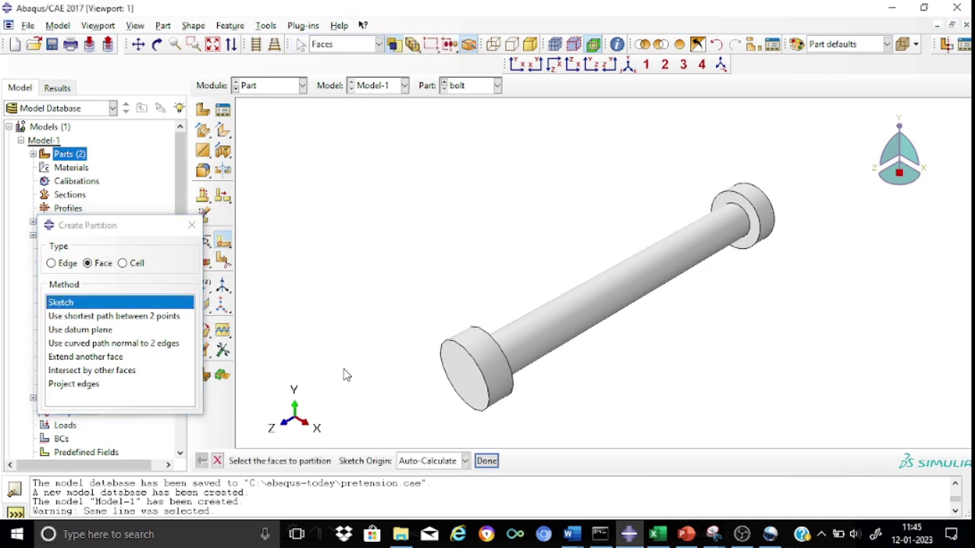
click(467, 395)
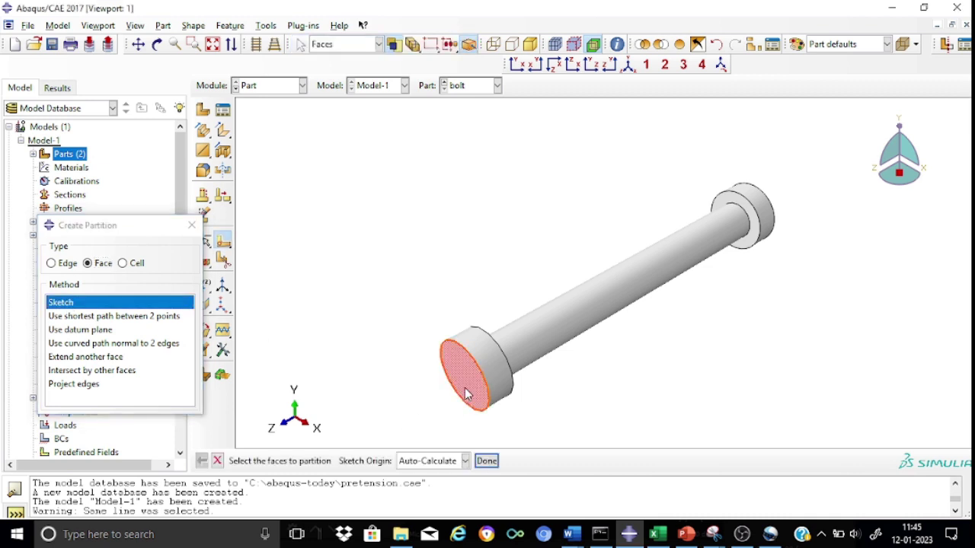
click(485, 462)
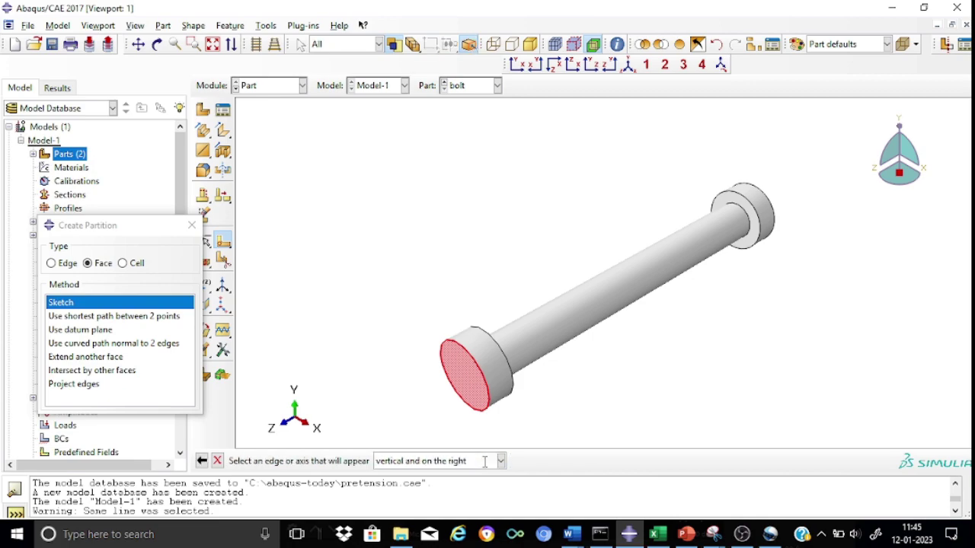
click(489, 411)
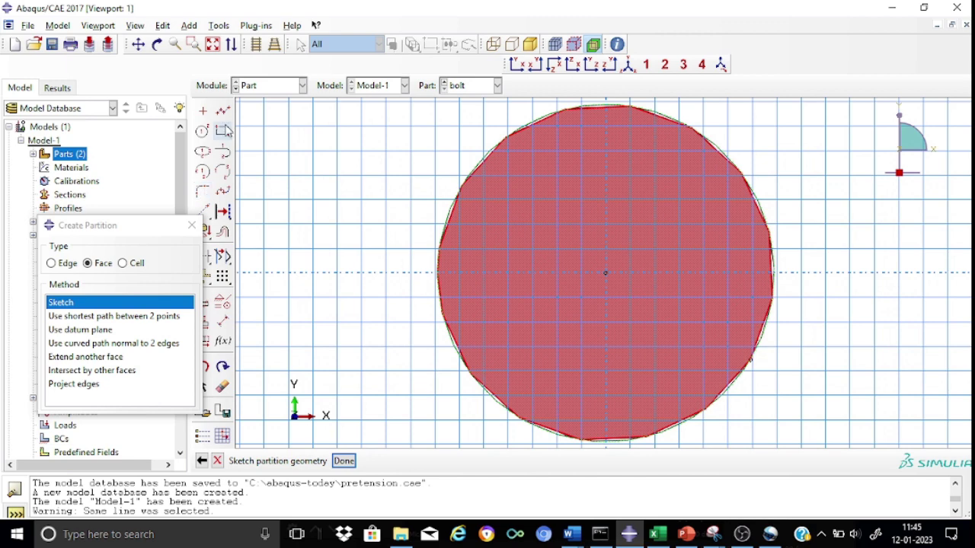
Step: Sketch a horizontal partition line through the circle's centre, extending past the head's edge on both sides
click(223, 112)
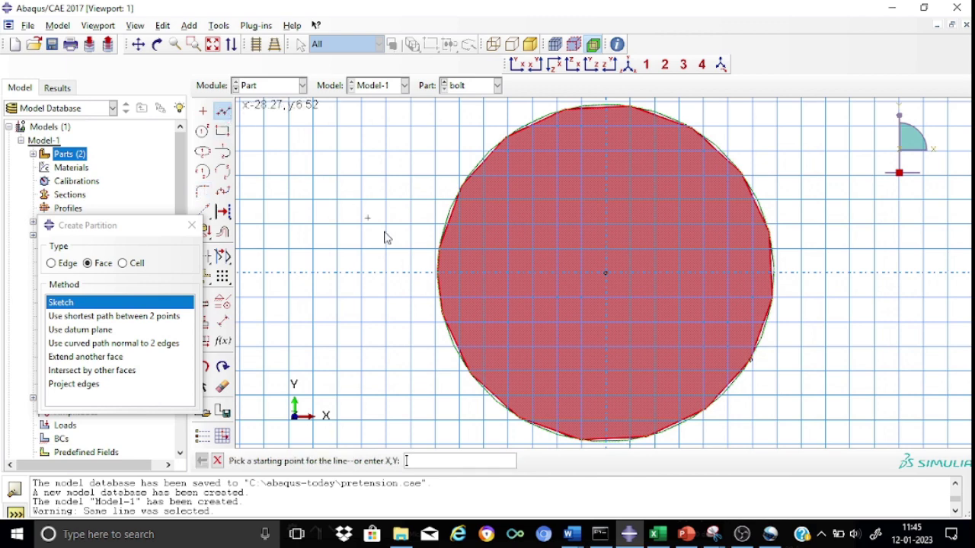
click(420, 273)
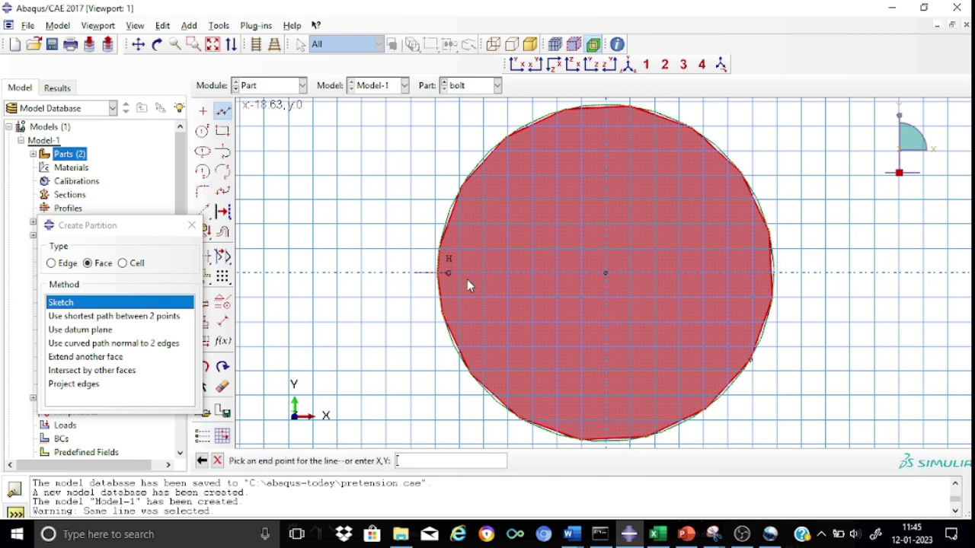
click(800, 278)
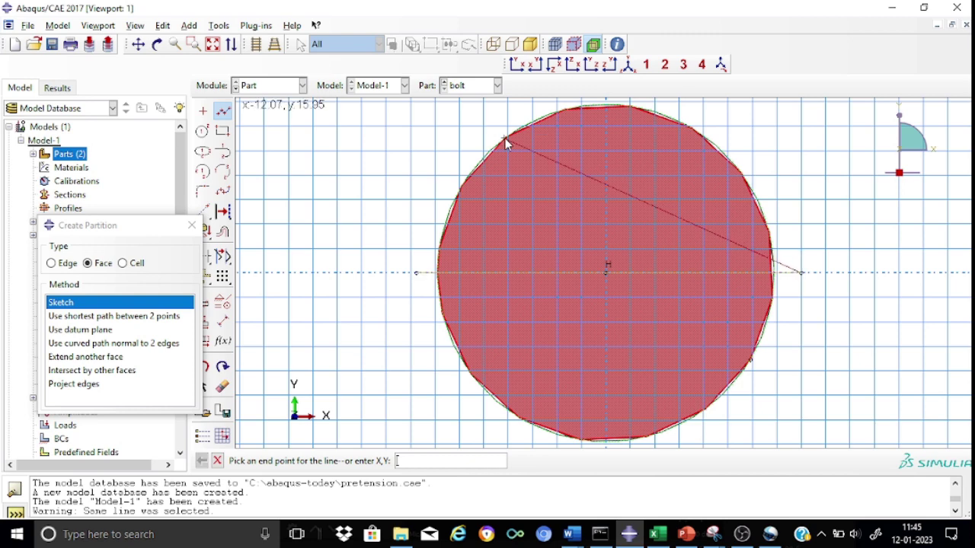
middle_click(401, 153)
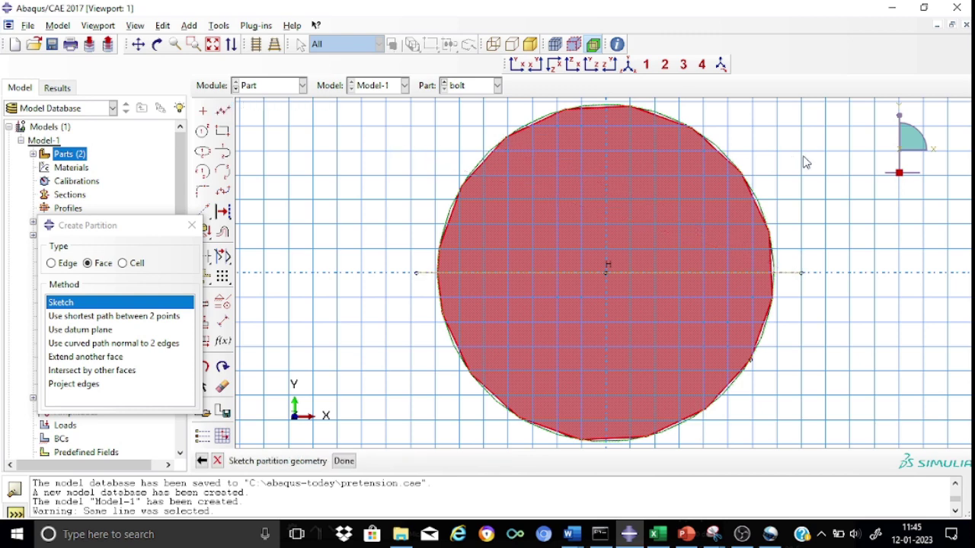
scroll(806, 161, up, 2)
scroll(805, 161, down, 4)
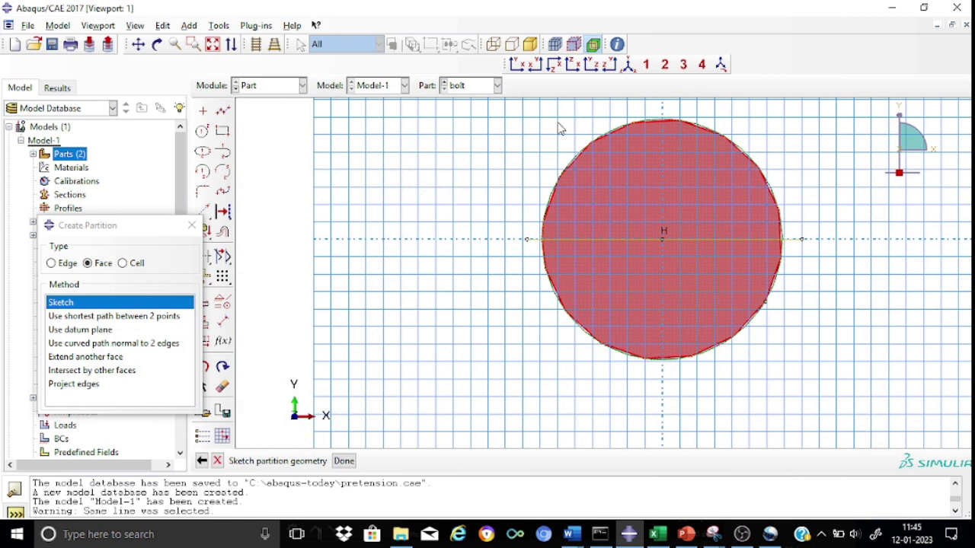
Step: Sketch a vertical line through the circle's centre and complete the partition of the head's face into quarters
click(224, 110)
click(662, 105)
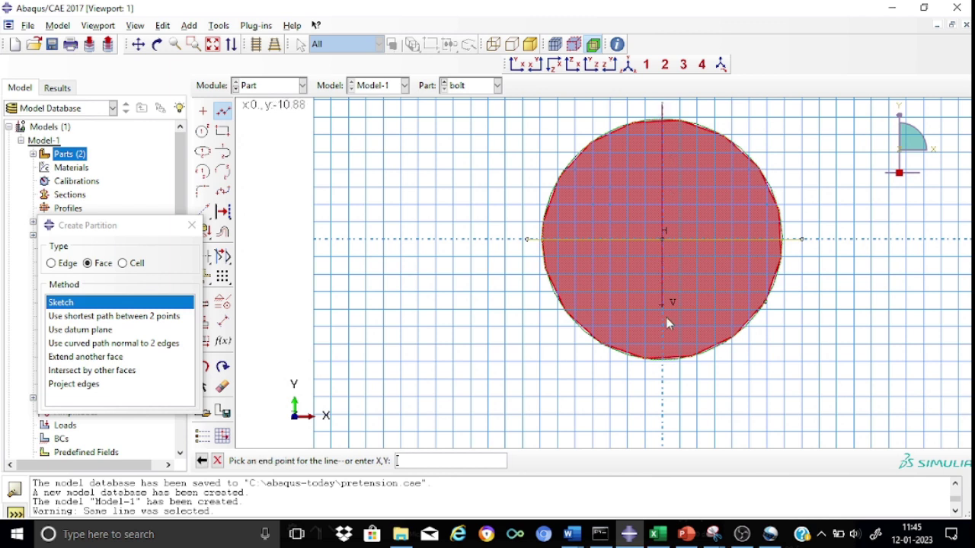
click(662, 393)
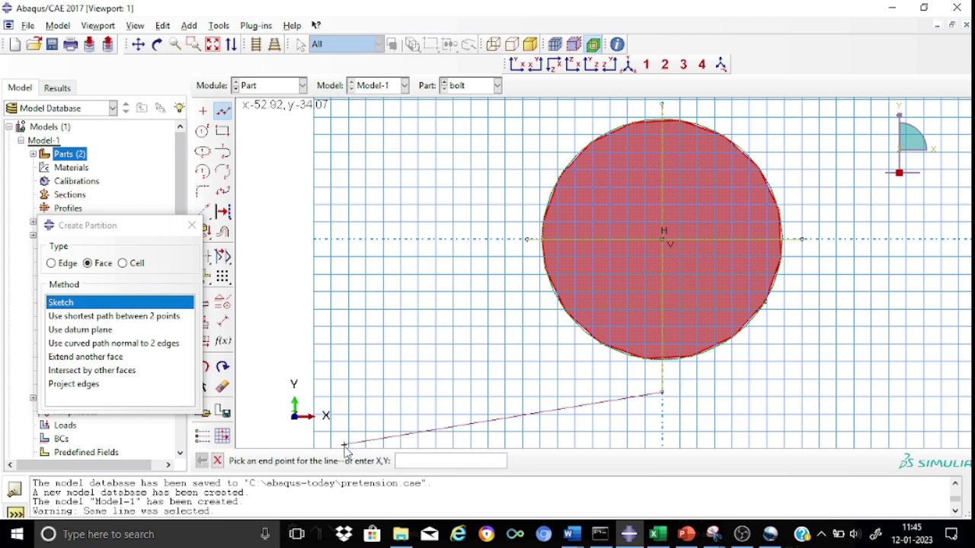
key(Escape)
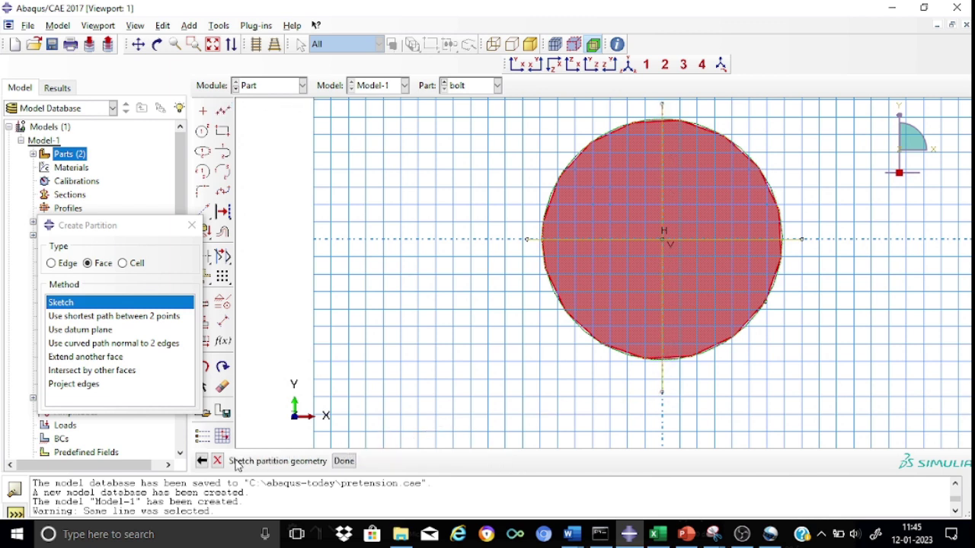
click(344, 462)
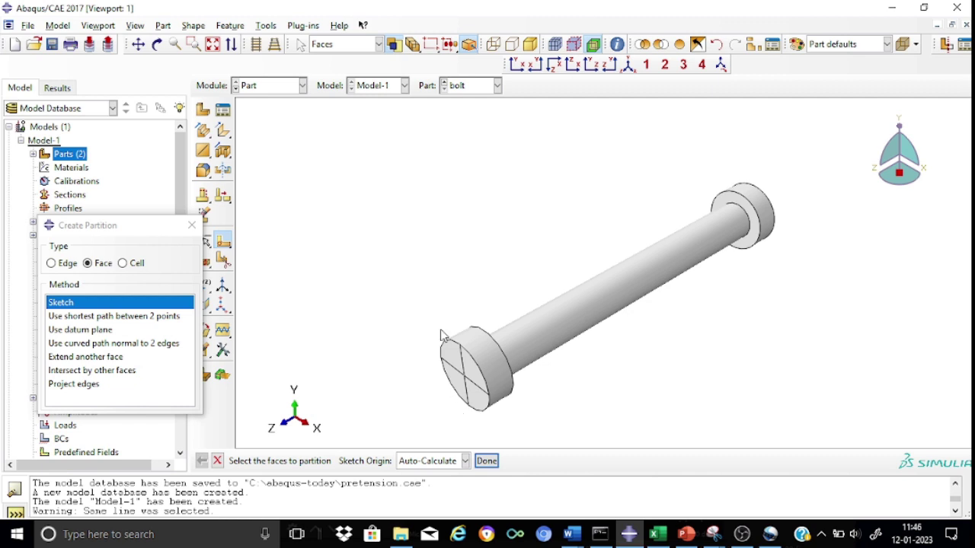
Step: Partition the bolt cell with a point-and-normal cutting plane through the face centre, normal to the vertical partition edge
click(515, 65)
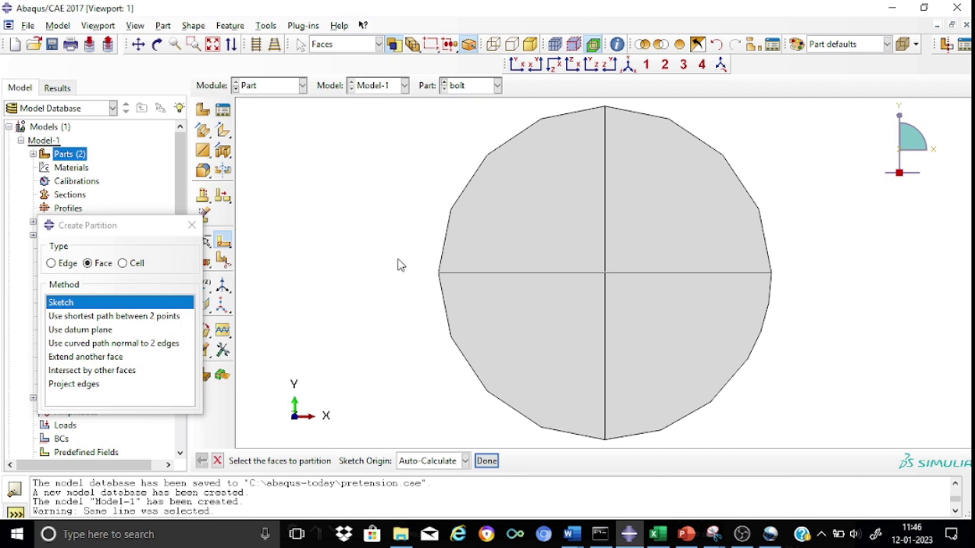
click(132, 266)
click(109, 305)
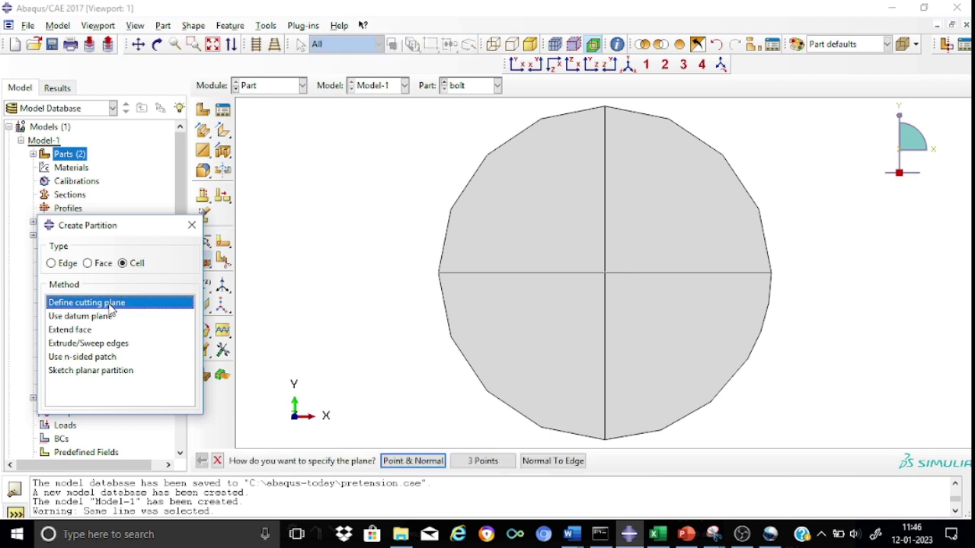
click(425, 462)
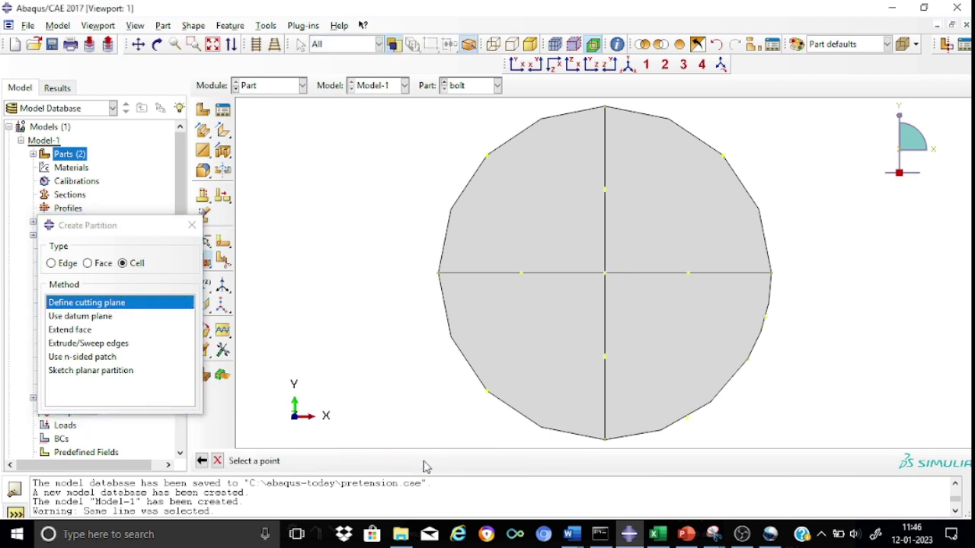
click(605, 272)
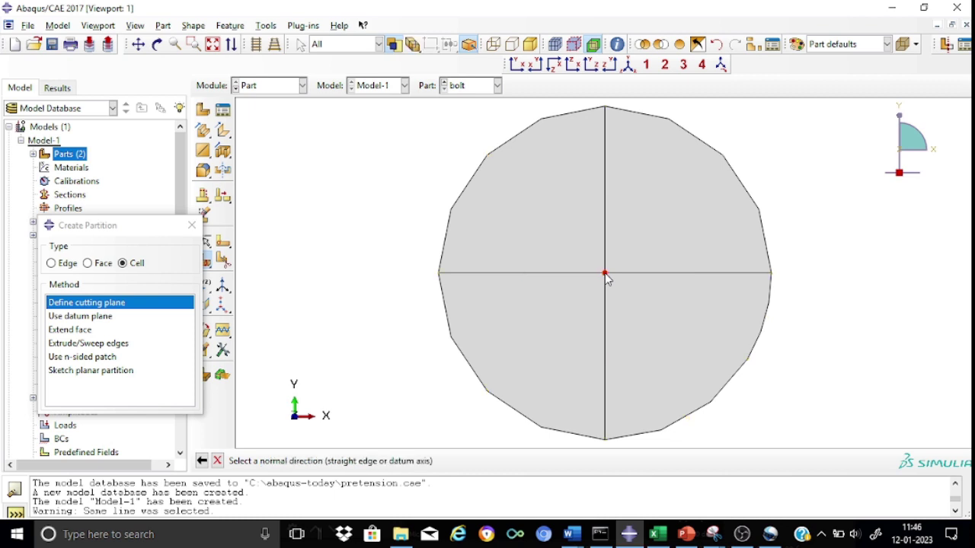
click(607, 211)
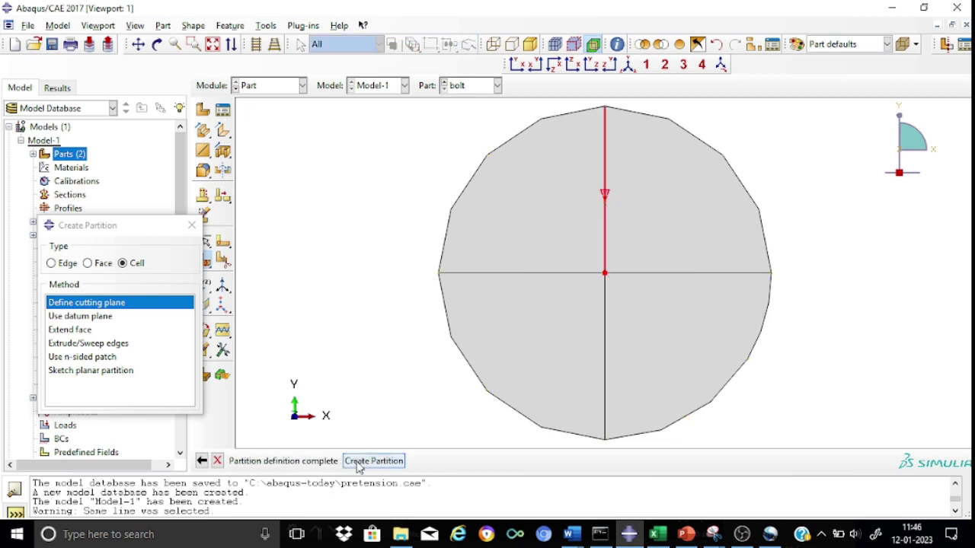
click(373, 461)
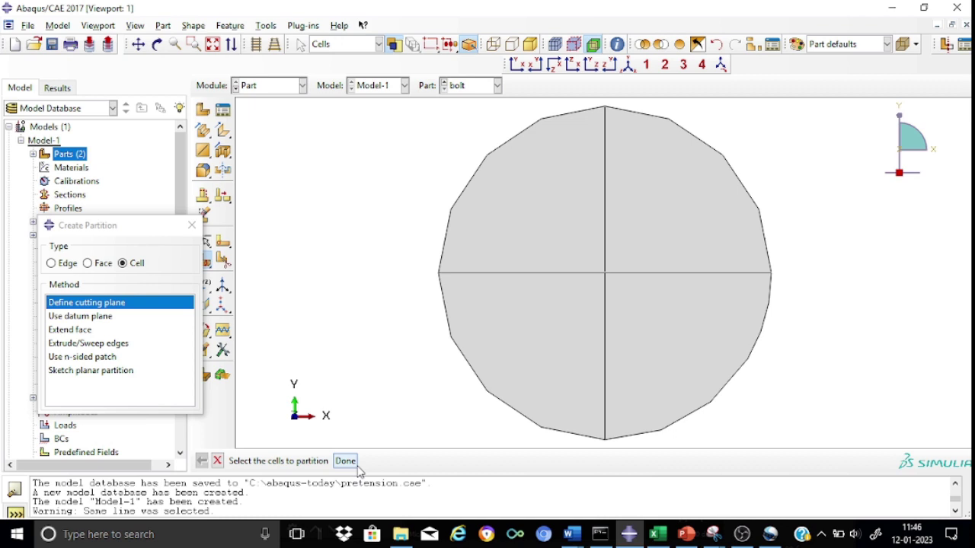
Step: Partition all bolt cells with a point-and-normal cutting plane through the face centre, normal to the horizontal partition edge
drag(430, 109, 823, 450)
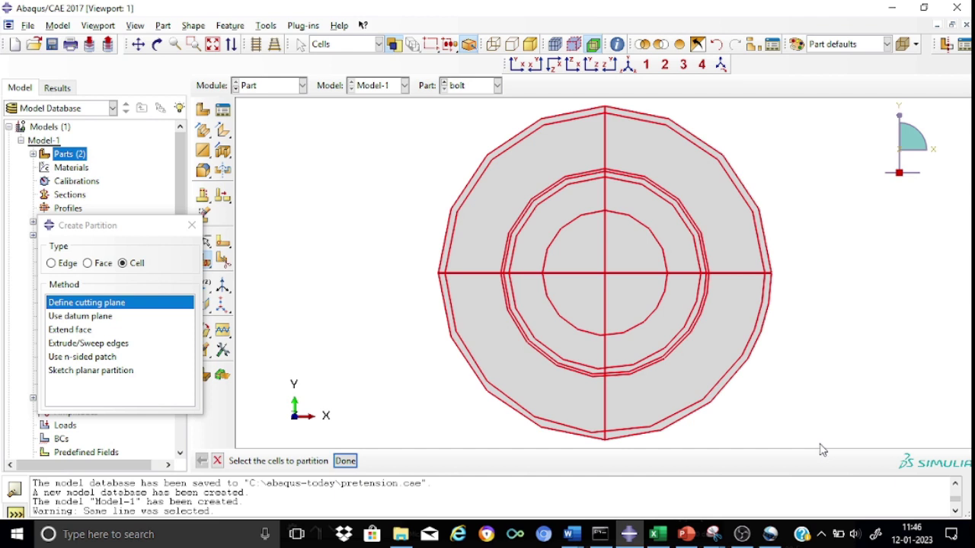
click(346, 462)
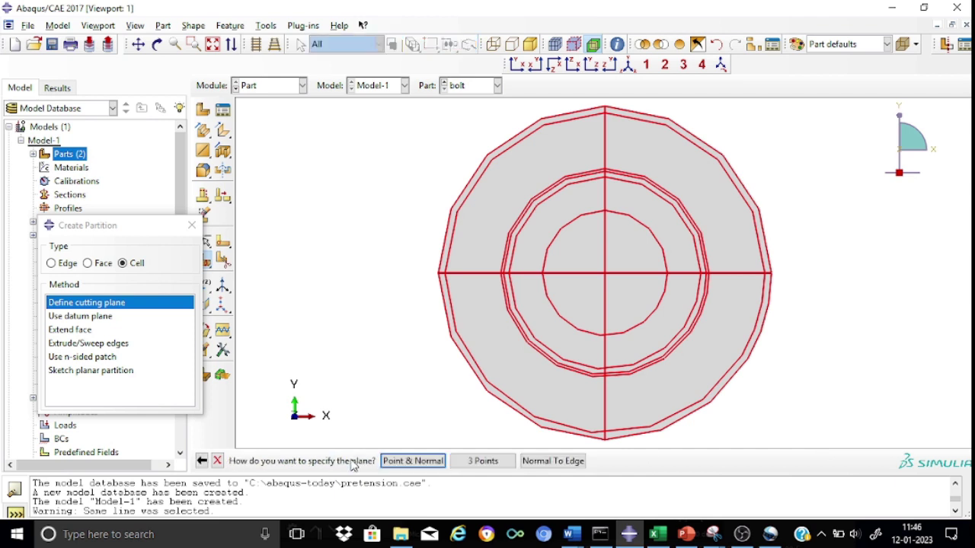
click(412, 461)
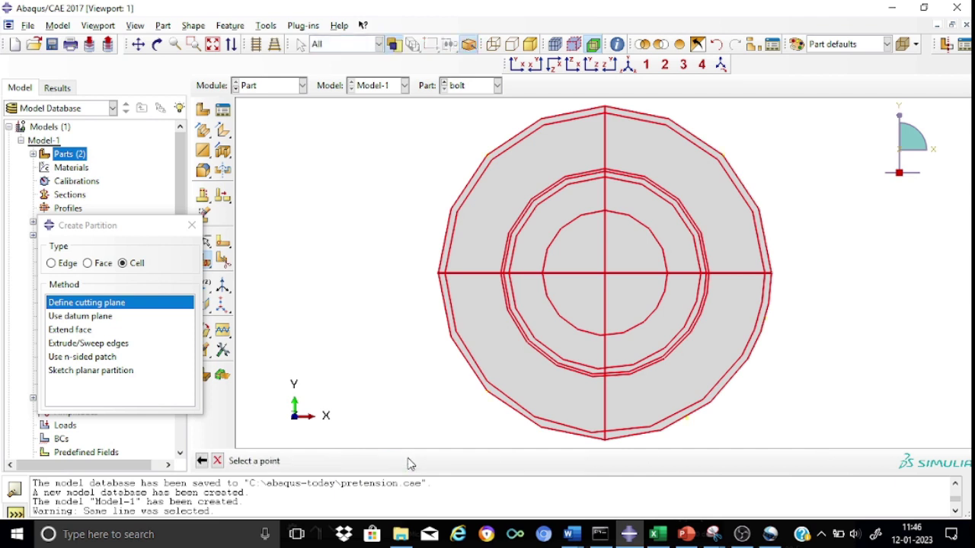
click(604, 273)
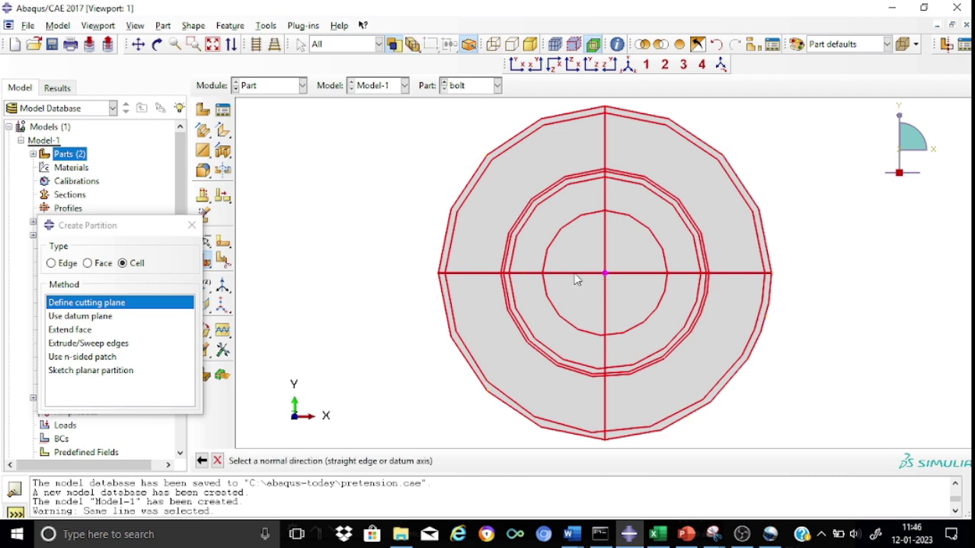
click(576, 278)
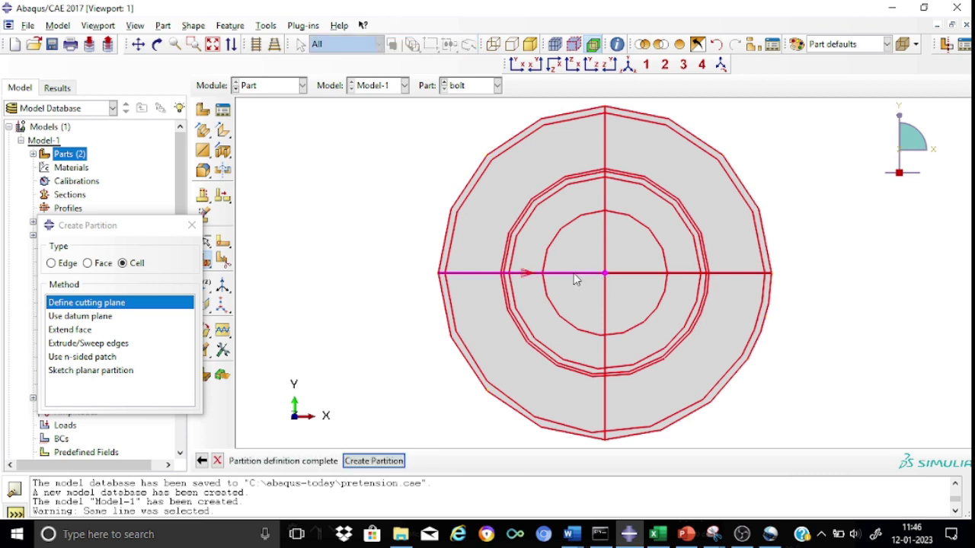
click(375, 462)
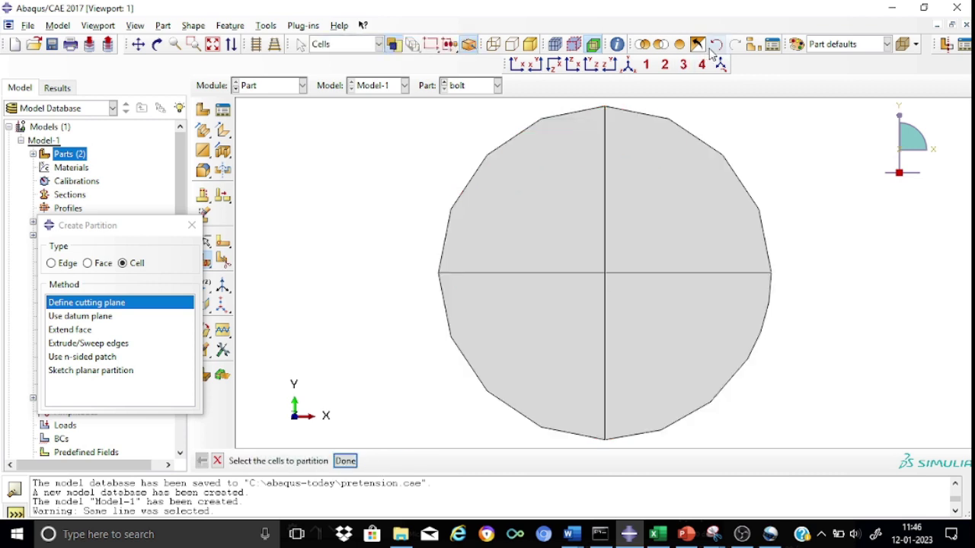
Step: Partition all bolt cells at the shank's midpoint with a point-and-normal cutting plane, normal to a lengthwise shank edge, and finish partitioning
click(630, 66)
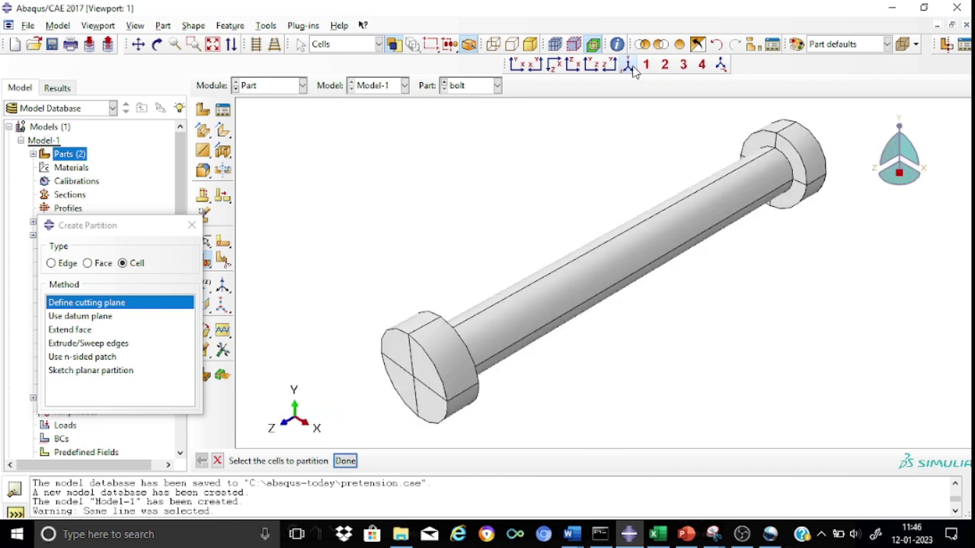
click(694, 196)
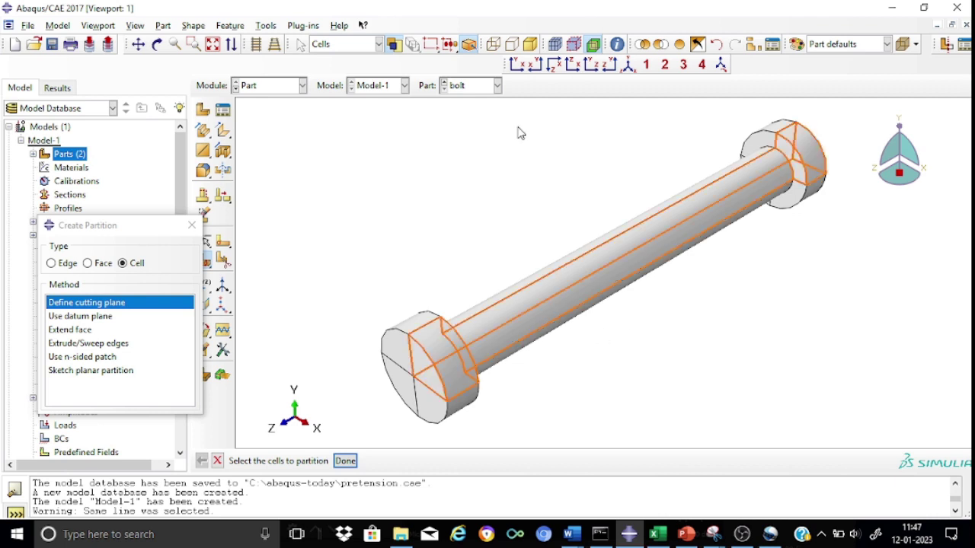
click(610, 69)
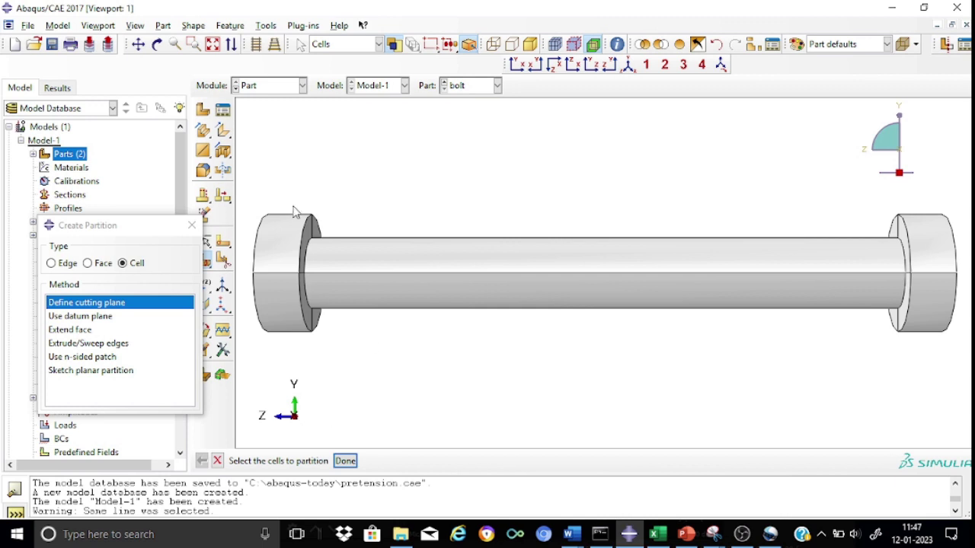
drag(252, 186, 965, 408)
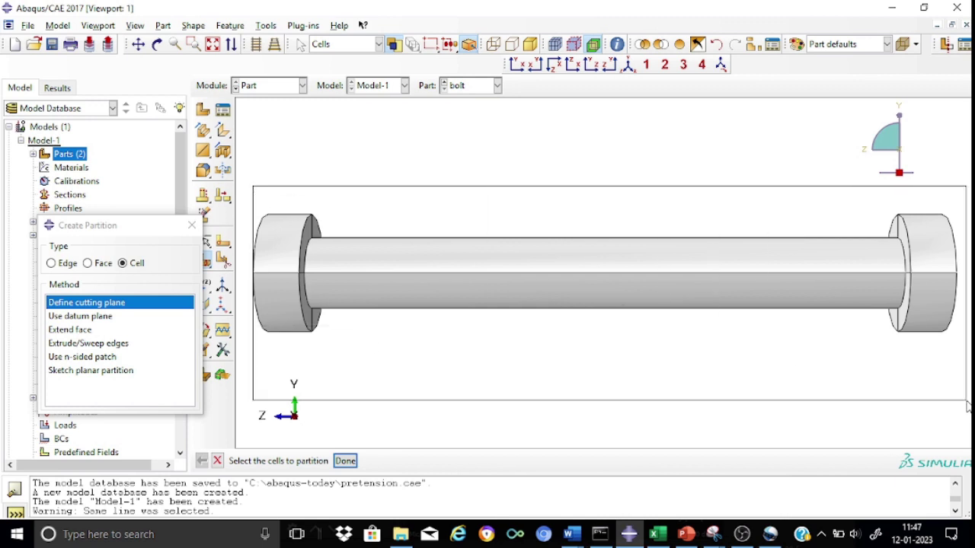
click(347, 462)
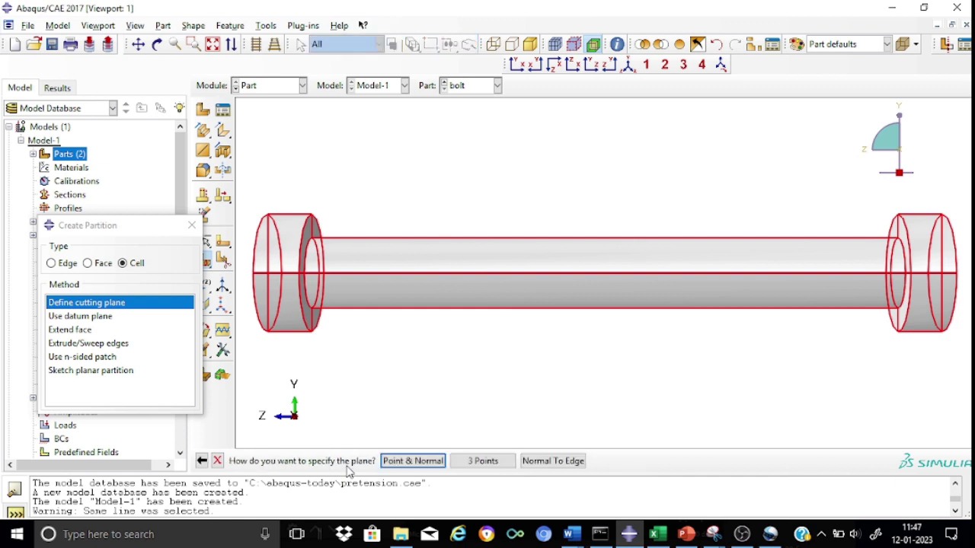
click(412, 462)
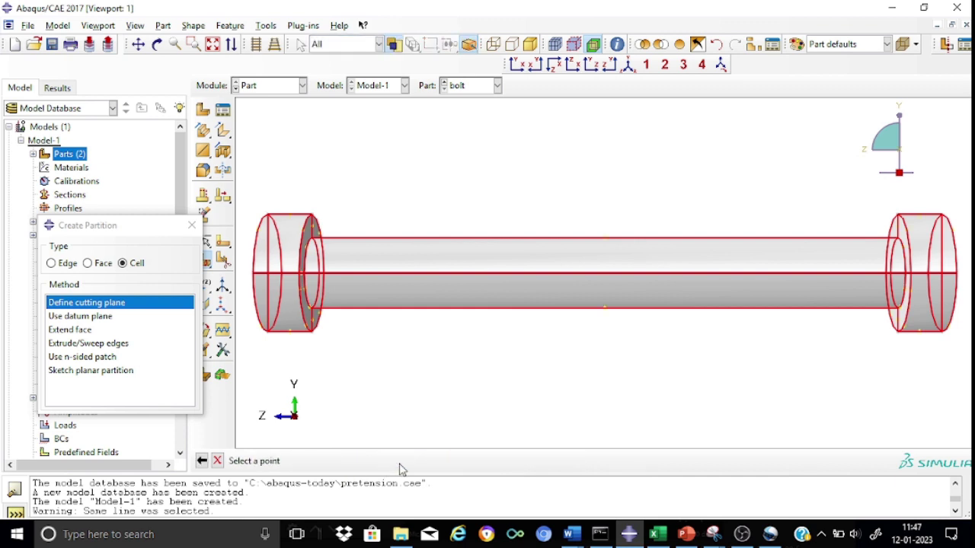
click(604, 273)
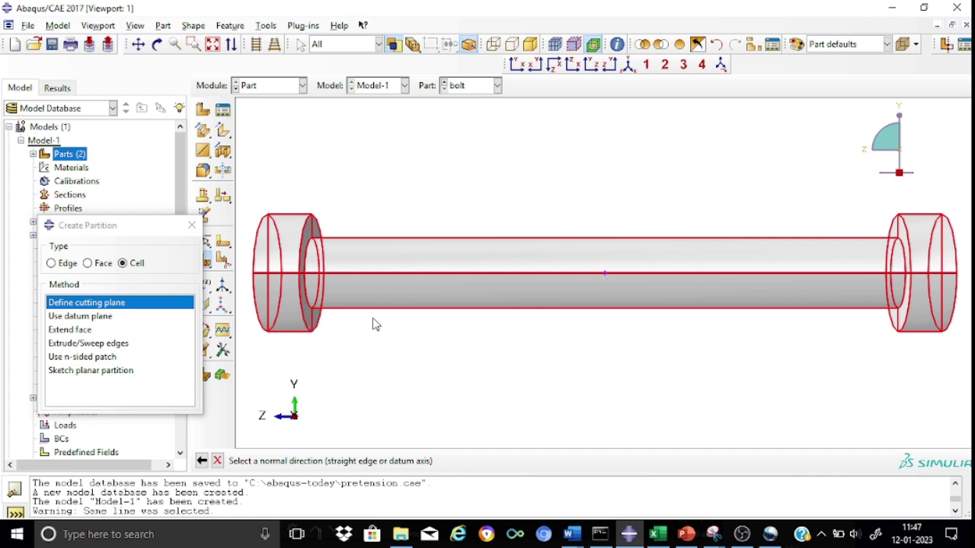
click(424, 239)
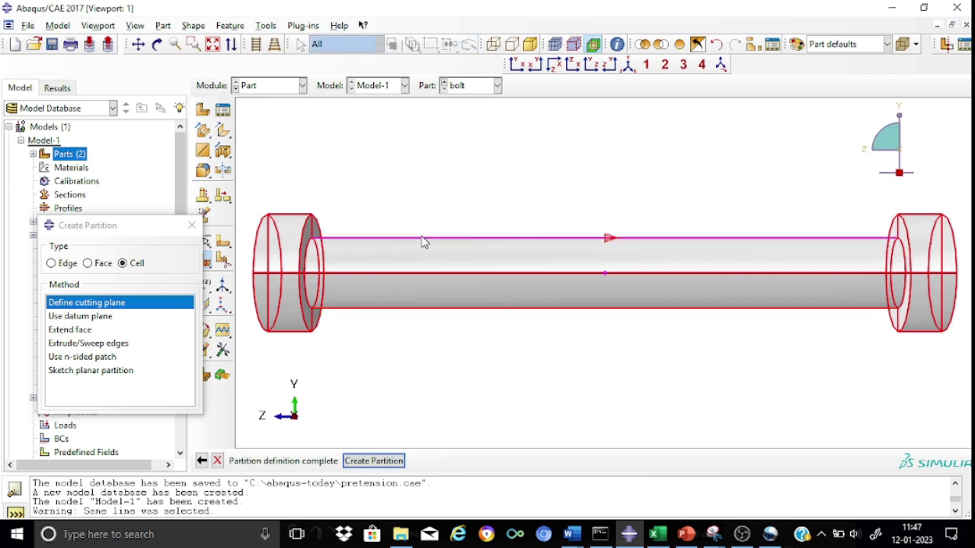
click(374, 462)
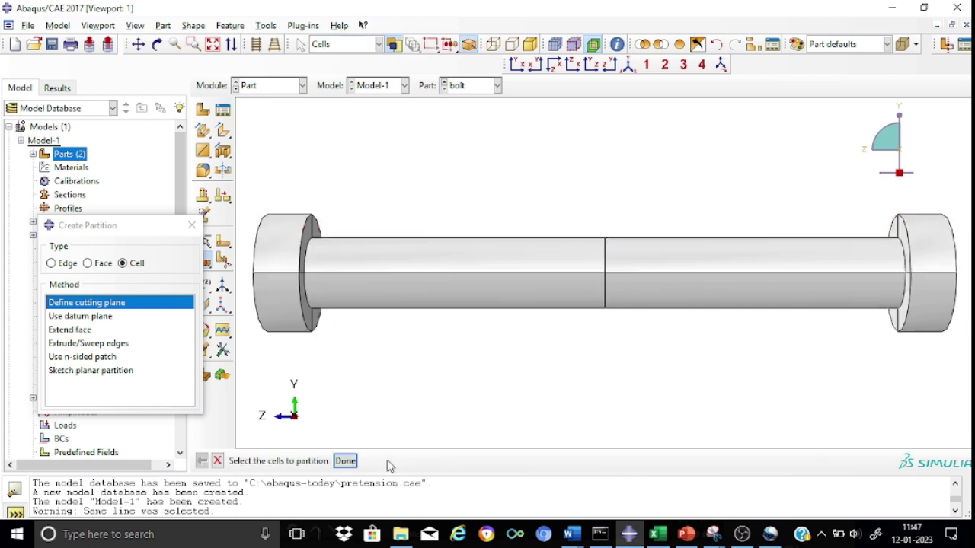
click(634, 69)
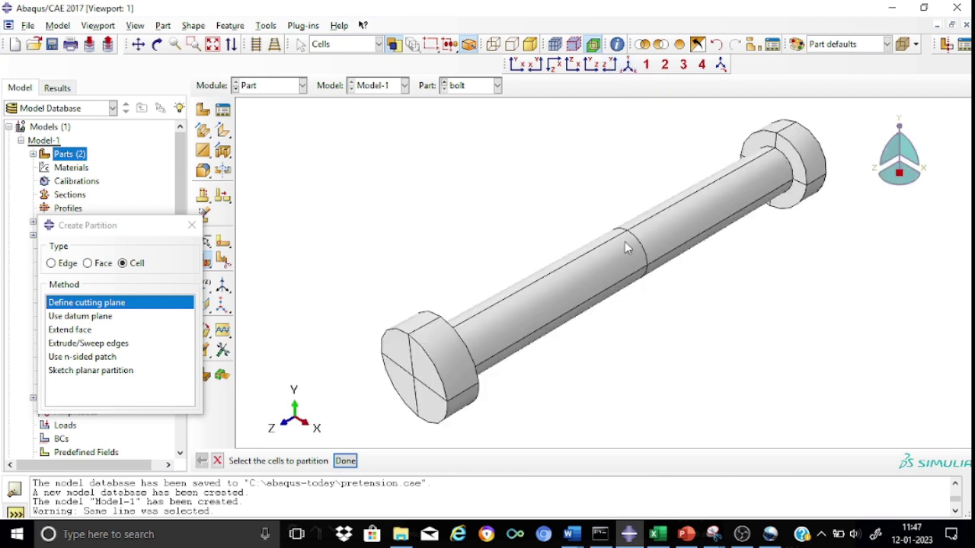
click(591, 283)
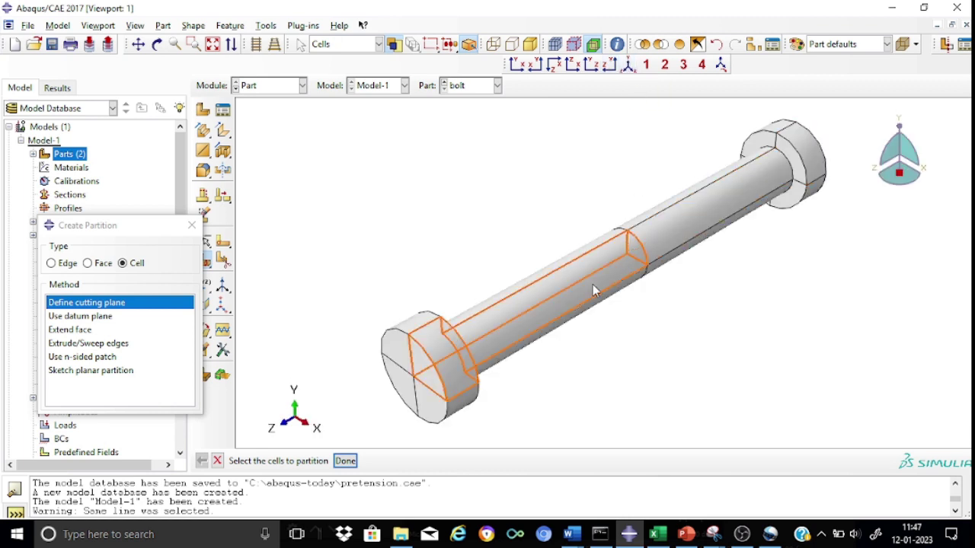
click(596, 199)
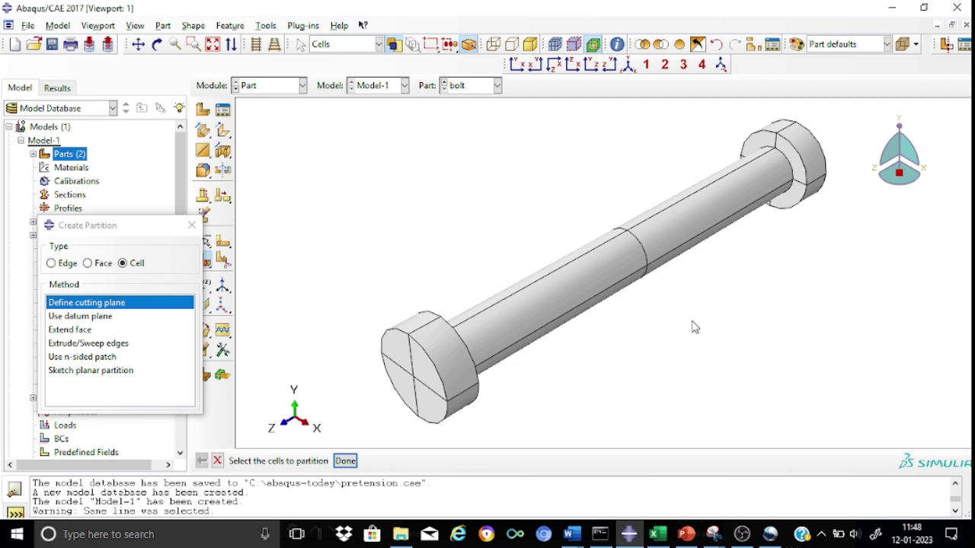
click(192, 226)
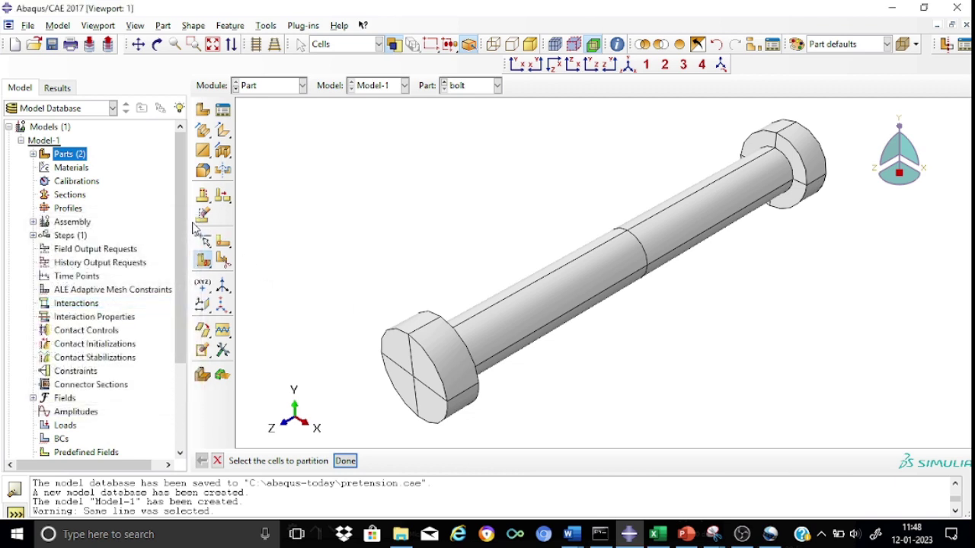
Step: Switch to the Property module and start a new material named steel
click(302, 86)
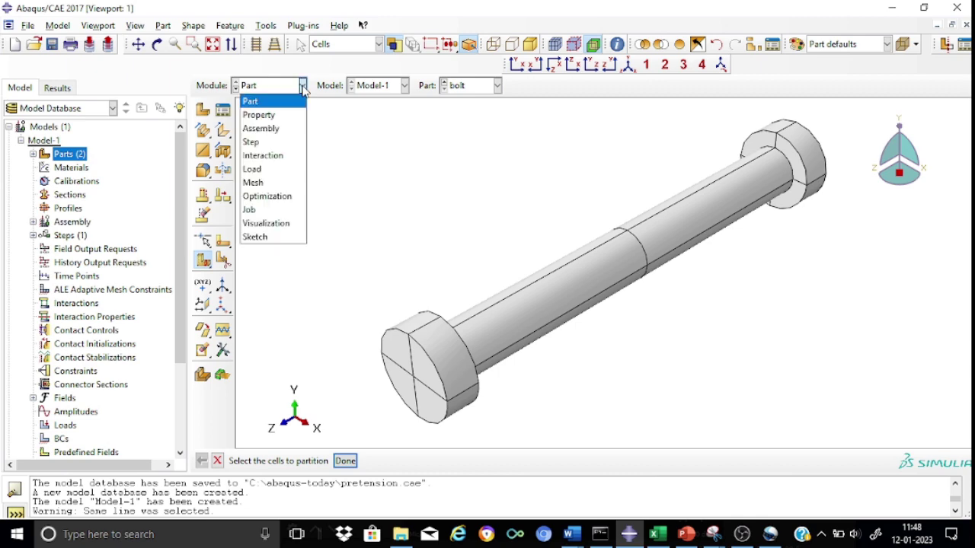
click(273, 115)
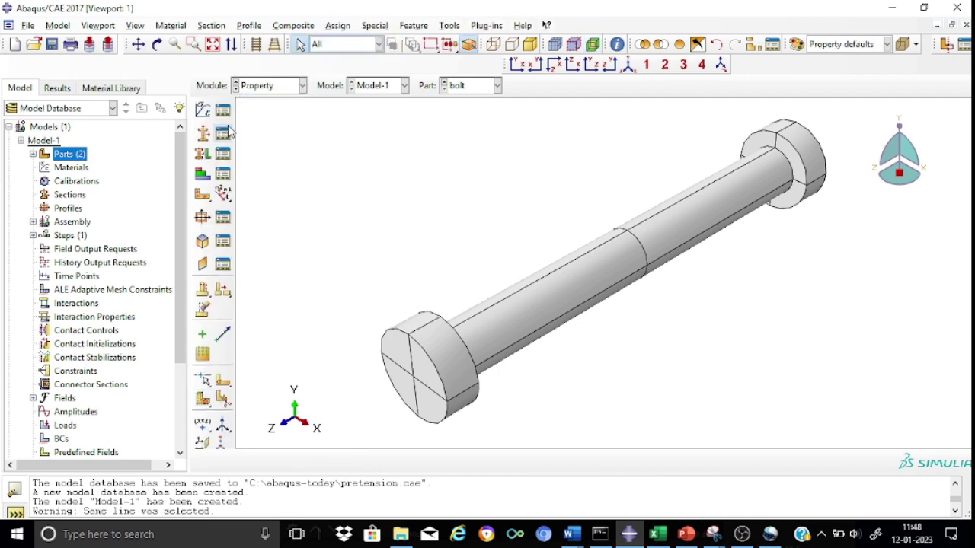
click(203, 111)
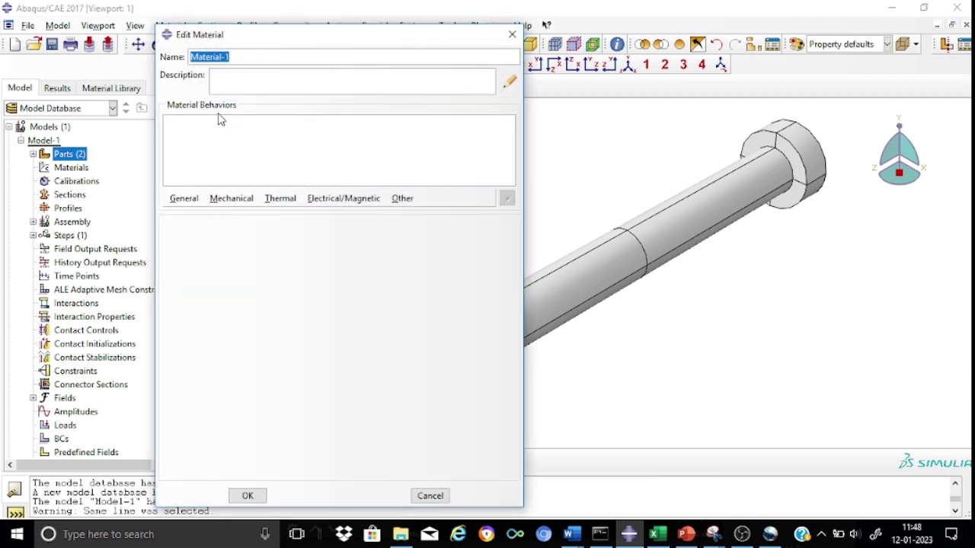
click(240, 57)
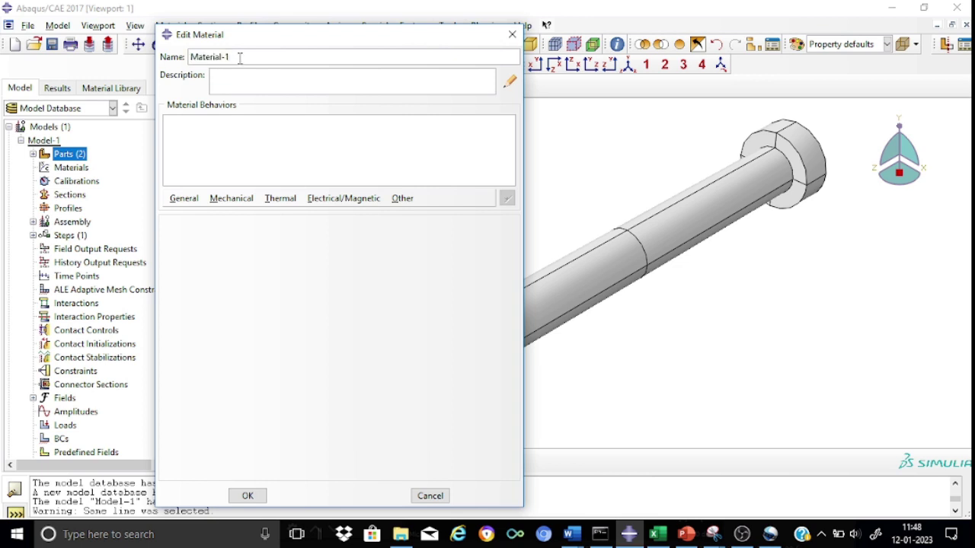
key(BackSpace)
key(BackSpace)
key(BackSpace)
key(BackSpace)
key(BackSpace)
key(BackSpace)
key(BackSpace)
key(BackSpace)
key(BackSpace)
key(BackSpace)
text(steel)
Step: Give the steel material isotropic elasticity with Young's modulus 2.1e5 and Poisson's ratio 0.30, and save it
click(242, 202)
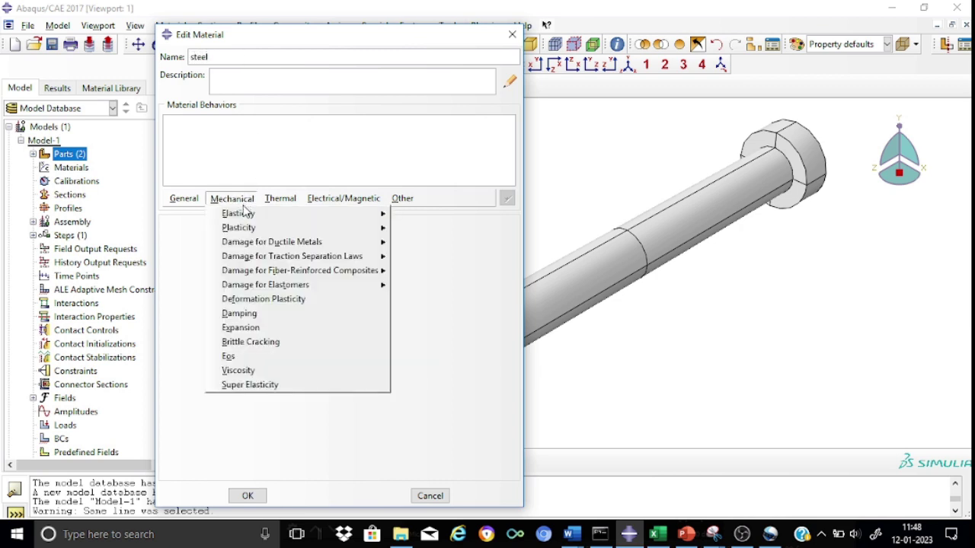
mouse_move(248, 215)
click(411, 213)
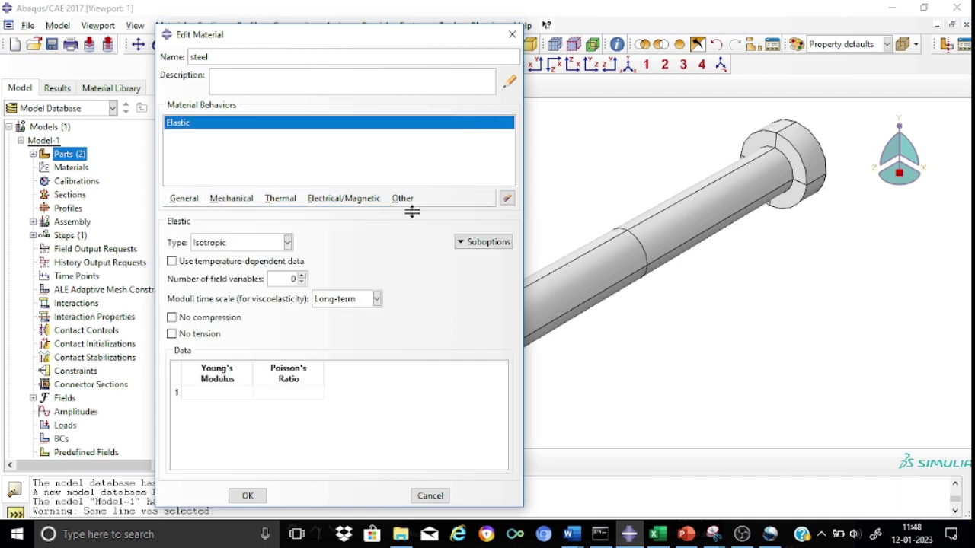
click(214, 394)
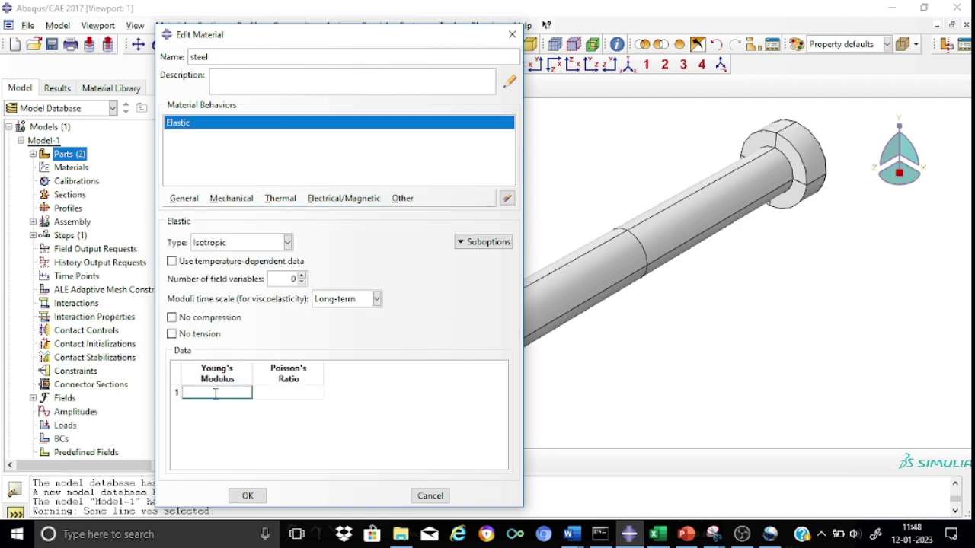
text(2.1e5)
click(290, 391)
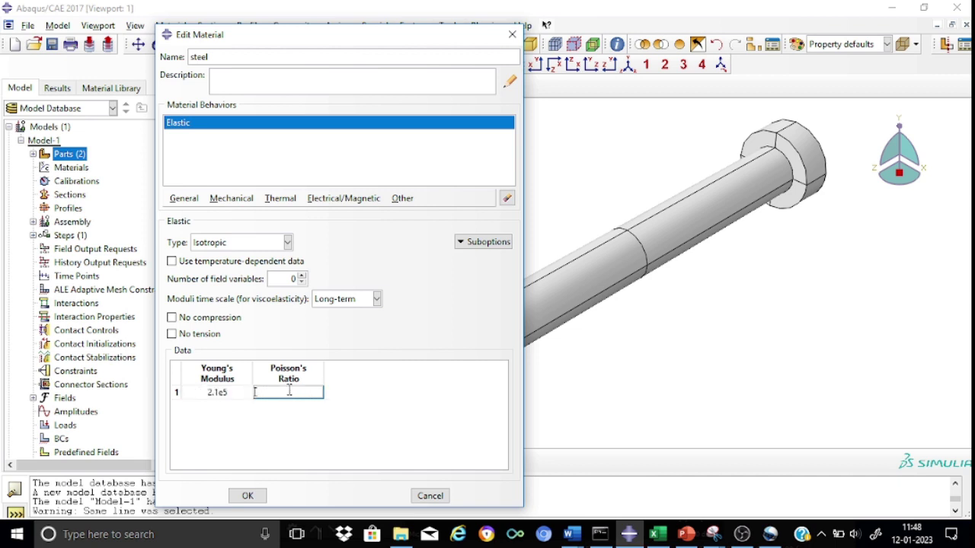
text(0.30)
key(Return)
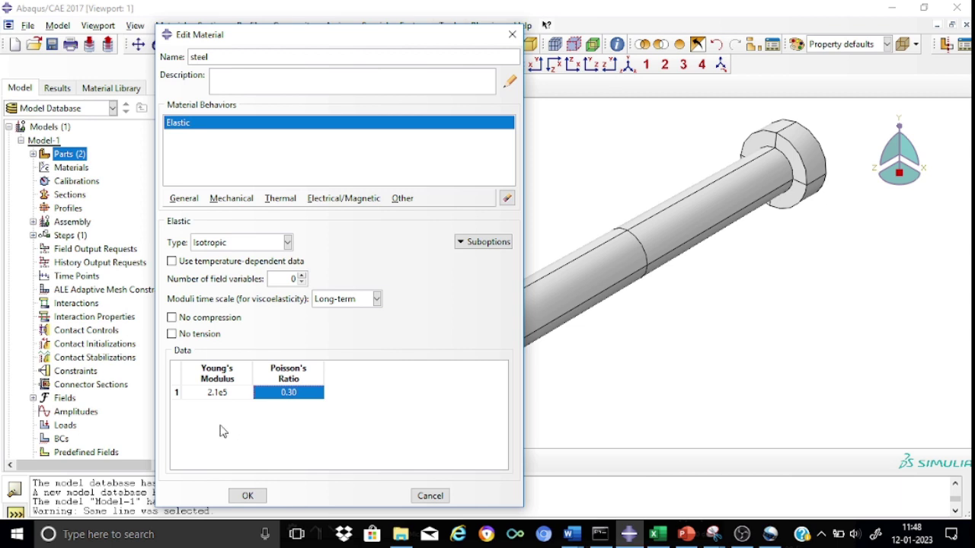
click(249, 495)
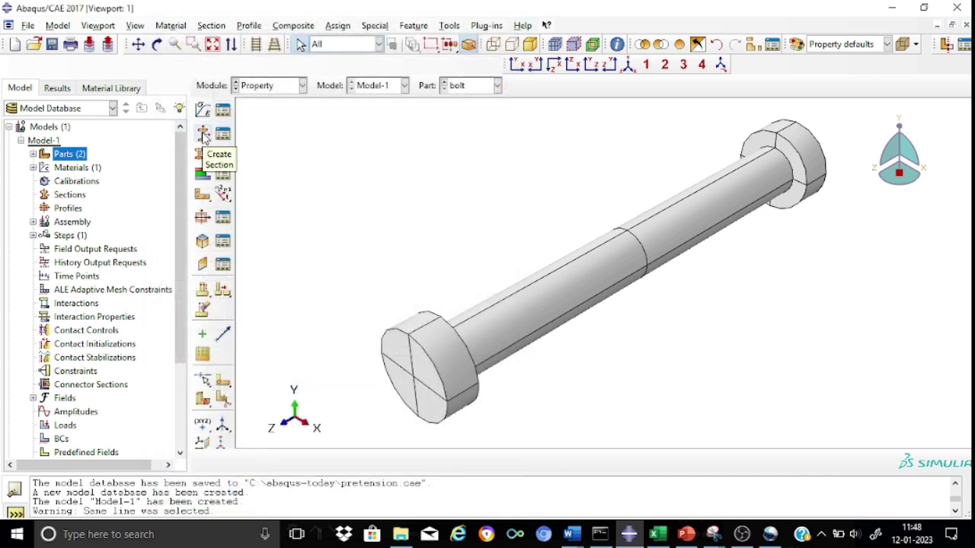
Step: Create a solid, homogeneous section named Section-steel that uses the steel material
click(203, 135)
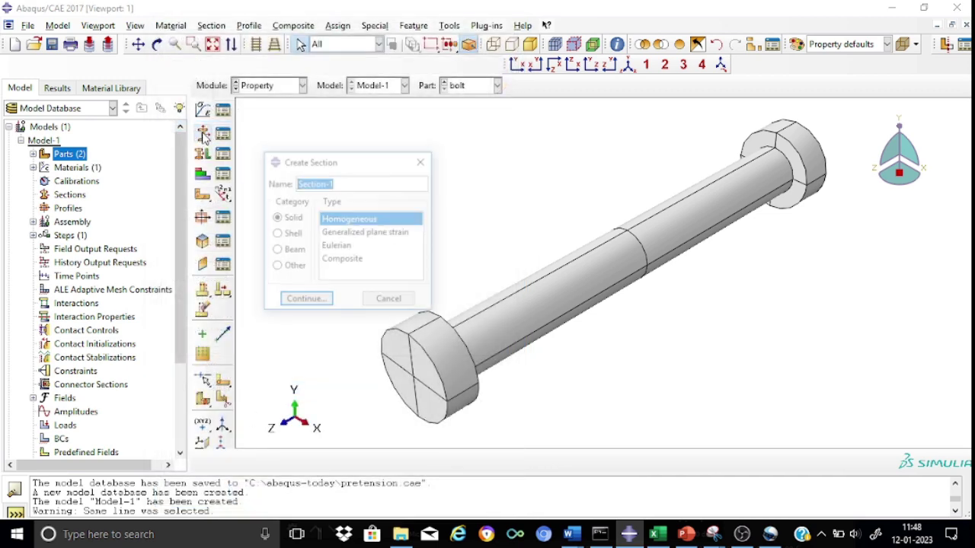
click(353, 183)
key(BackSpace)
text(st)
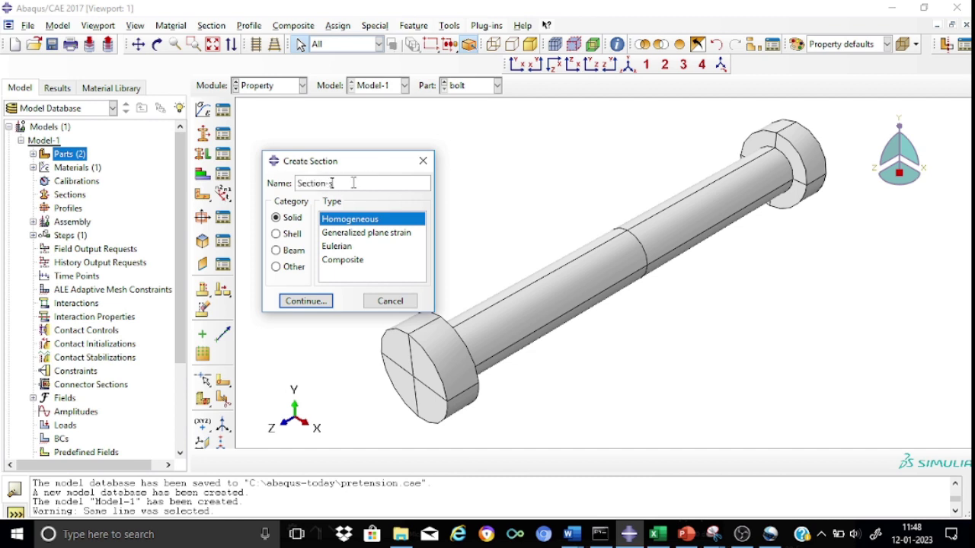
text(eel)
click(306, 301)
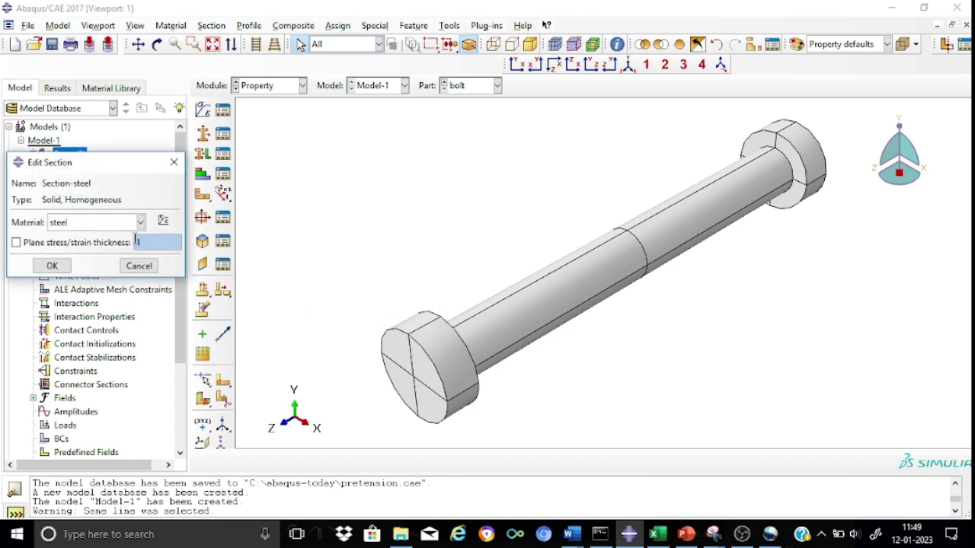
click(53, 266)
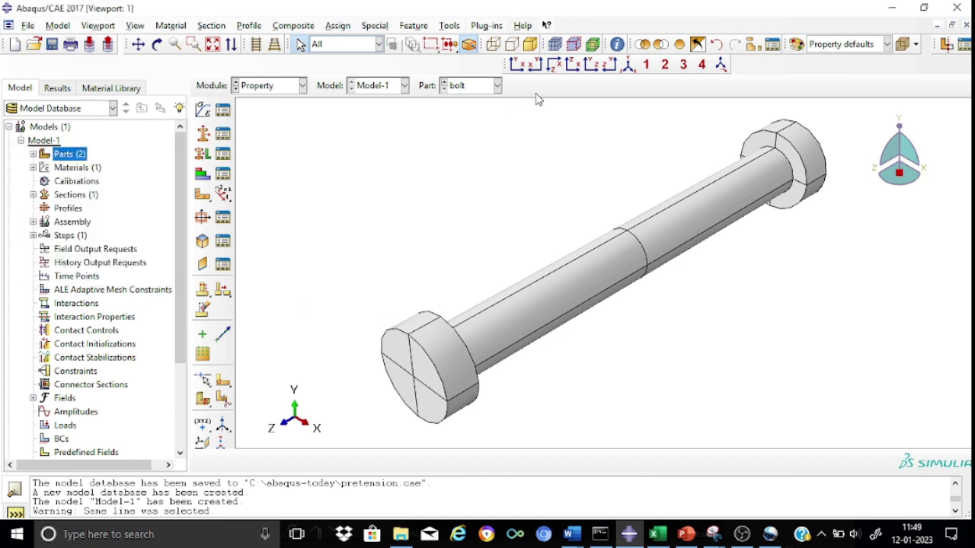
Step: Make the beam the active part in the Property module
click(498, 86)
click(480, 99)
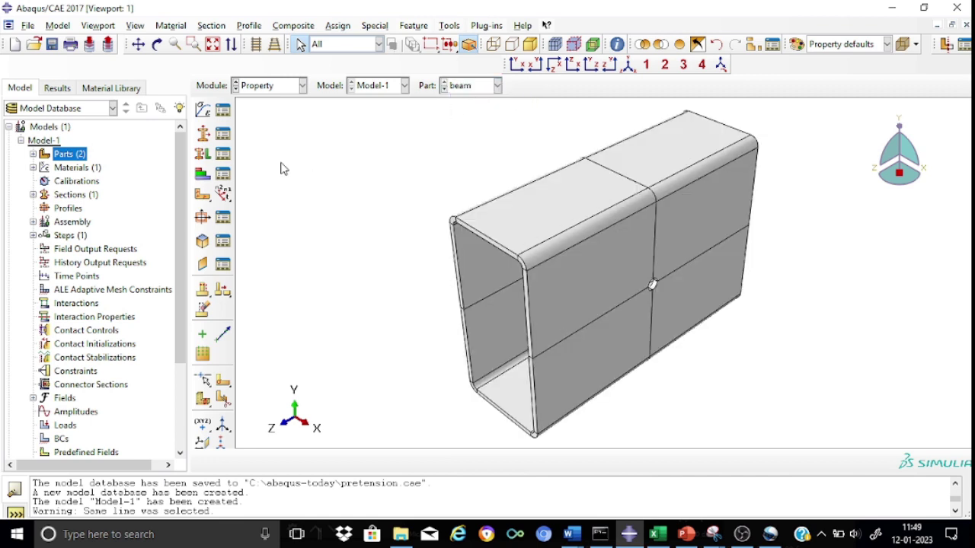
Step: Assign the solid homogeneous section Section-steel to the entire beam part, creating the region set Set-1
click(202, 155)
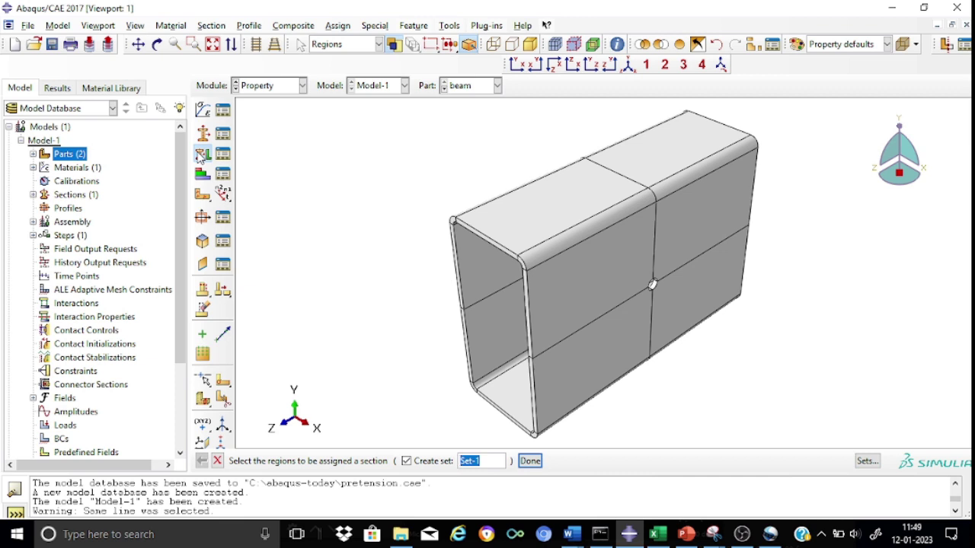
drag(354, 109, 868, 456)
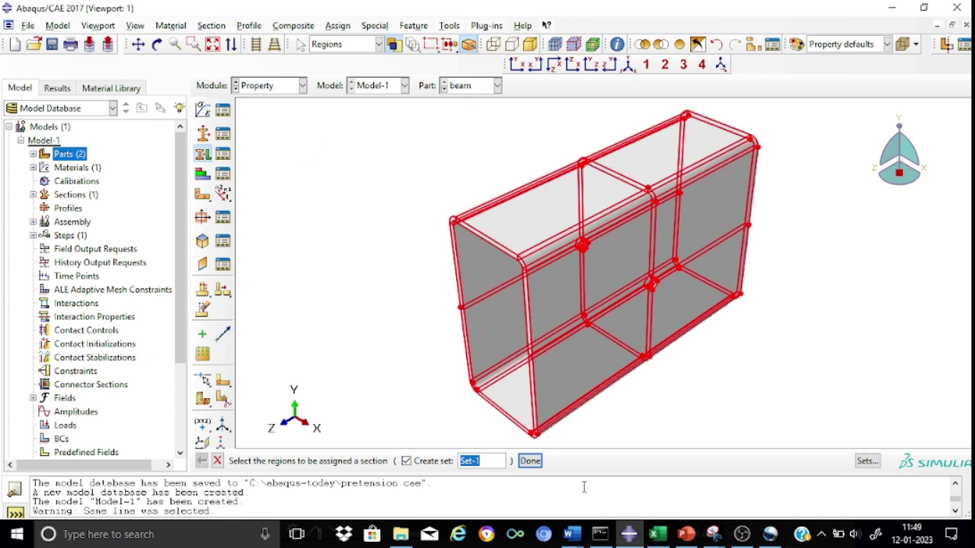
click(531, 461)
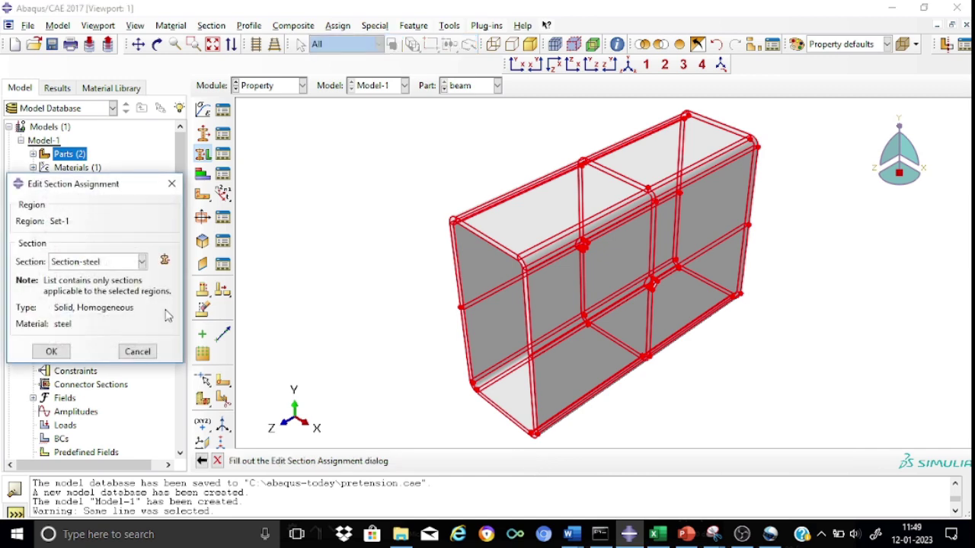
click(51, 352)
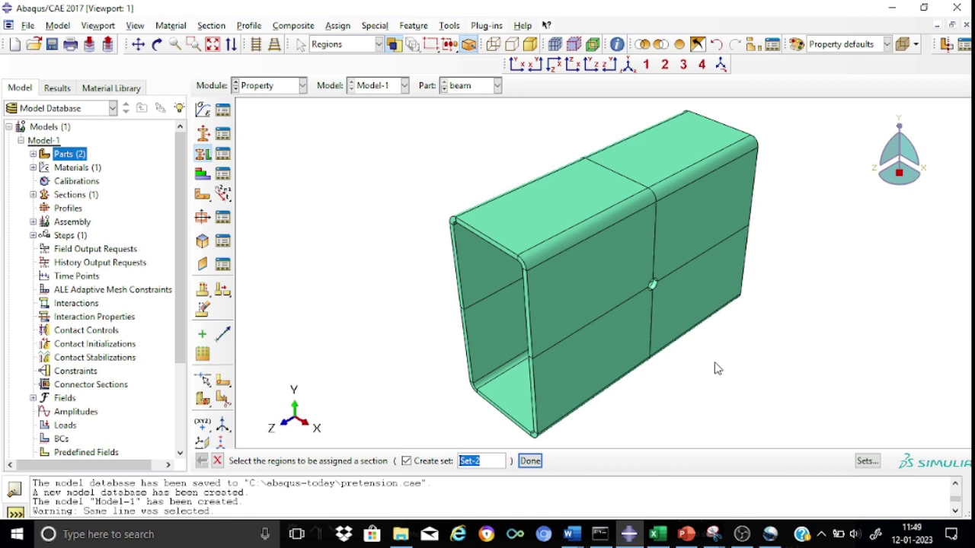
Step: Switch to the bolt part and assign Section-steel to the whole bolt as region set Set-1
click(497, 86)
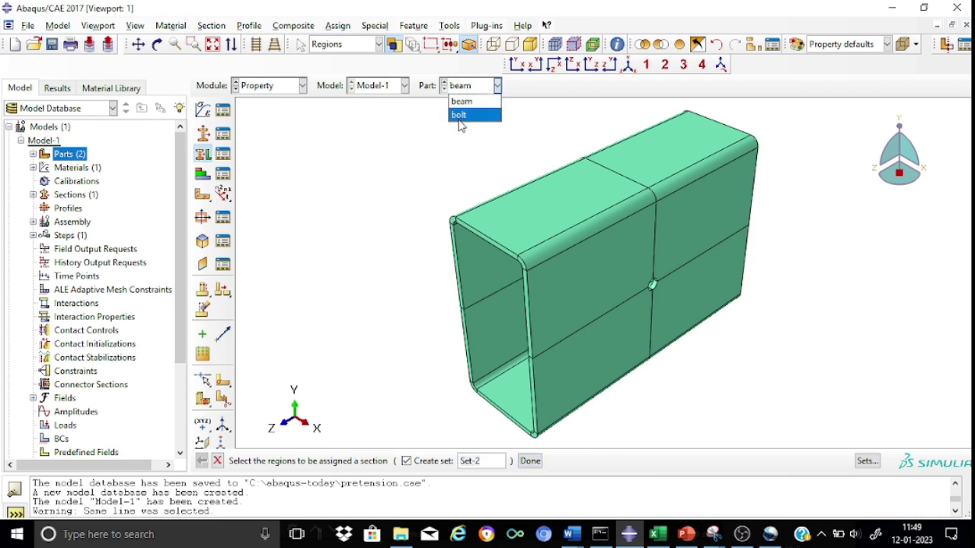
click(459, 119)
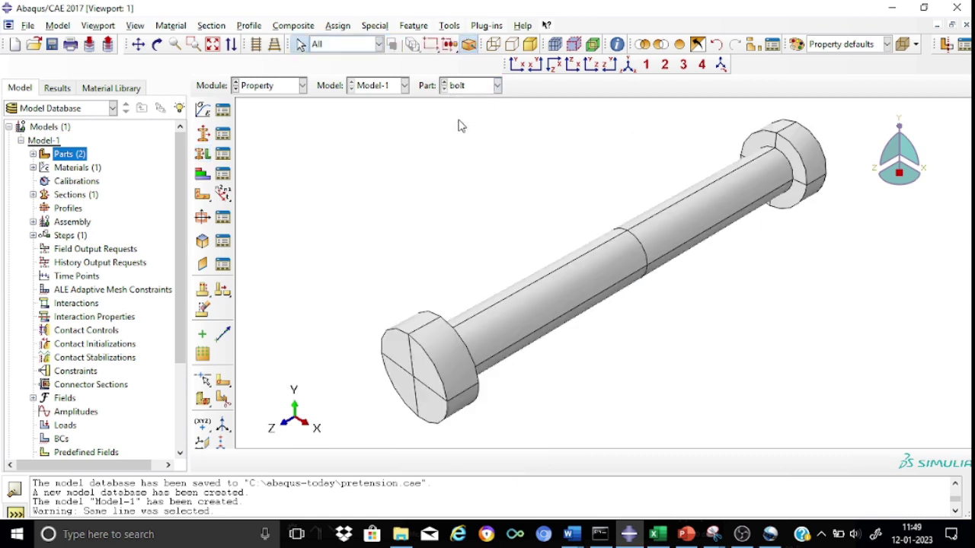
click(202, 154)
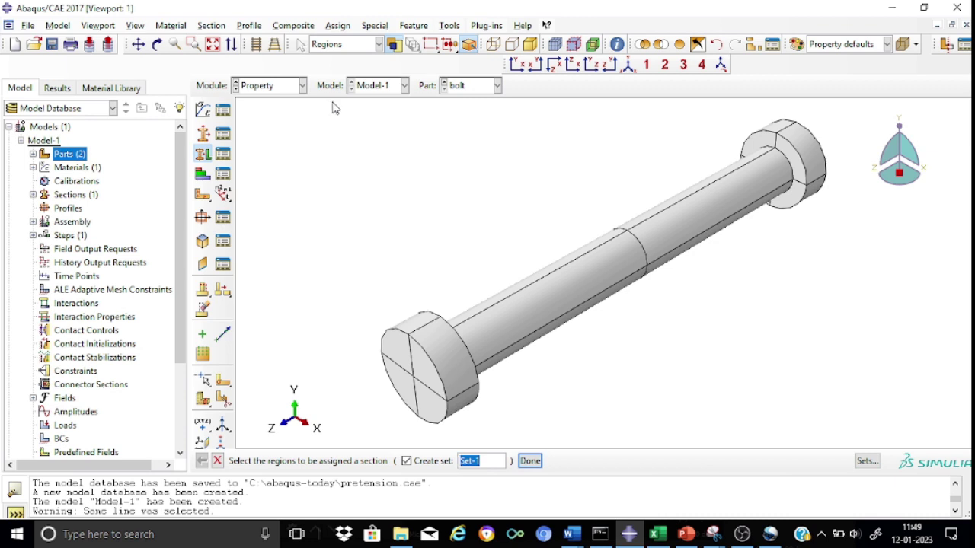
drag(322, 113, 868, 431)
click(533, 462)
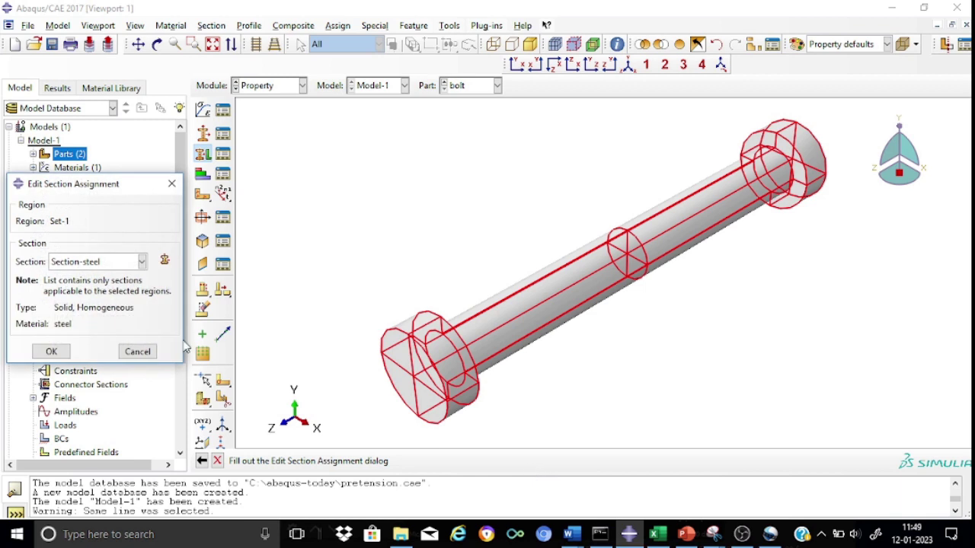
click(51, 352)
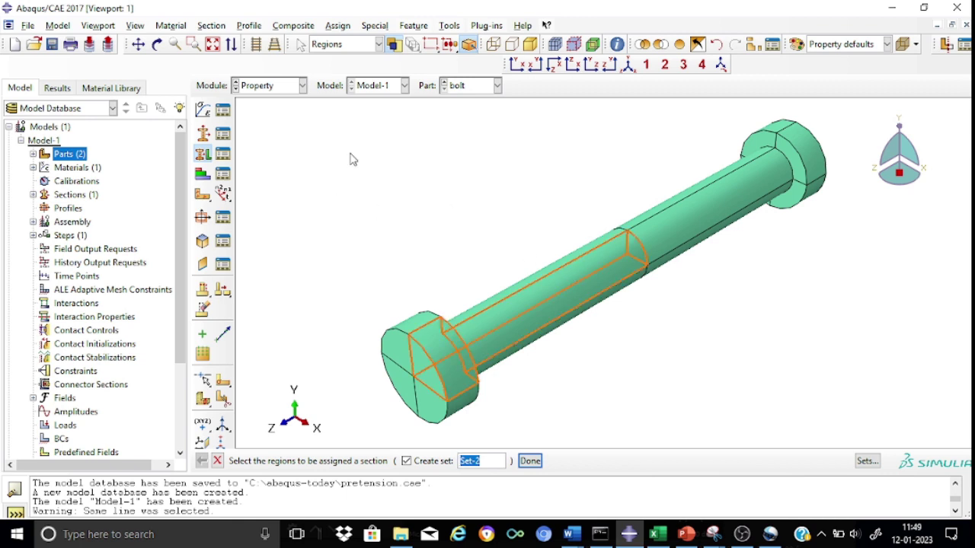
Step: Switch to the Assembly module and create a dependent instance of the beam part
click(303, 86)
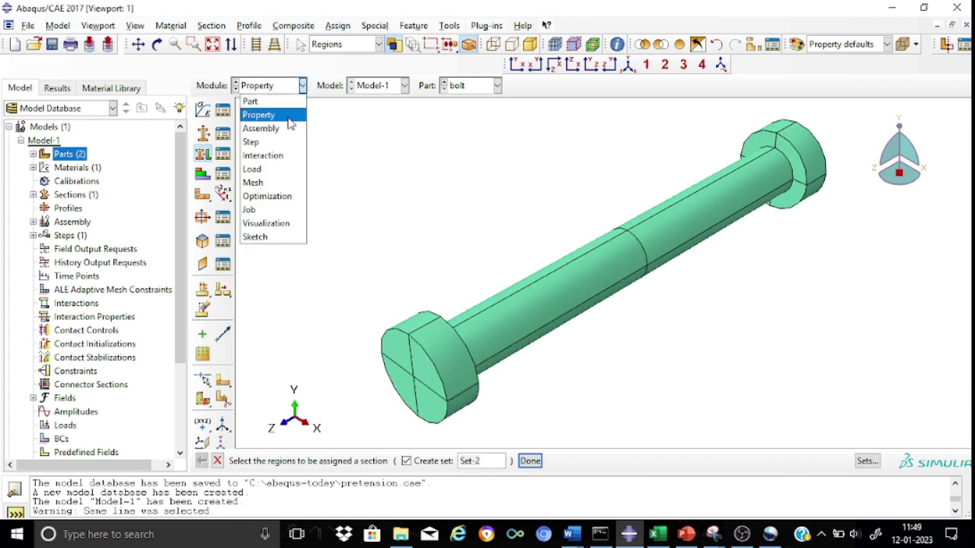
click(289, 130)
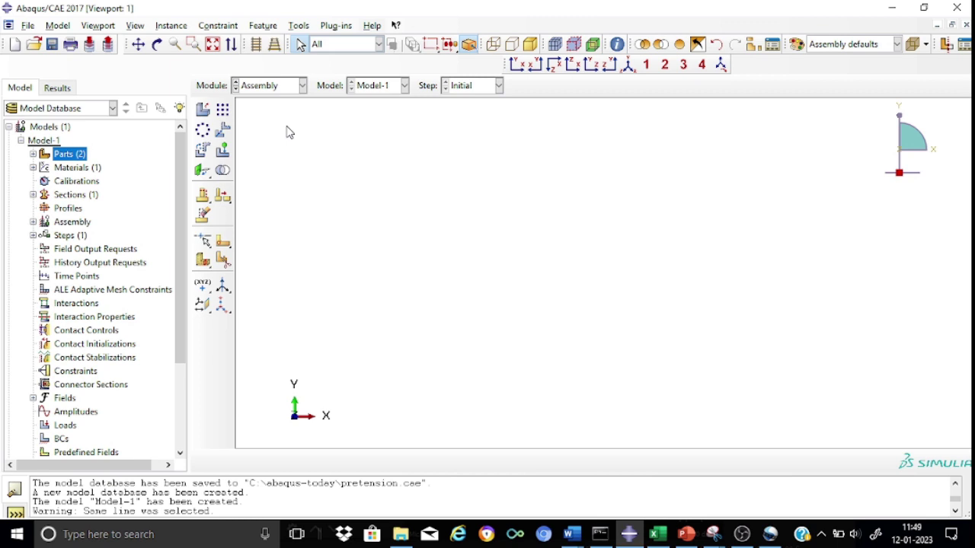
click(202, 113)
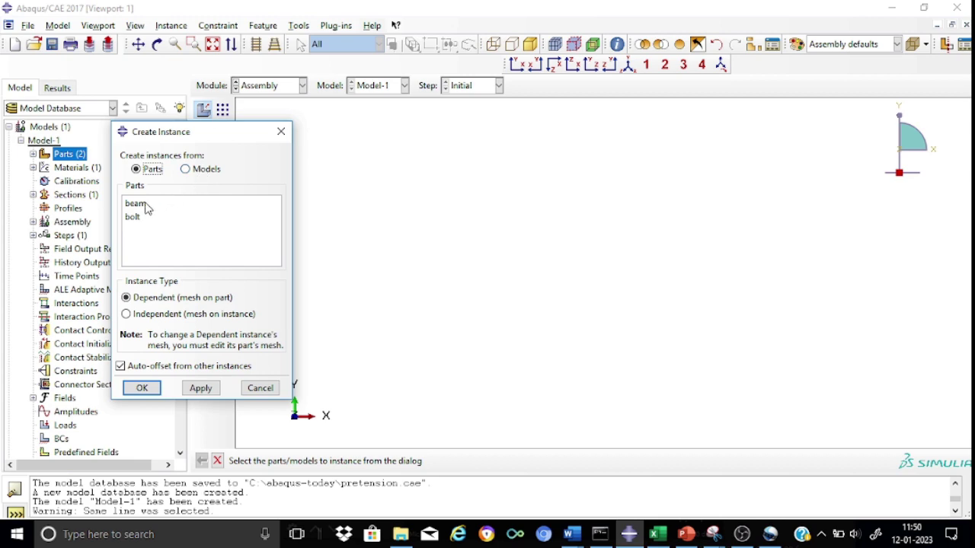
click(146, 204)
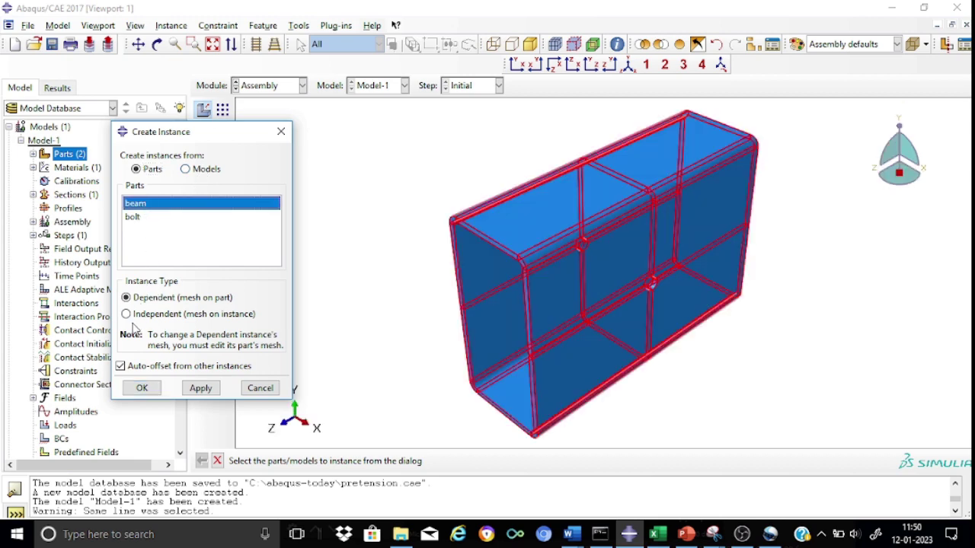
click(143, 389)
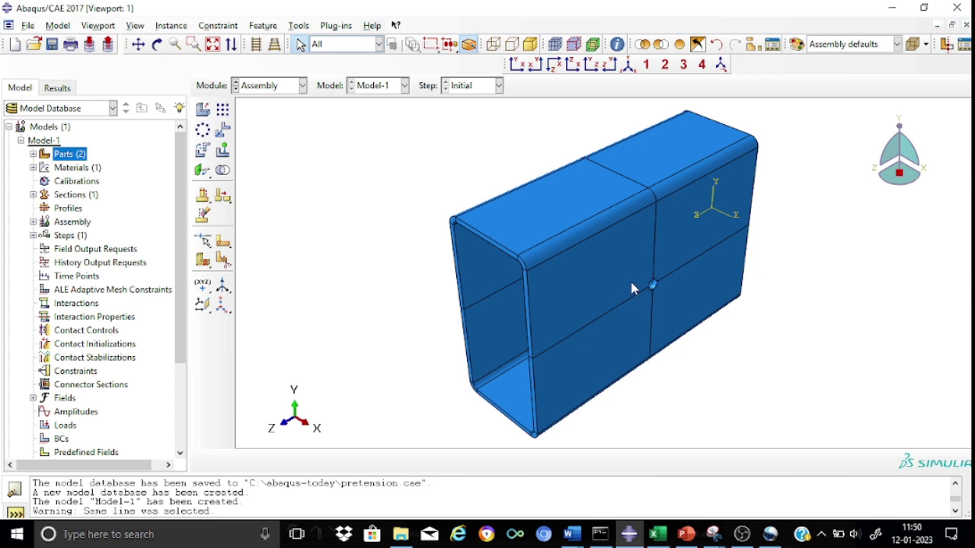
Step: Add a dependent instance of the bolt part to the assembly, auto-offset from the beam
click(203, 110)
click(131, 219)
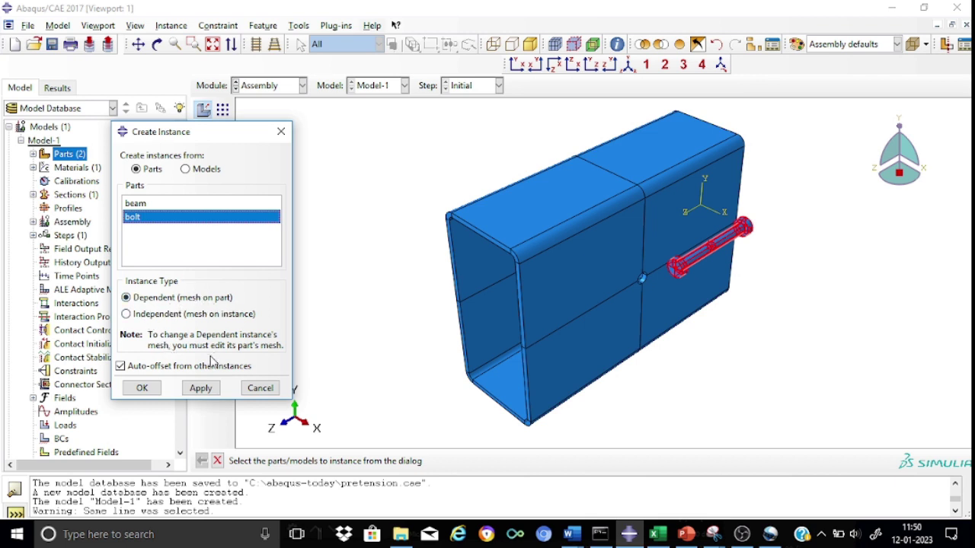
click(142, 389)
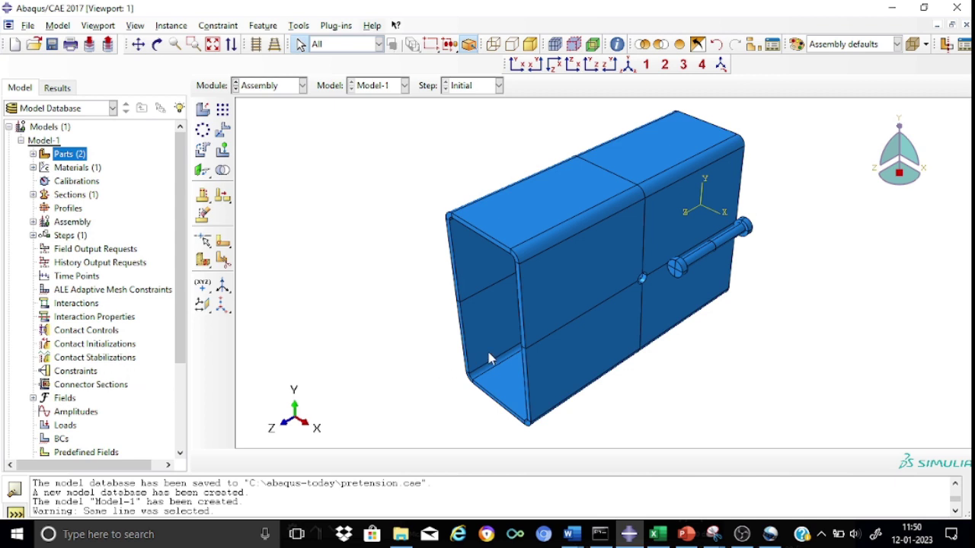
click(496, 327)
click(758, 359)
Step: Rotate the bolt instance by 90 degrees about the vertical axis running from the upper to the lower point of its near head's outer face
click(204, 152)
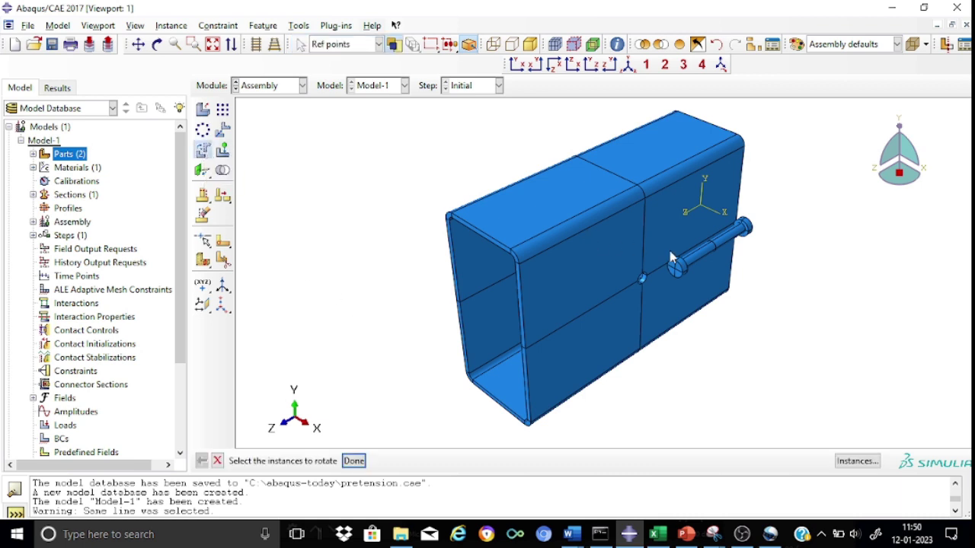
click(699, 261)
click(699, 261)
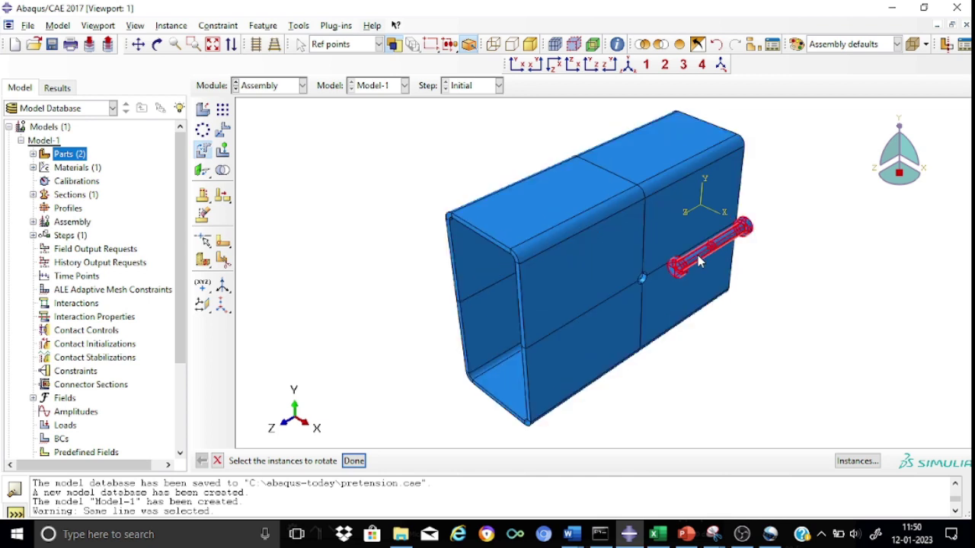
click(353, 462)
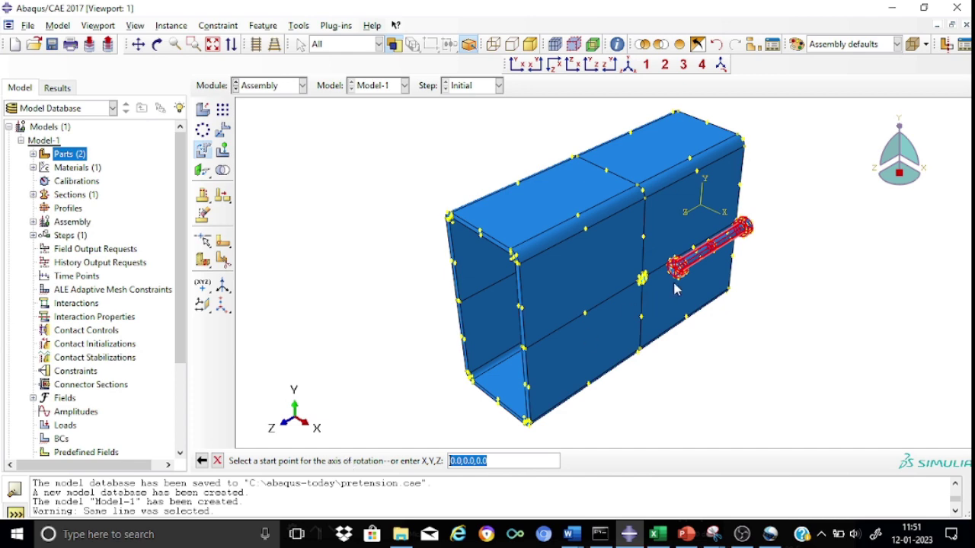
scroll(686, 282, up, 5)
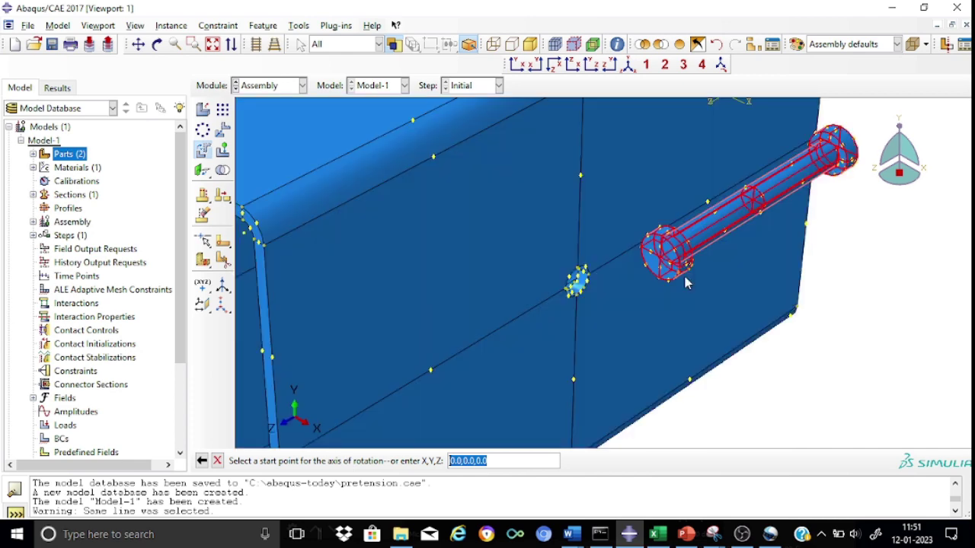
scroll(686, 282, up, 3)
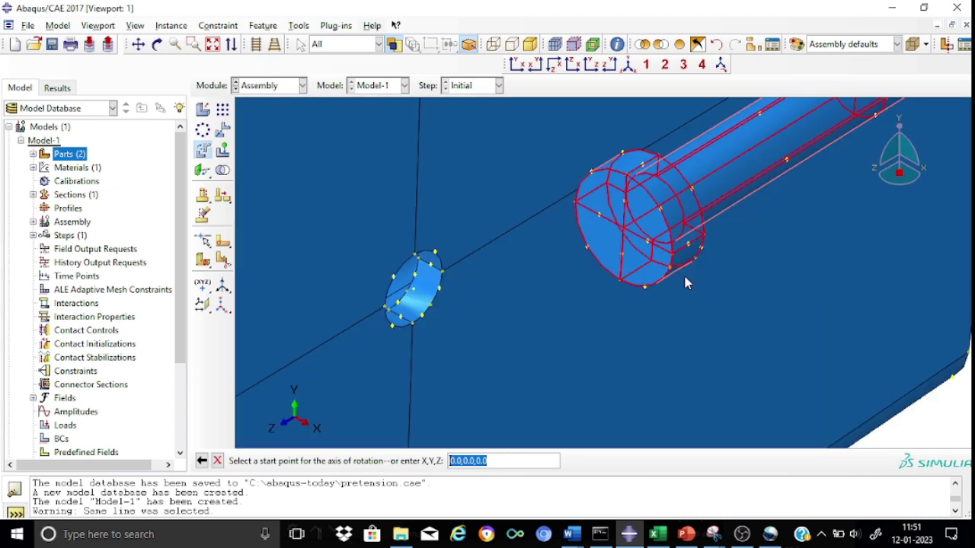
scroll(686, 282, up, 3)
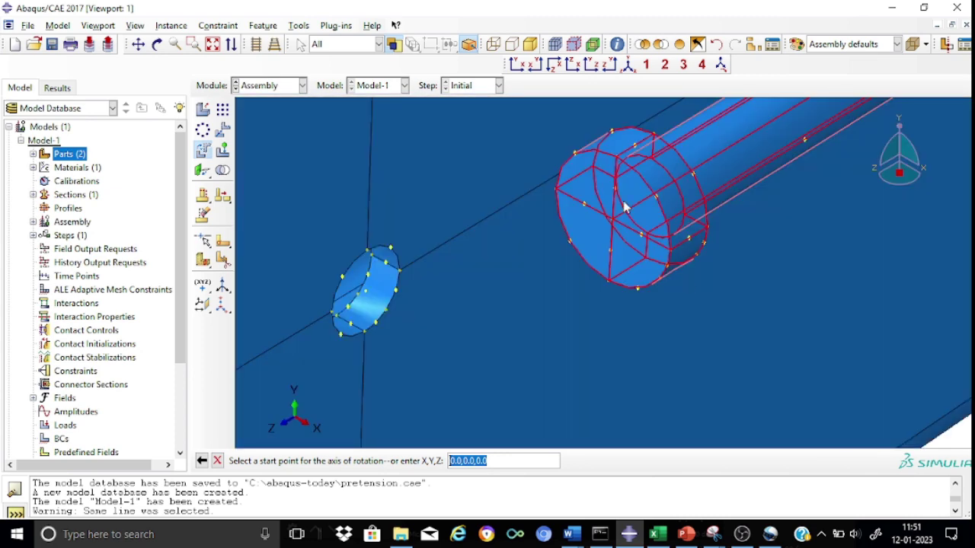
click(617, 157)
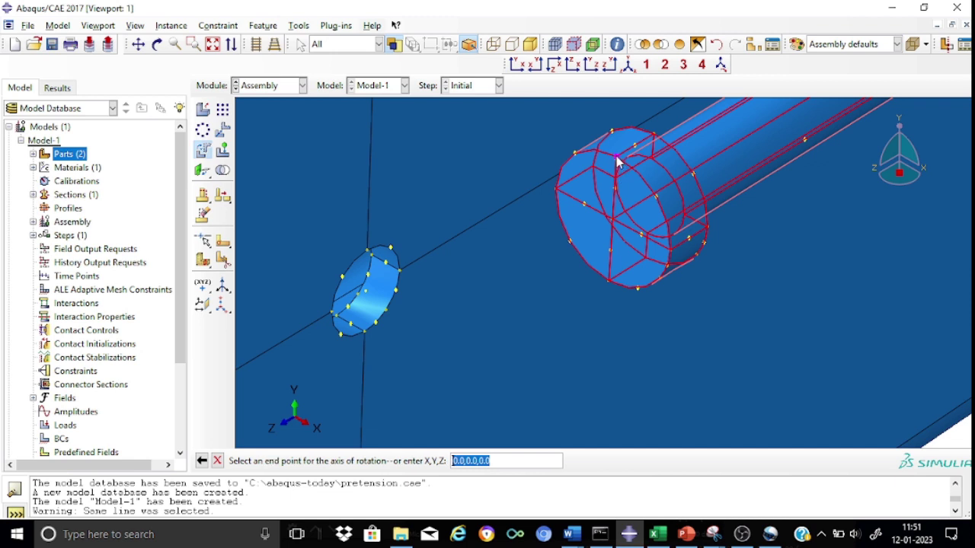
click(609, 282)
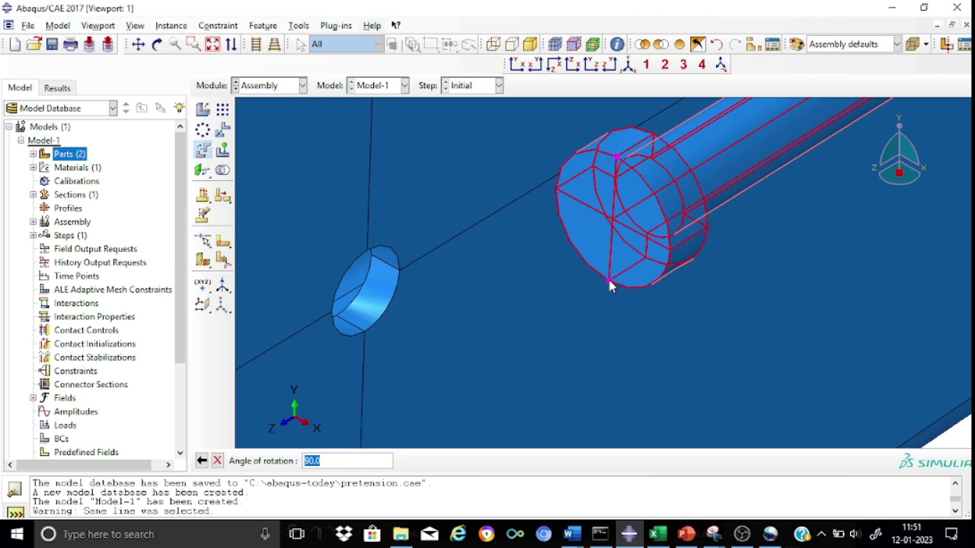
key(Return)
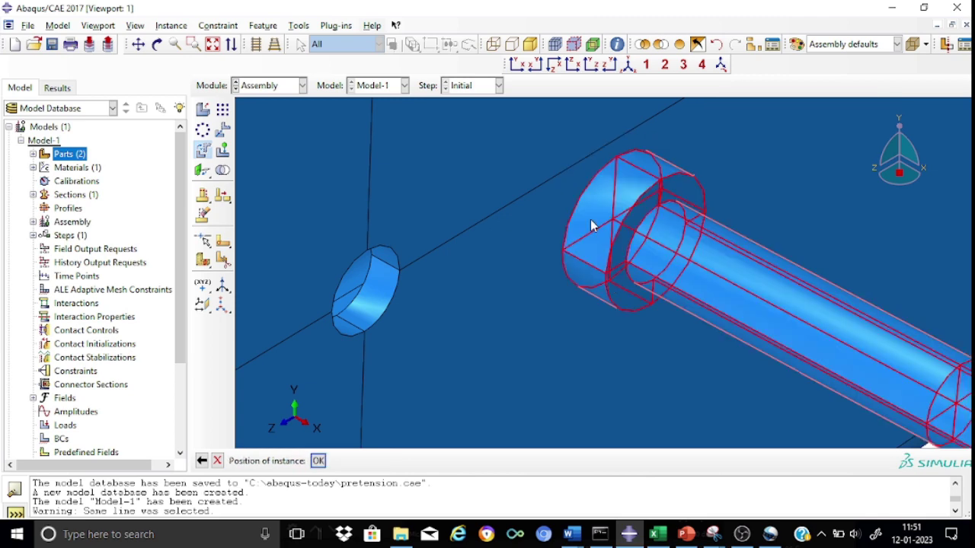
click(629, 64)
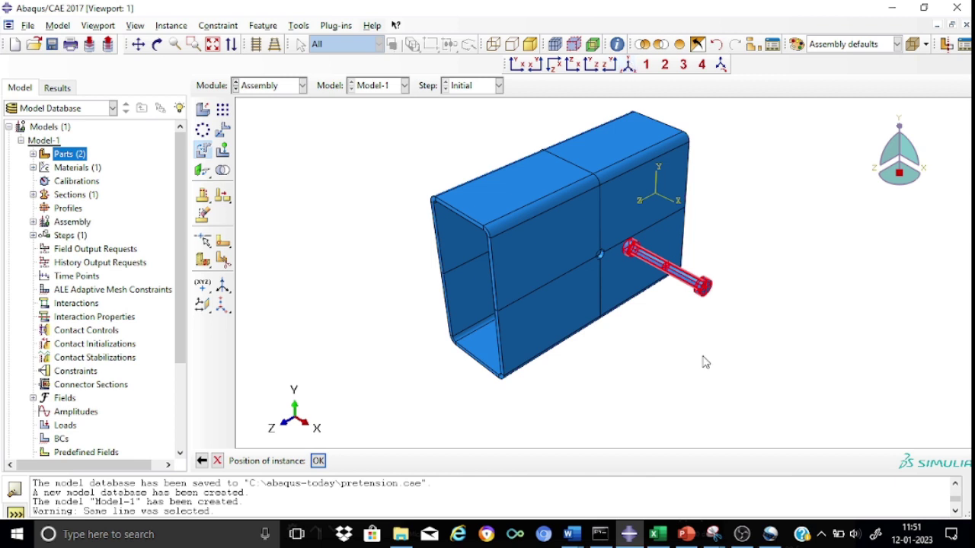
click(318, 462)
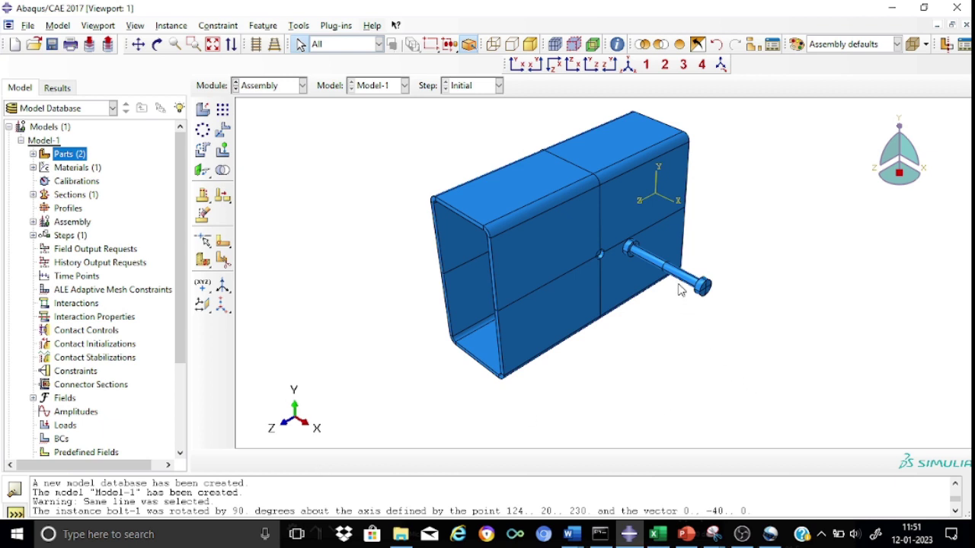
Step: Apply a coaxial constraint between the bolt's cylindrical shank face and the beam's side hole, keeping the proposed arrow direction
click(603, 269)
drag(210, 180, 303, 177)
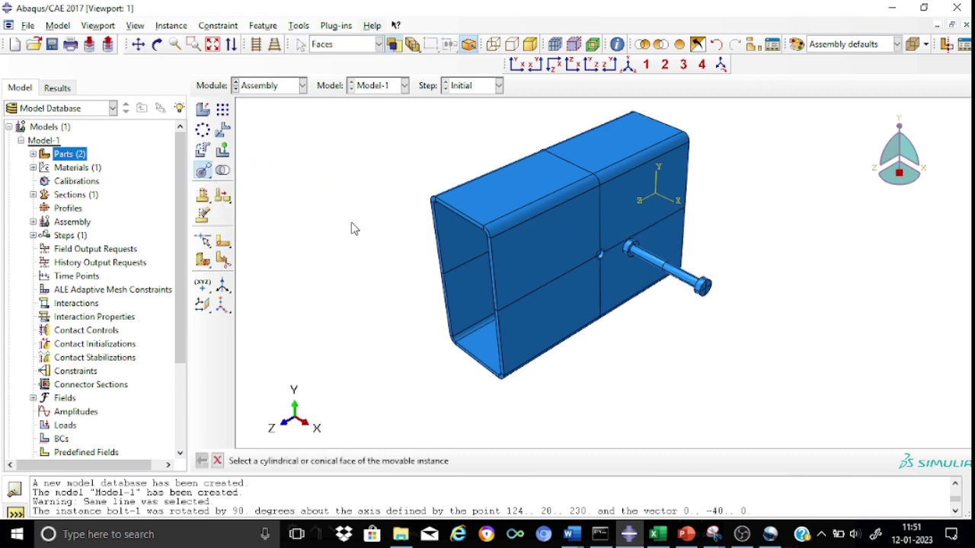
click(684, 282)
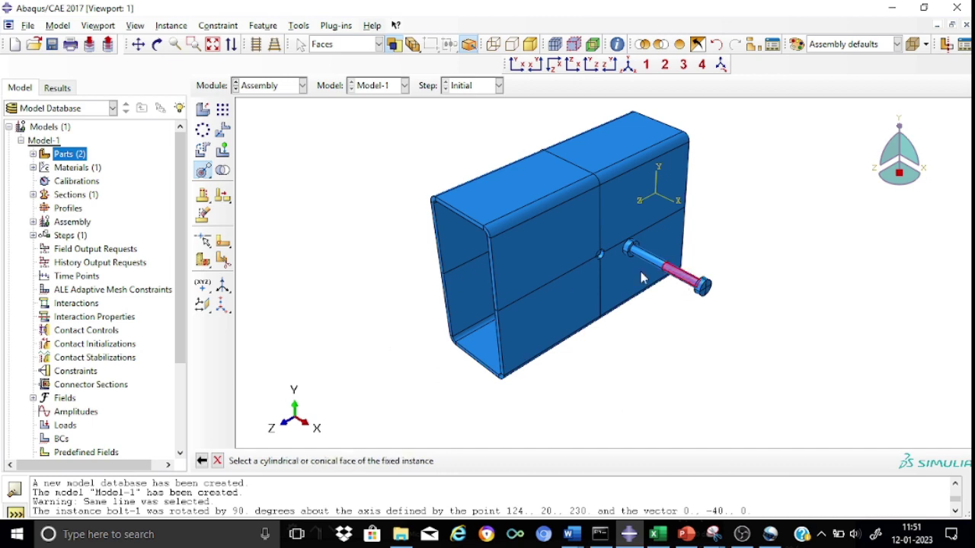
scroll(601, 267, up, 2)
scroll(601, 271, down, 5)
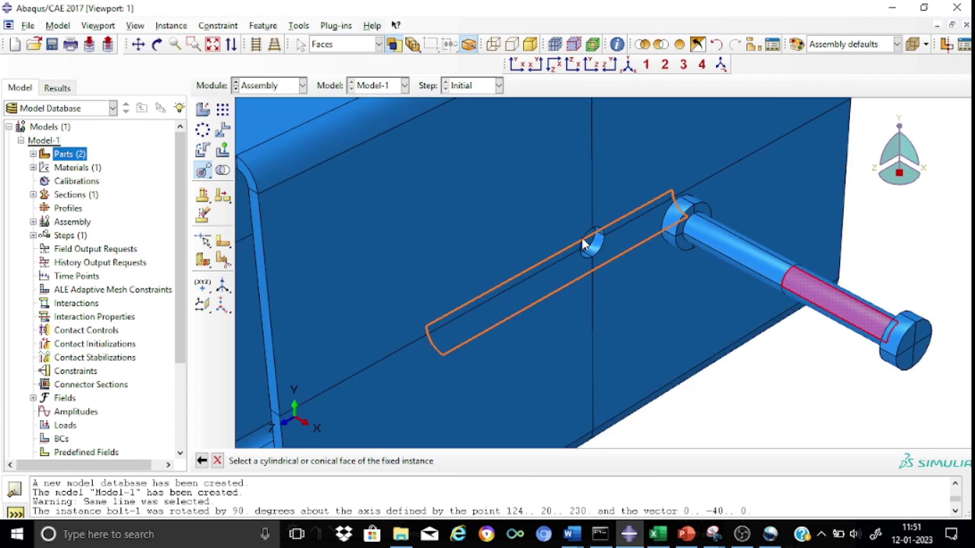
click(592, 251)
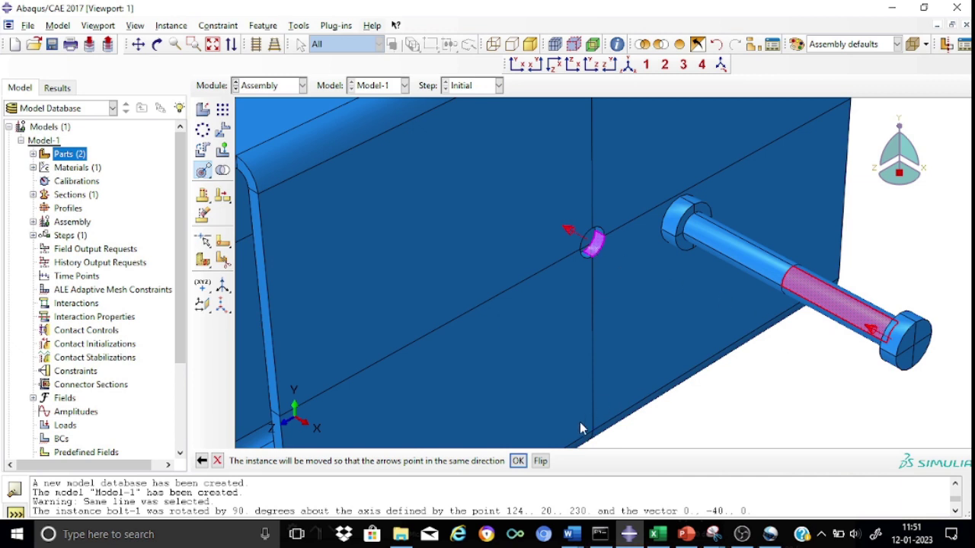
click(520, 461)
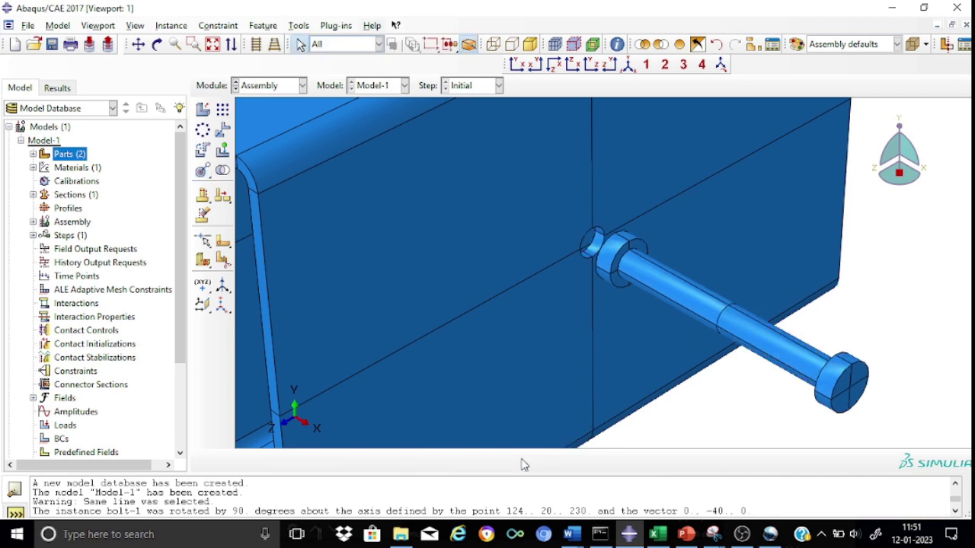
Step: Apply a face-to-face constraint between the bolt's outer head face and the beam's side face, keeping the proposed arrow direction, at a distance of 15
click(627, 66)
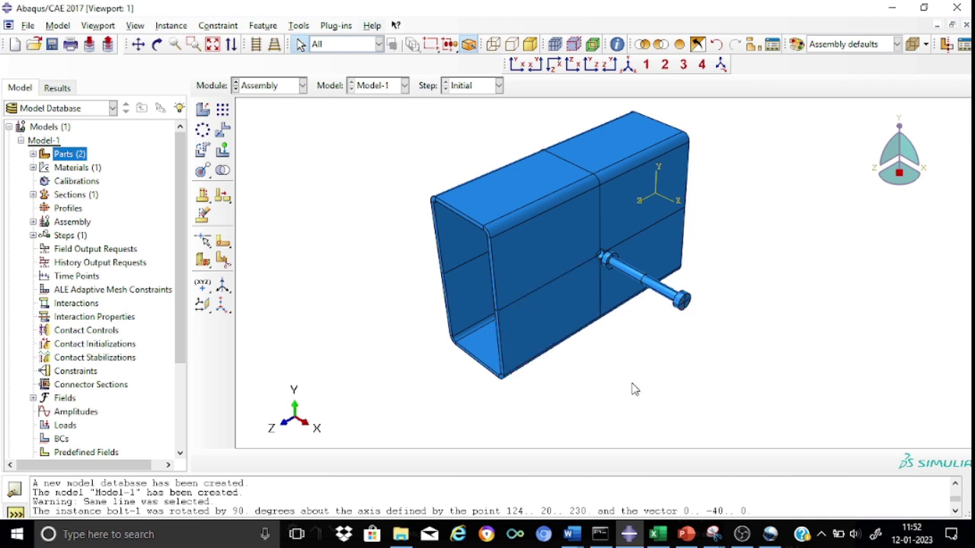
click(211, 177)
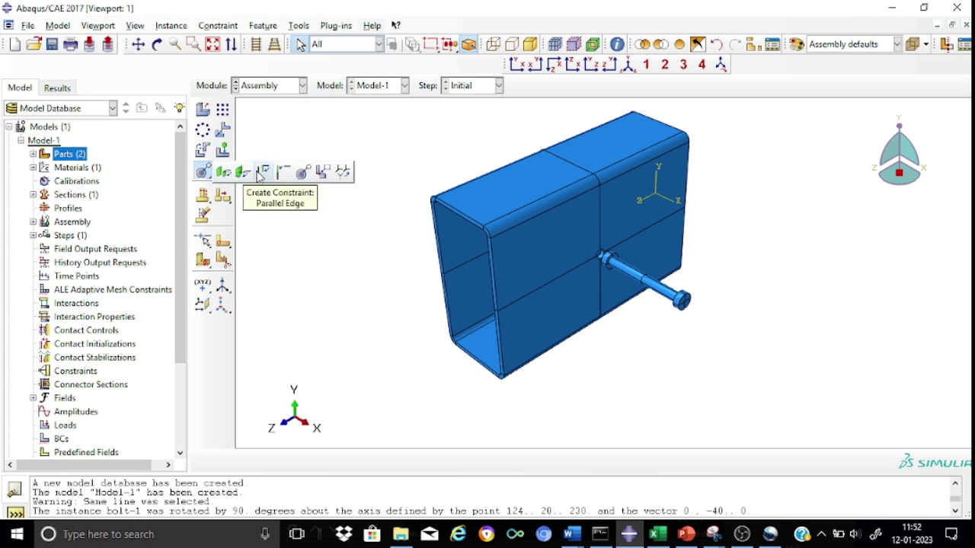
click(243, 174)
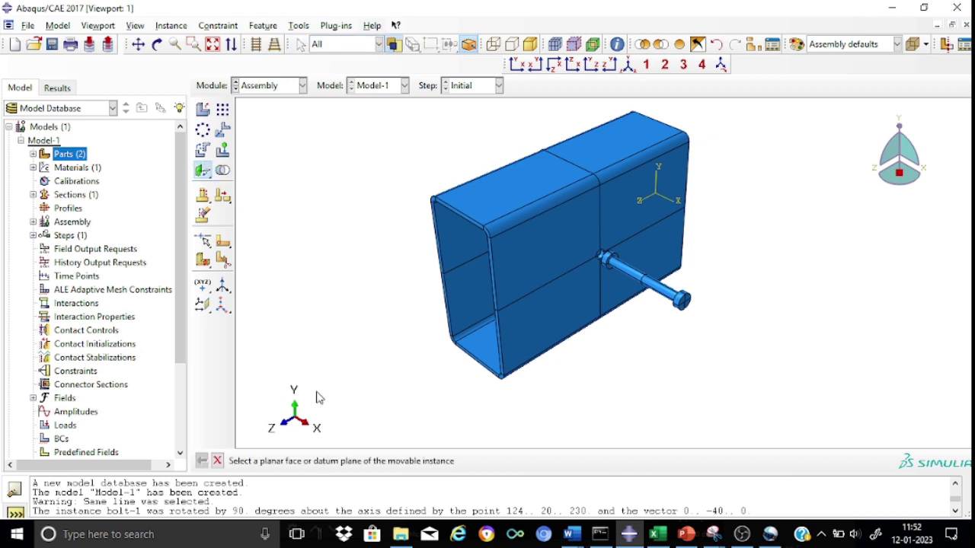
click(587, 288)
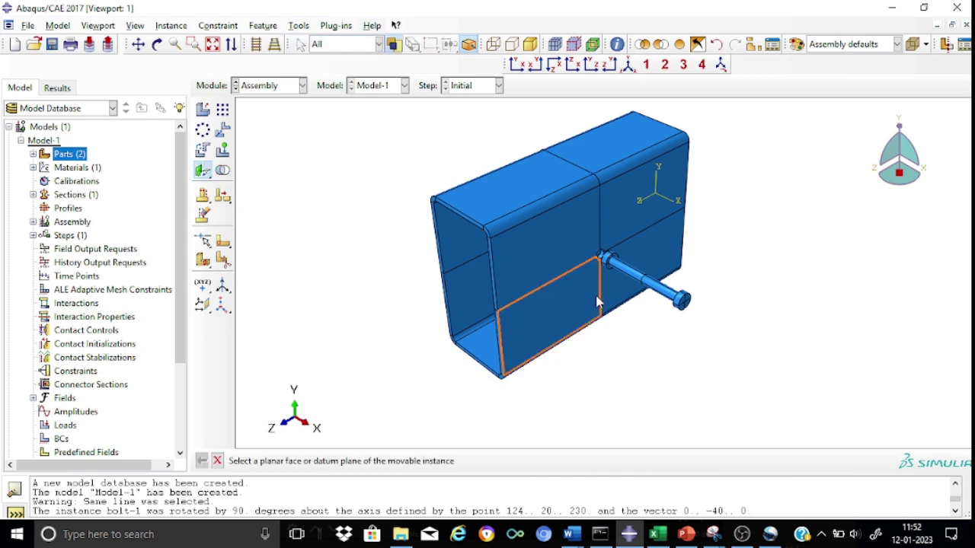
scroll(762, 267, up, 5)
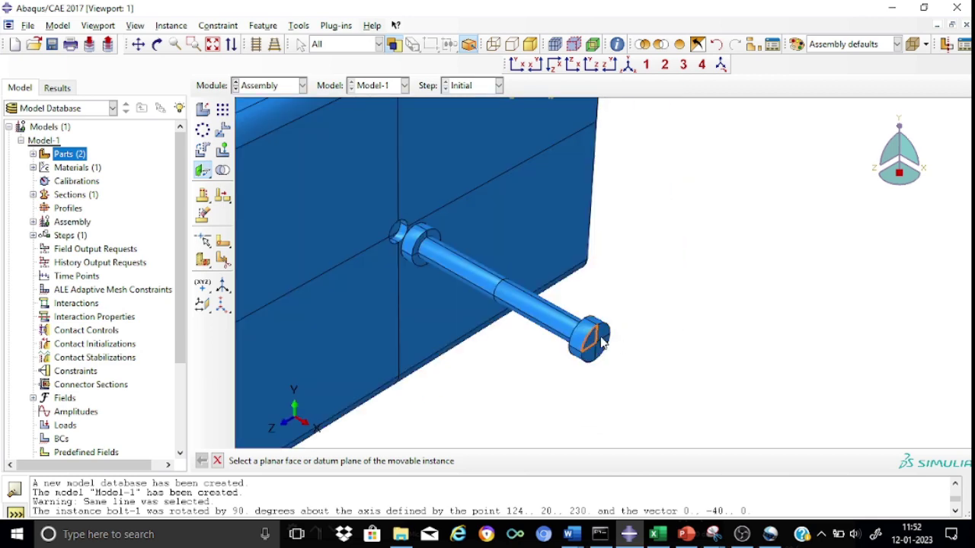
click(603, 340)
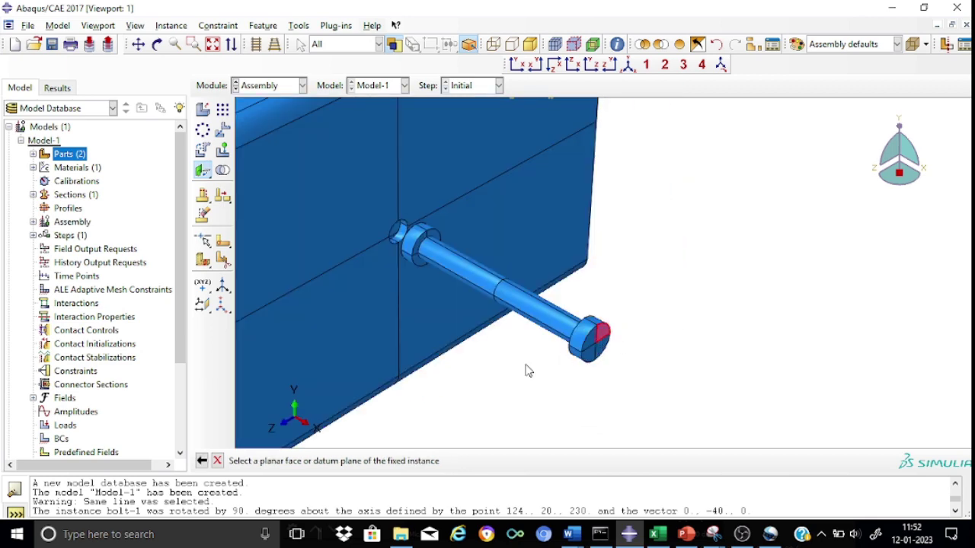
click(340, 367)
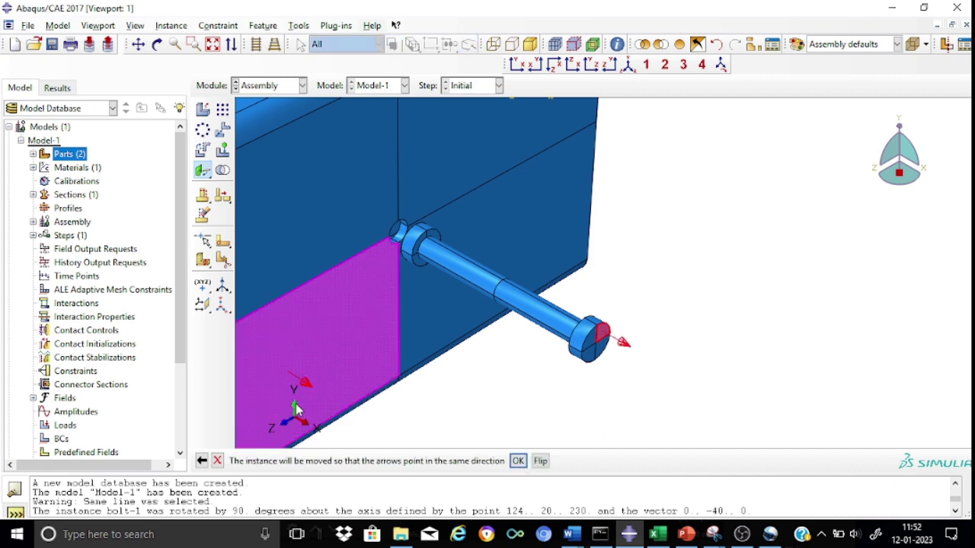
click(518, 462)
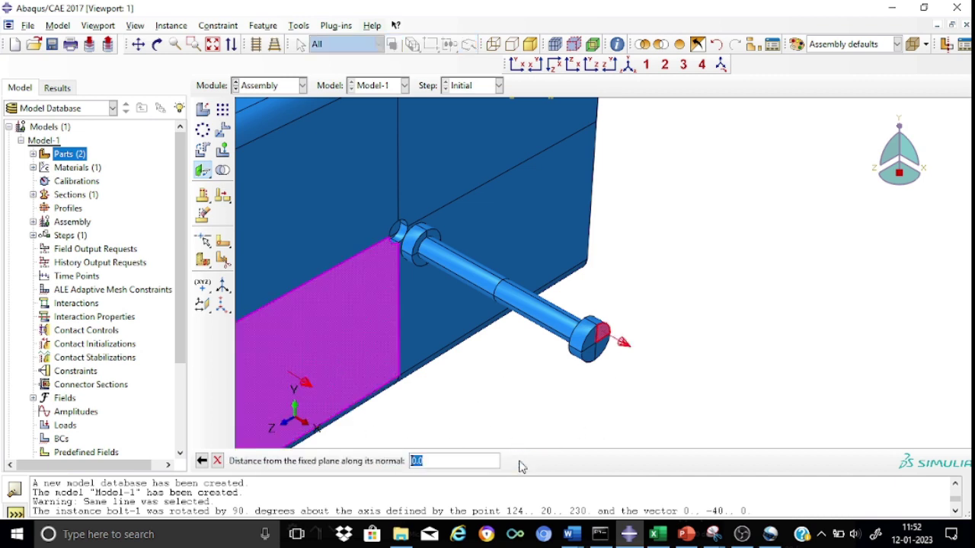
click(428, 460)
text(15)
key(Return)
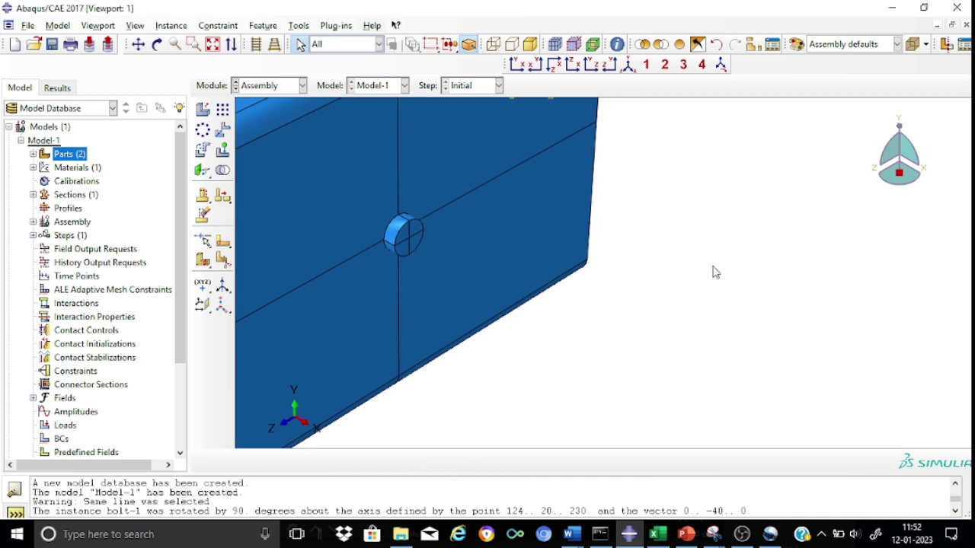
Step: Examine from several angles how the bolt passes through the beam and how its heads sit against both side walls
click(628, 65)
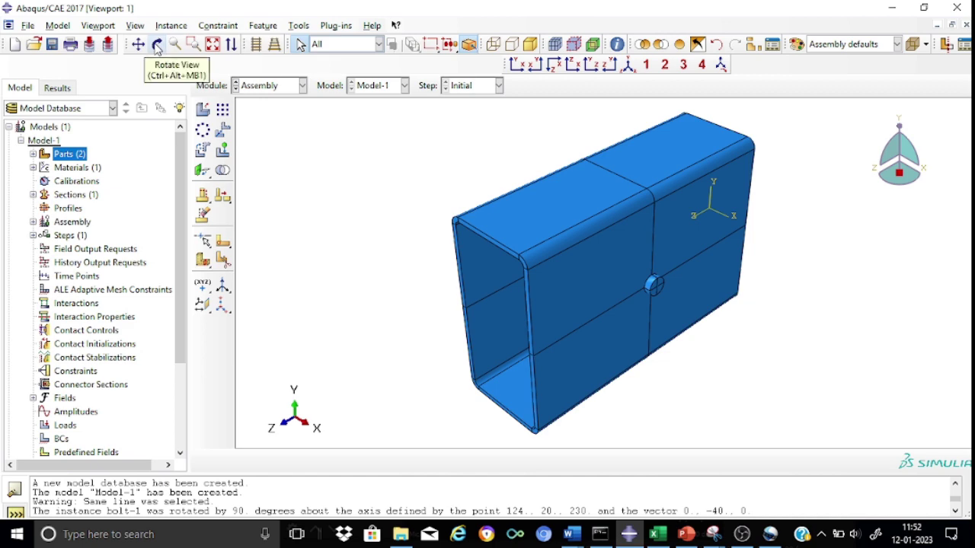
click(157, 47)
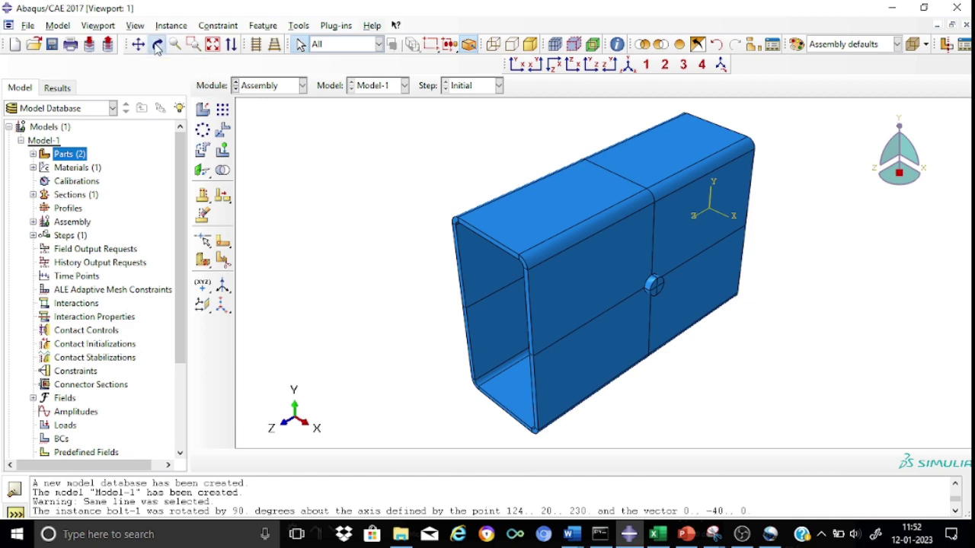
drag(496, 251, 572, 243)
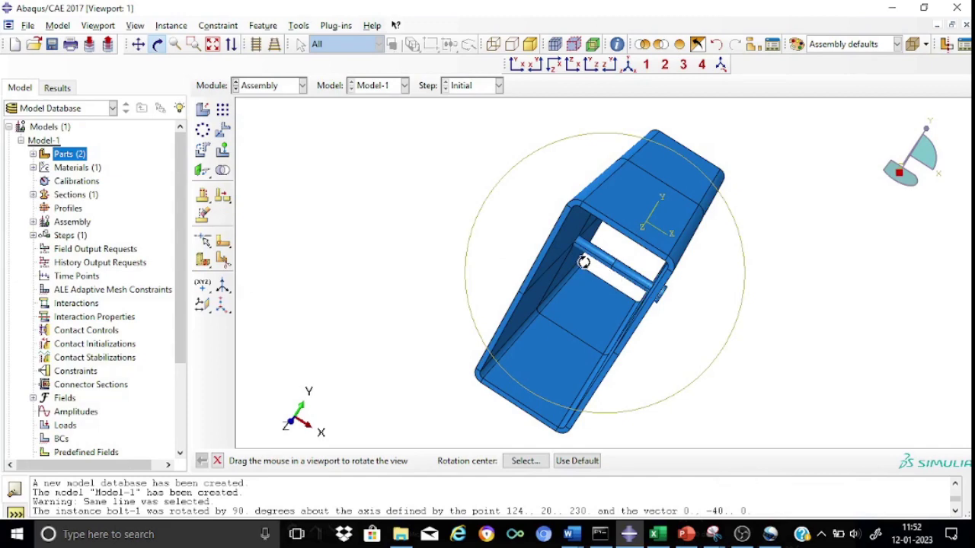
mouse_move(549, 224)
mouse_down()
mouse_move(640, 278)
mouse_move(617, 264)
mouse_up()
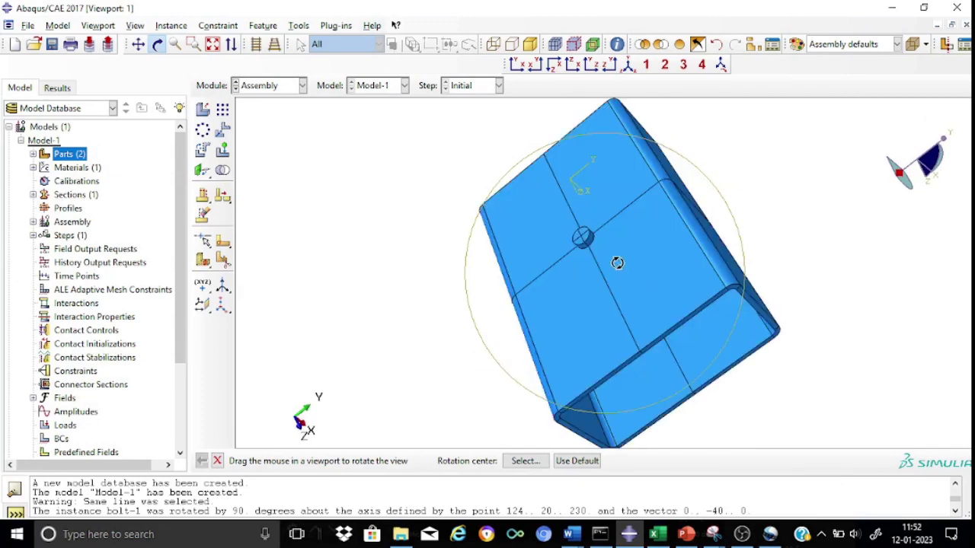
drag(583, 229, 594, 227)
scroll(595, 227, up, 5)
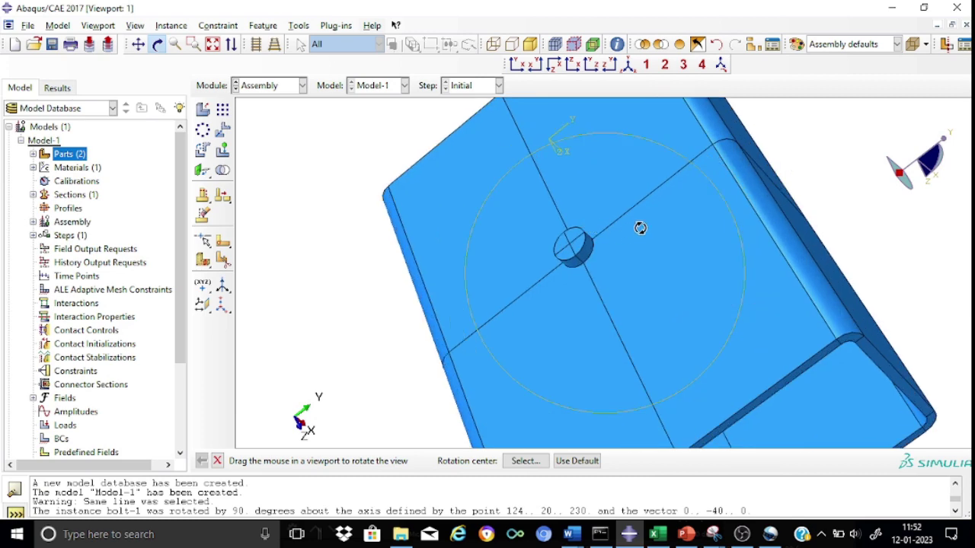
click(630, 66)
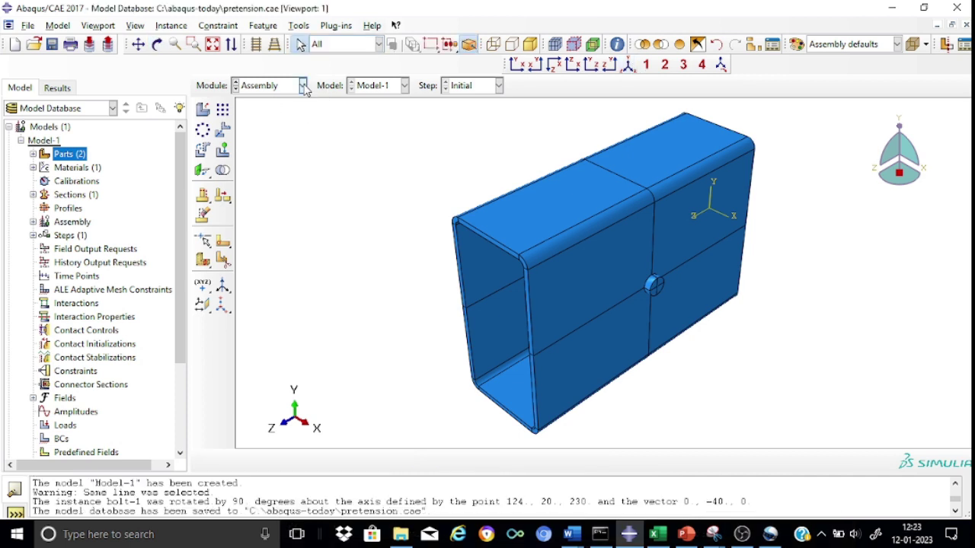
Step: Switch to the Step module and create a Static, General step named Step-pretension after the Initial step
click(303, 86)
click(255, 141)
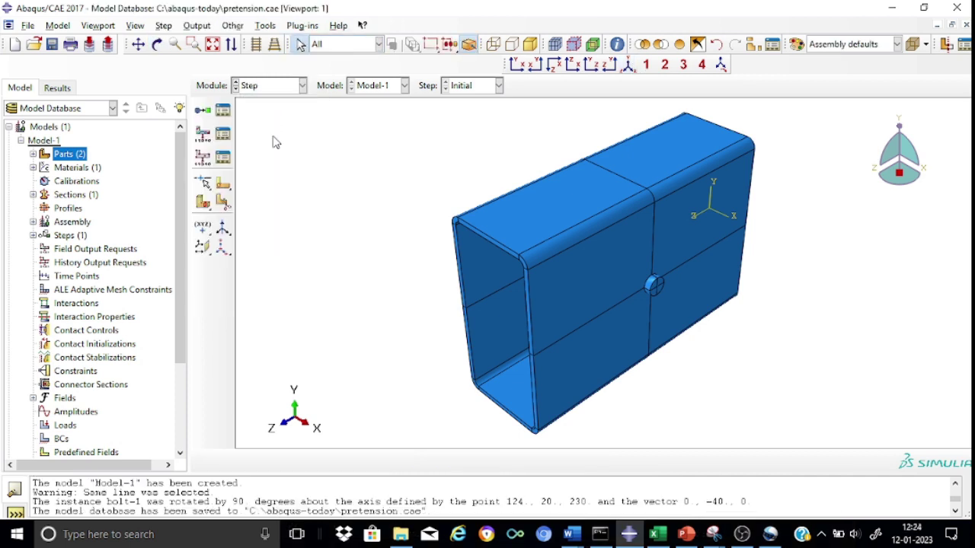
click(203, 110)
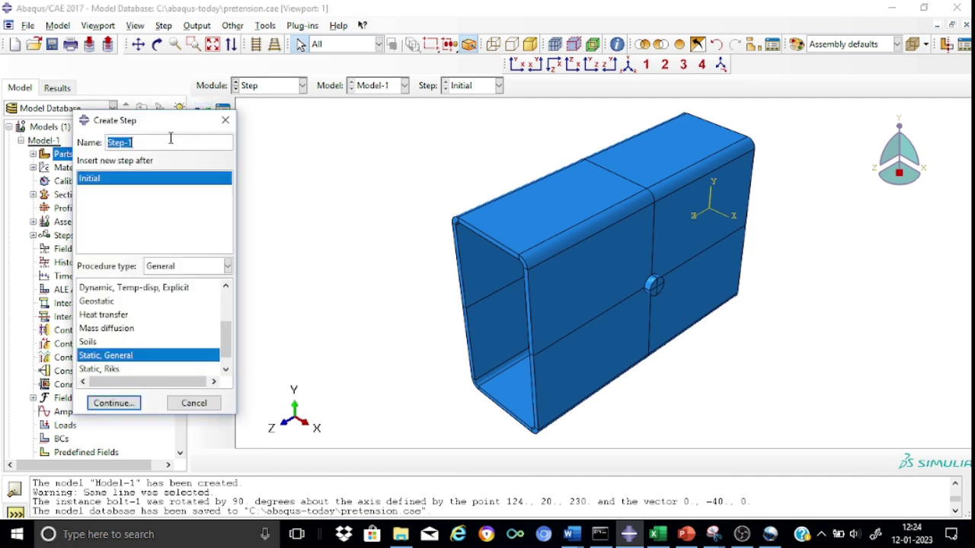
click(138, 142)
text(lo)
key(BackSpace)
key(BackSpace)
key(BackSpace)
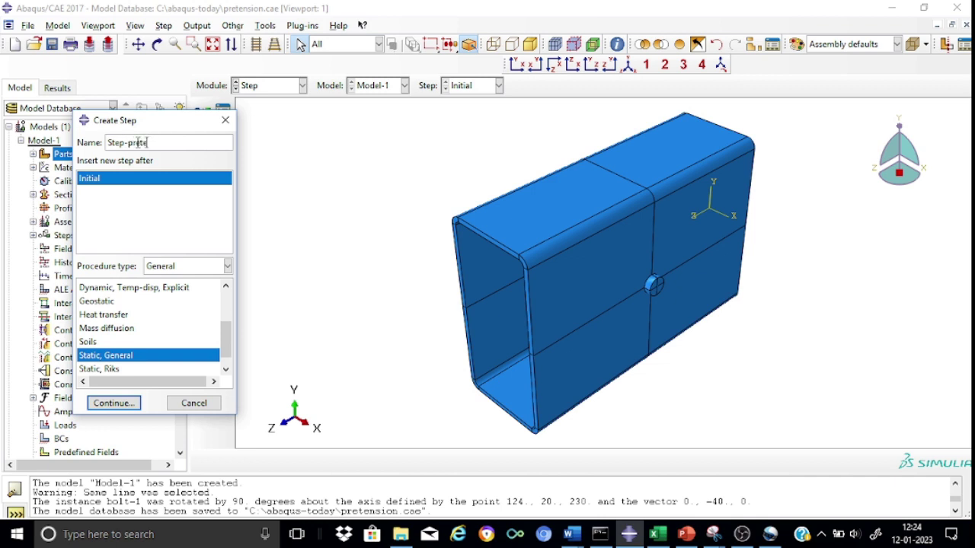
text(pretension)
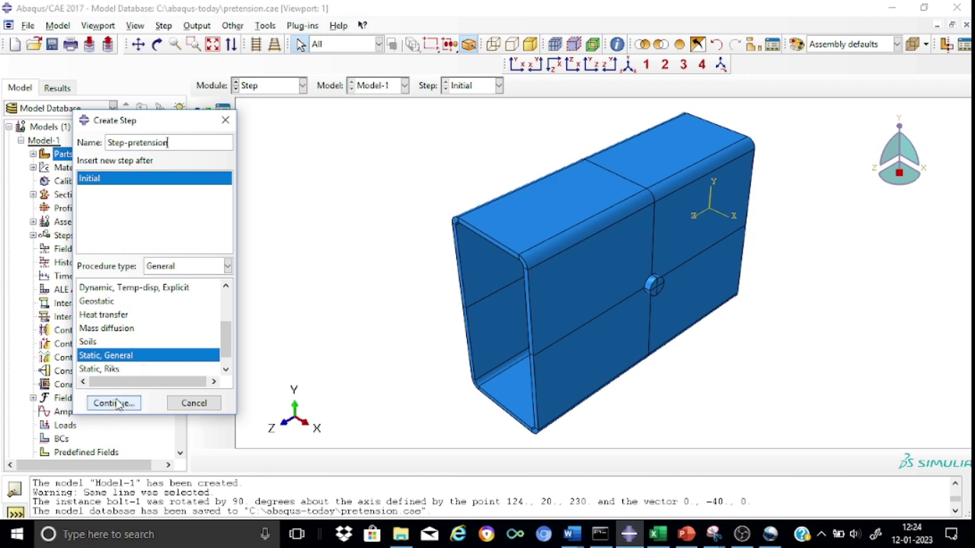
click(114, 403)
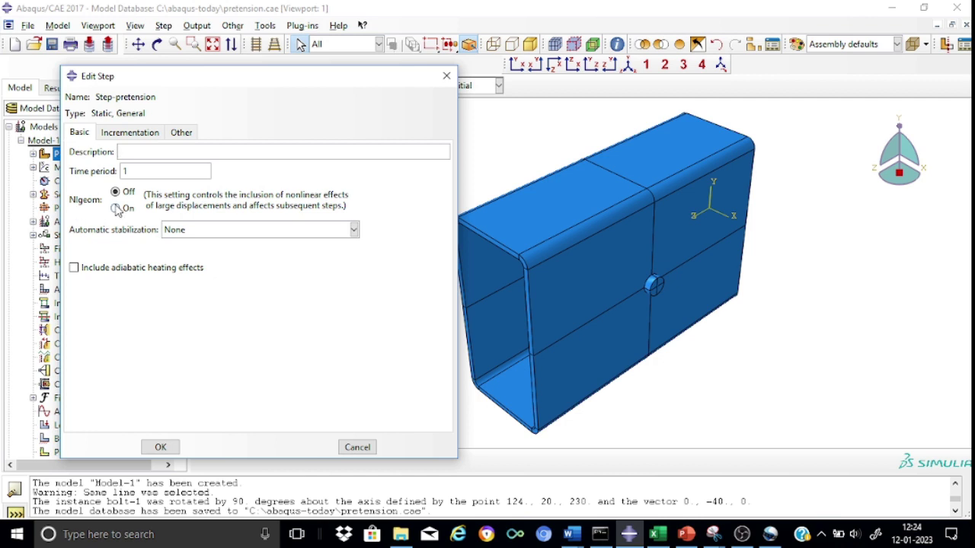
Step: Set the pretension step's automatic stabilization to Specify dissipated energy fraction and its initial increment size to 0.05
click(354, 229)
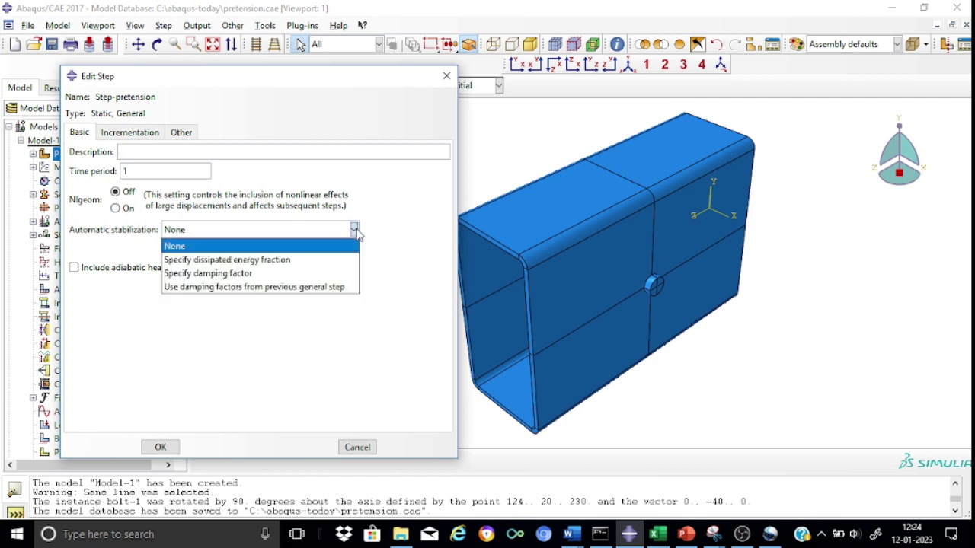
click(290, 263)
click(155, 133)
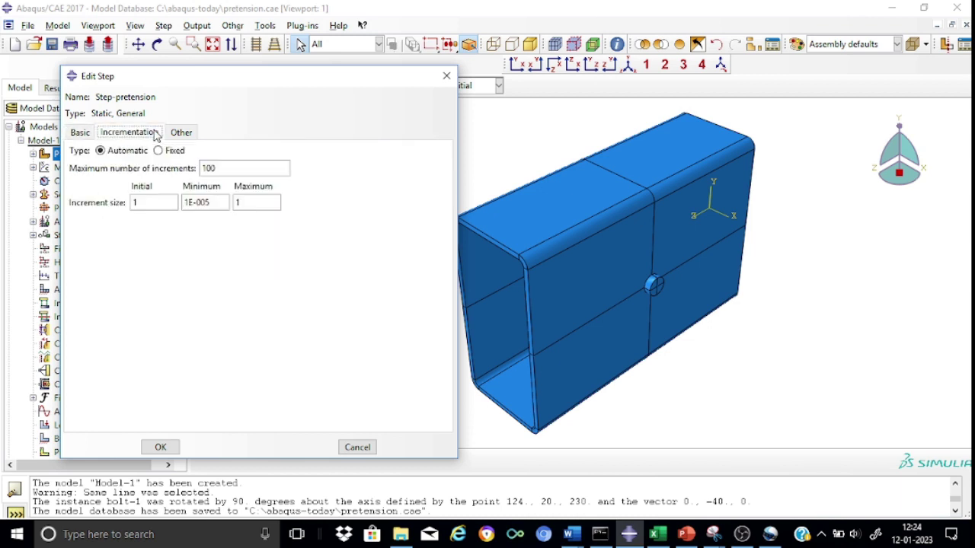
click(150, 205)
key(BackSpace)
text(0.)
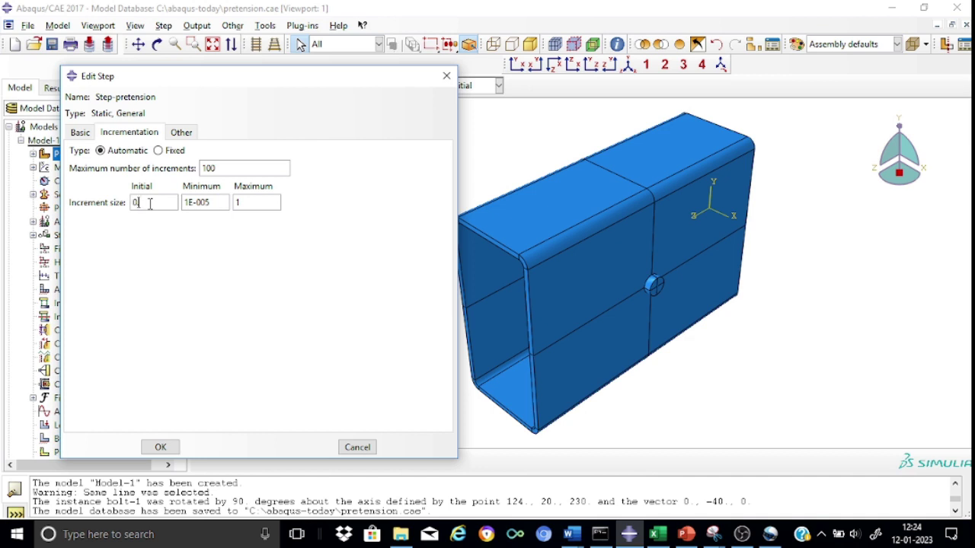
text(05)
Step: Set the maximum increment size to 0.1, the minimum to 1E-015 and the maximum number of increments to 100000, and accept the step
double_click(245, 204)
text(0)
click(203, 202)
key(BackSpace)
text(1)
click(232, 170)
text(000)
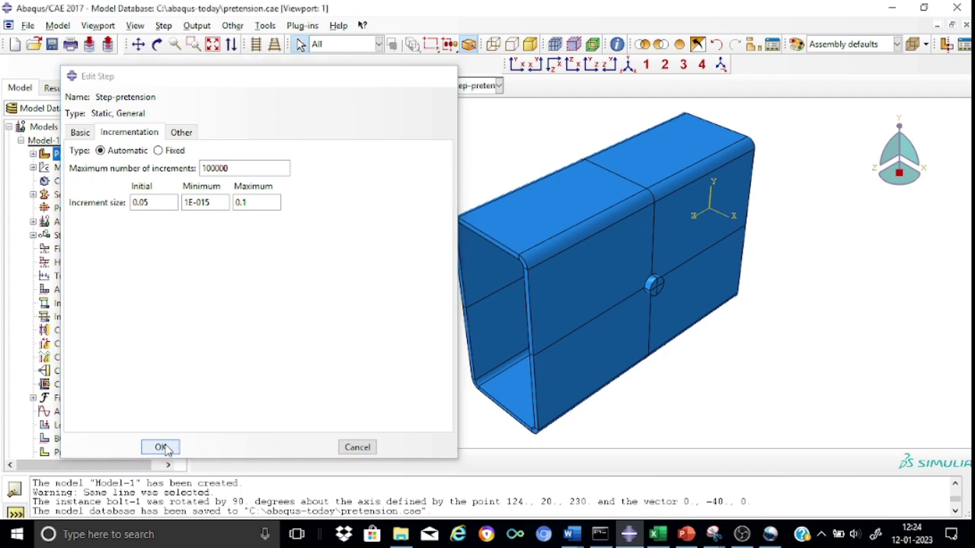
click(161, 448)
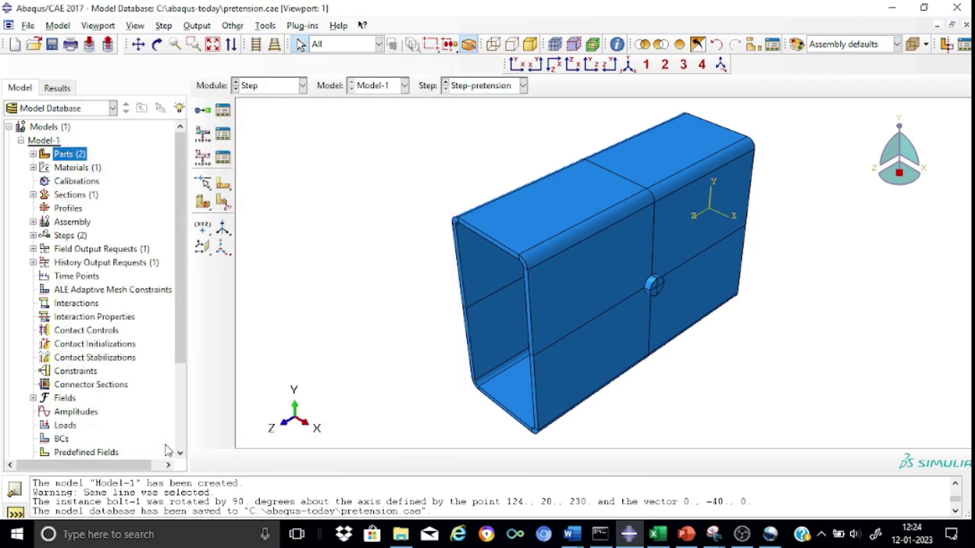
Step: Switch to the Interaction module and start a Contact interaction property with the default name
click(302, 85)
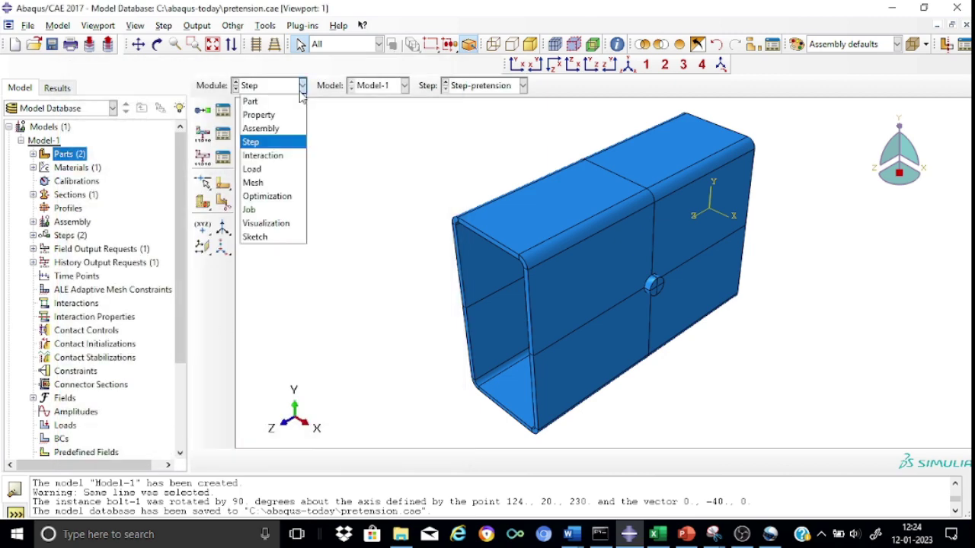
click(277, 157)
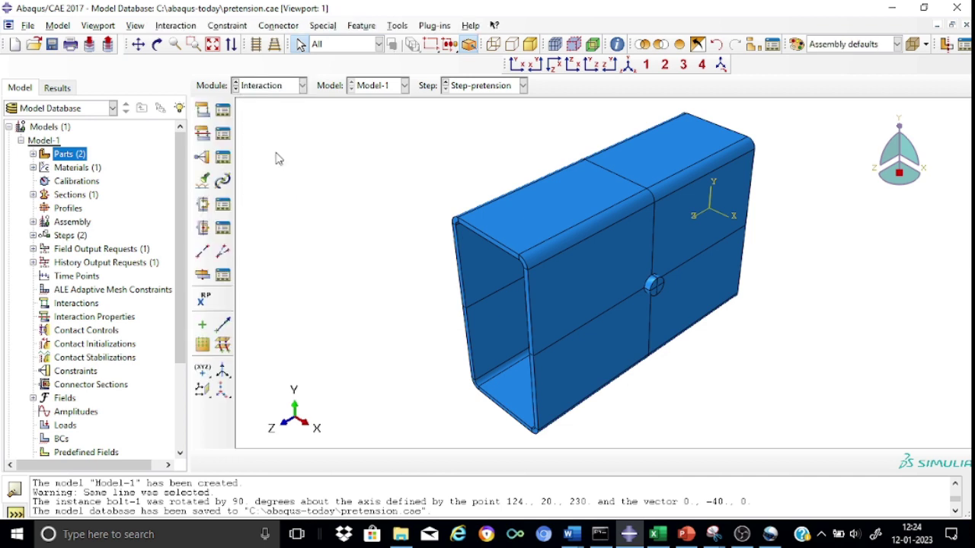
click(203, 133)
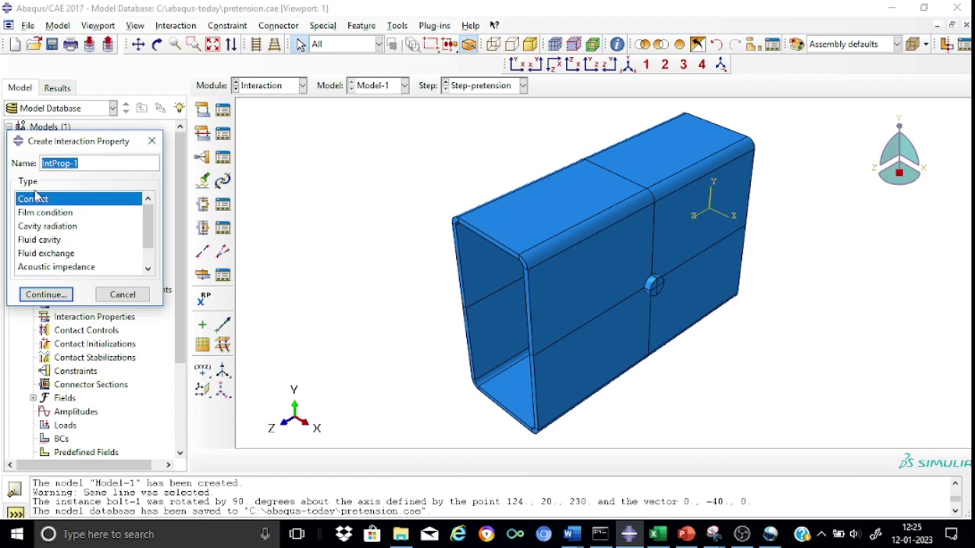
click(48, 297)
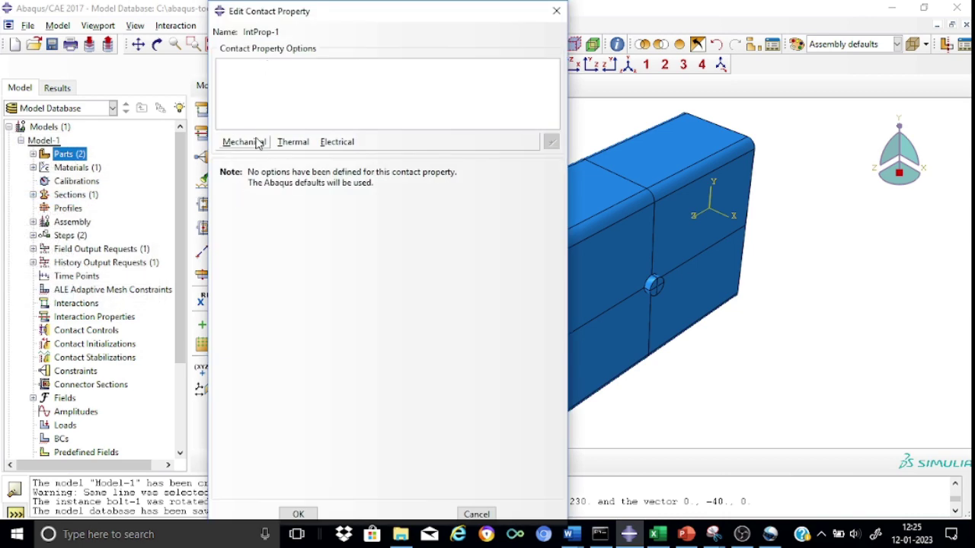
Step: Add tangential behavior to the contact property with Penalty friction and a friction coefficient of 0.30
click(258, 143)
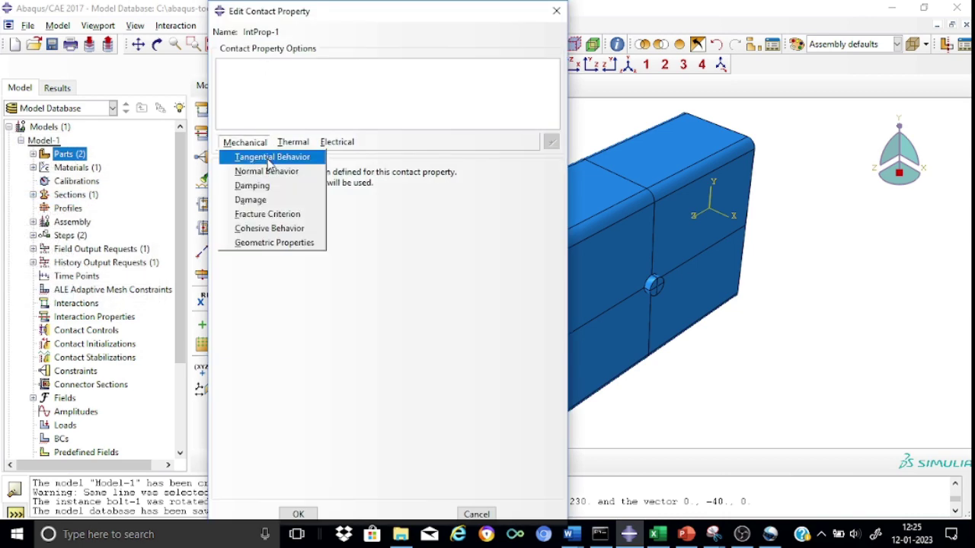
click(270, 157)
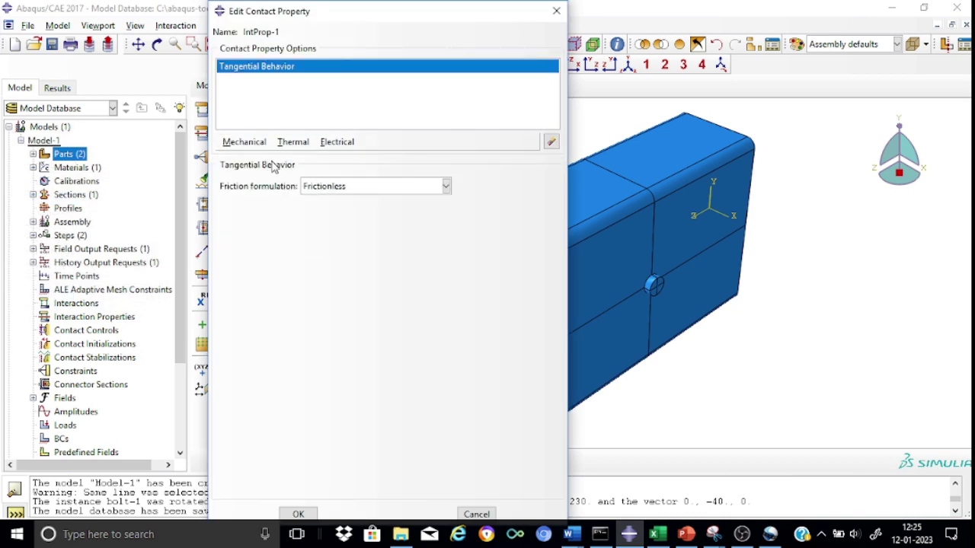
click(446, 186)
click(354, 216)
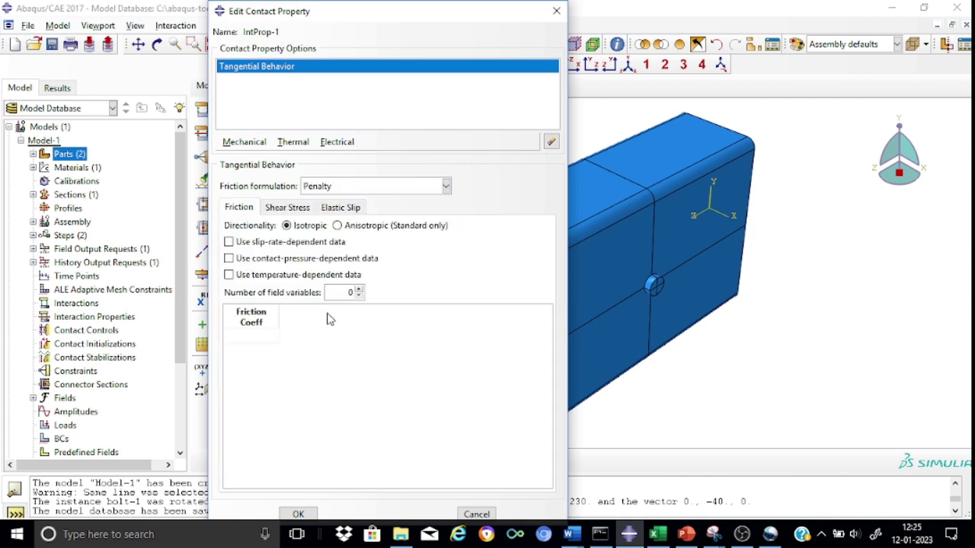
click(257, 336)
text(0.30)
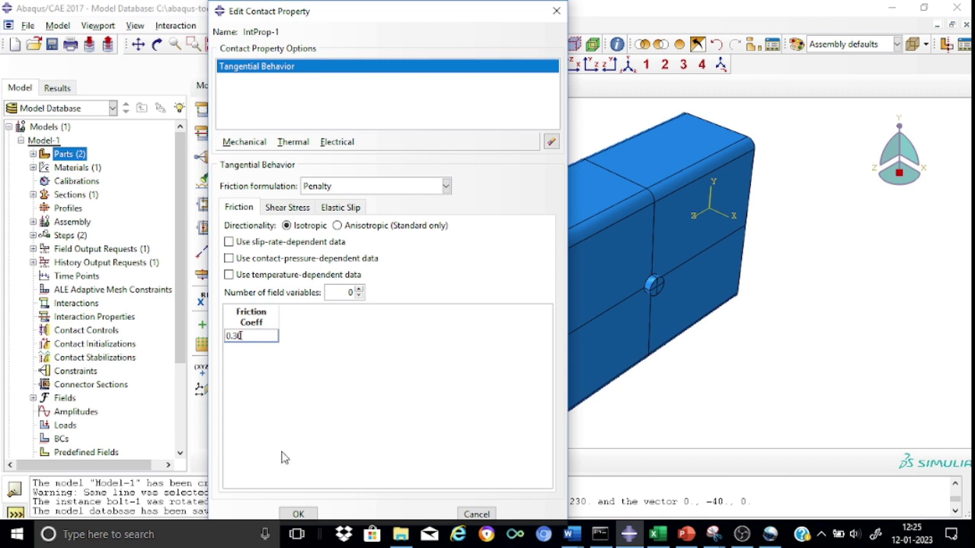
Step: Add normal behavior with "Hard" Contact and separation allowed to the contact property, and accept the property
click(262, 143)
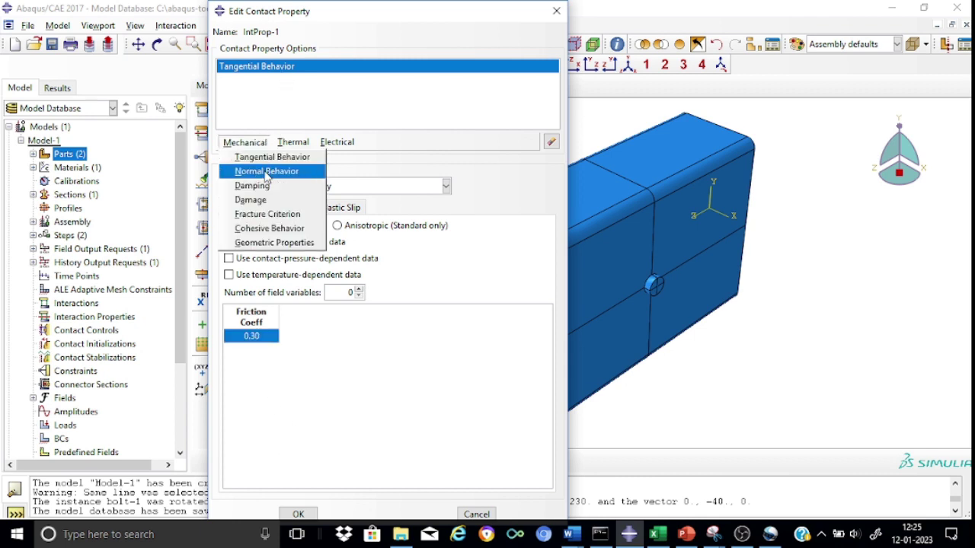
click(265, 172)
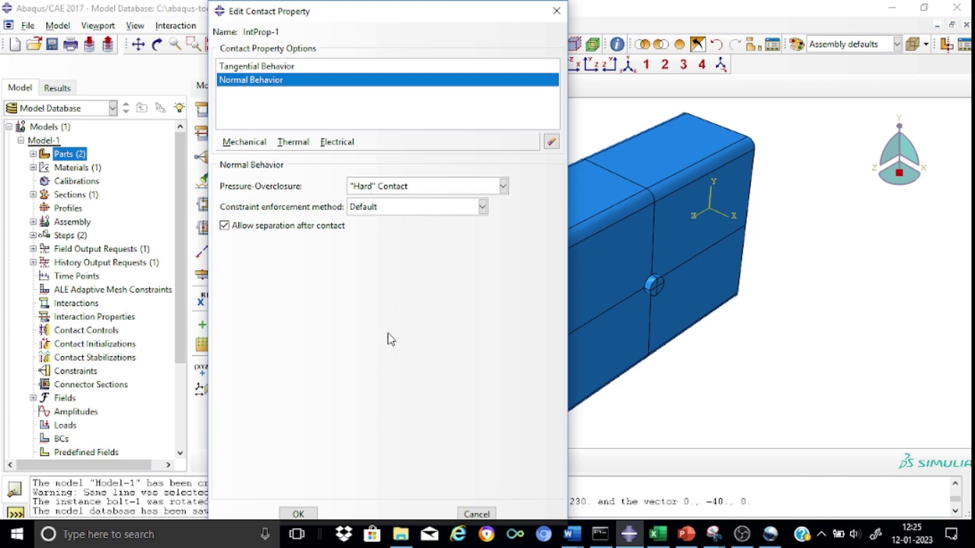
click(298, 514)
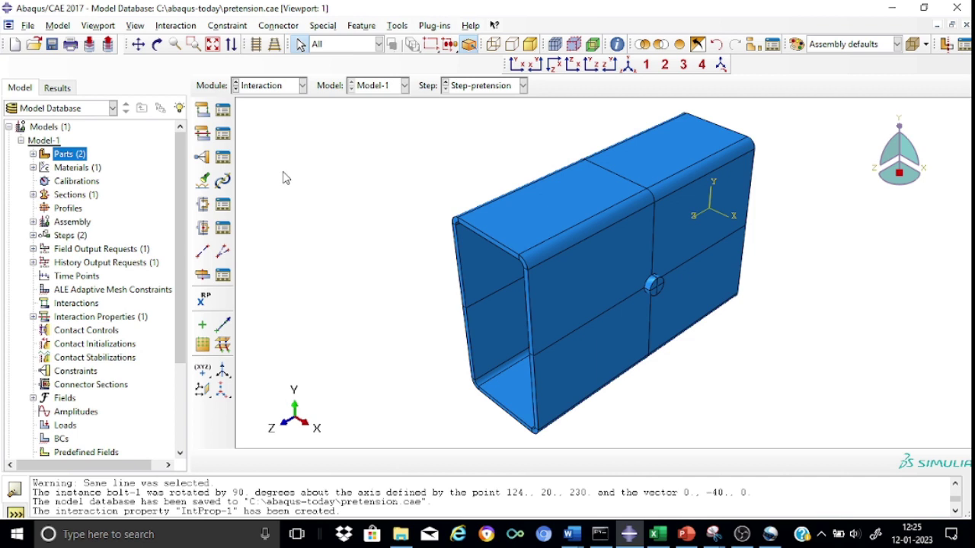
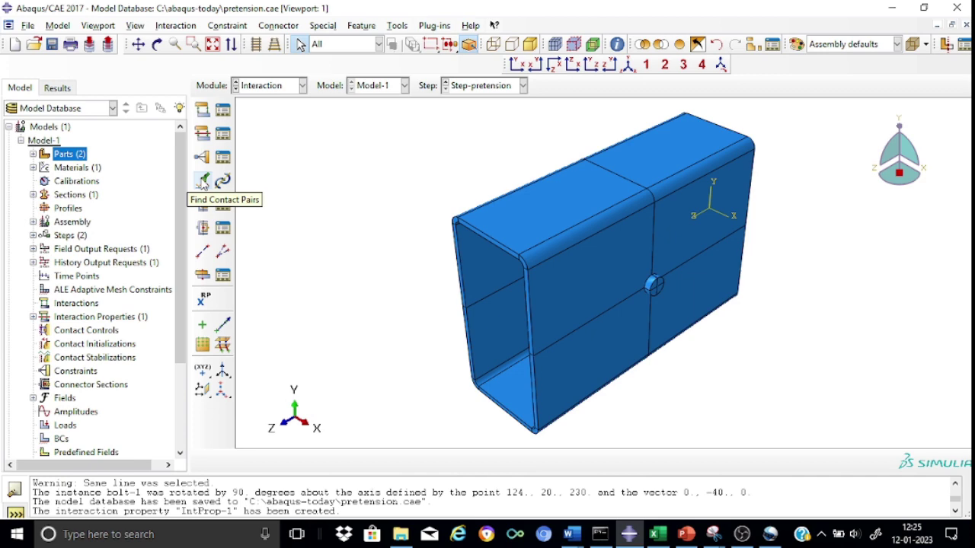
Step: Find contact pairs across the whole model using a separation tolerance of 1 and a surface extension angle of 20
click(203, 181)
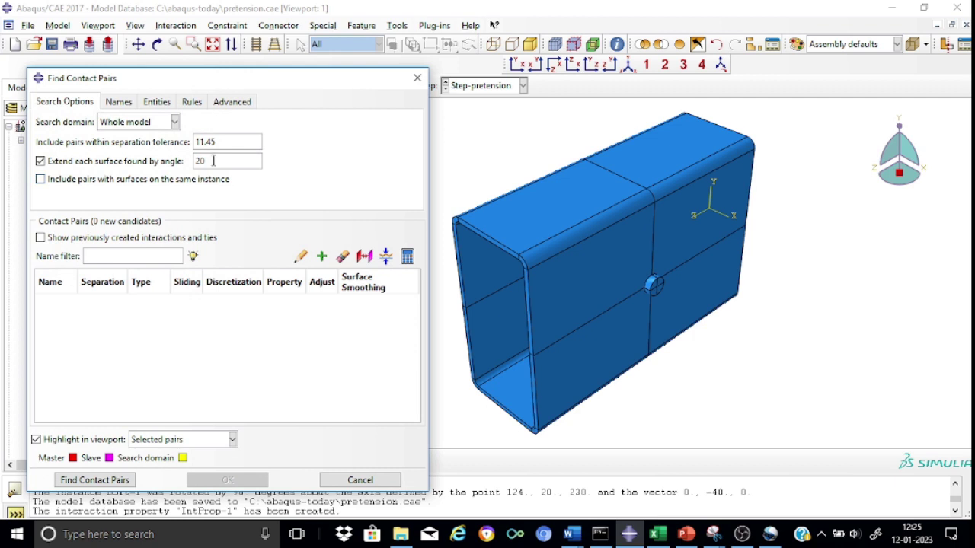
click(230, 145)
key(BackSpace)
key(BackSpace)
key(BackSpace)
key(BackSpace)
click(115, 483)
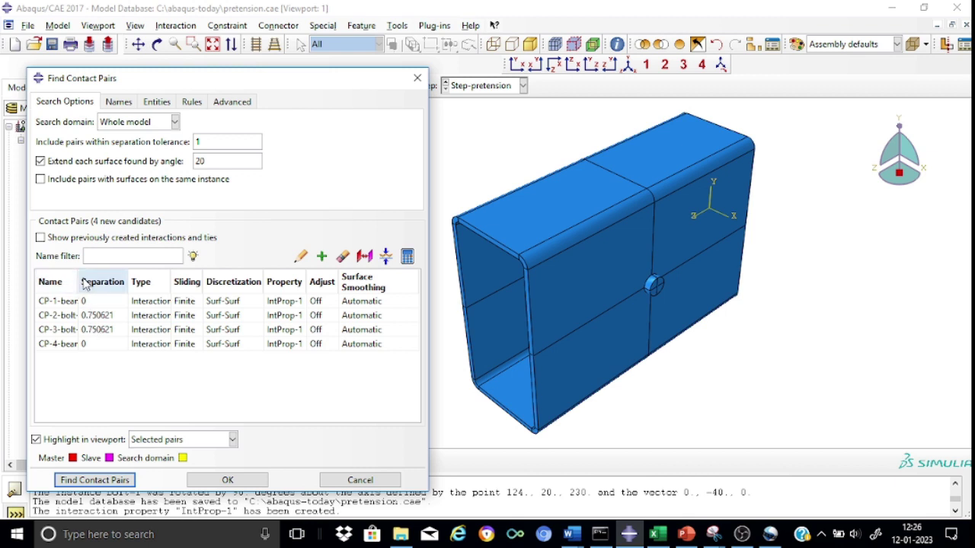
Step: Review the candidate beam-to-bolt contact pairs by highlighting them in the model, and accept all of them as interactions
drag(77, 274, 119, 284)
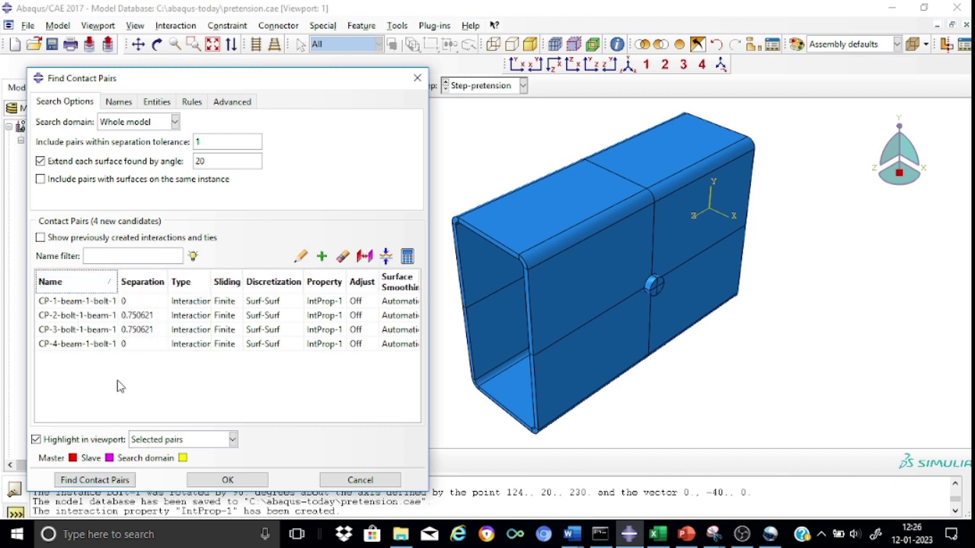
click(80, 302)
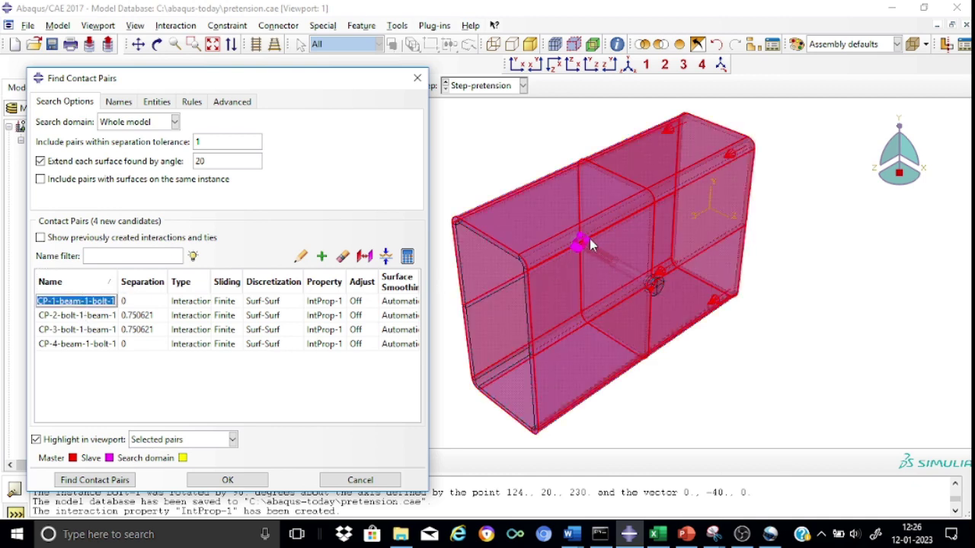
scroll(591, 244, up, 5)
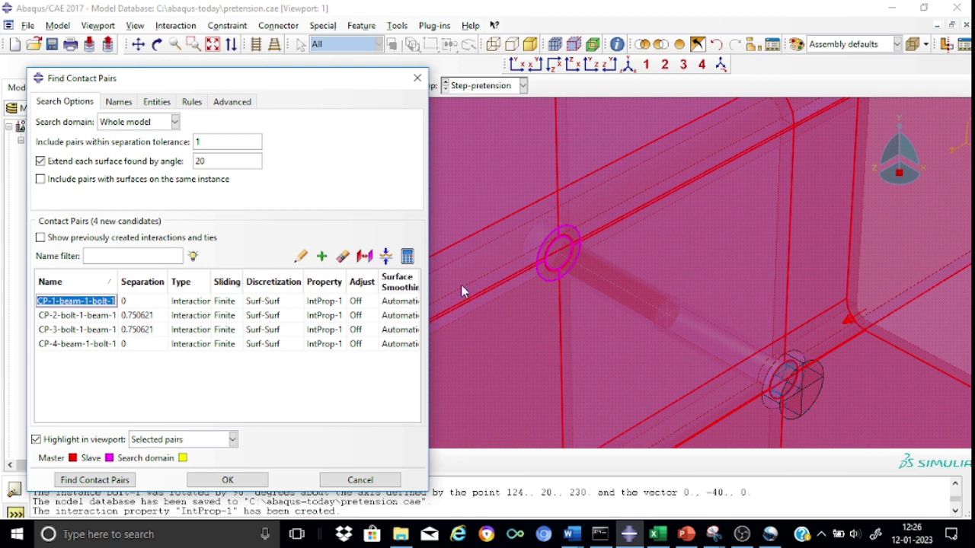
click(64, 333)
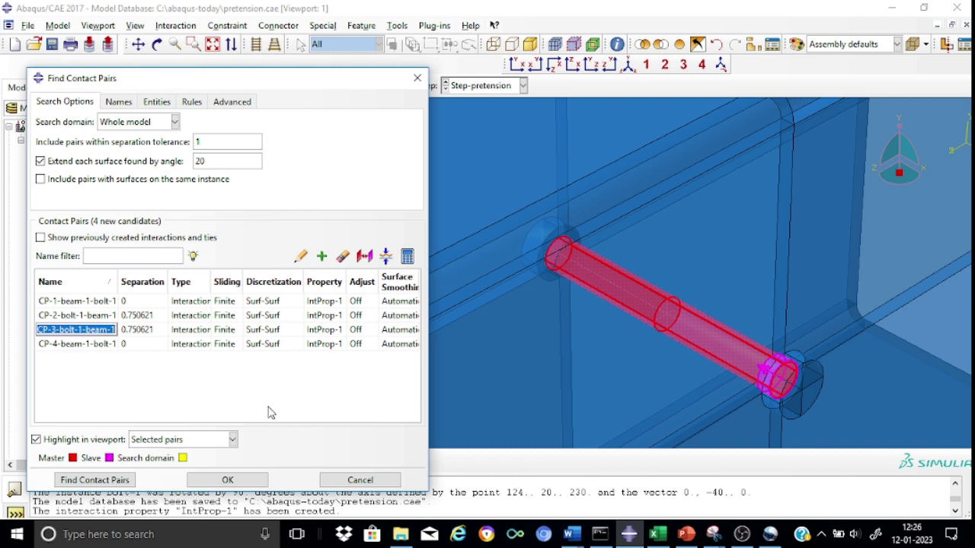
click(135, 396)
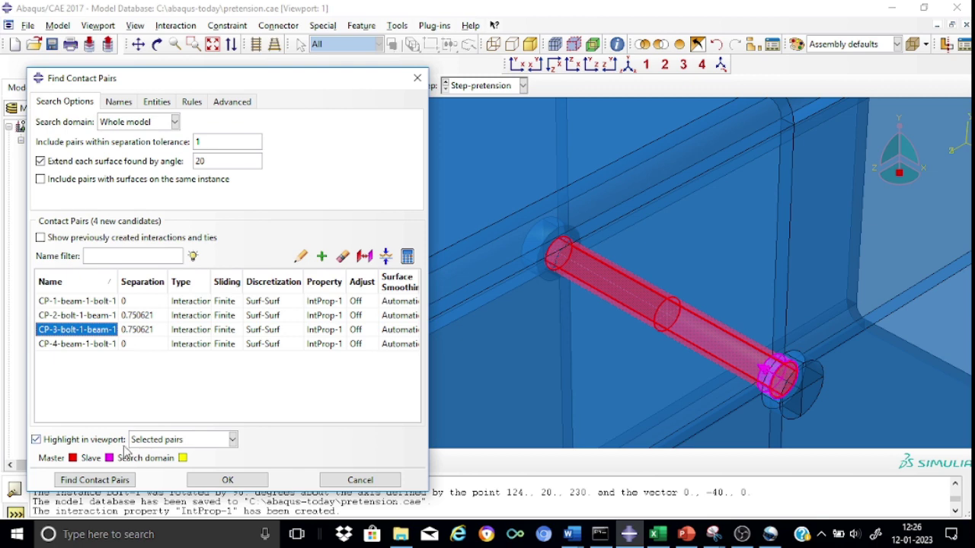
click(223, 481)
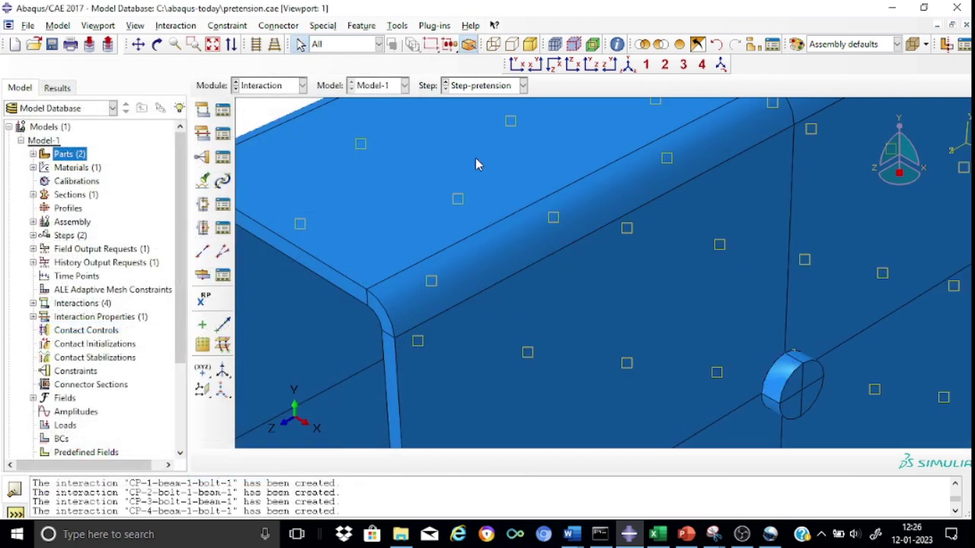
Step: Switch to the Load module and start a Displacement/Rotation boundary condition named BC-pinned in Step-pretension
click(626, 74)
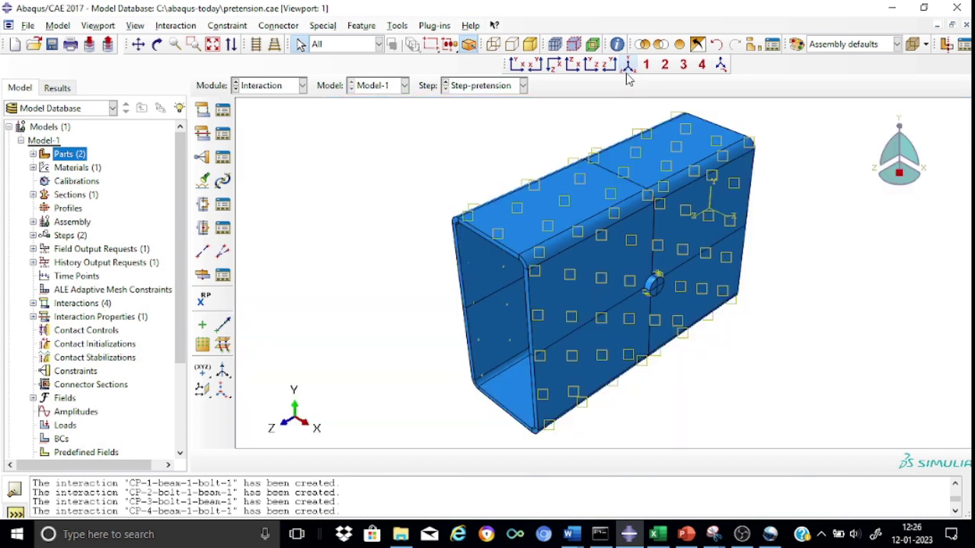
click(303, 87)
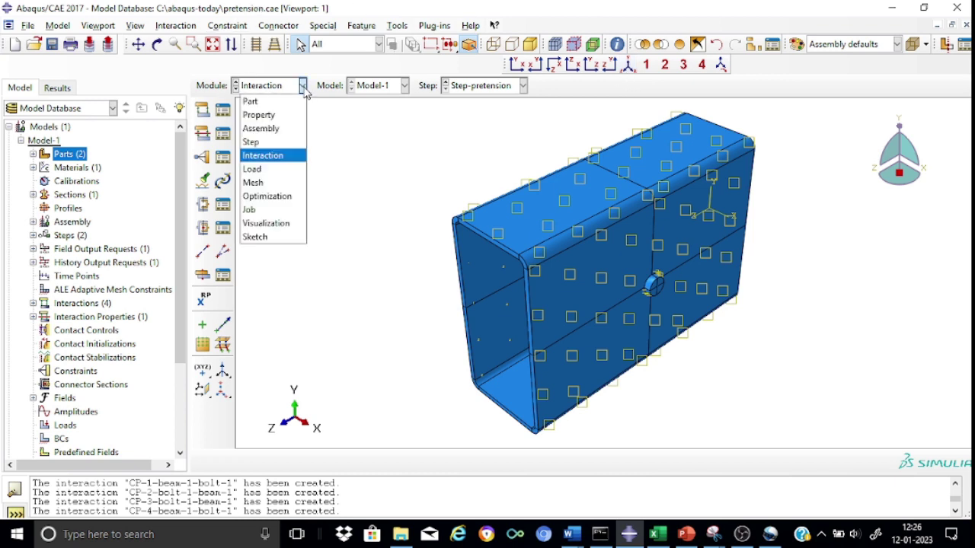
click(275, 171)
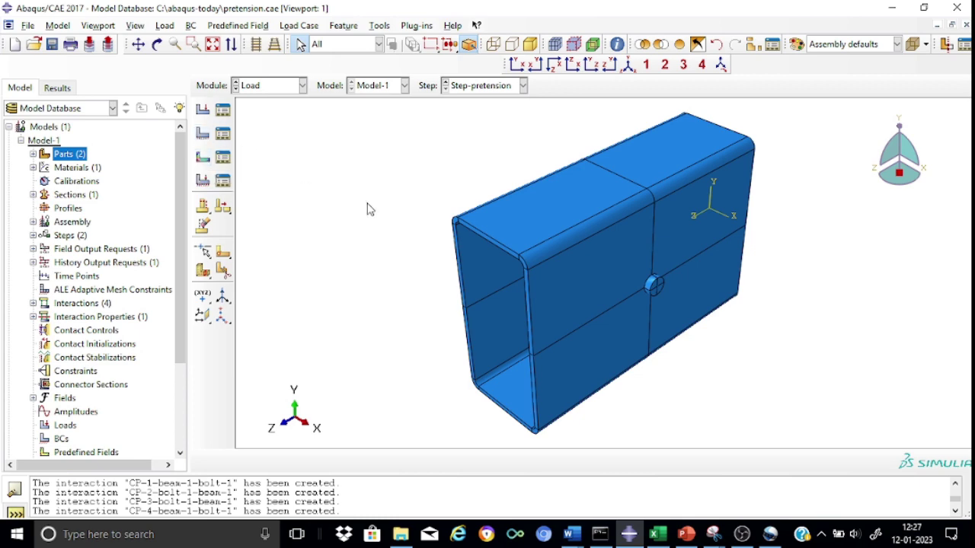
click(202, 137)
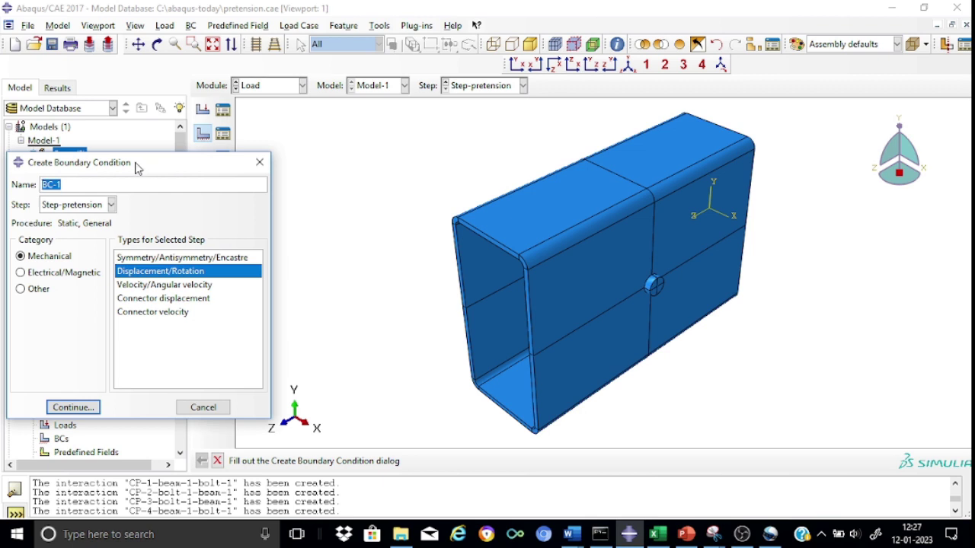
click(73, 183)
text(\pinned)
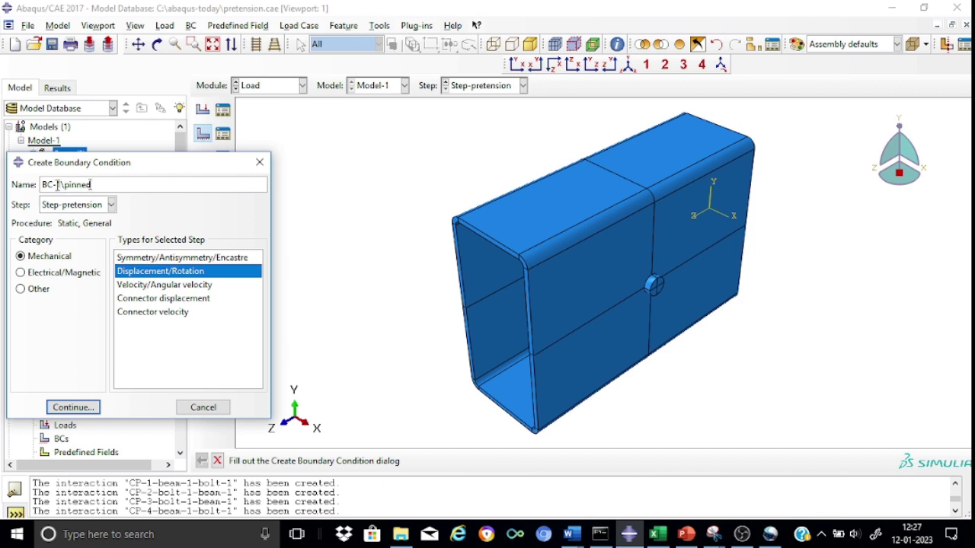
click(57, 186)
key(Delete)
key(Delete)
click(80, 412)
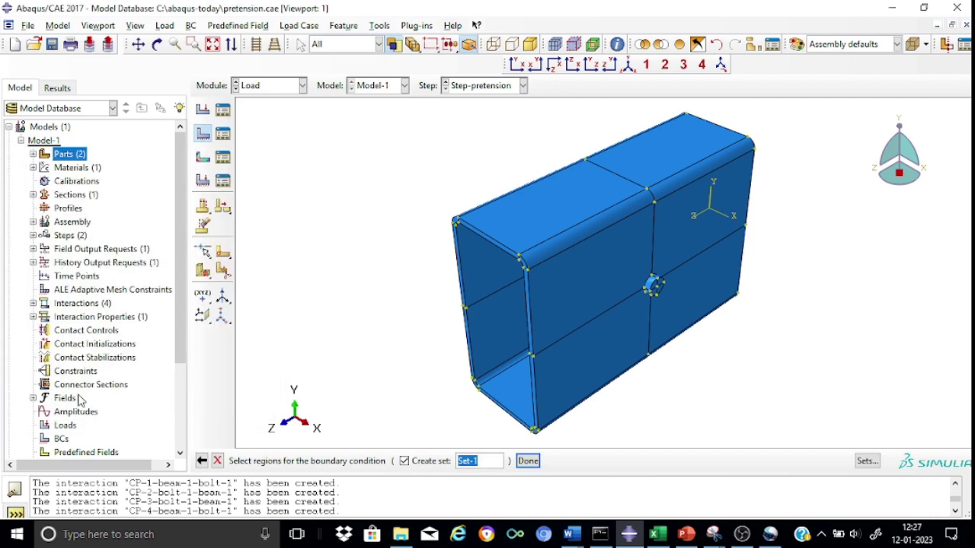
Step: Select the end faces at both open ends of the beam as the boundary condition region, saved as Set-1
scroll(386, 275, down, 3)
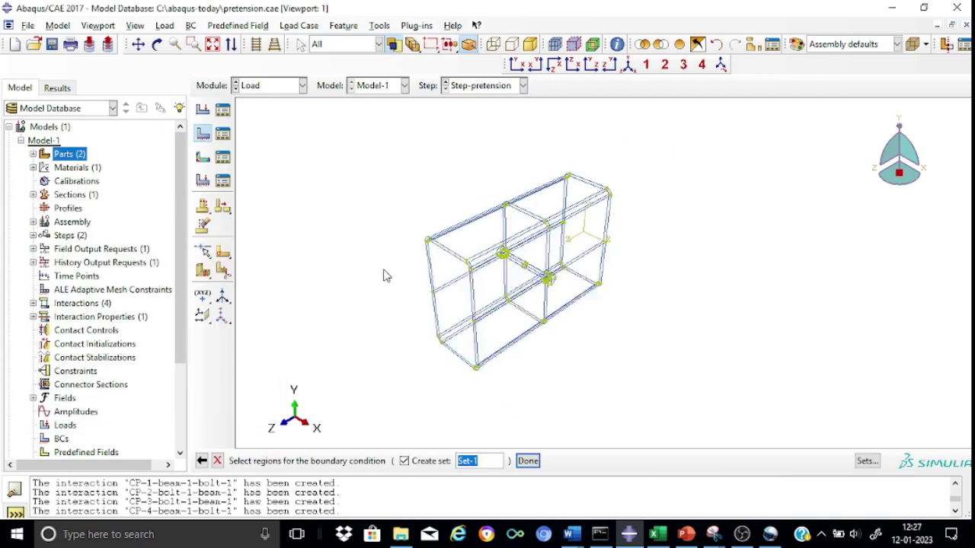
scroll(386, 275, up, 6)
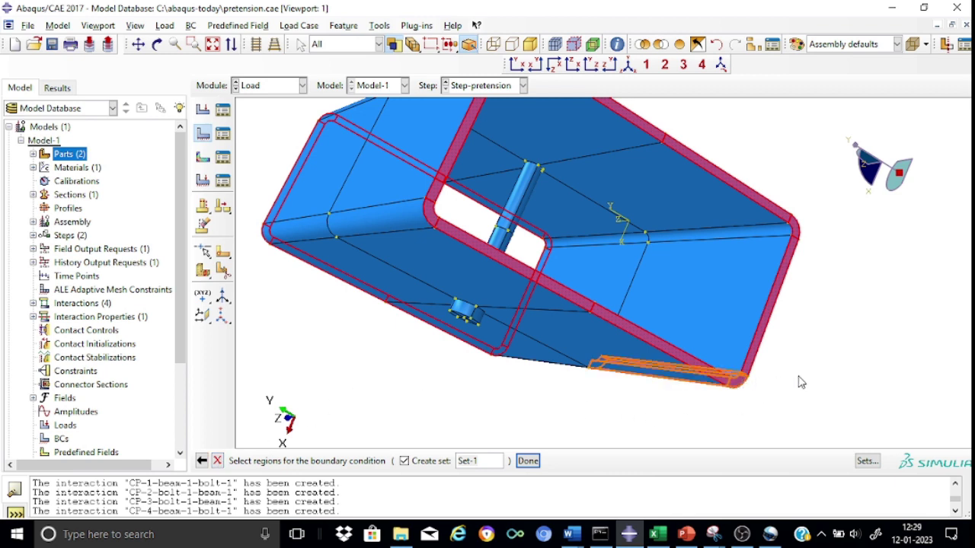
click(528, 460)
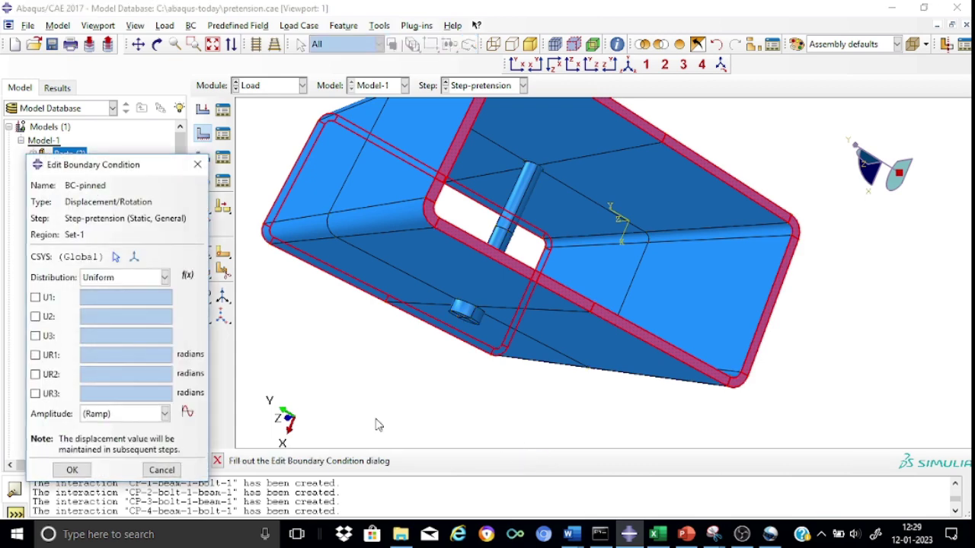
Step: Fix U1, U2 and U3 at 0 for the pinned boundary condition and accept it
click(35, 317)
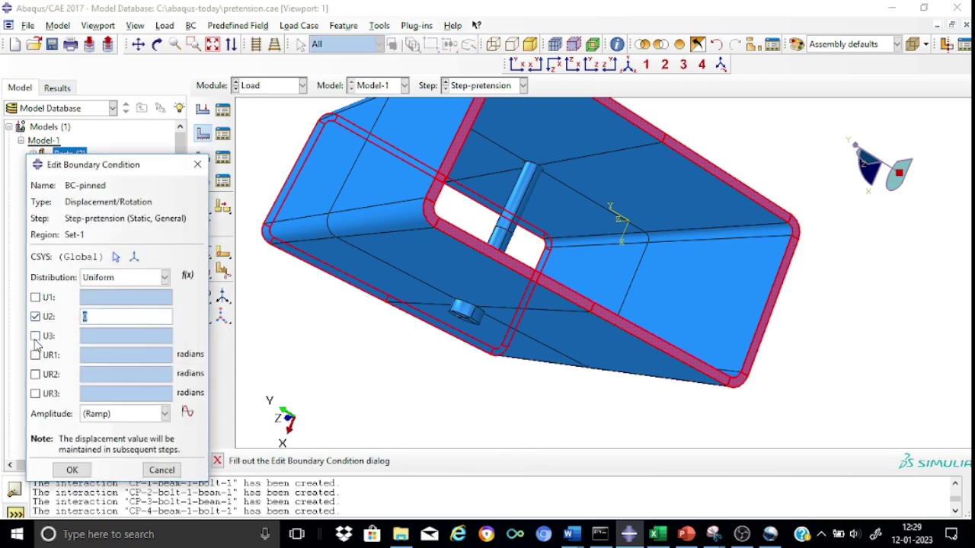
click(35, 335)
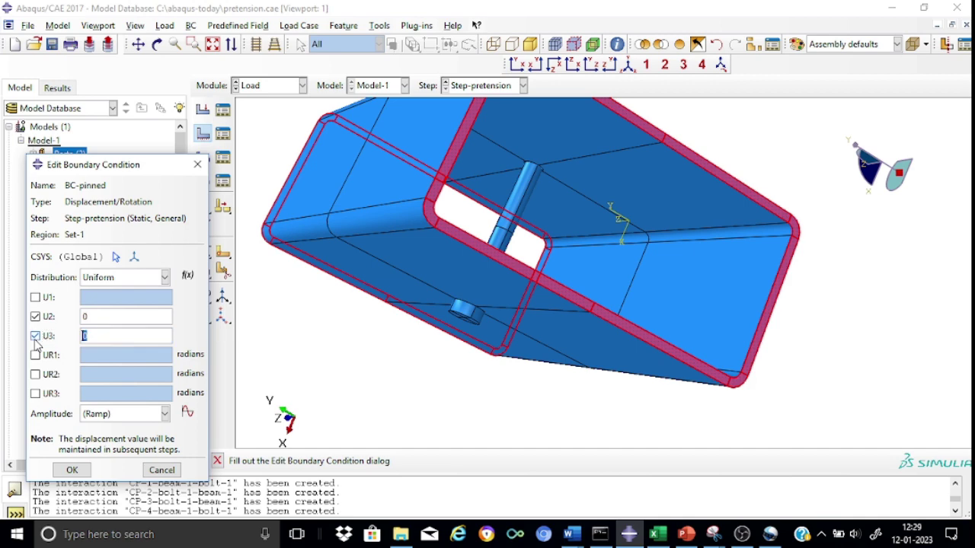
click(35, 299)
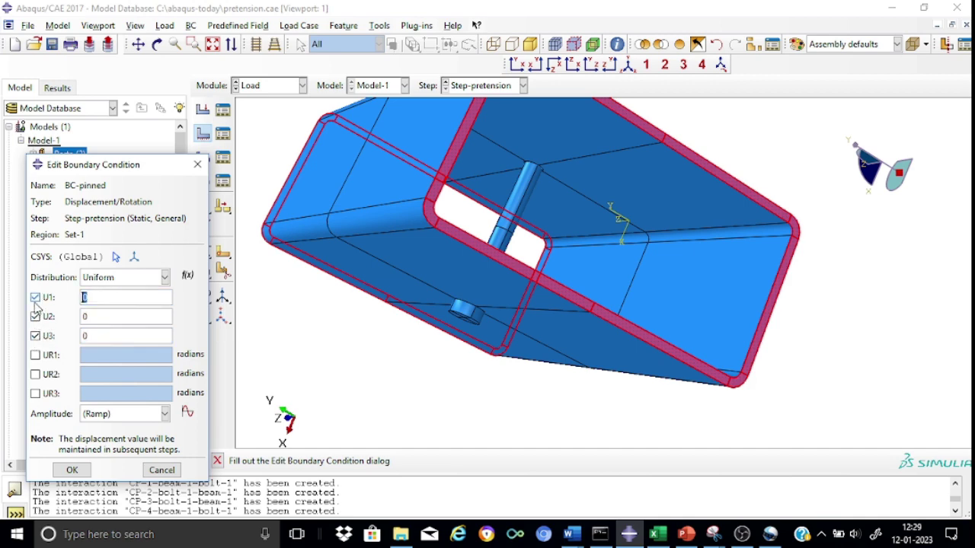
click(72, 470)
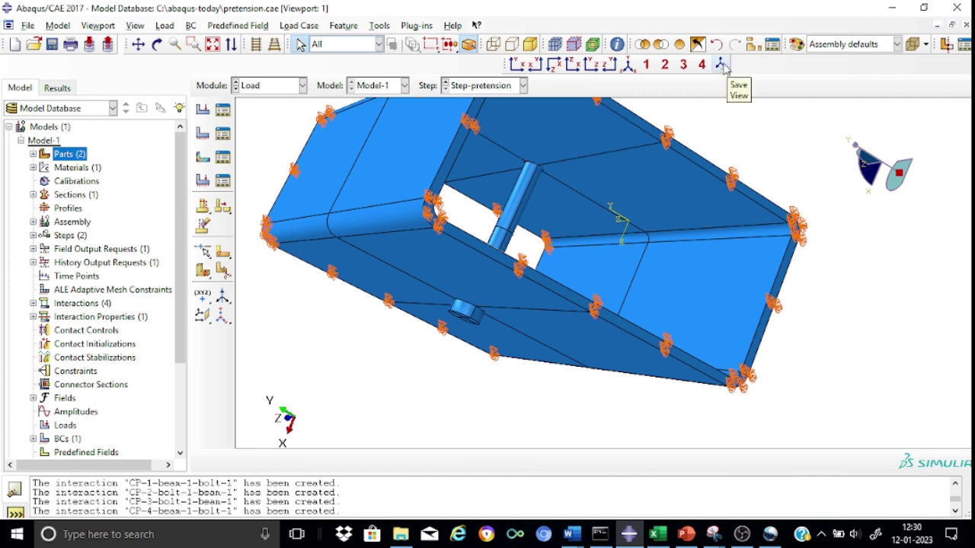
Step: Start a mechanical Bolt load named Load-pretension in Step-pretension
click(630, 68)
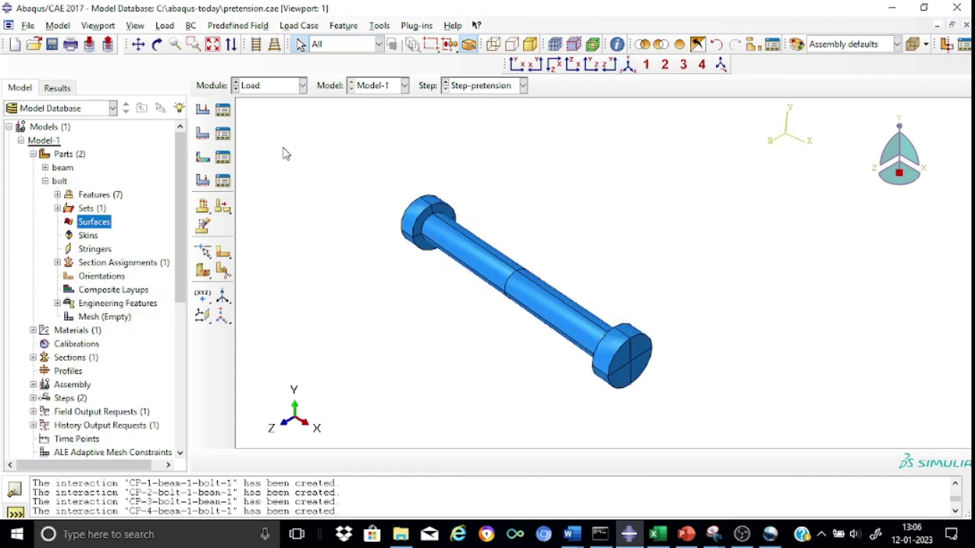
click(203, 112)
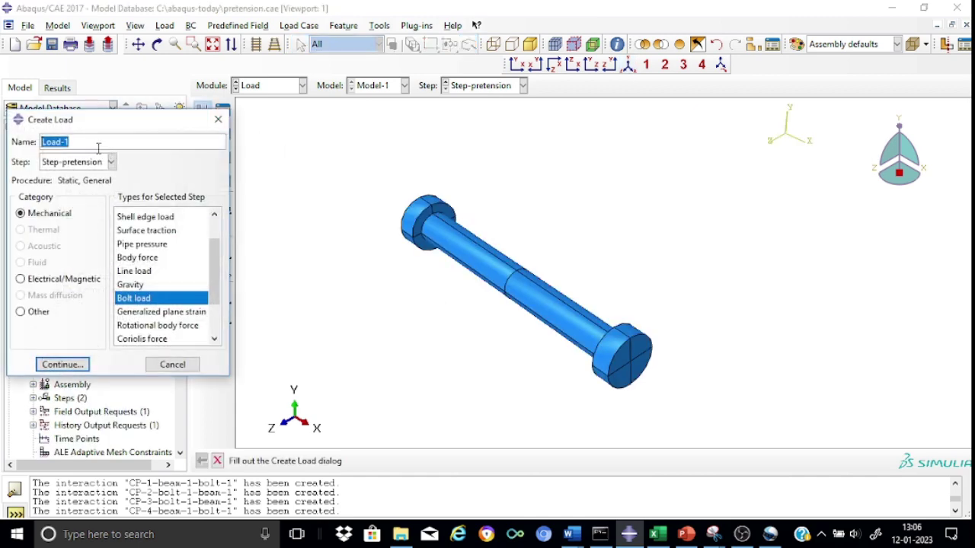
click(88, 144)
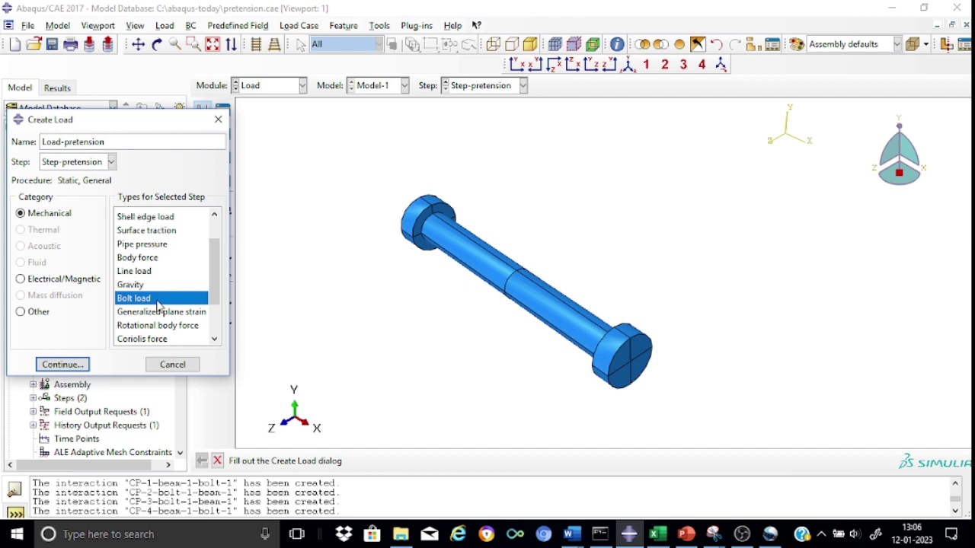
click(69, 365)
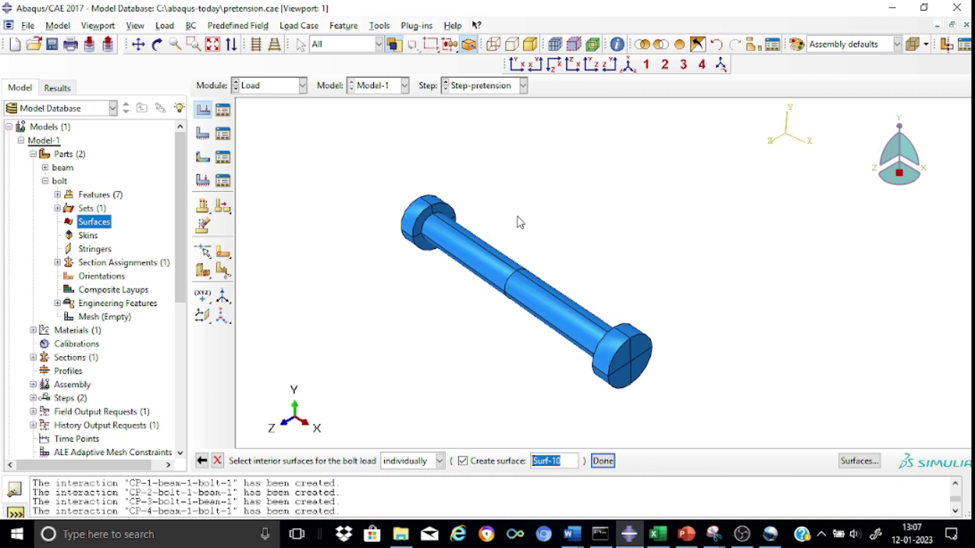
Step: Apply the bolt load to the interior mid-shank cross-section on its purple side, using the datum X axis as bolt centerline
drag(488, 225, 561, 353)
click(603, 461)
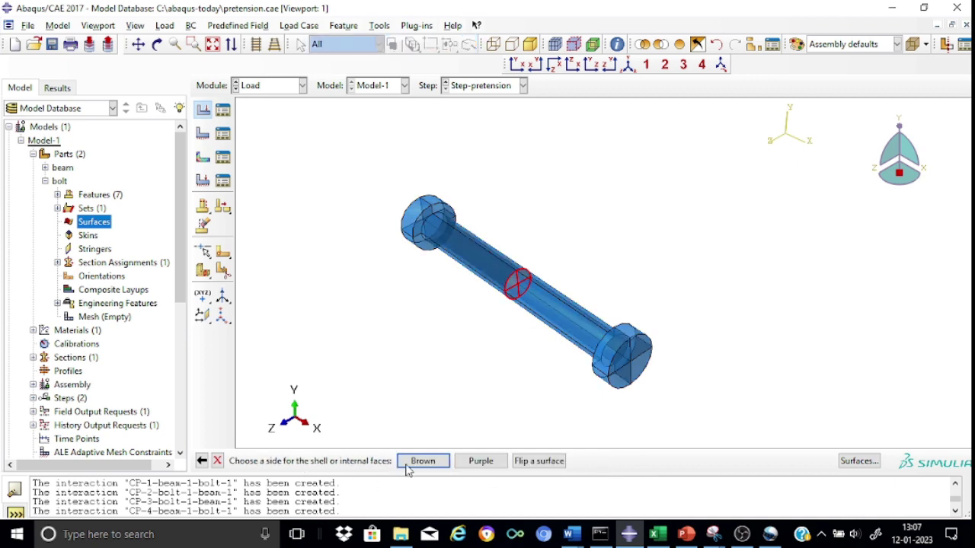
click(481, 462)
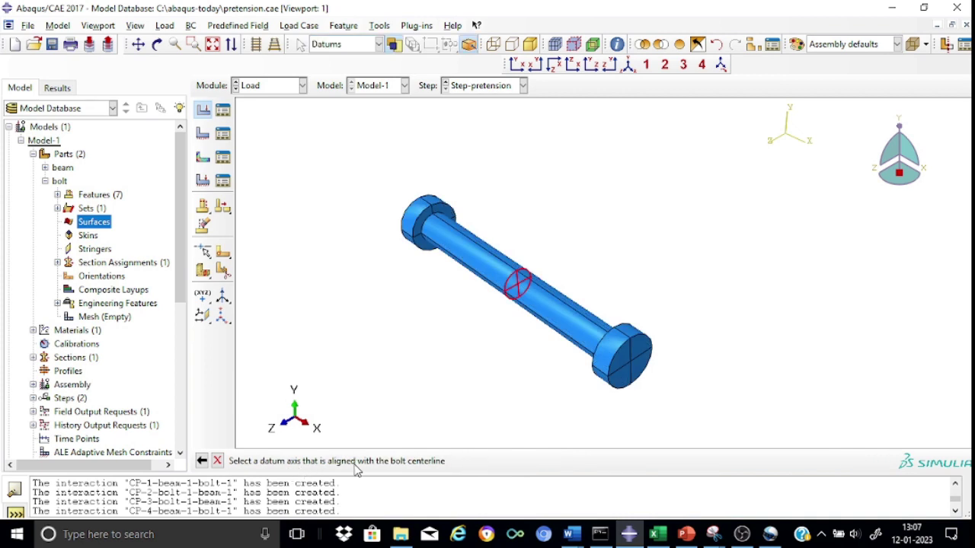
click(808, 149)
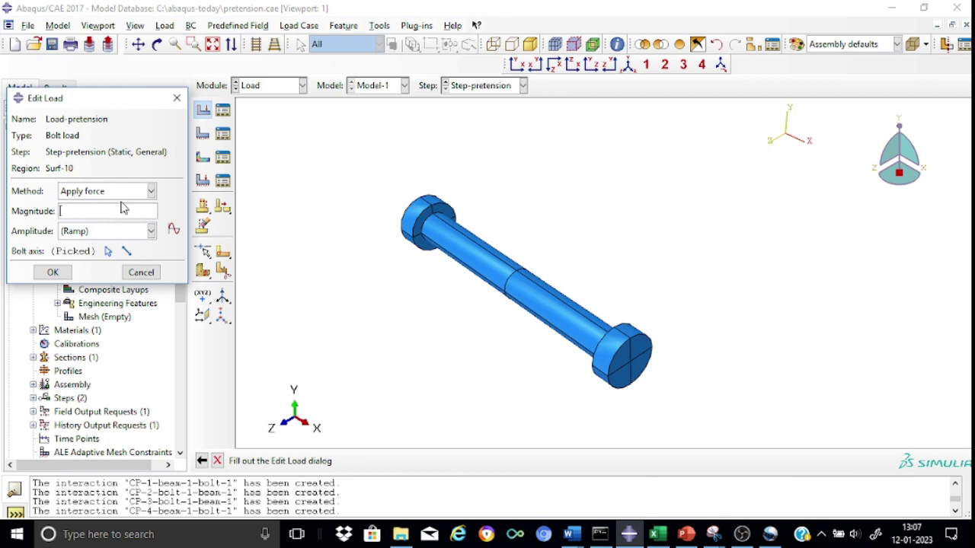
Step: Keep the bolt load method as Apply force, set its magnitude to 5000 and accept the load
click(152, 192)
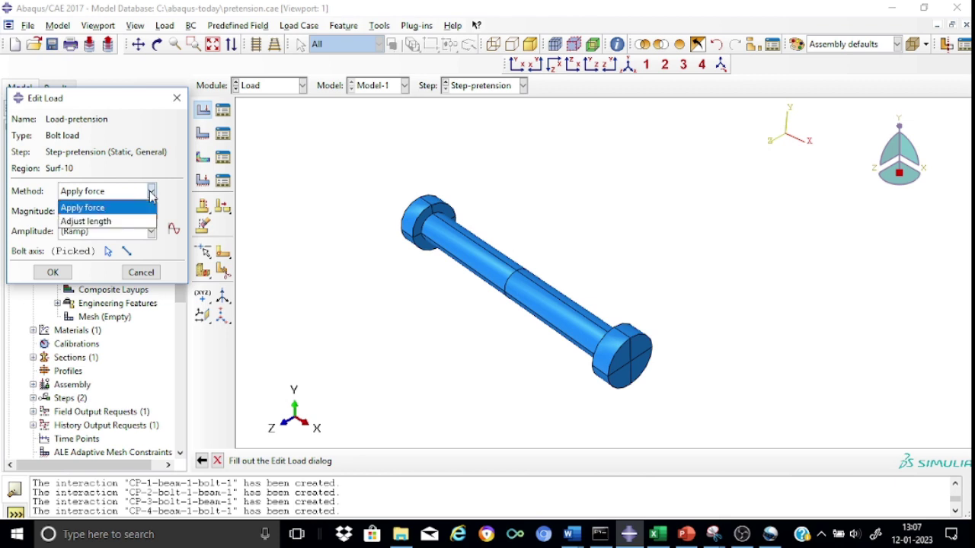
click(152, 196)
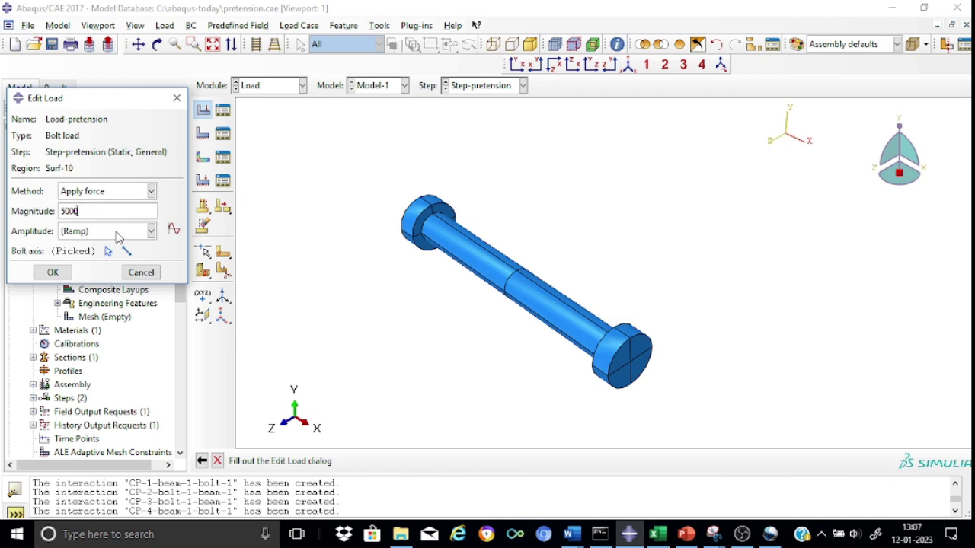
click(64, 272)
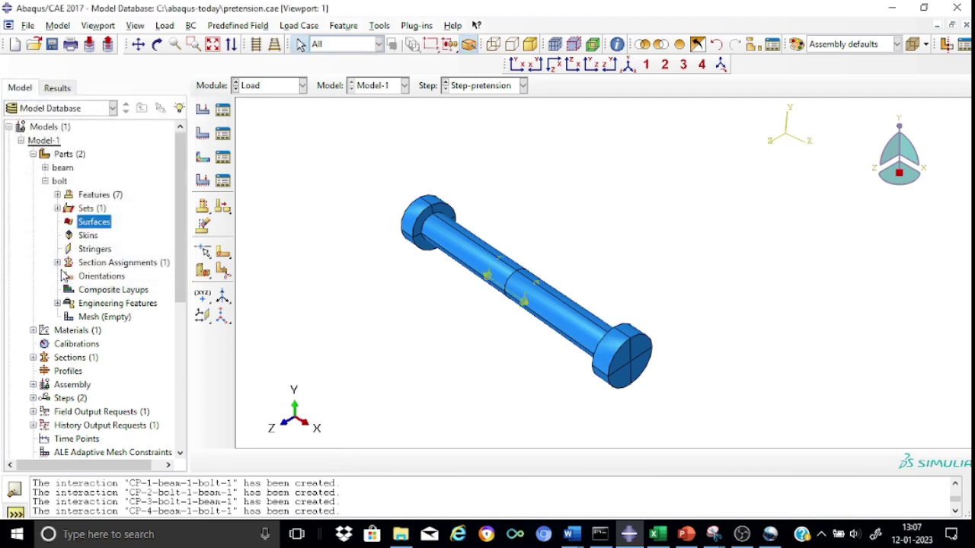
scroll(533, 237, up, 5)
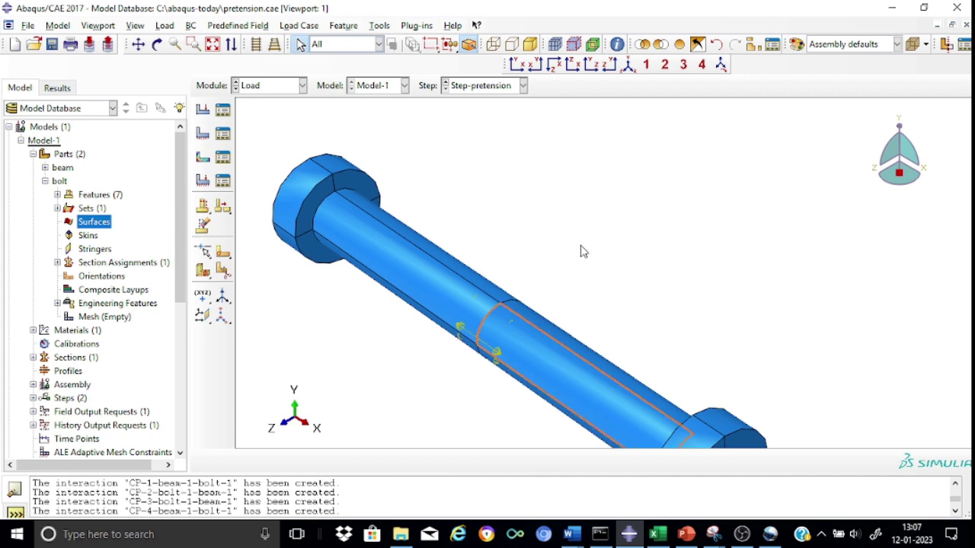
scroll(581, 252, up, 3)
scroll(581, 251, down, 5)
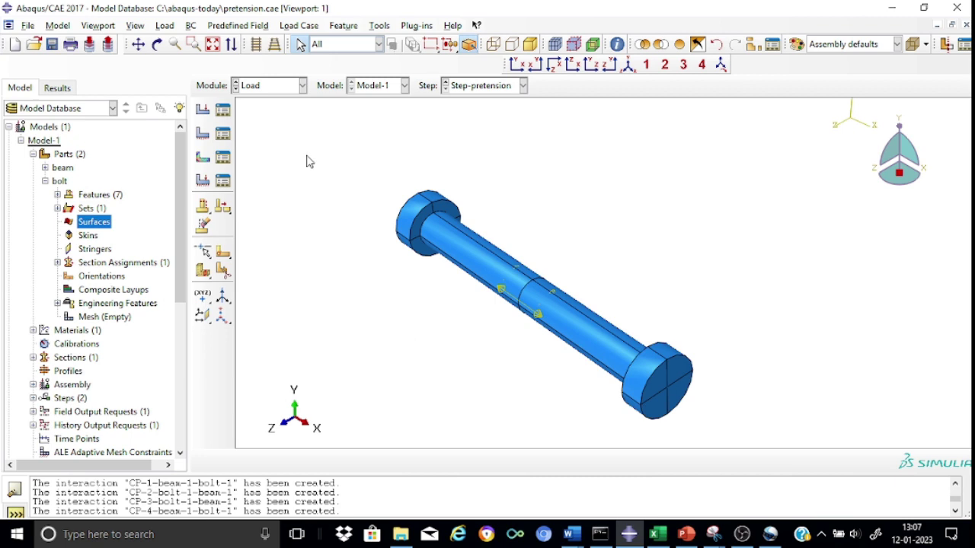
Step: Switch to the Mesh module and display the beam part for part-level meshing
click(303, 86)
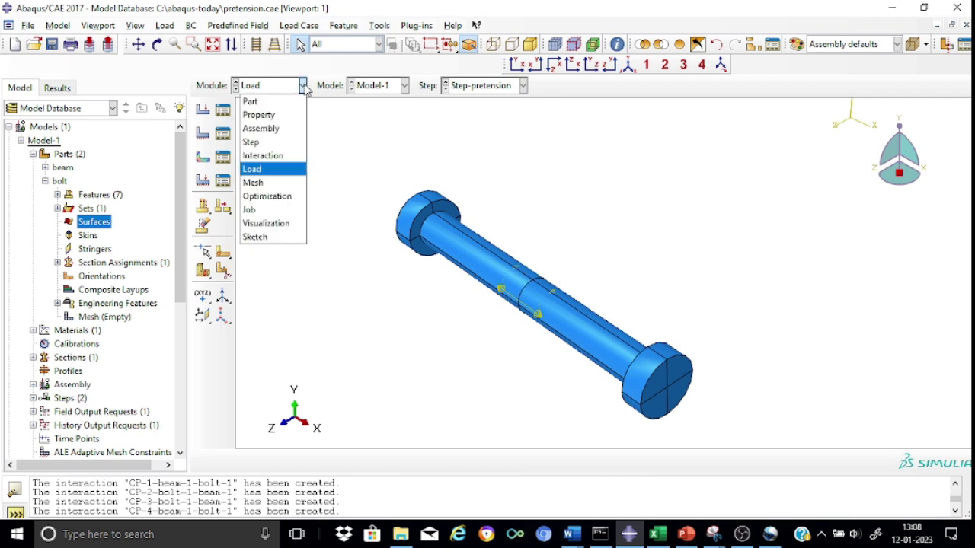
click(276, 183)
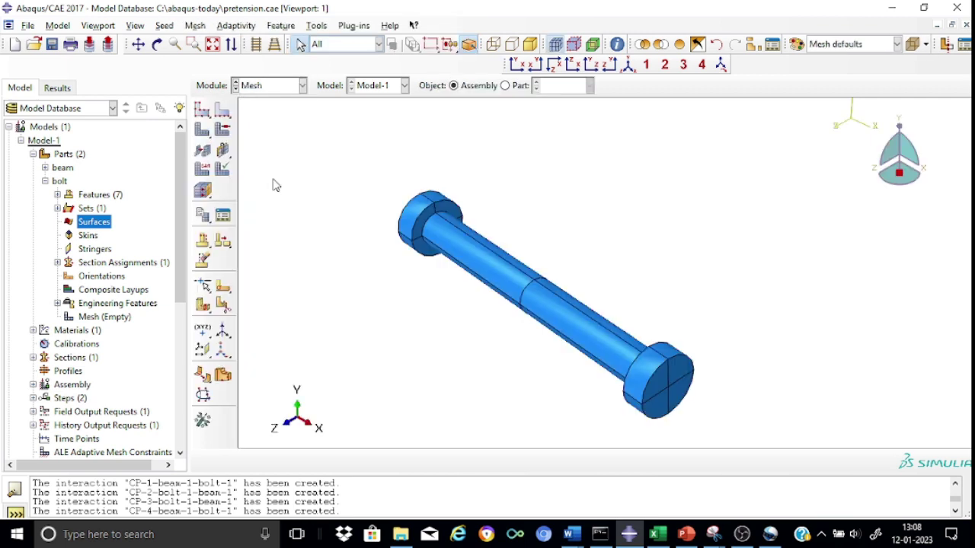
click(505, 85)
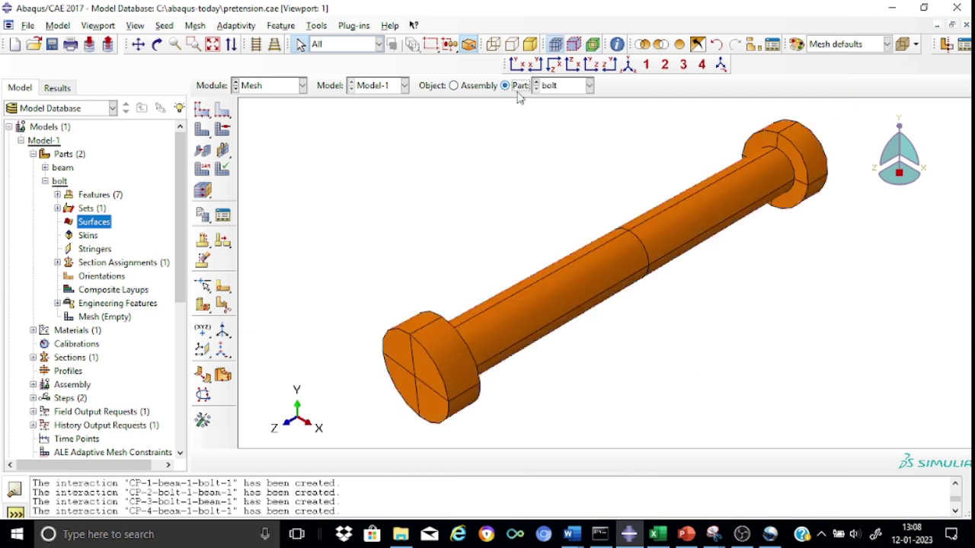
click(590, 85)
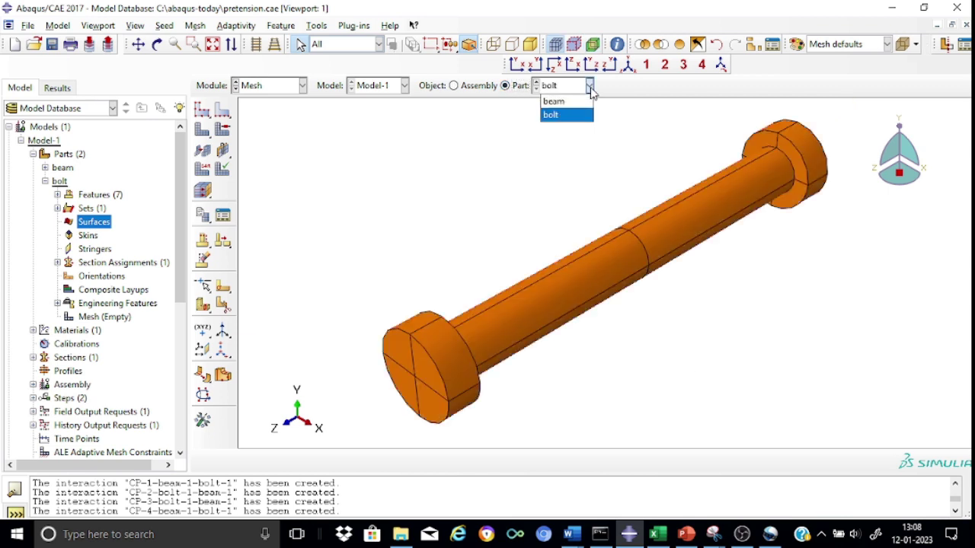
click(568, 101)
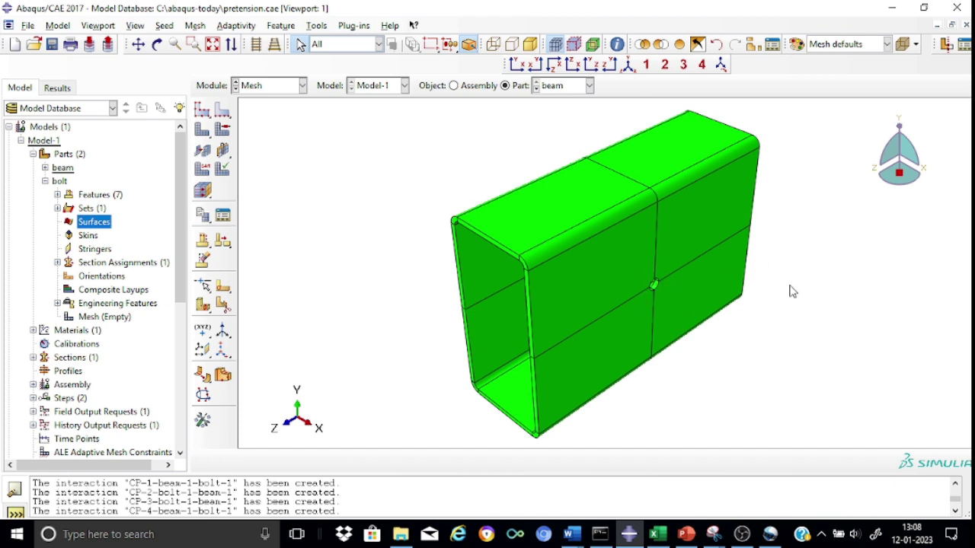
Step: Assign global seeds to the beam part with curvature control on at a maximum deviation factor of 0.1
click(202, 110)
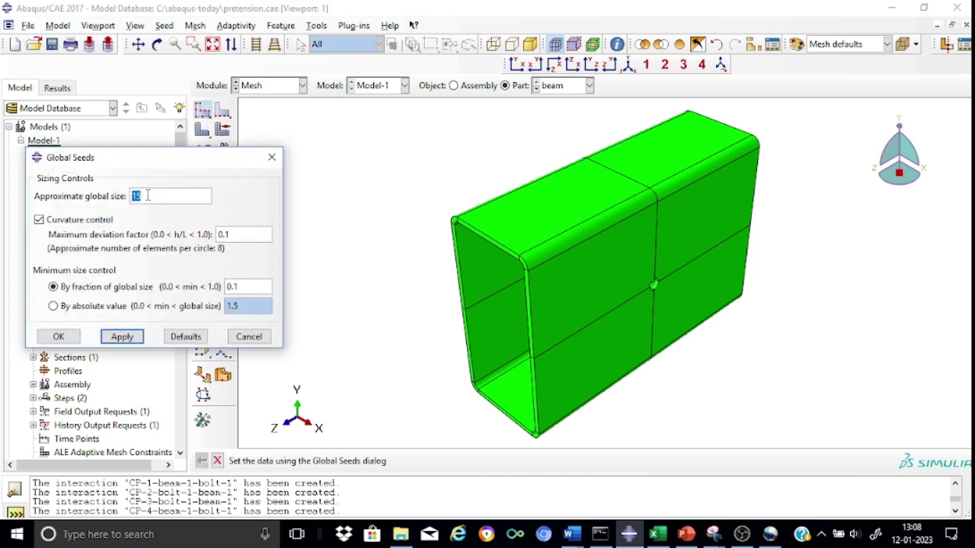
click(147, 196)
click(59, 335)
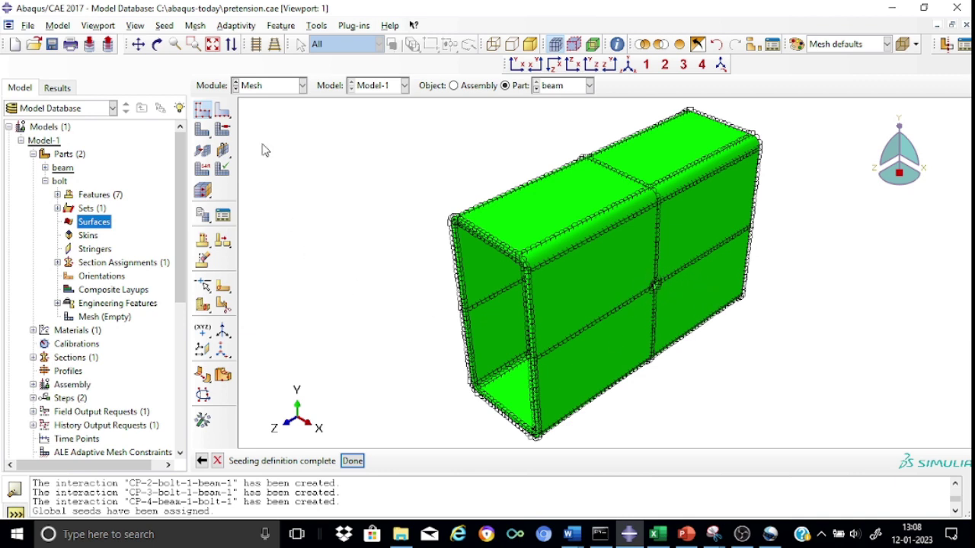
Step: Start local edge seeding and select the bolt hole's edges on the beam's near side wall, picking by edge angle at 20.0
click(222, 112)
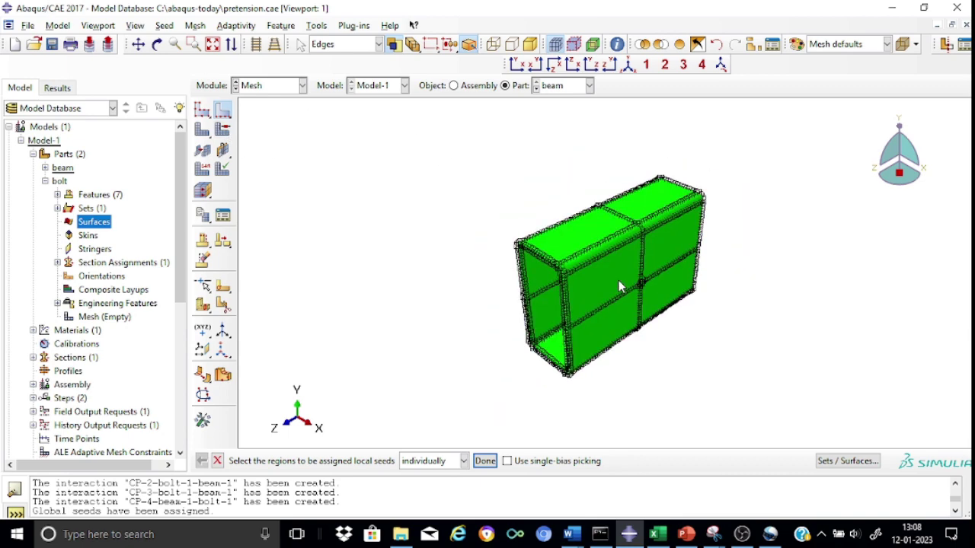
scroll(619, 280, down, 5)
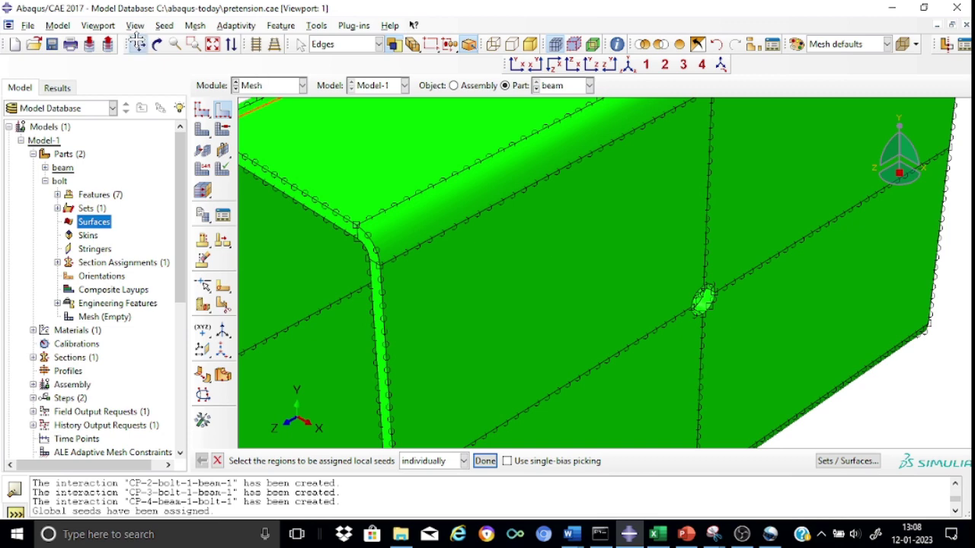
click(138, 43)
drag(589, 283, 400, 164)
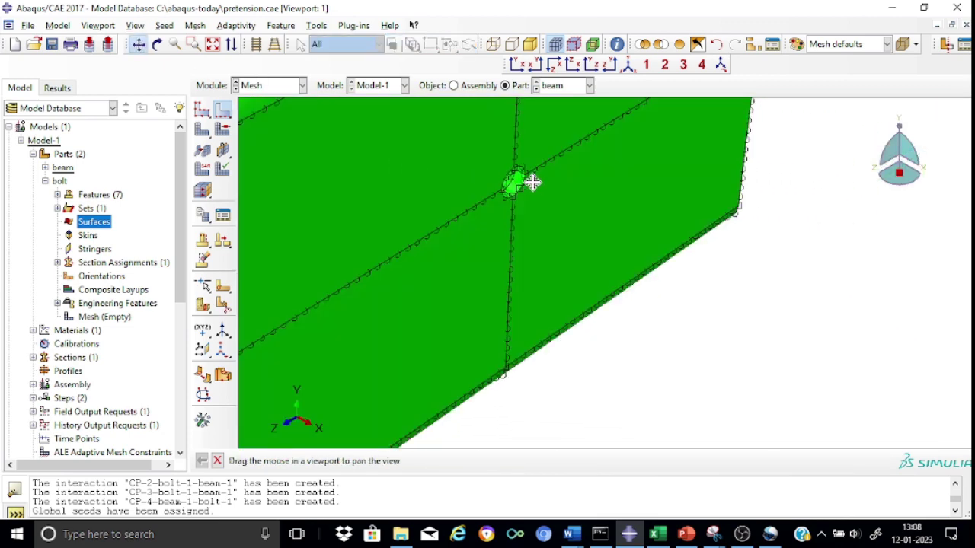
scroll(532, 183, up, 3)
scroll(531, 183, down, 4)
scroll(532, 183, down, 2)
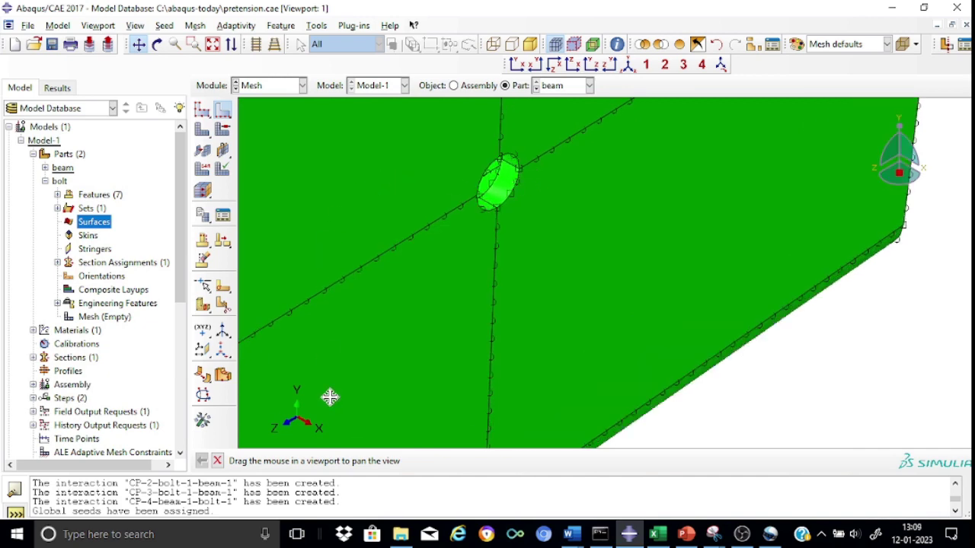
click(217, 462)
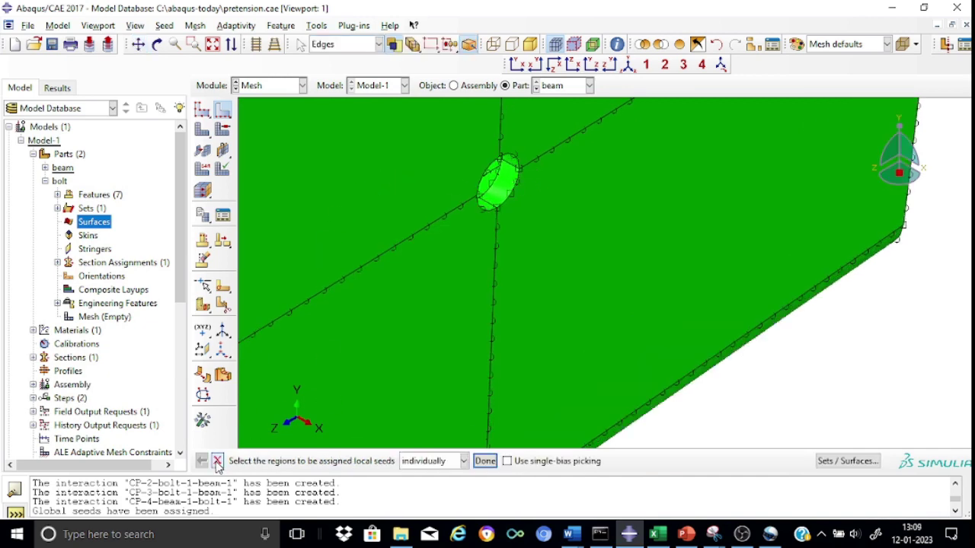
click(463, 461)
click(434, 492)
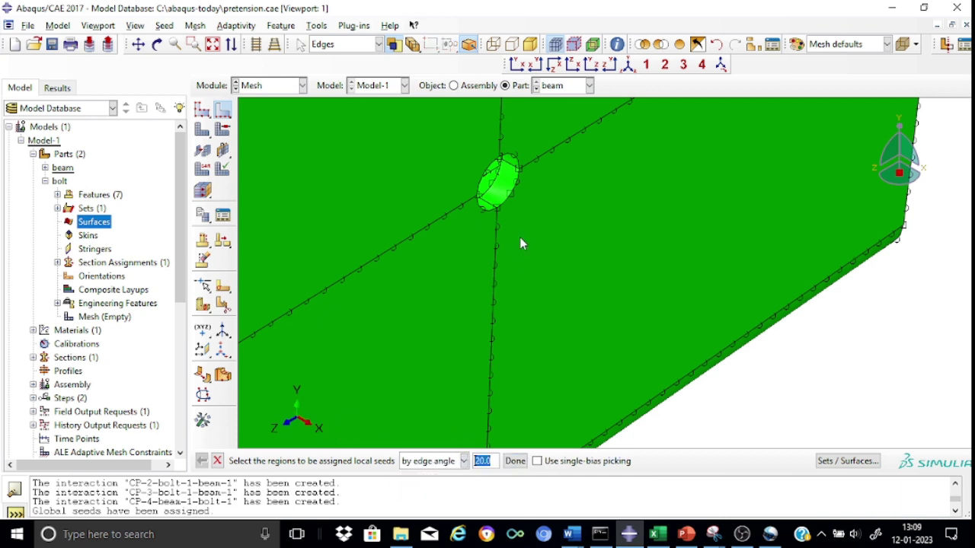
click(493, 191)
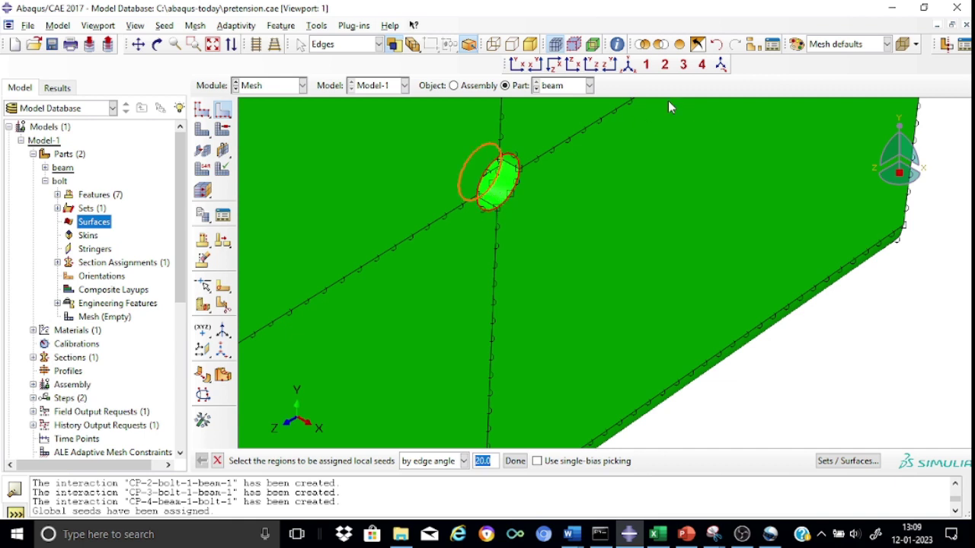
Step: Add the bolt hole edges on the beam's opposite side wall to the local seed selection and accept it
click(628, 65)
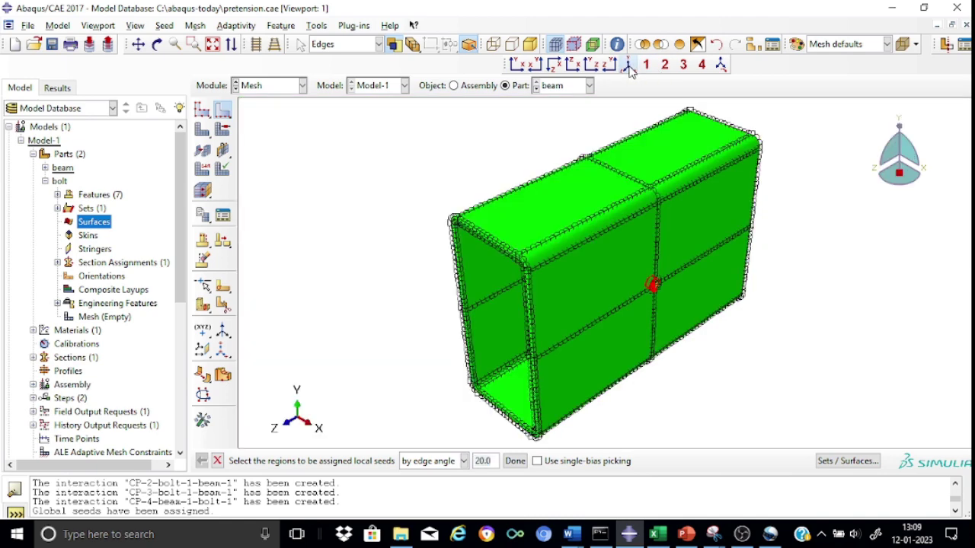
click(157, 44)
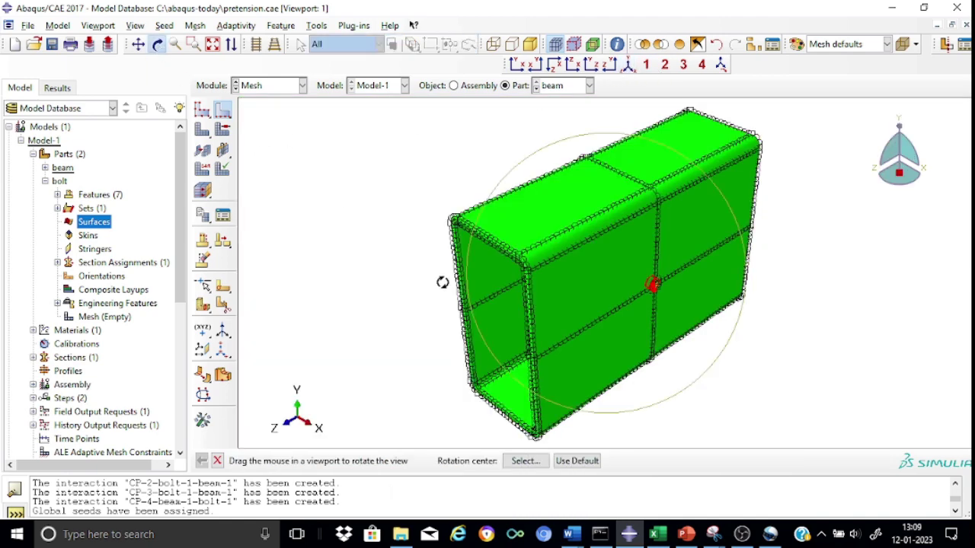
mouse_move(461, 288)
mouse_down()
mouse_move(627, 303)
mouse_move(688, 322)
mouse_move(673, 286)
mouse_up()
scroll(586, 248, up, 8)
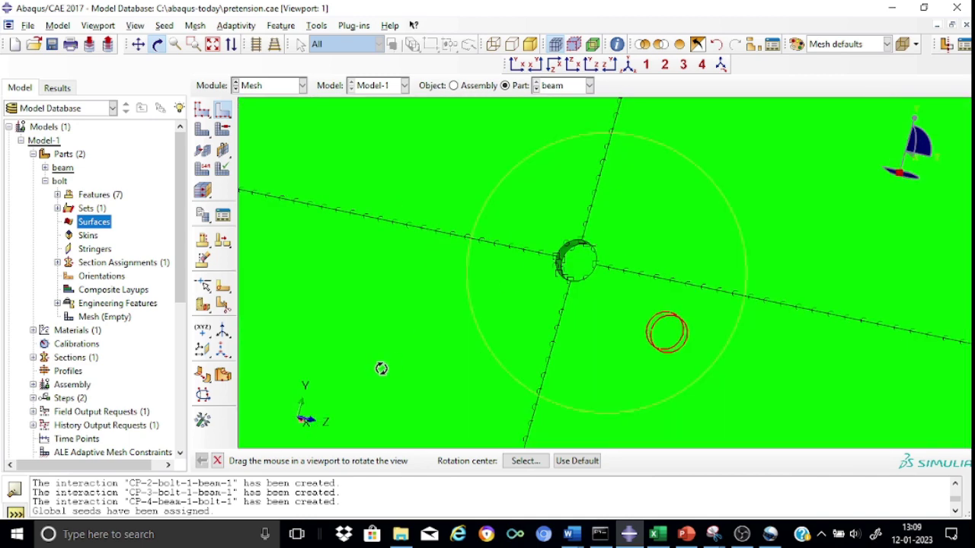
click(218, 461)
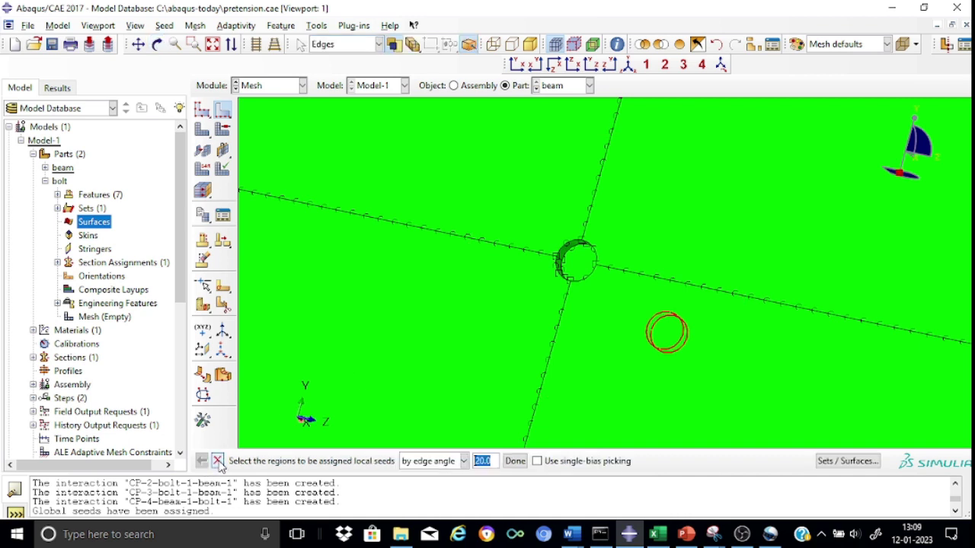
click(572, 255)
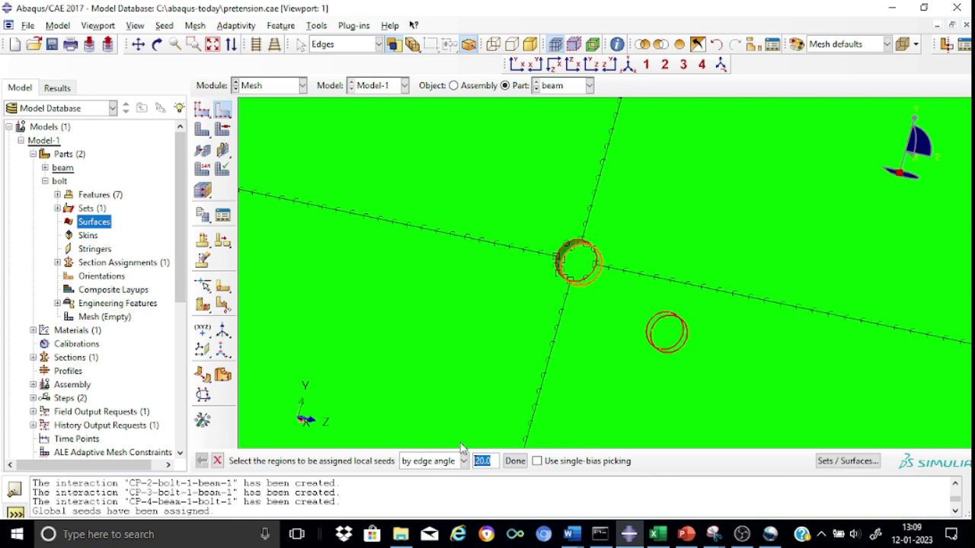
click(516, 462)
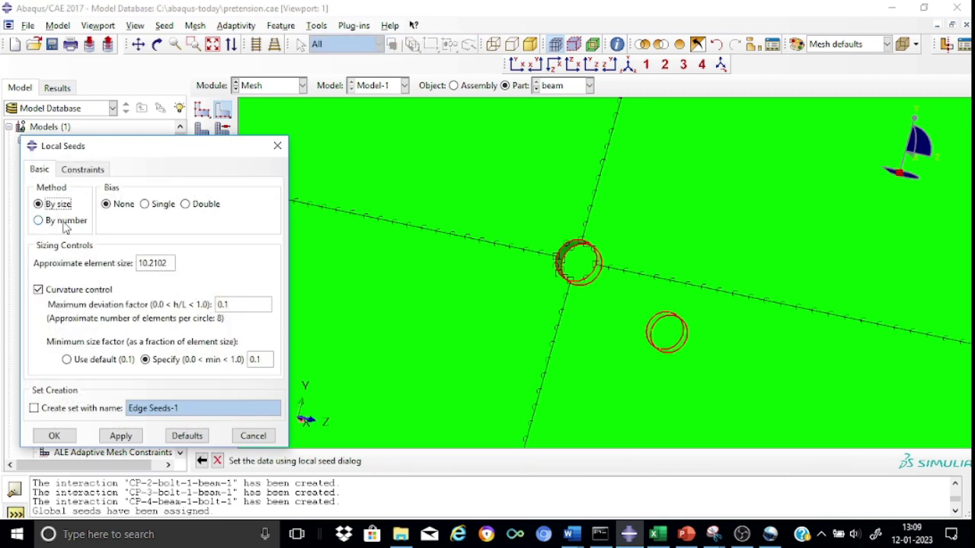
Step: Seed the selected bolt hole edges by number with 4 elements and no bias
click(66, 223)
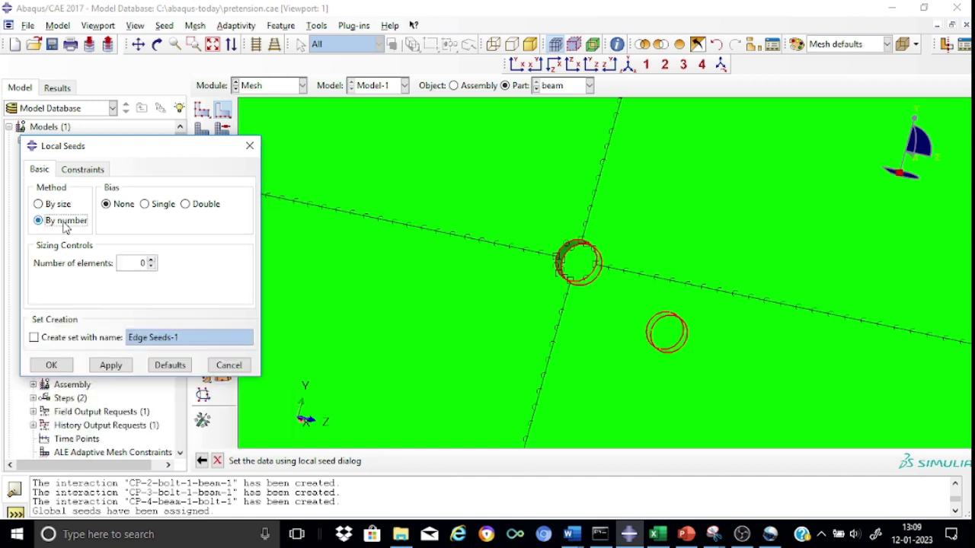
click(151, 260)
click(151, 261)
click(111, 366)
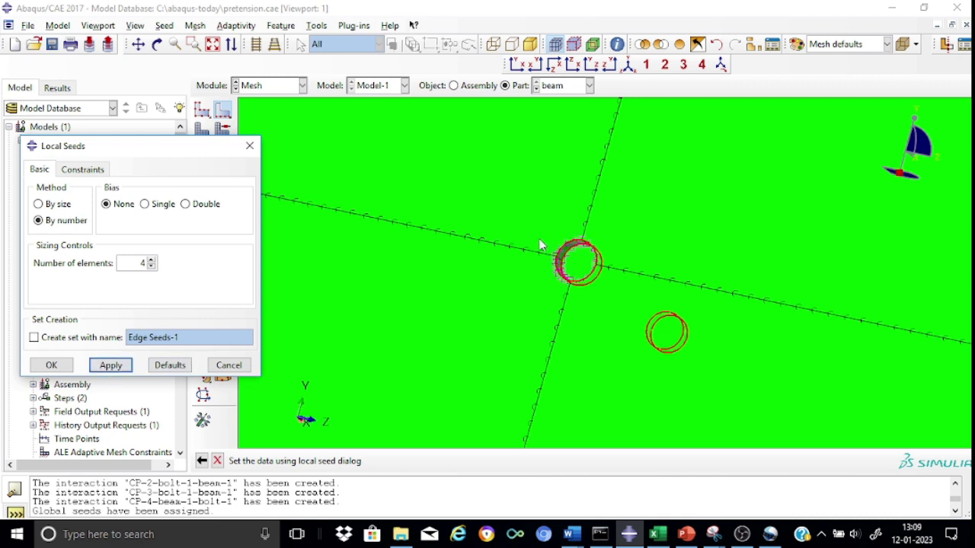
click(51, 365)
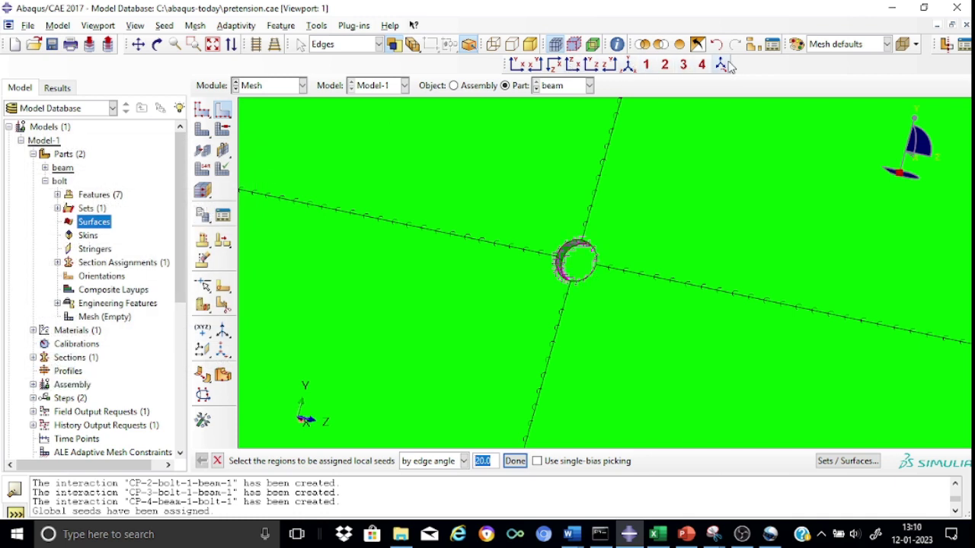
Step: Set the mesh controls of all beam cells to Hex shape, Sweep technique and the Medial axis algorithm
click(629, 64)
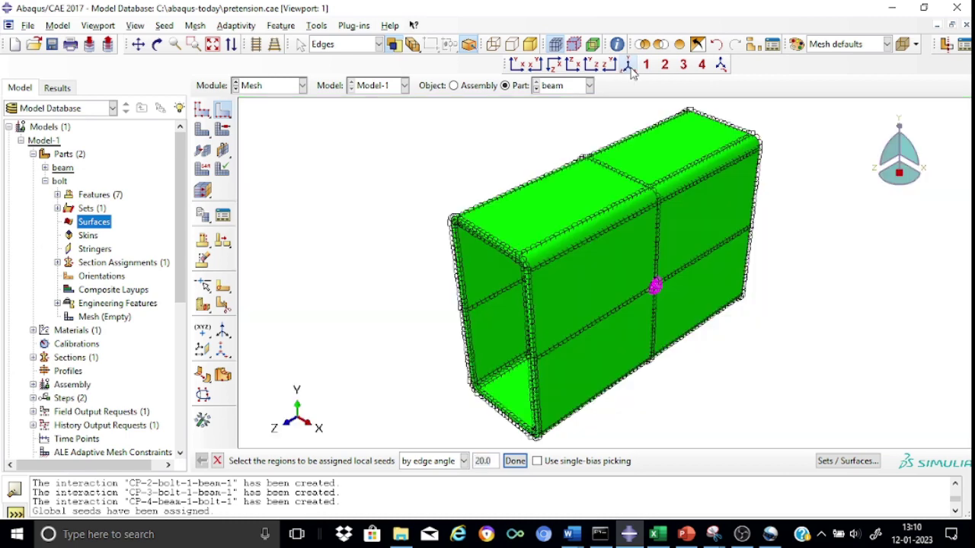
click(222, 131)
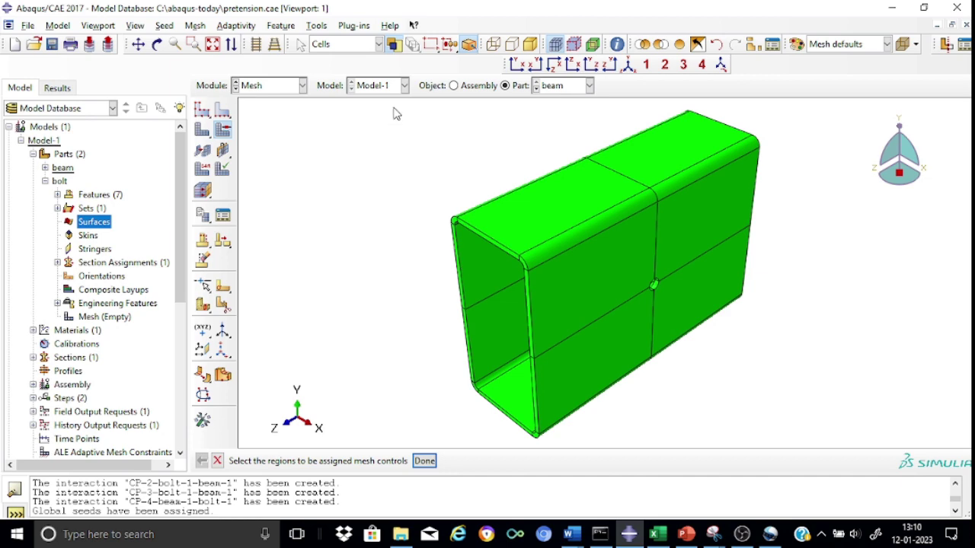
drag(395, 107, 860, 448)
click(424, 461)
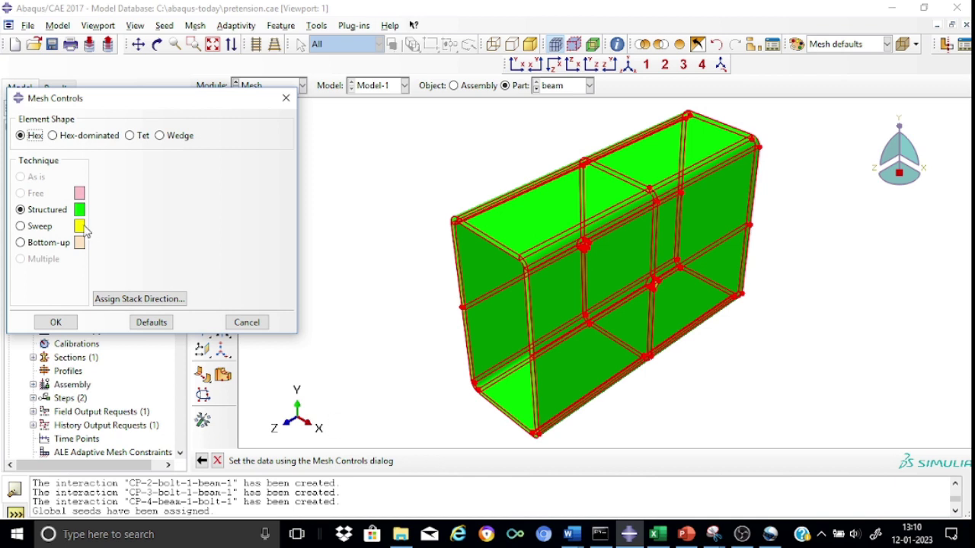
click(42, 227)
click(137, 179)
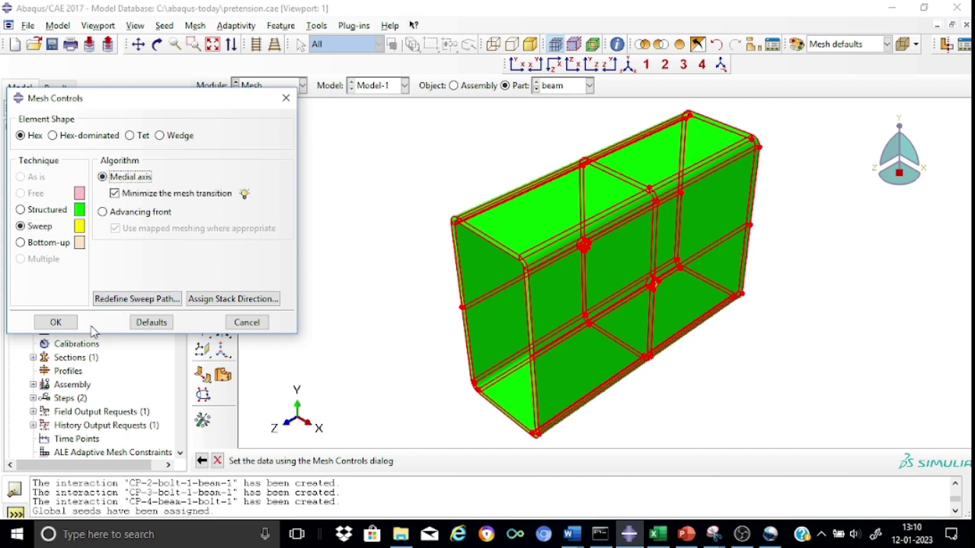
click(60, 326)
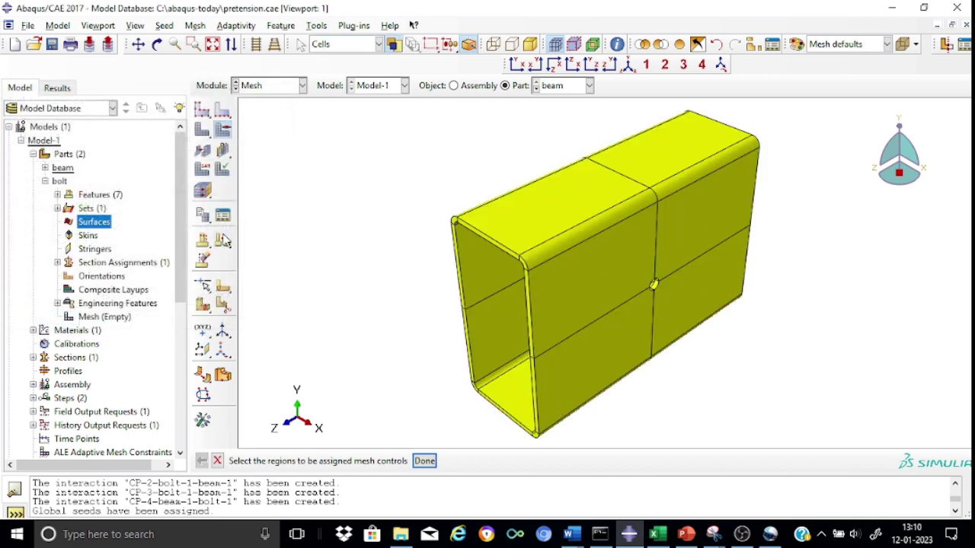
Step: Assign the C3D8R Standard linear 3D Stress element type with reduced integration to all beam cells
click(203, 171)
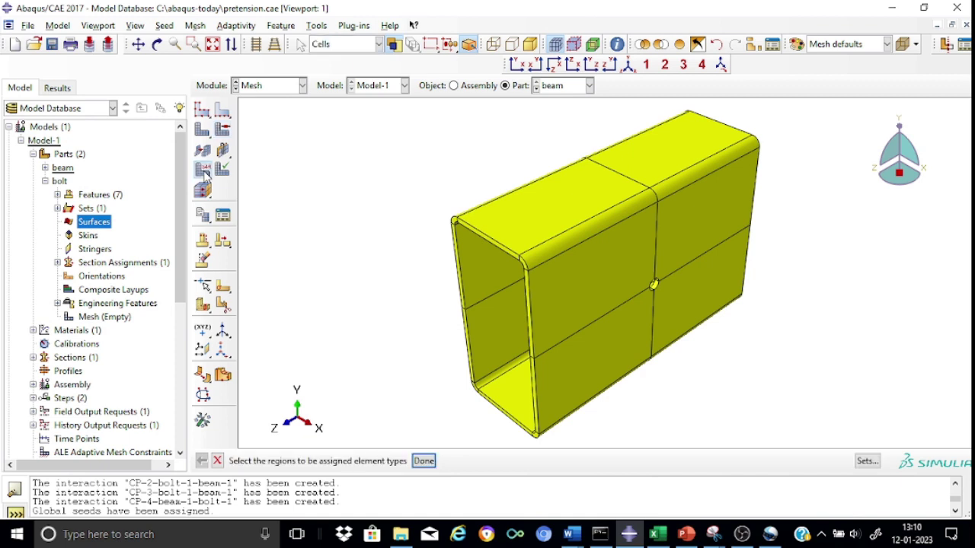
drag(371, 111, 810, 445)
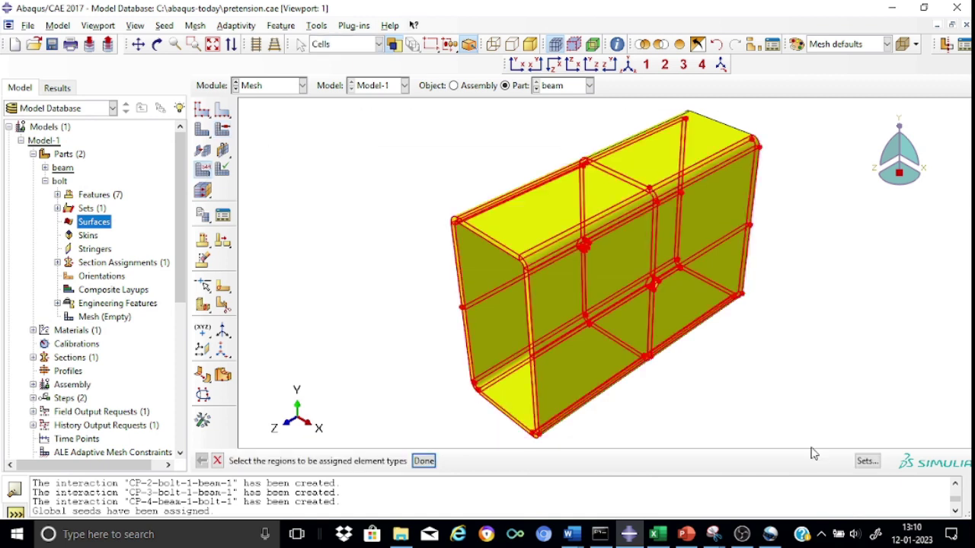
click(423, 462)
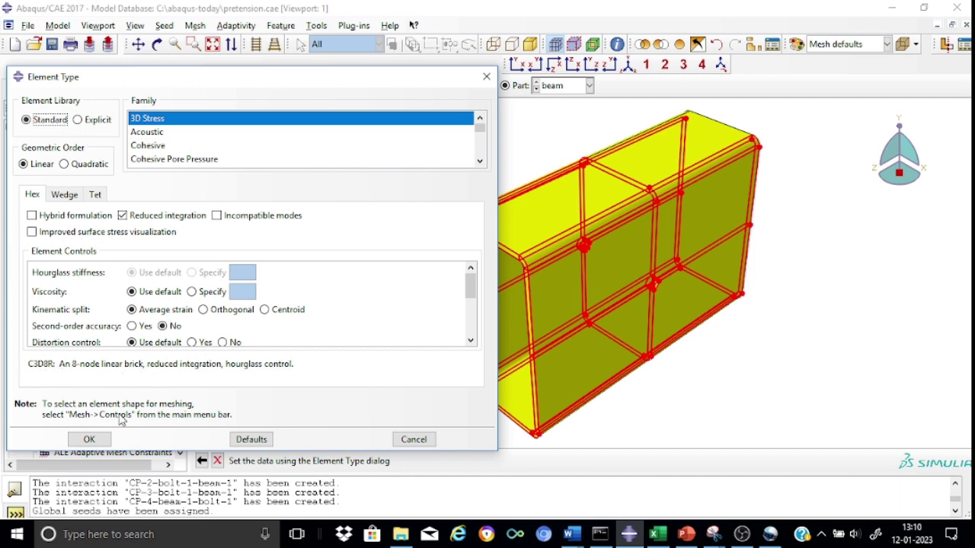
click(89, 439)
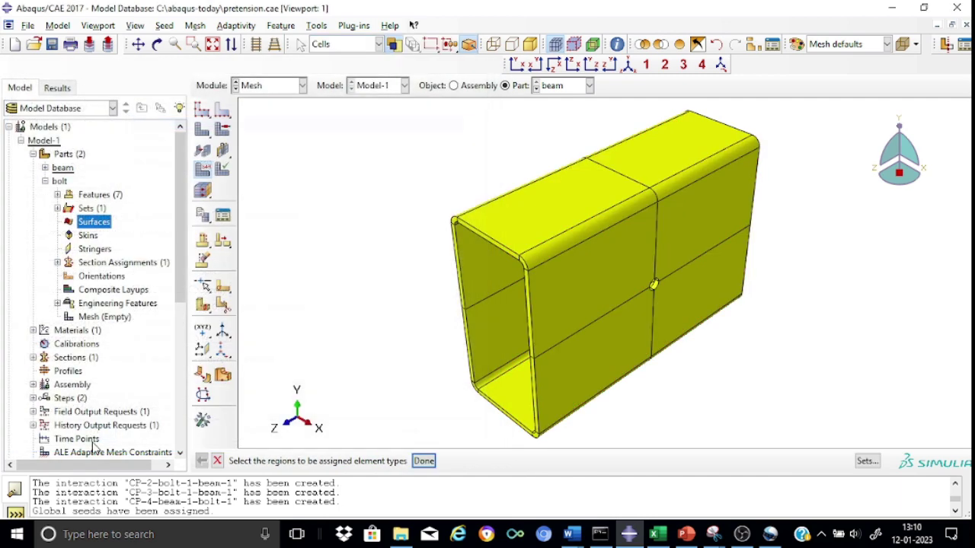
Step: Generate the mesh on the whole beam part
click(203, 131)
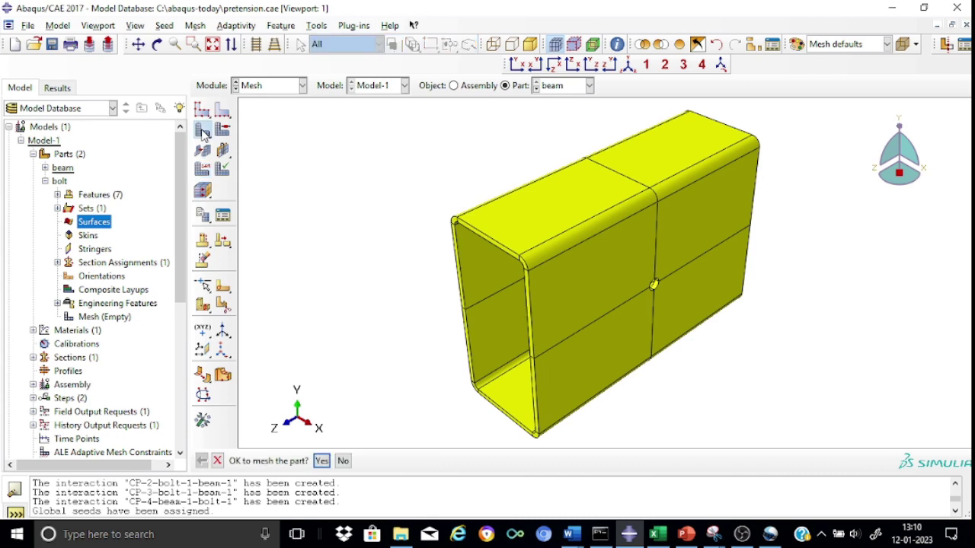
click(320, 460)
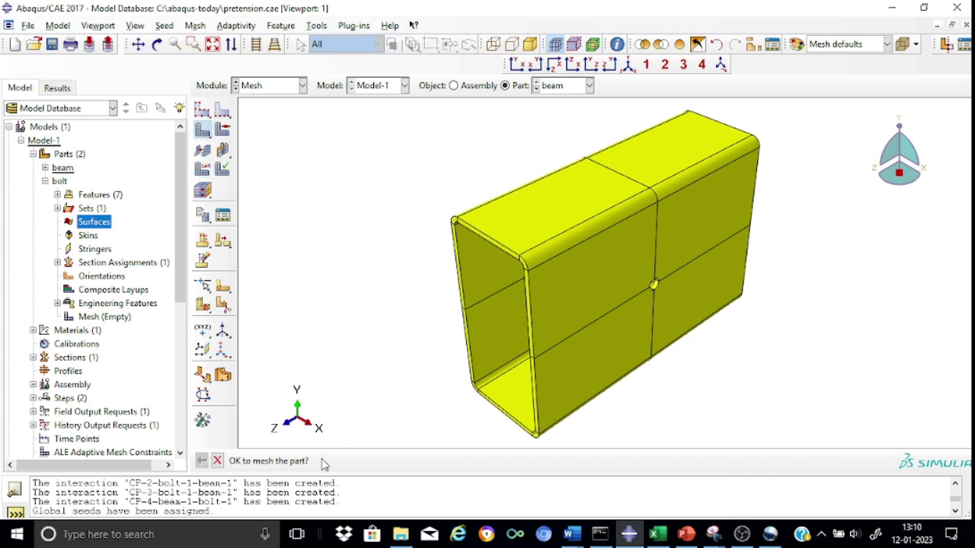
scroll(686, 288, up, 1)
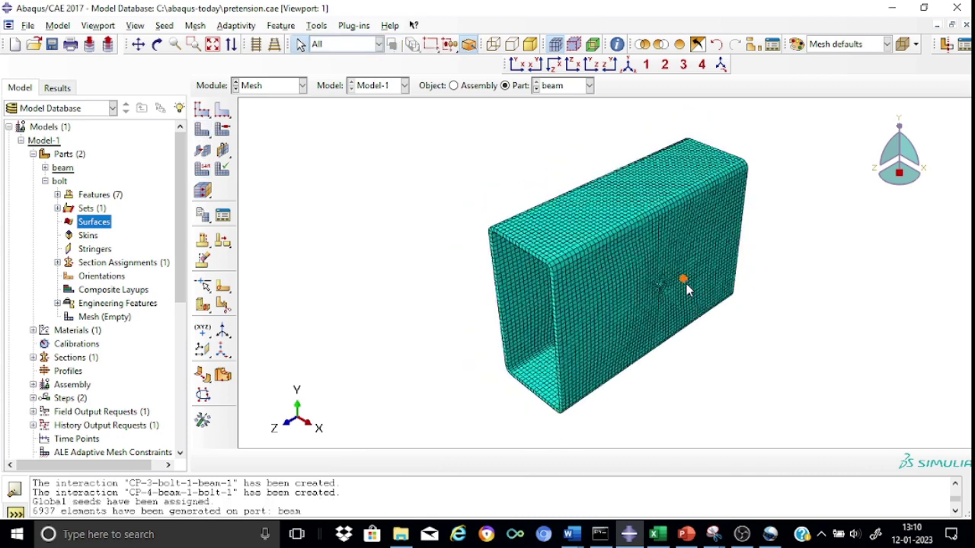
Step: Examine the beam's mesh around the bolt hole up close, in end and side views, and from a rotated angle
scroll(684, 288, down, 3)
scroll(700, 273, down, 2)
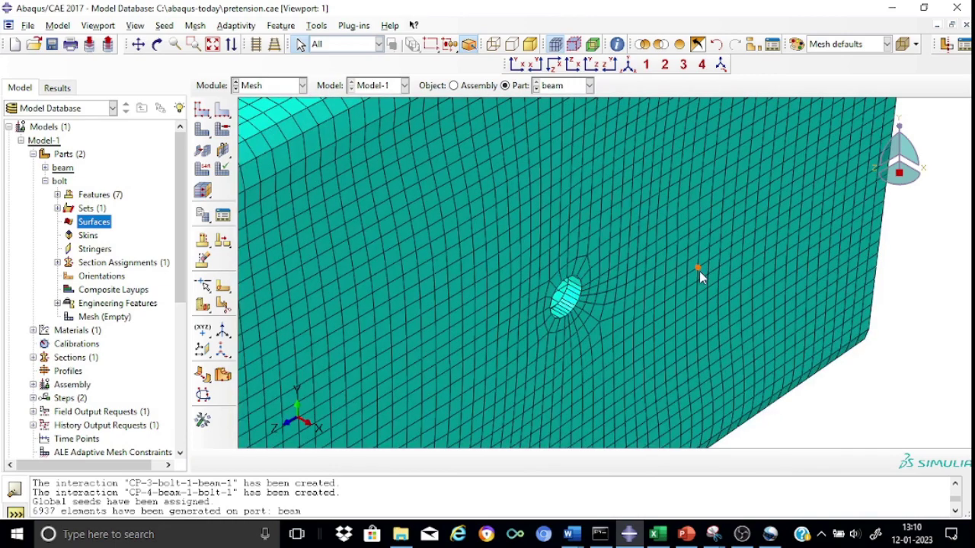
scroll(699, 271, down, 1)
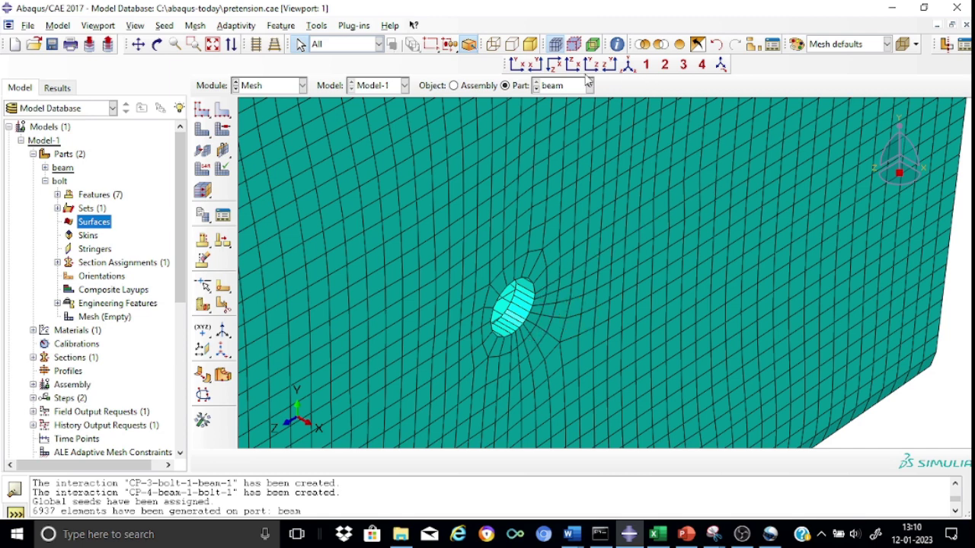
click(516, 66)
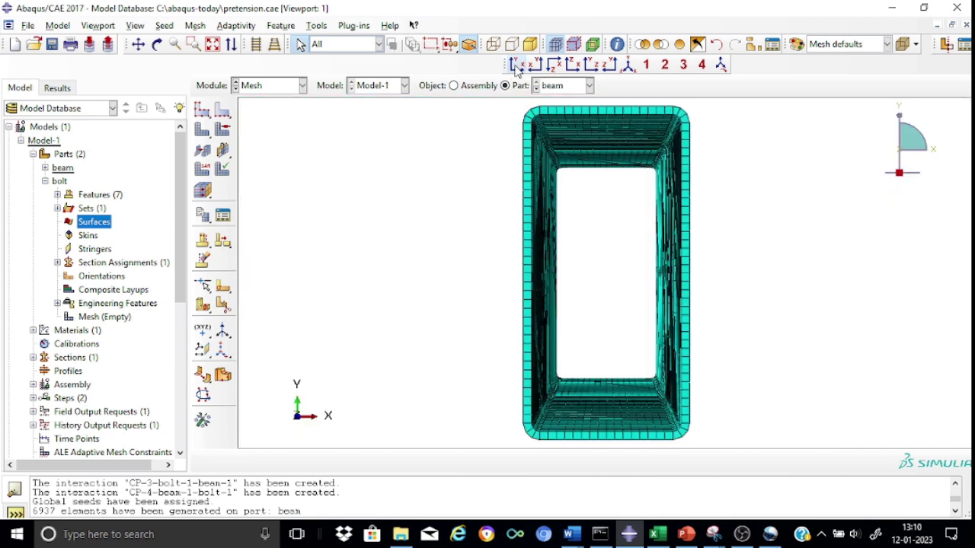
click(614, 65)
scroll(654, 265, up, 5)
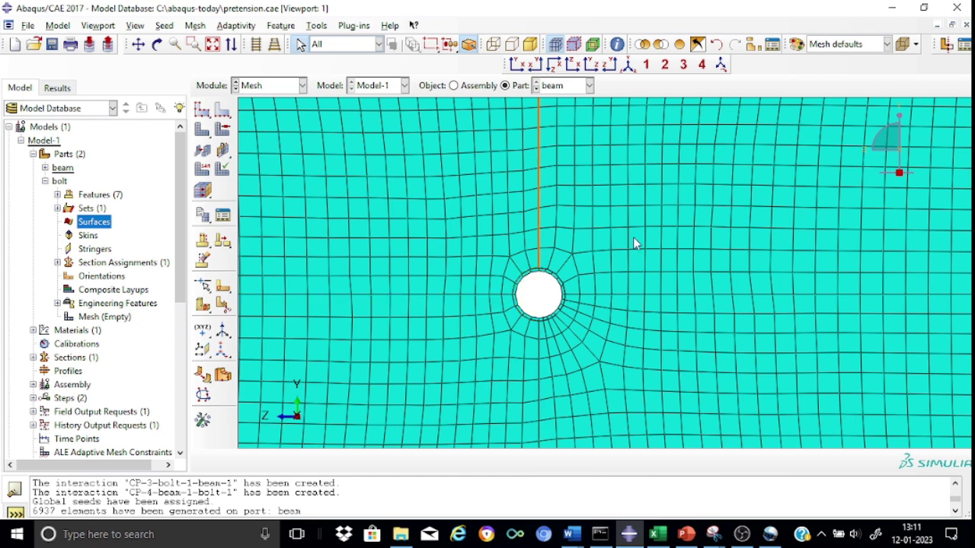
click(629, 65)
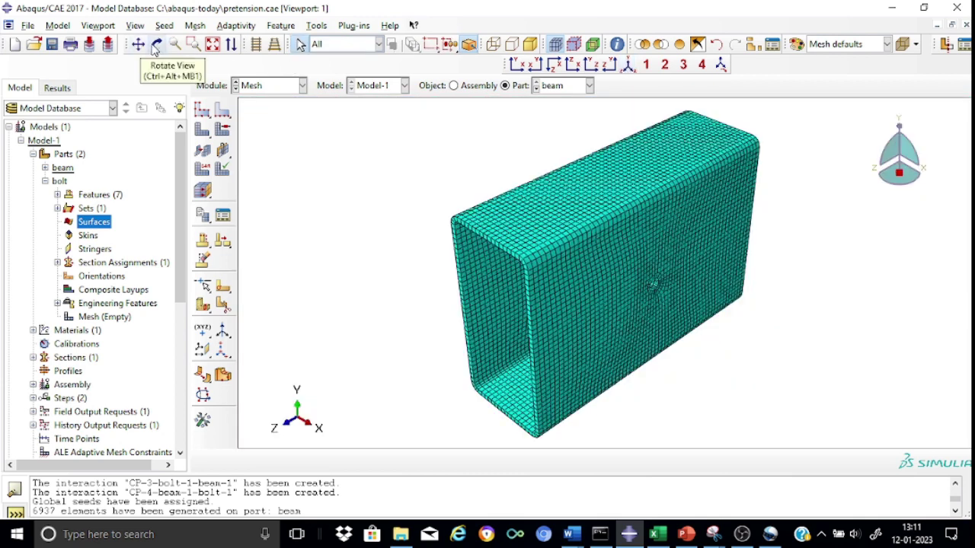
click(156, 47)
drag(496, 233, 723, 282)
scroll(623, 224, up, 5)
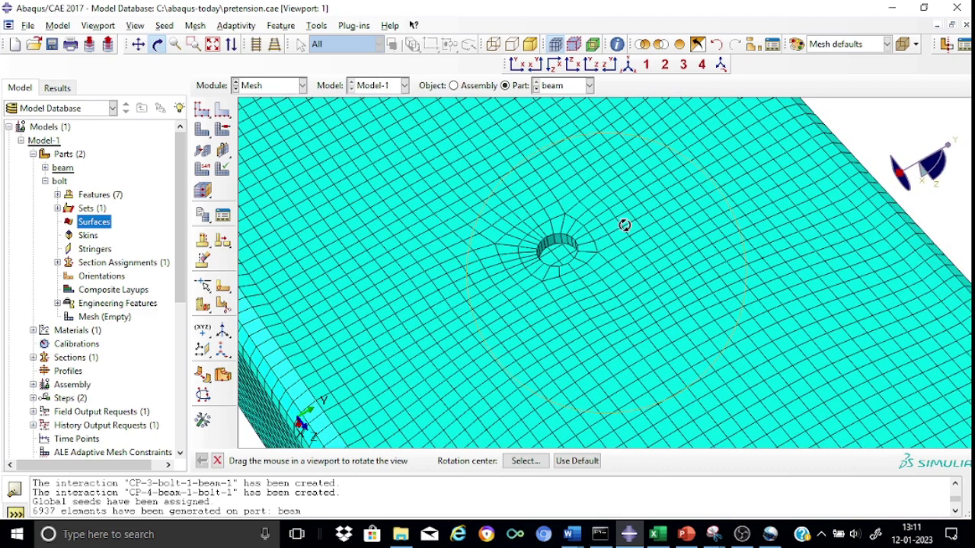
scroll(624, 224, down, 5)
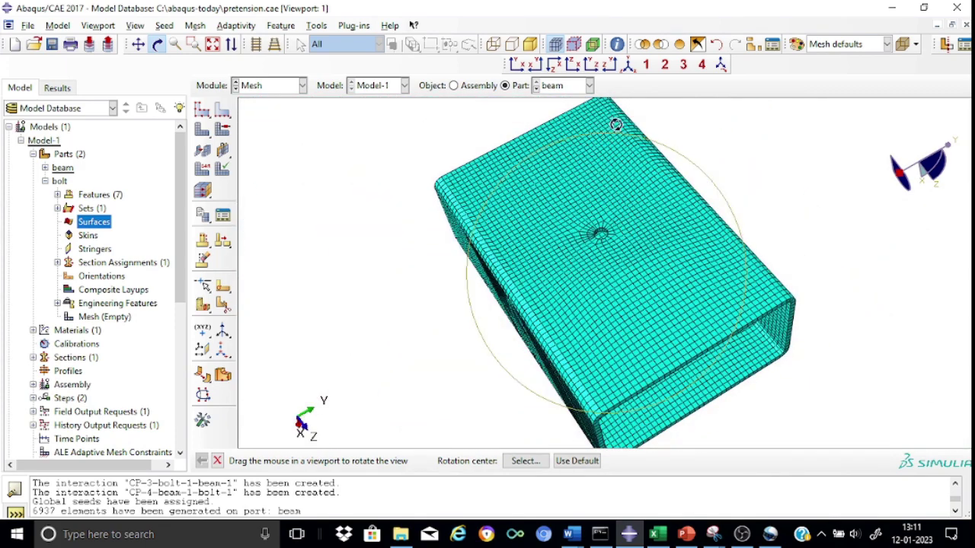
click(629, 67)
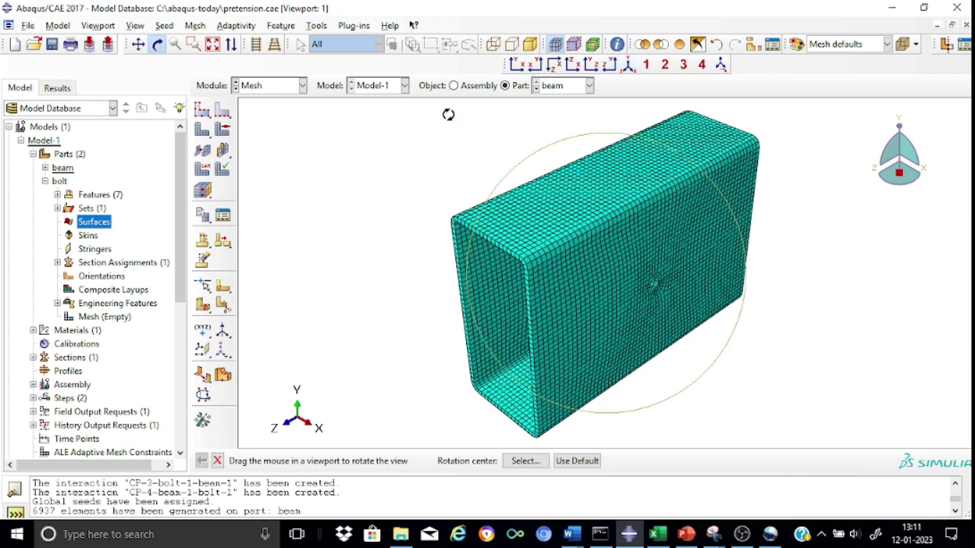
key(Escape)
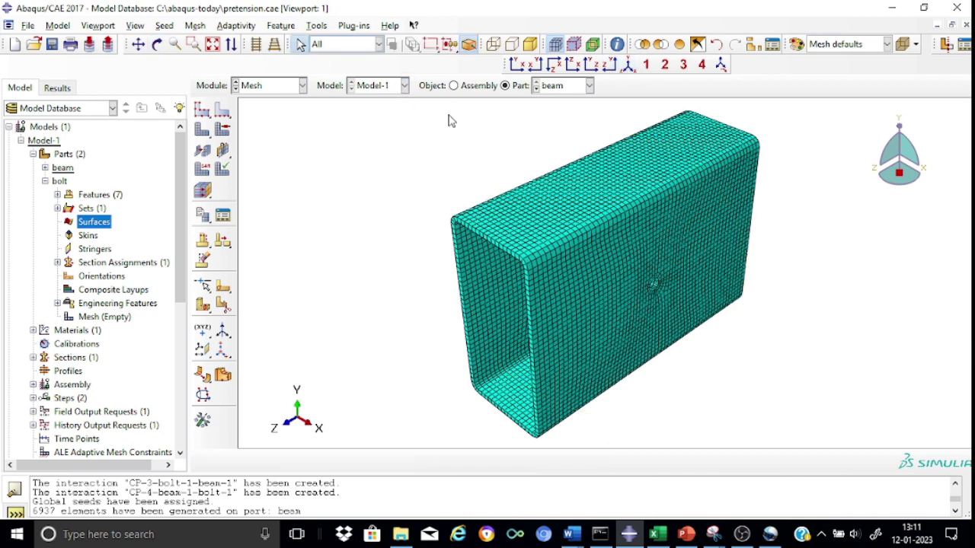
Step: Display the bolt part and seed it with an approximate global size of 5, with curvature control on
click(588, 86)
click(566, 115)
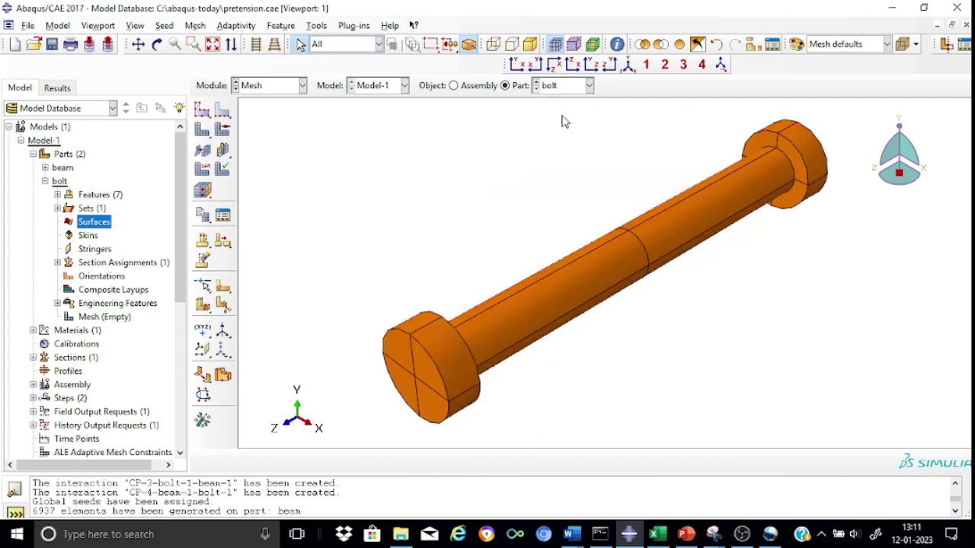
click(204, 112)
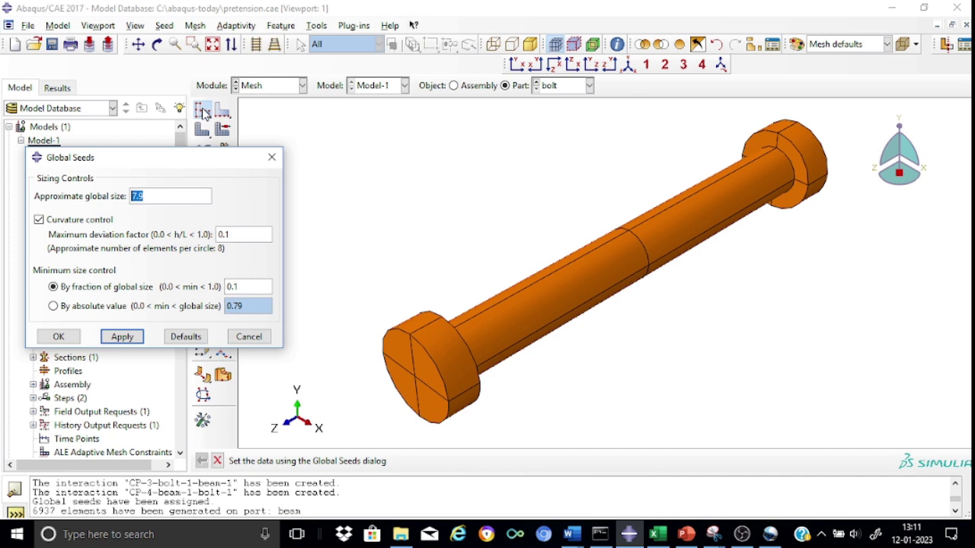
click(153, 200)
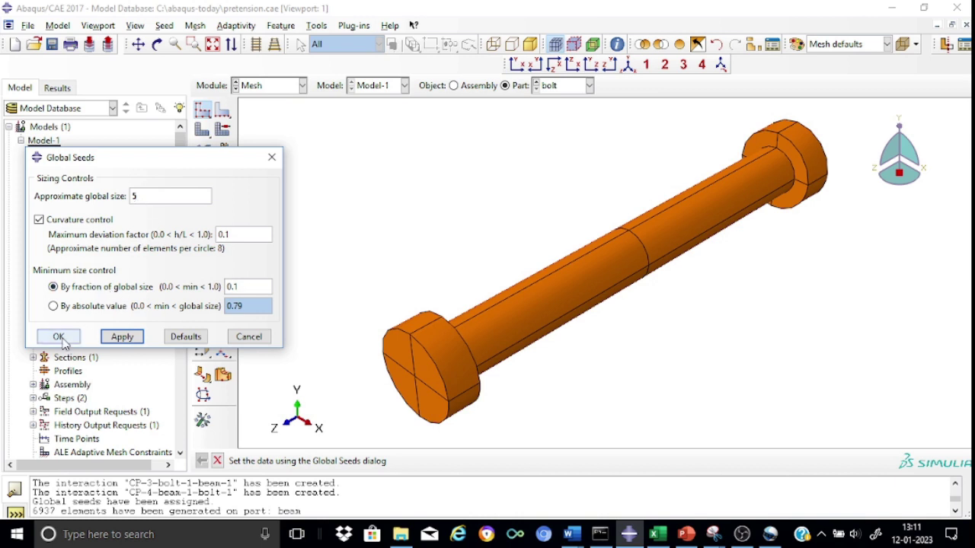
click(121, 337)
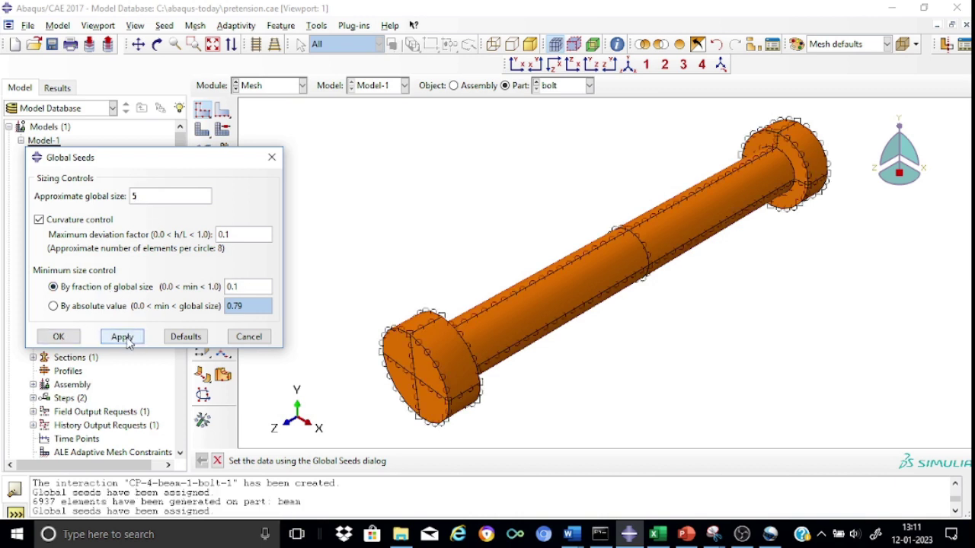
click(59, 337)
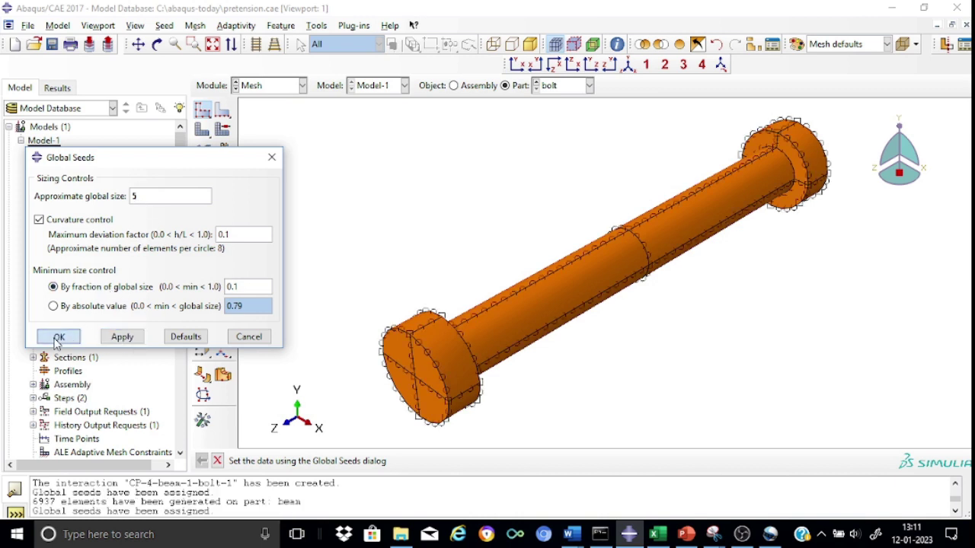
Step: Set the mesh controls of all bolt cells to Tet shape with the Free technique and default algorithm
click(219, 133)
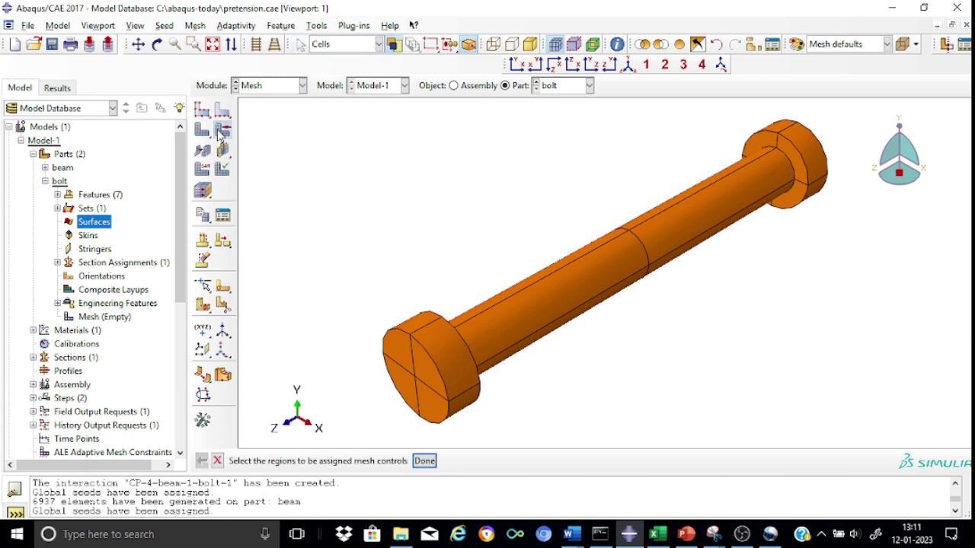
drag(320, 110, 894, 435)
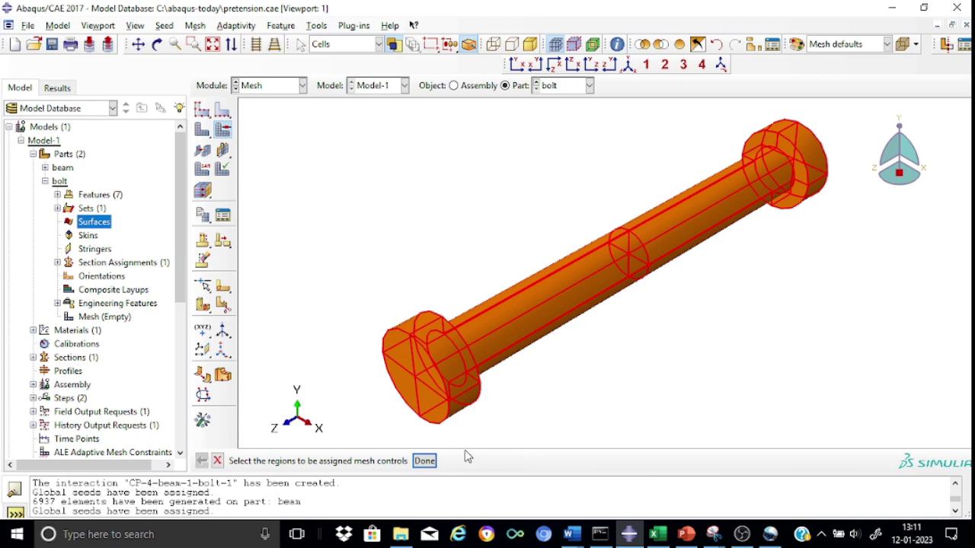
click(424, 460)
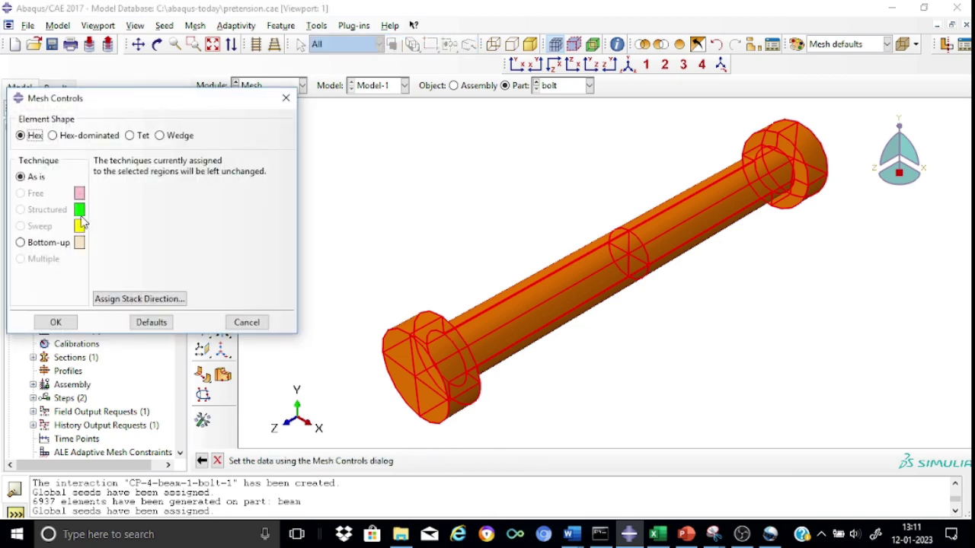
click(129, 138)
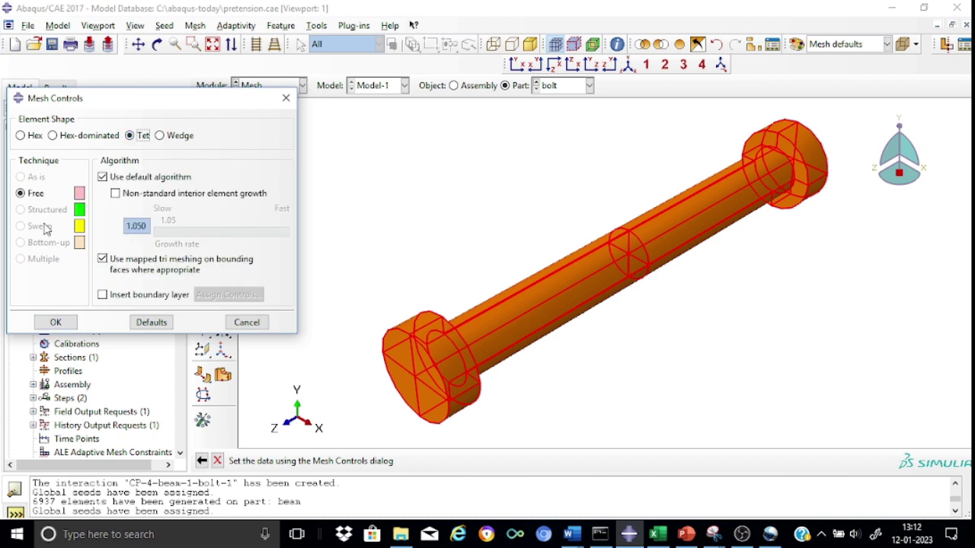
click(55, 323)
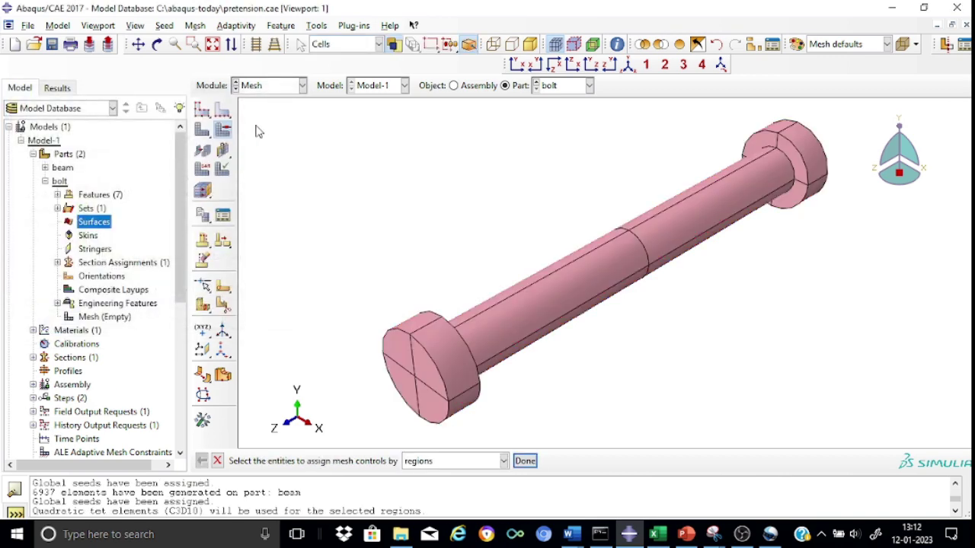
Step: Assign the C3D10 Standard quadratic 3D Stress element type to all bolt cells
click(203, 171)
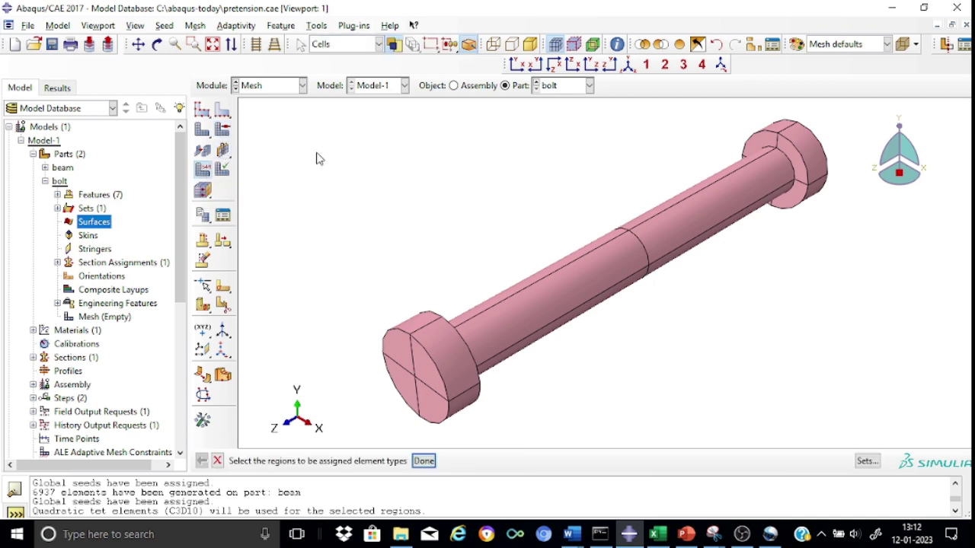
drag(320, 110, 877, 436)
click(424, 461)
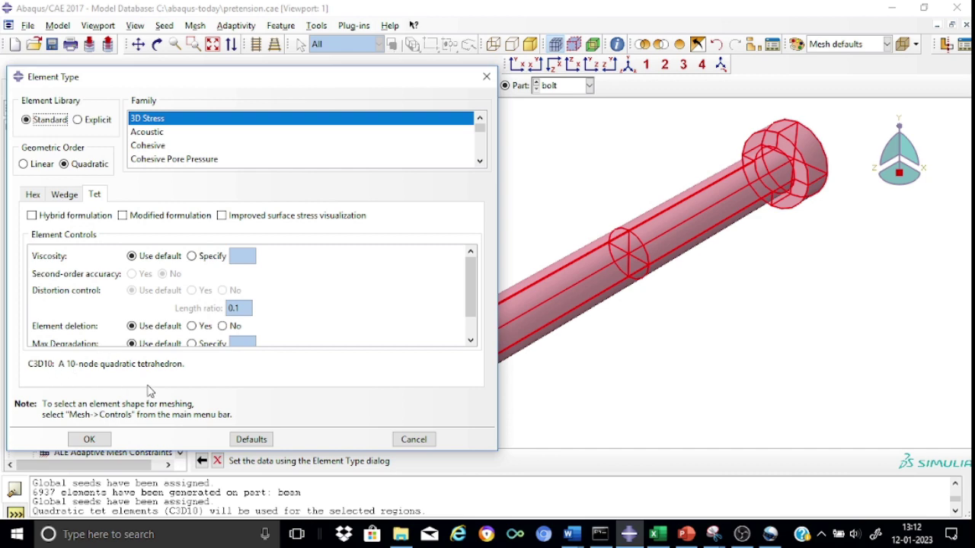
click(89, 440)
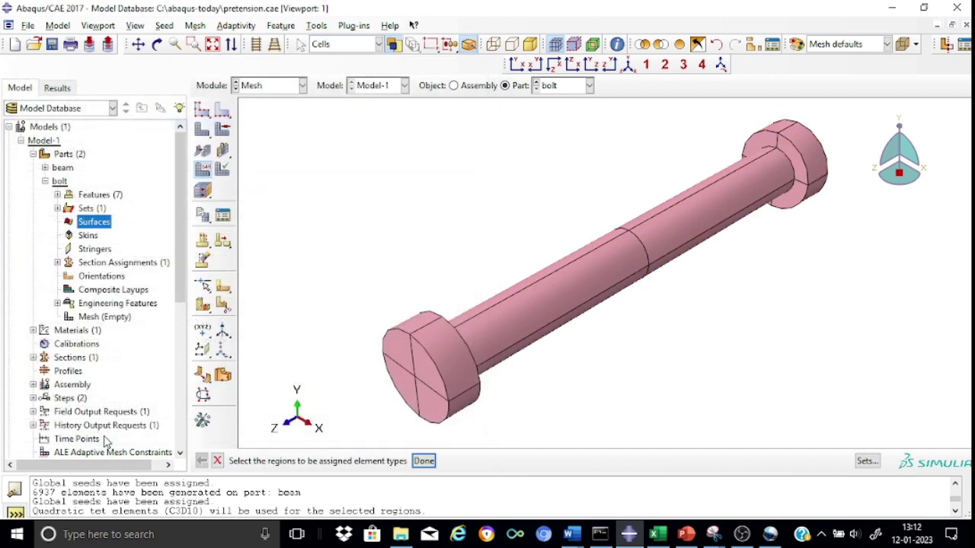
Step: Generate the tetrahedral mesh on the bolt part and check it
click(199, 134)
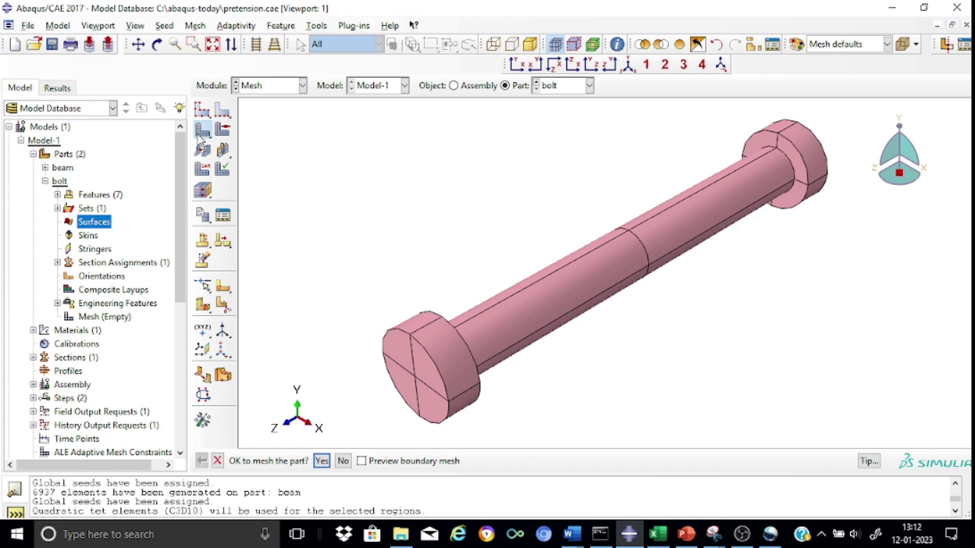
click(321, 461)
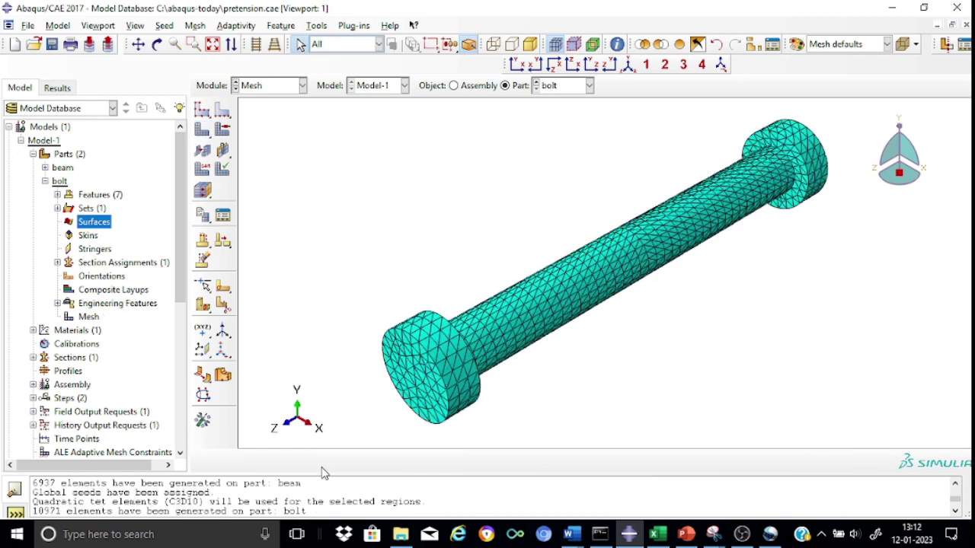
scroll(581, 290, up, 2)
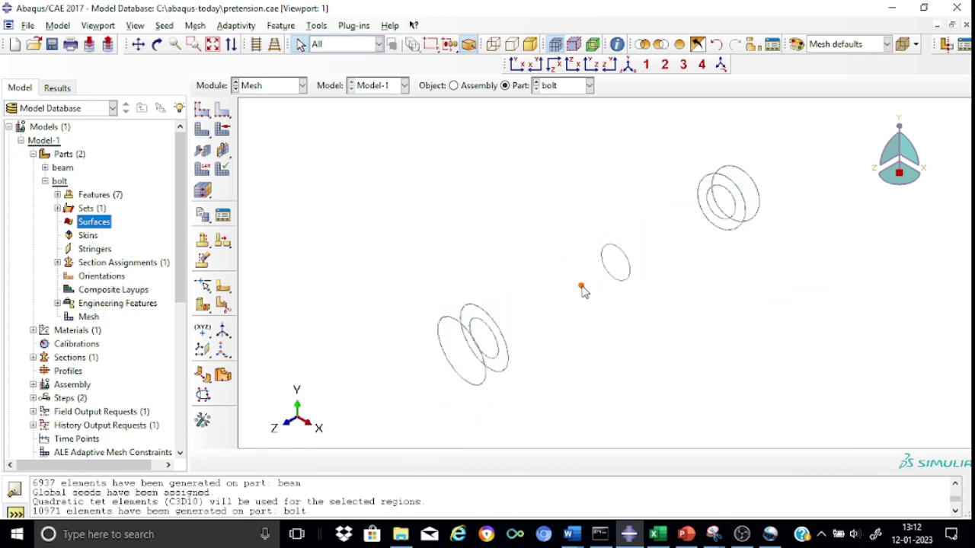
scroll(581, 290, up, 2)
scroll(582, 291, down, 3)
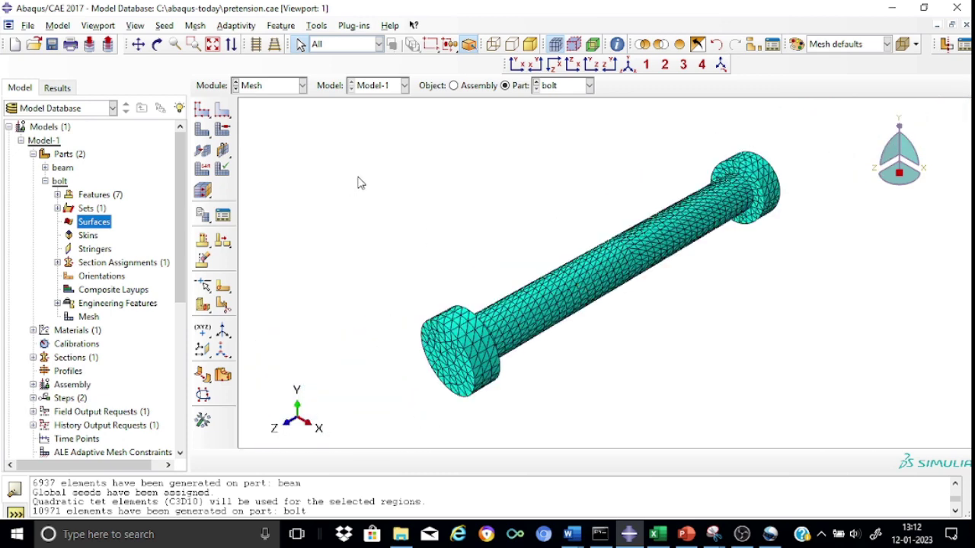
Step: Create a full analysis job named Job-pretension for Model-1, keeping background run mode and immediate submission
click(304, 85)
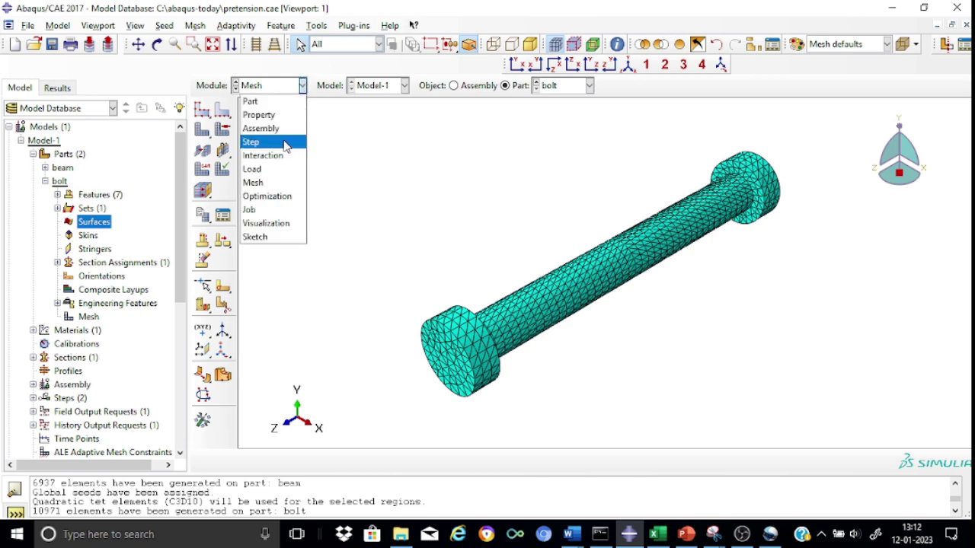
click(268, 211)
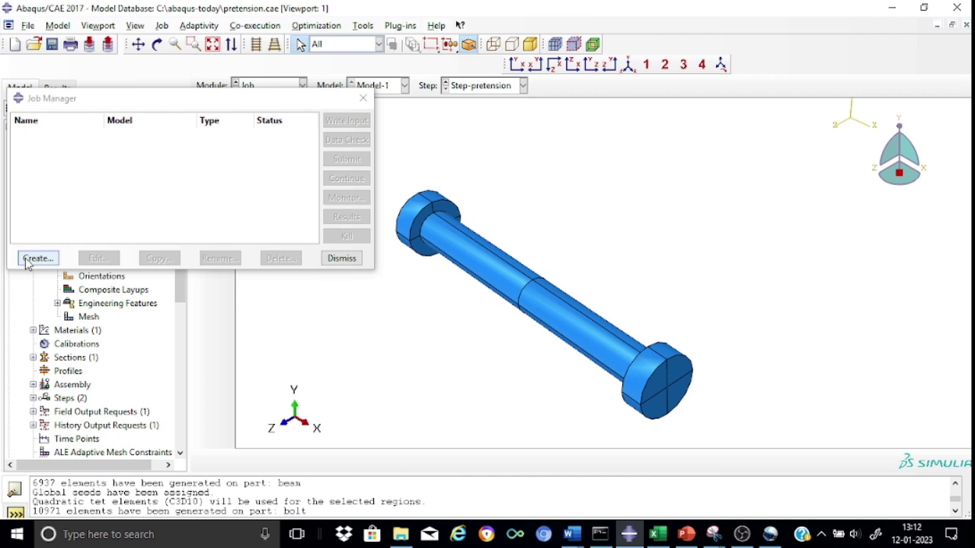
click(37, 259)
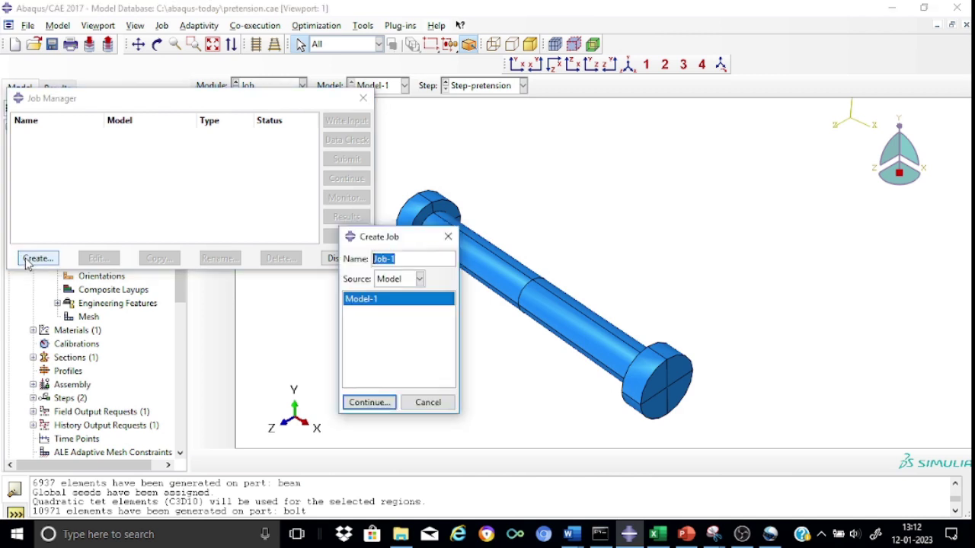
click(408, 258)
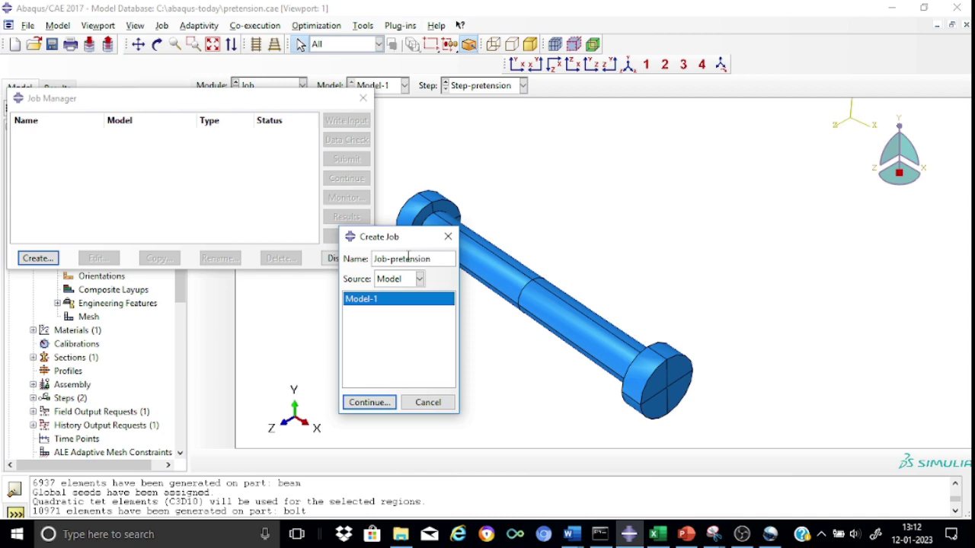
click(380, 403)
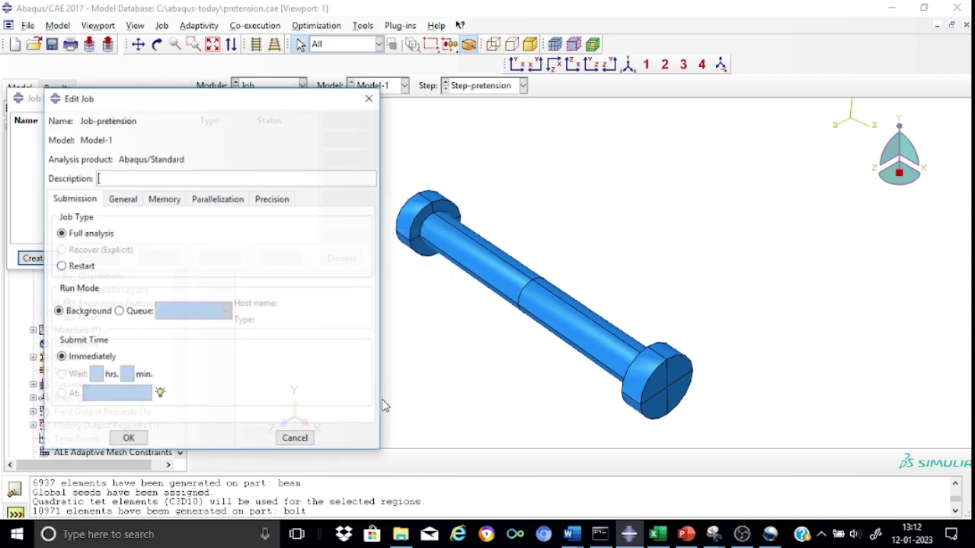
click(126, 440)
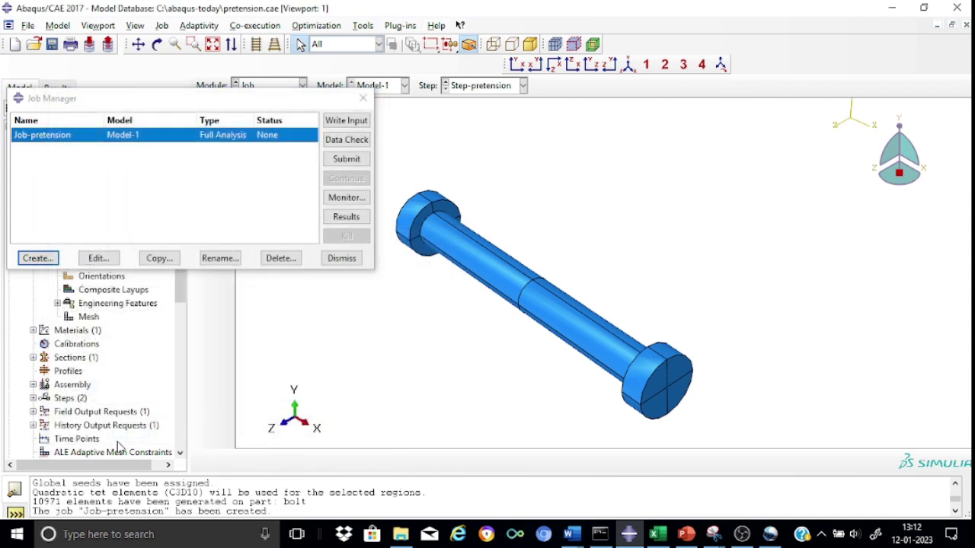
Step: Submit the Job-pretension analysis job
click(343, 162)
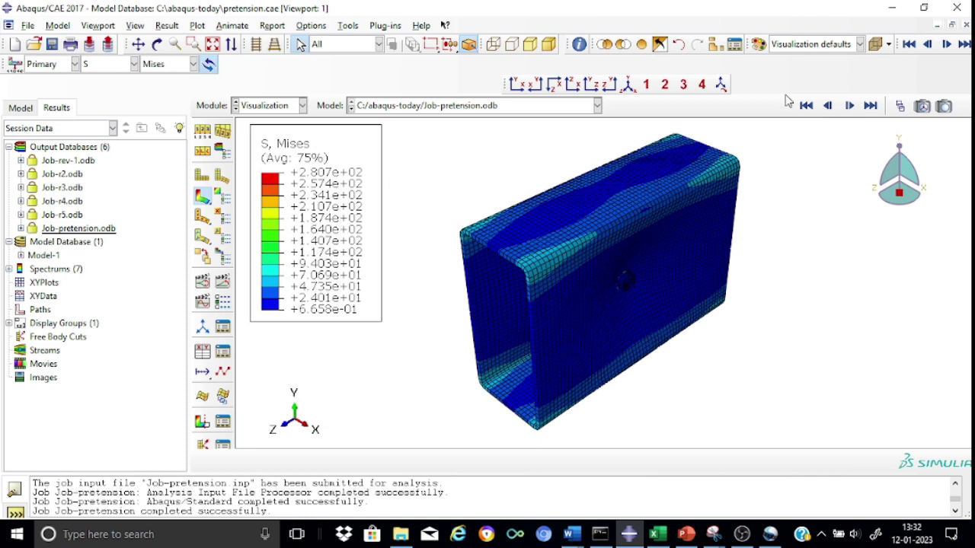
Step: Remove the BOLT-1 part instance from the displayed results to view the Mises stress on the beam alone
click(716, 46)
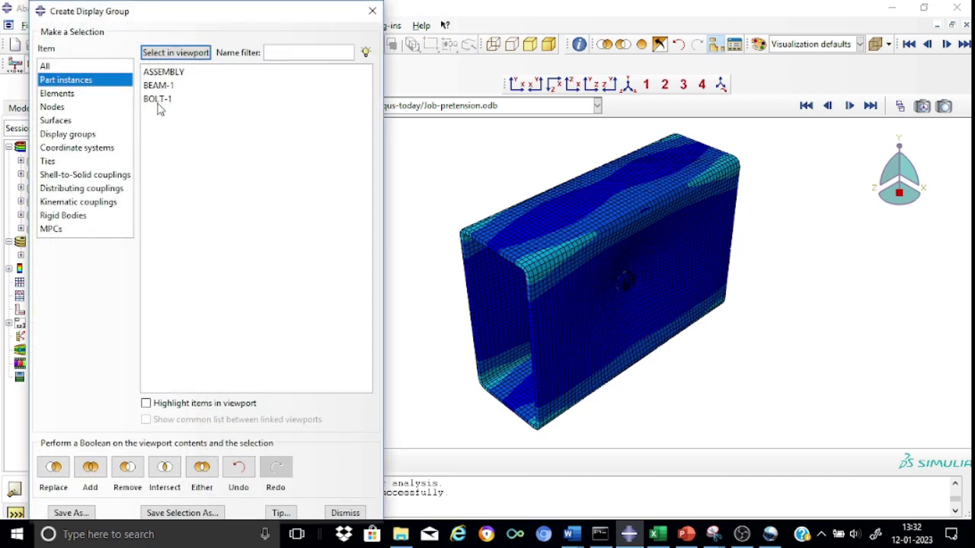
click(158, 100)
click(128, 470)
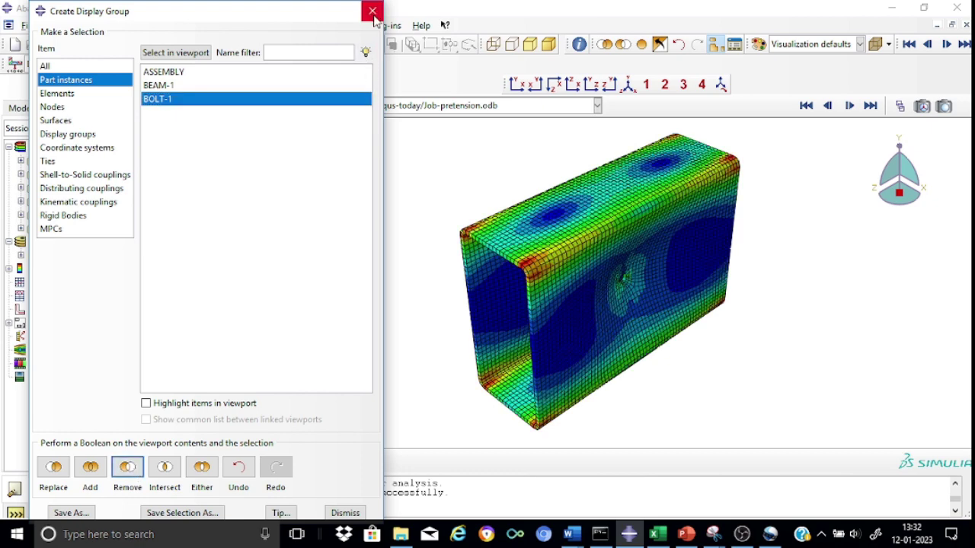
click(373, 13)
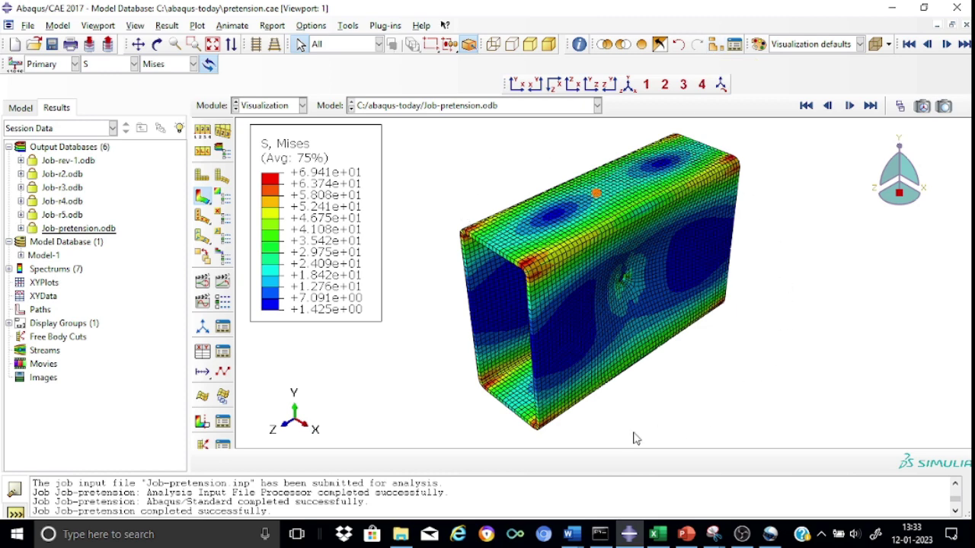
Step: Add BOLT-1 back to the display and remove BEAM-1 to examine the Mises stress on the bolt alone
click(660, 44)
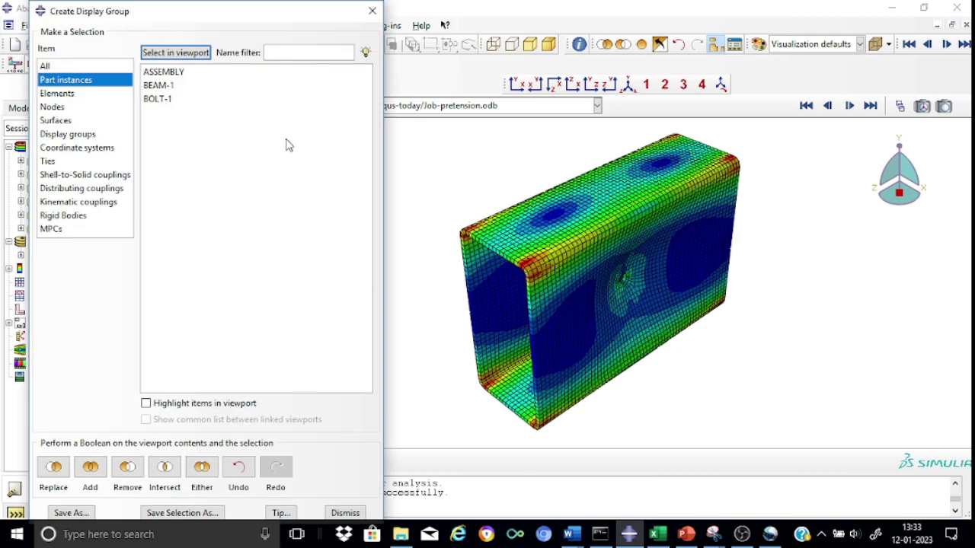
click(162, 102)
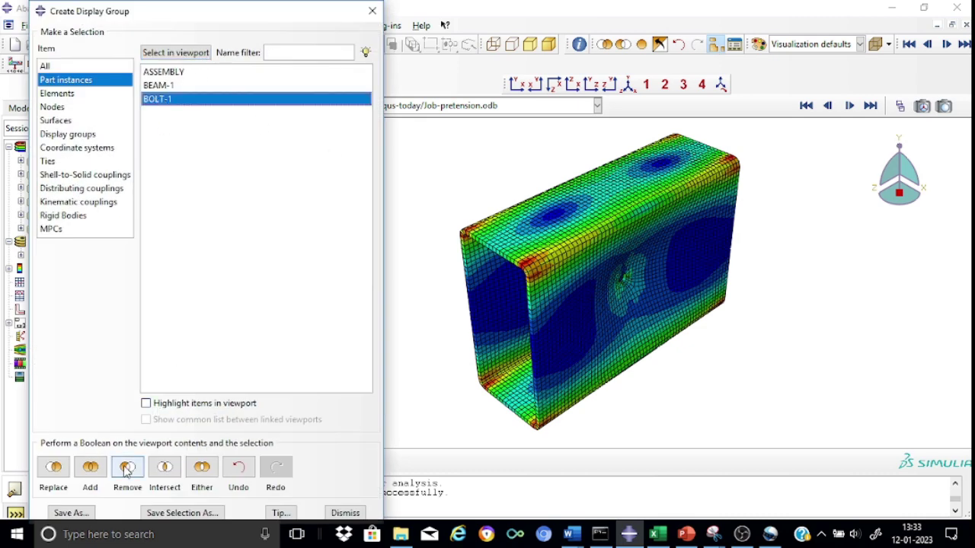
click(92, 471)
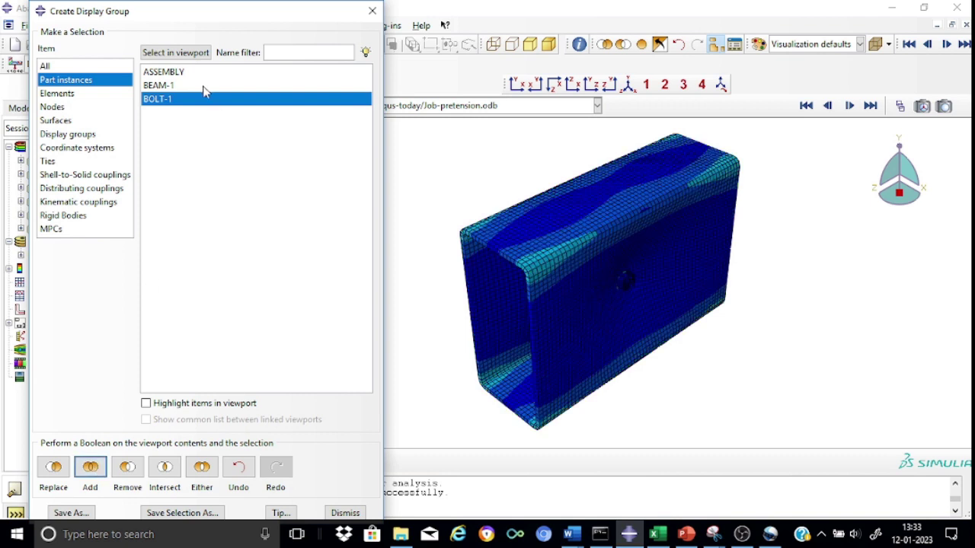
click(168, 88)
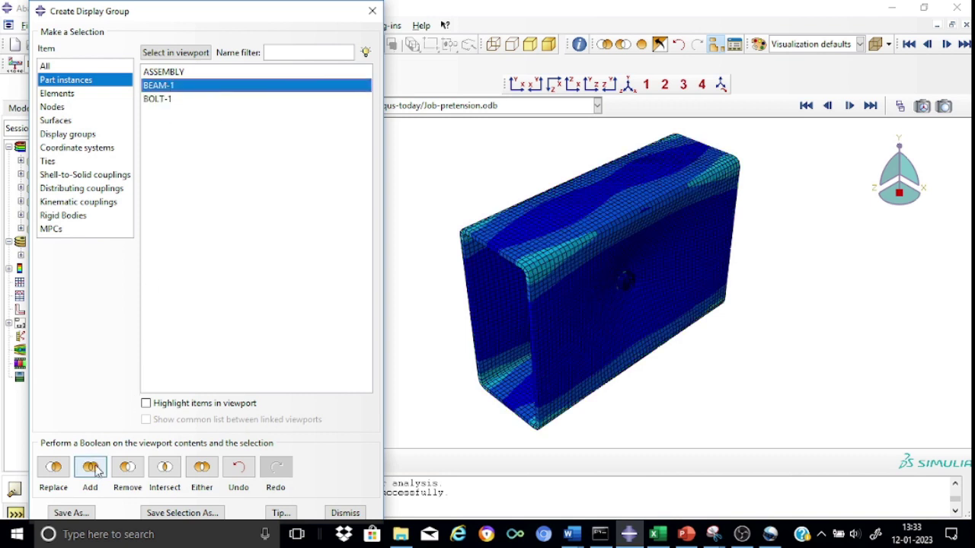
click(120, 477)
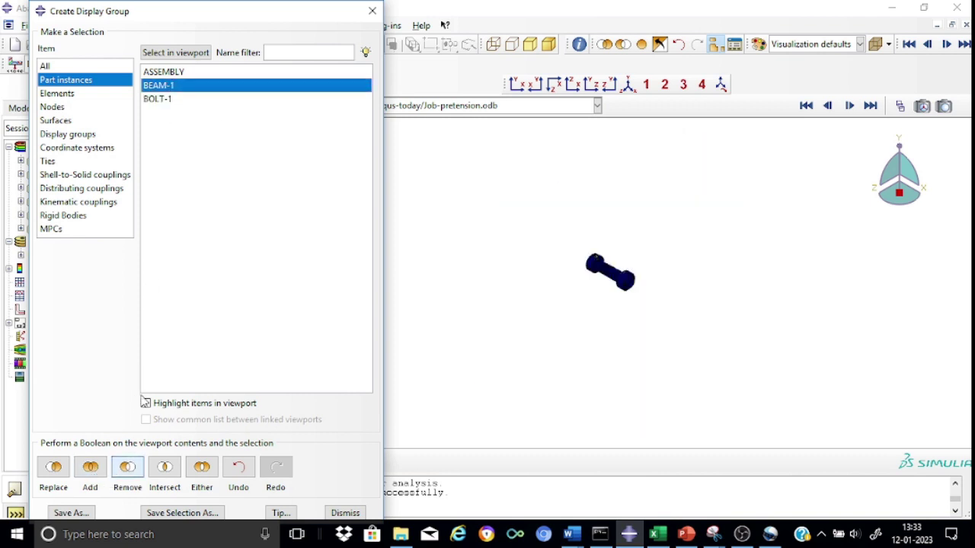
click(372, 11)
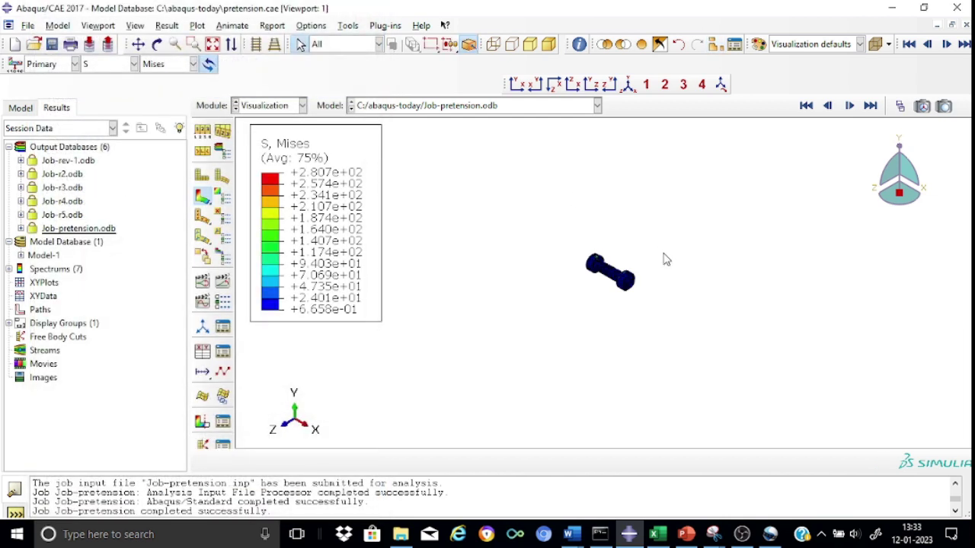
scroll(670, 257, up, 5)
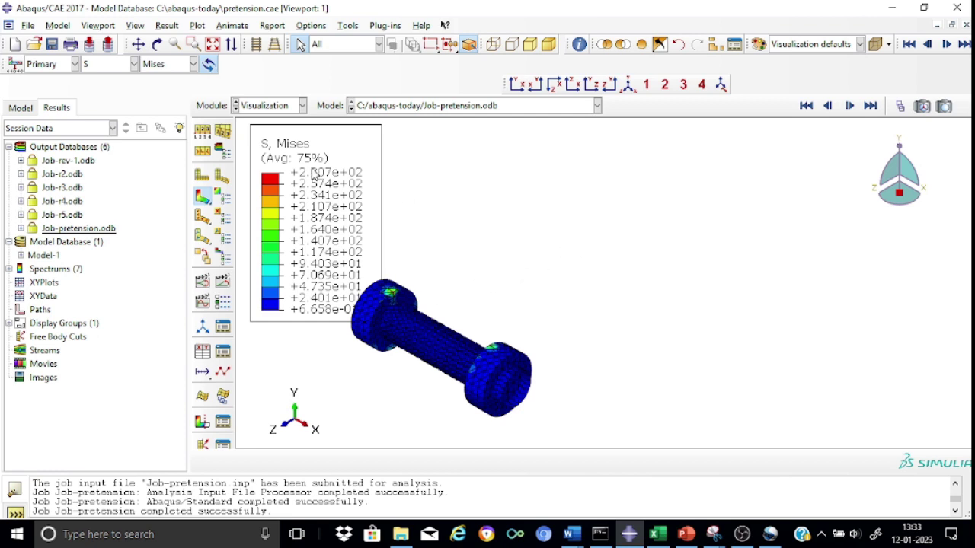
Step: Restore the full model in the results display and contour the displacement U magnitude
click(644, 47)
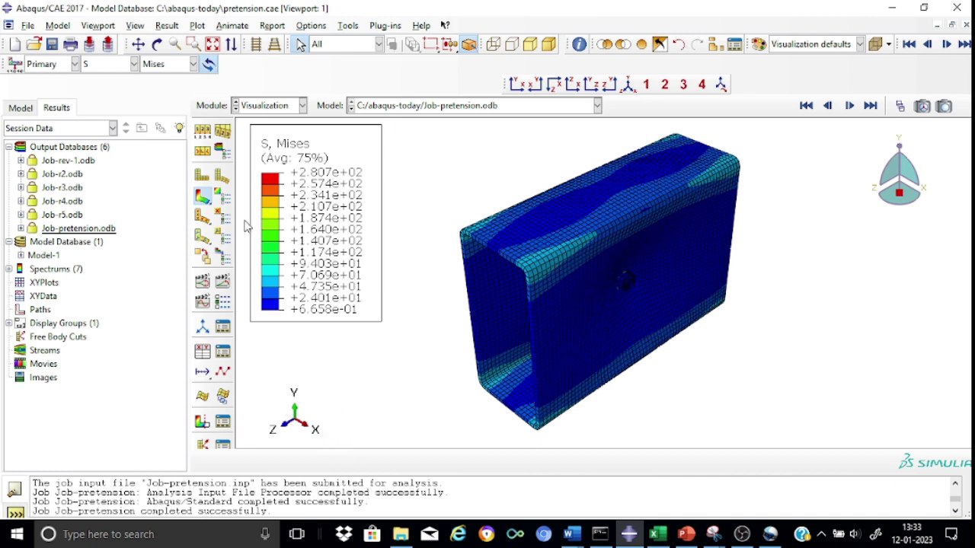
click(135, 66)
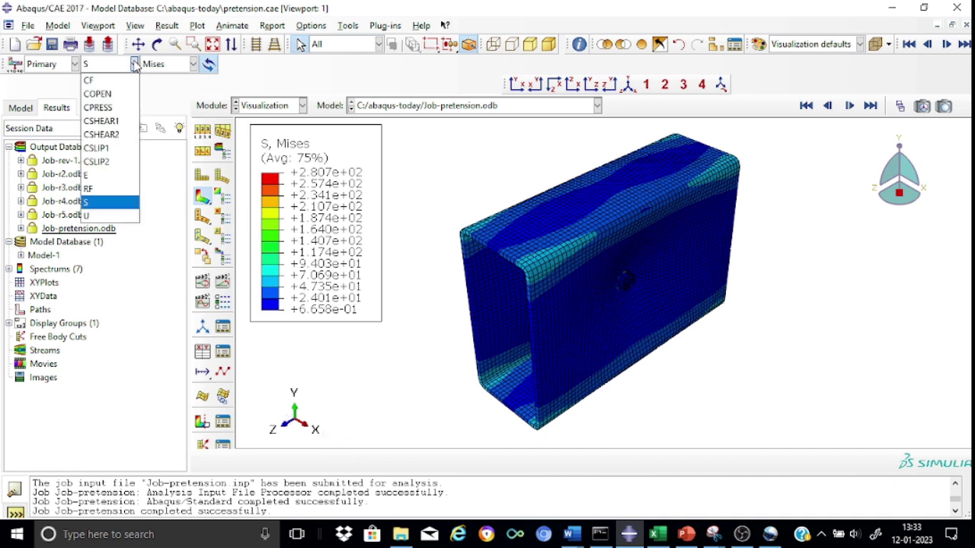
click(113, 216)
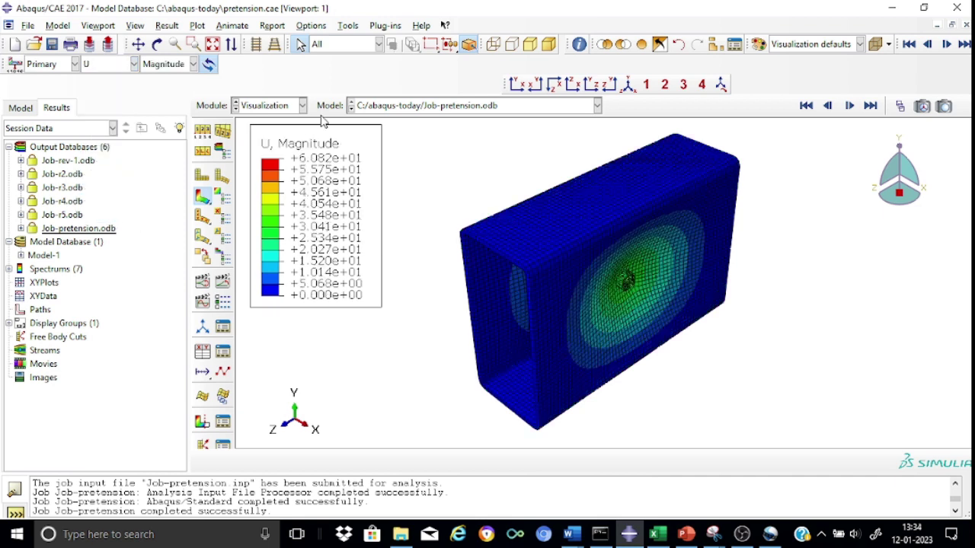
click(203, 197)
Step: Remove the BOLT-1 part instance from the displacement plot and examine the contours around the beam's bolt hole
click(716, 47)
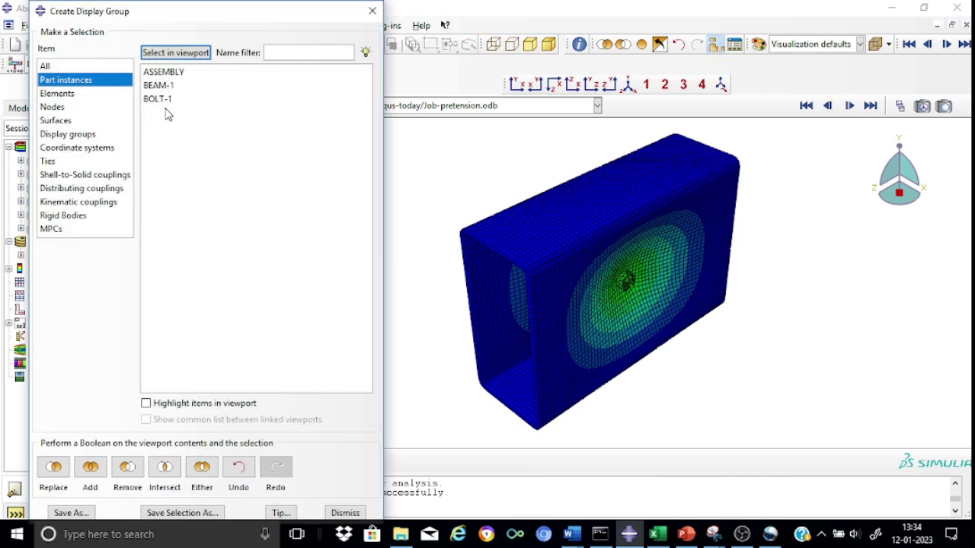
click(161, 100)
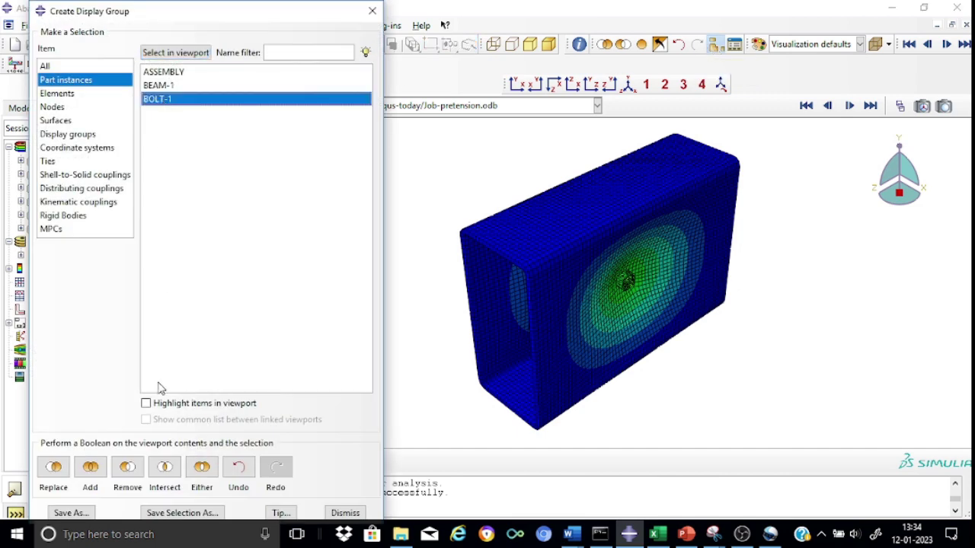
click(127, 470)
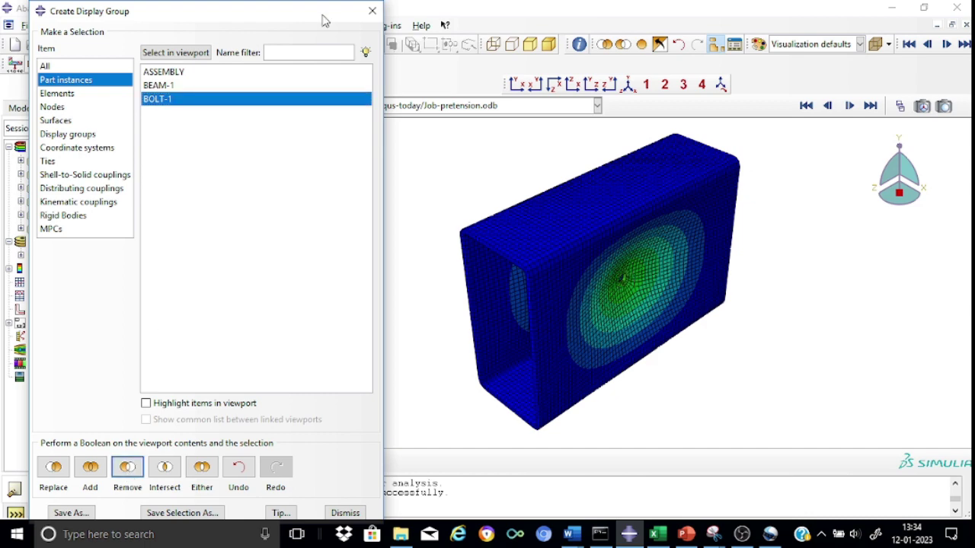
click(372, 14)
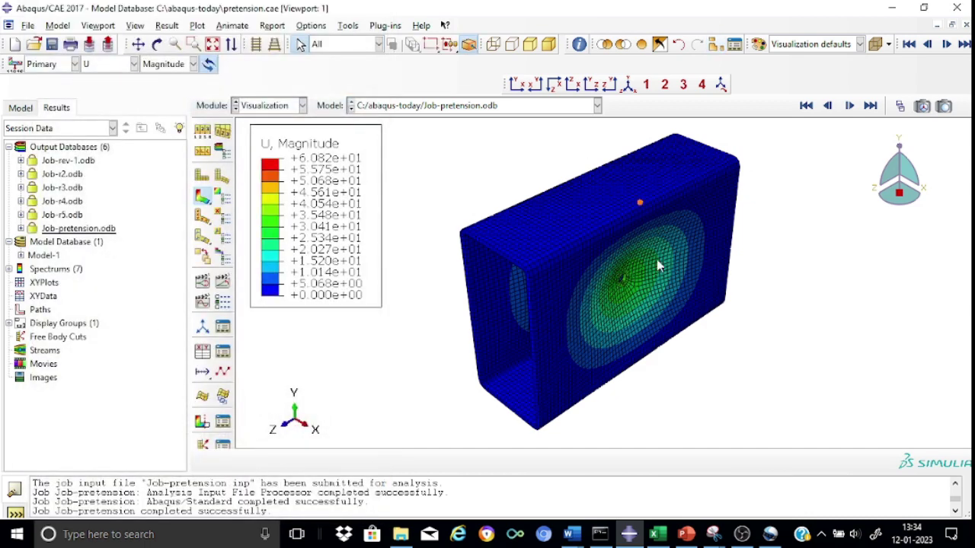
scroll(639, 278, down, 5)
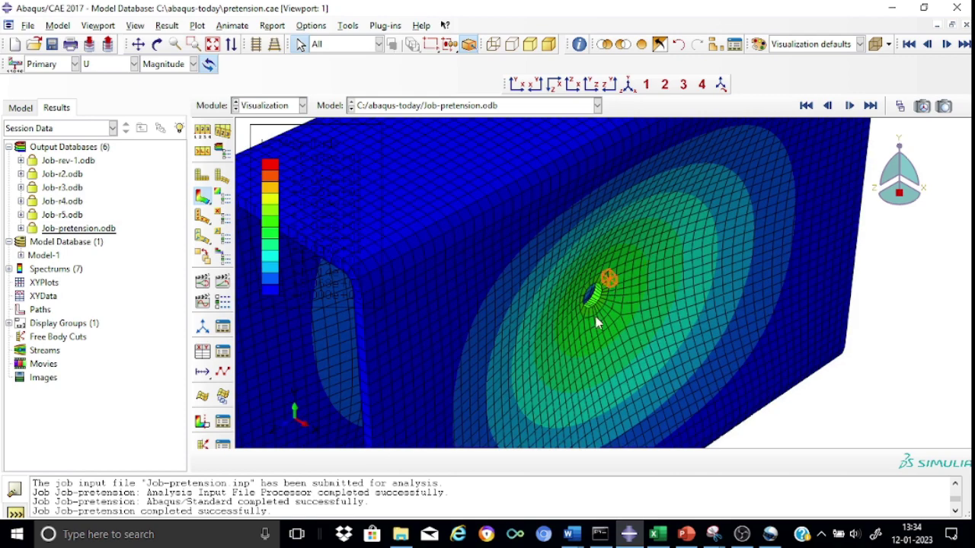
scroll(595, 322, down, 1)
scroll(596, 322, up, 5)
scroll(597, 322, up, 1)
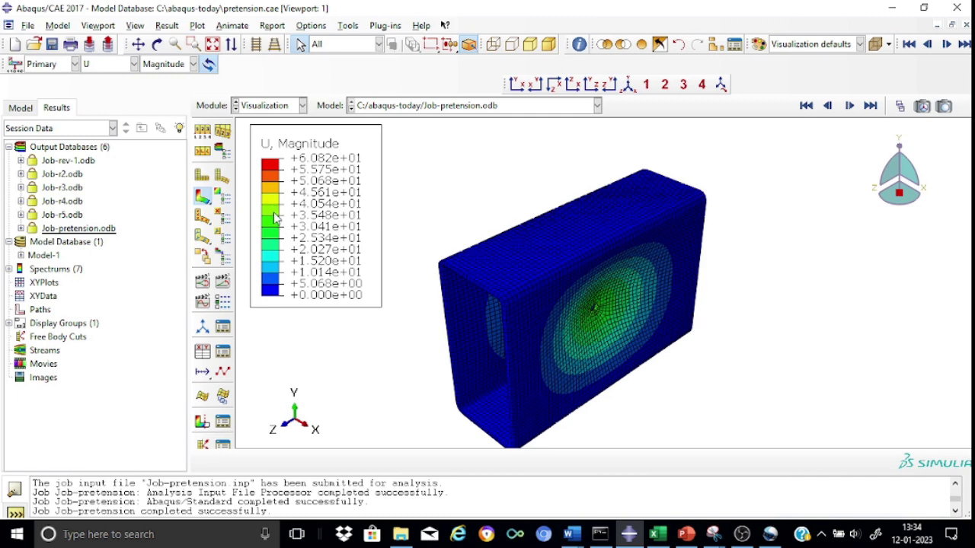
click(222, 197)
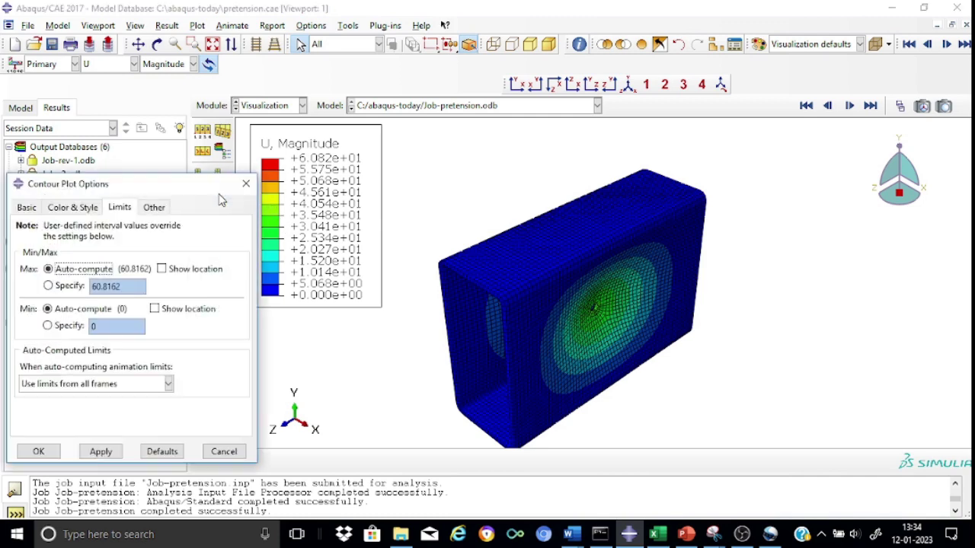
click(48, 286)
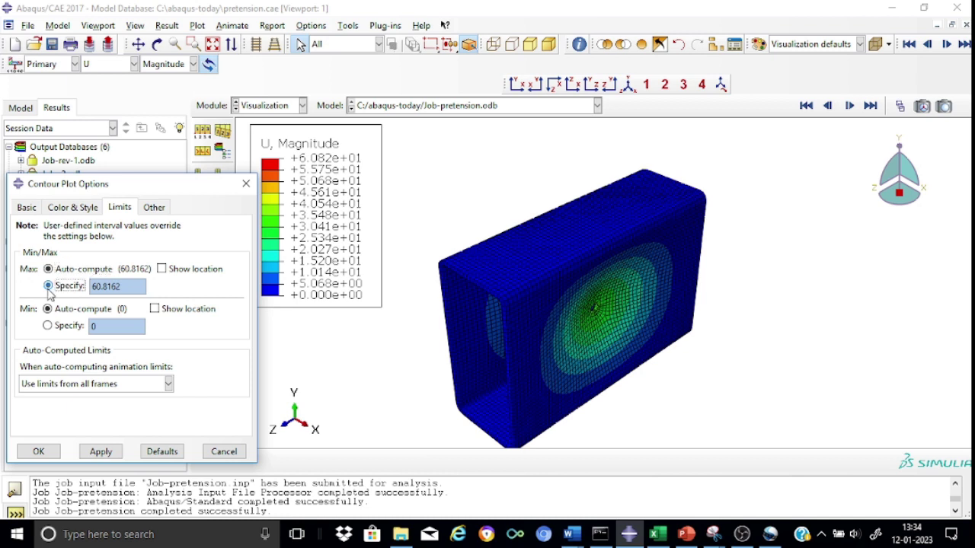
click(128, 287)
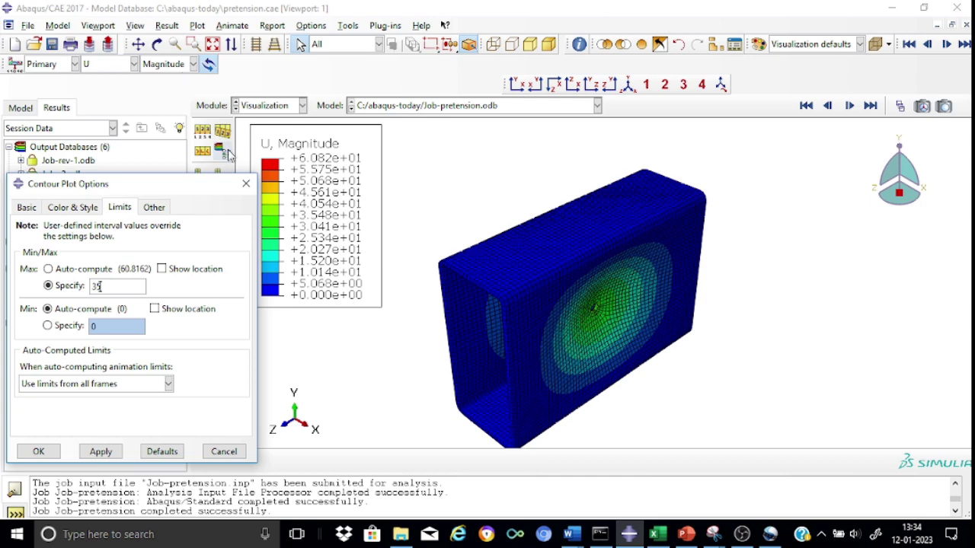
key(Return)
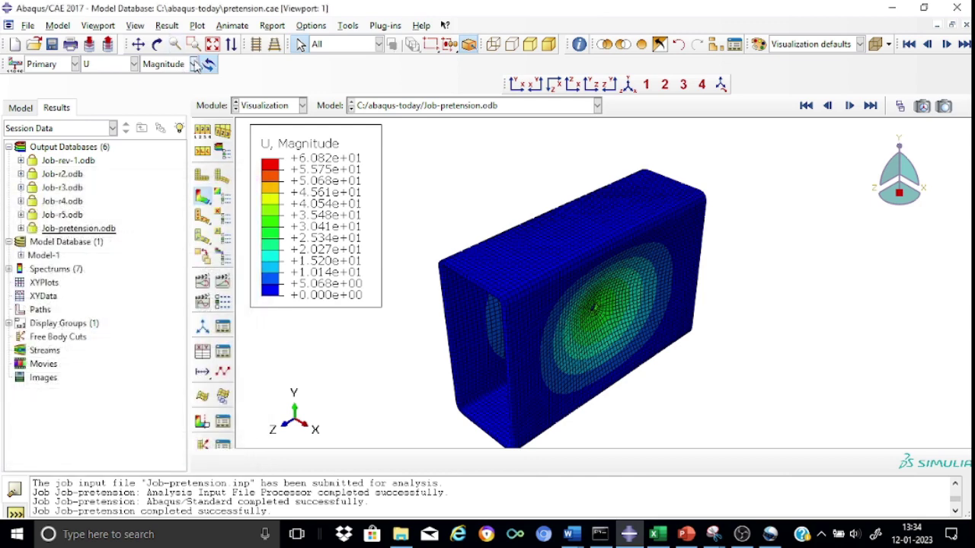
Step: Switch the displacement contour to component U1 and set its contour limits to a maximum of 30.5 and a minimum of -30.5
click(195, 64)
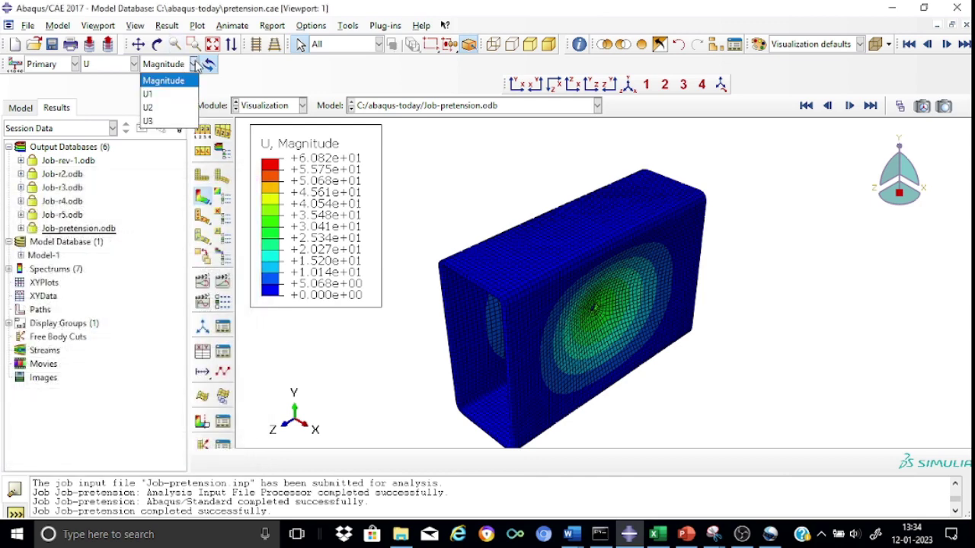
click(154, 95)
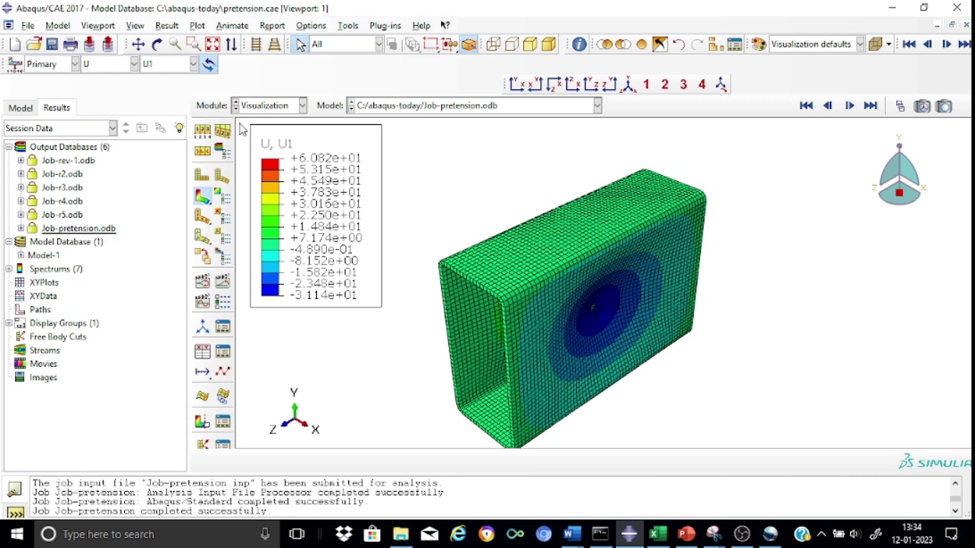
click(223, 195)
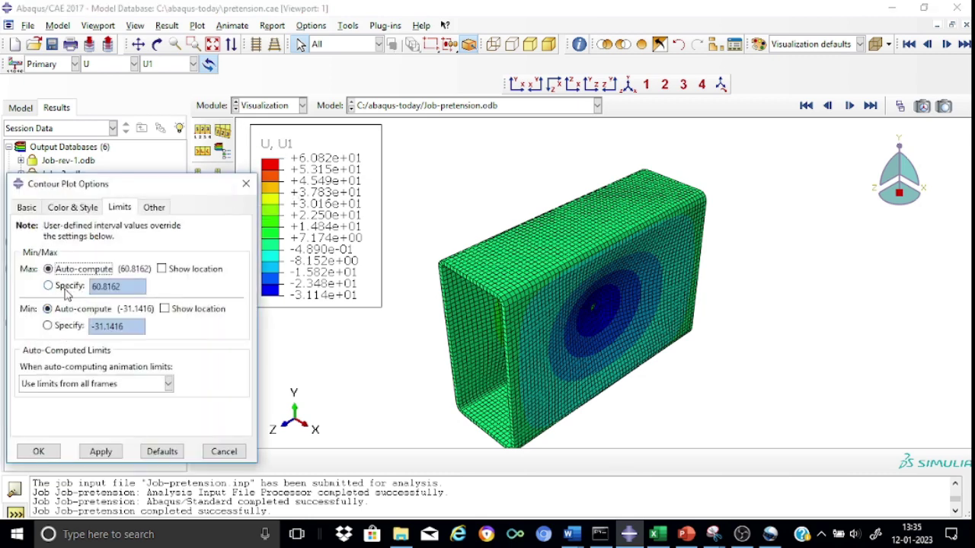
click(67, 288)
click(125, 286)
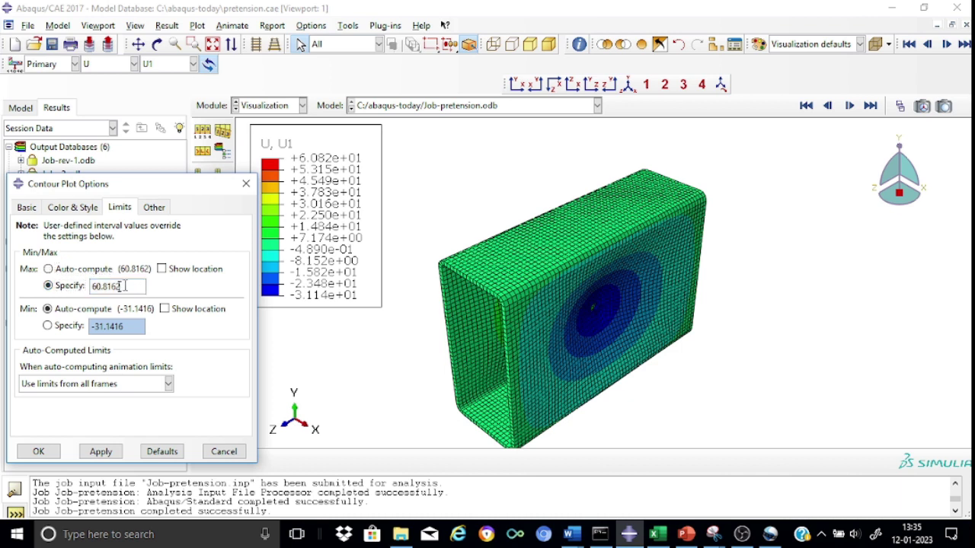
key(BackSpace)
key(BackSpace)
click(49, 326)
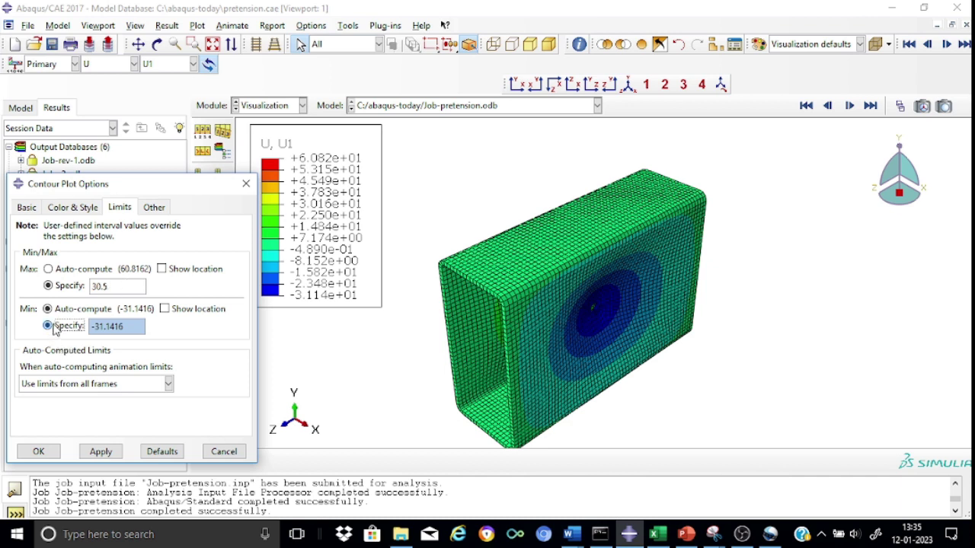
click(129, 327)
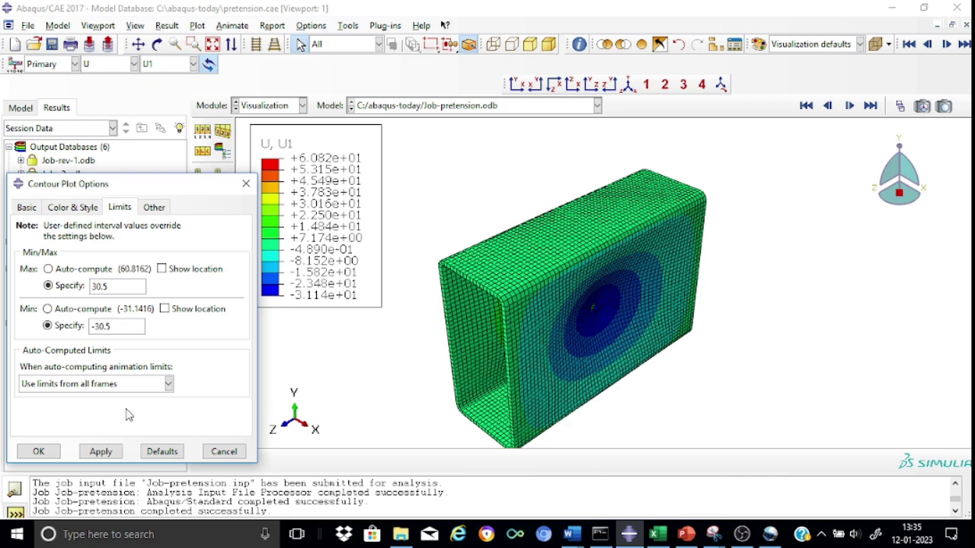
click(100, 452)
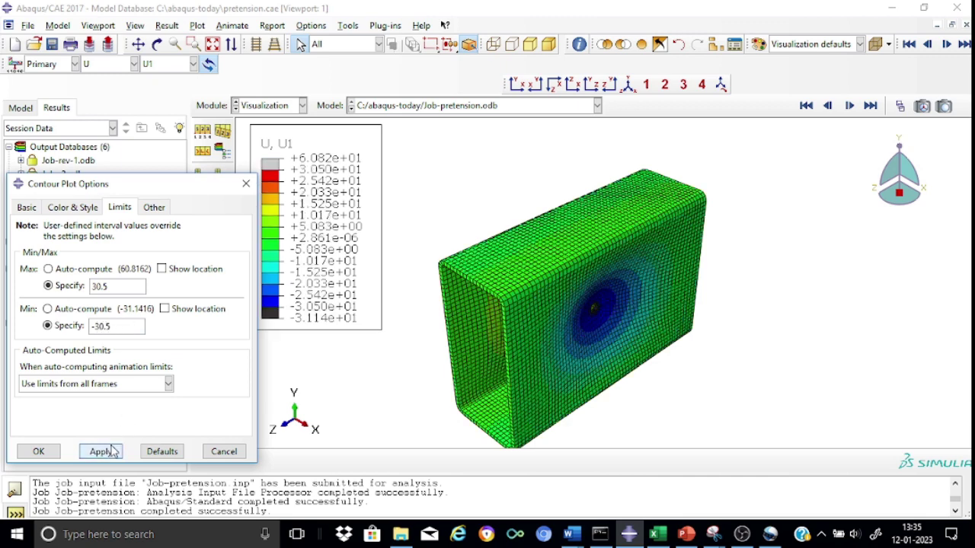
click(43, 453)
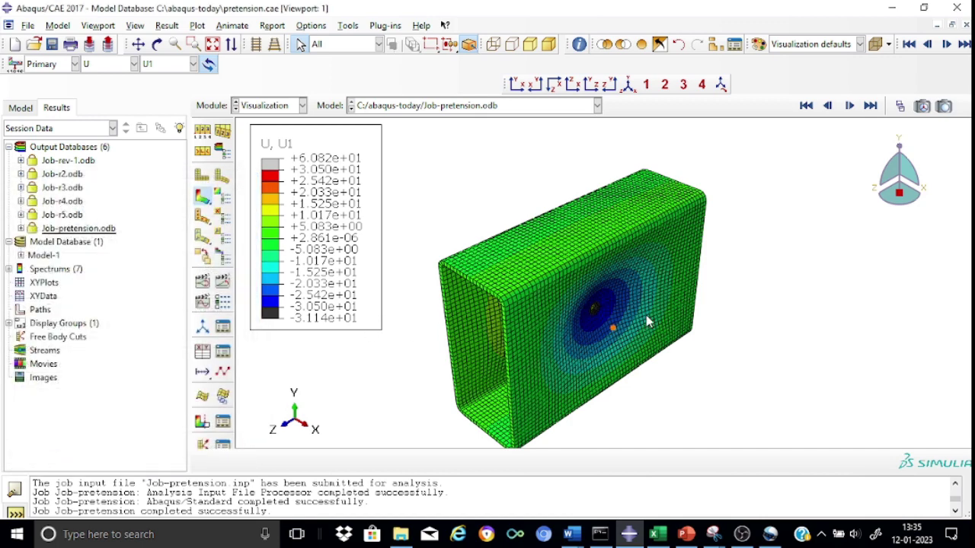
Step: Examine the U1 displacement contours around the bolt hole in the beam's side wall
ctrl+alt+drag(644, 314, 626, 299)
scroll(626, 299, down, 4)
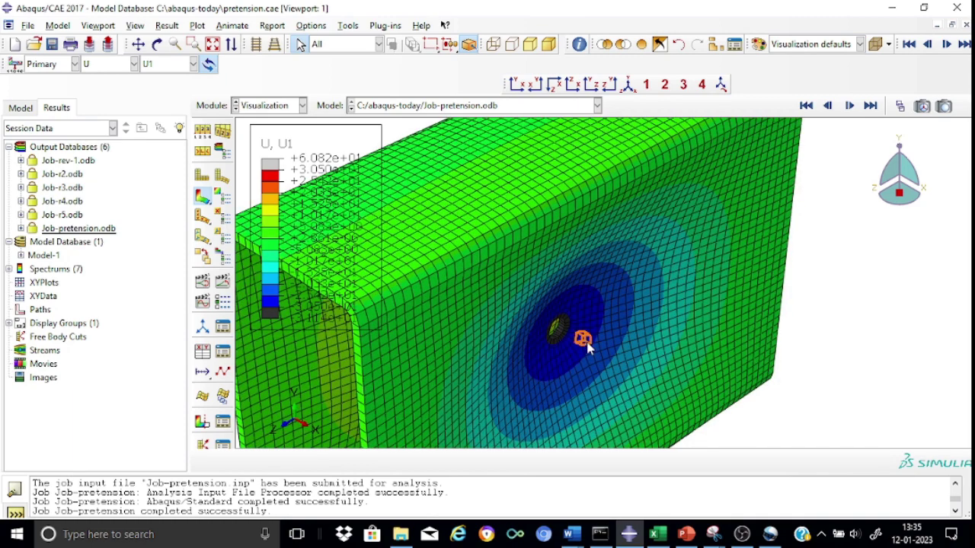
ctrl+alt+click(705, 310)
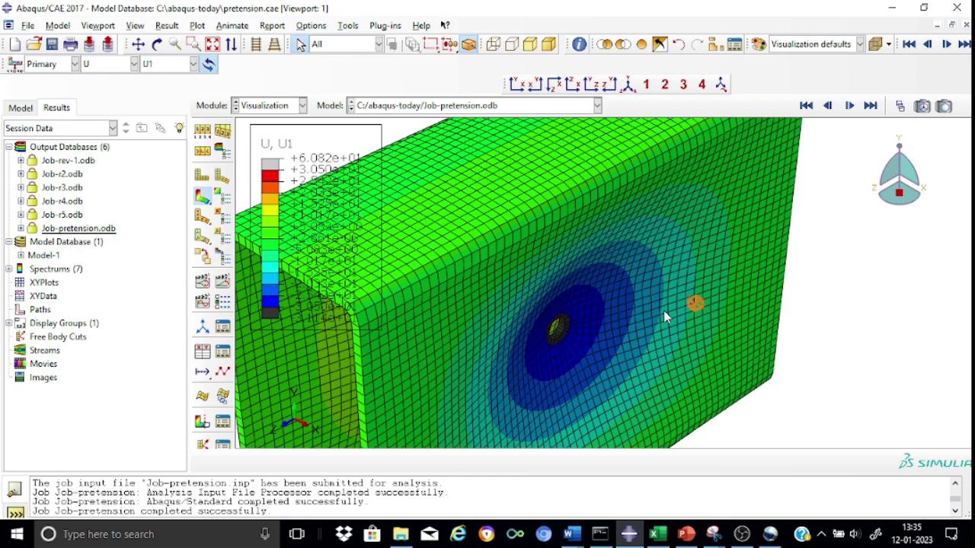
ctrl+alt+click(629, 308)
scroll(630, 307, down, 4)
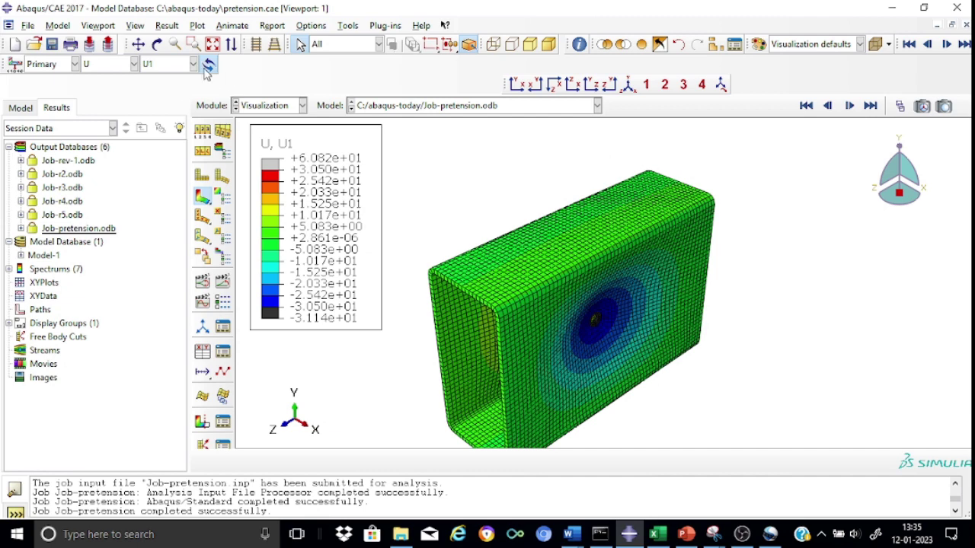
Step: Examine the U1 displacement contours on both side walls of the beam and the walls' inward deformation through the open end
click(157, 45)
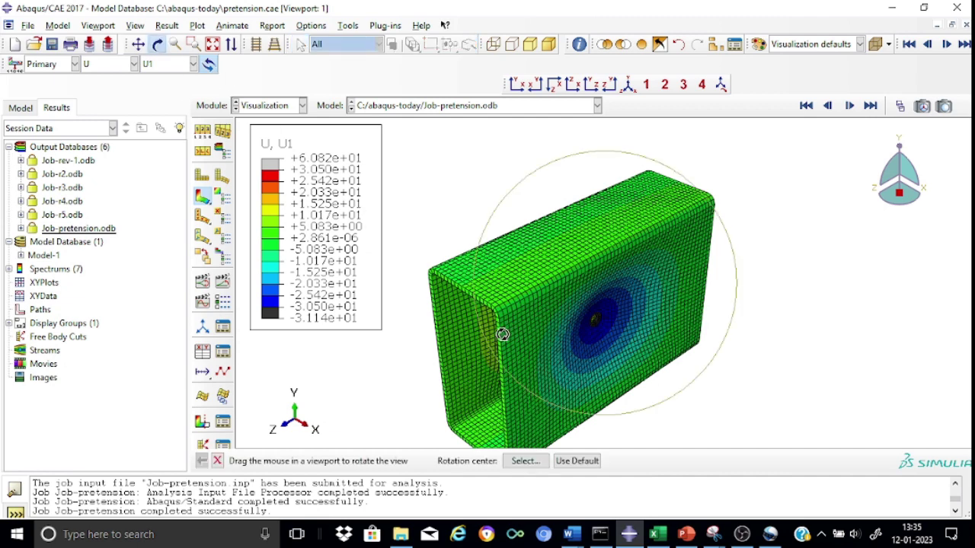
drag(502, 335, 673, 325)
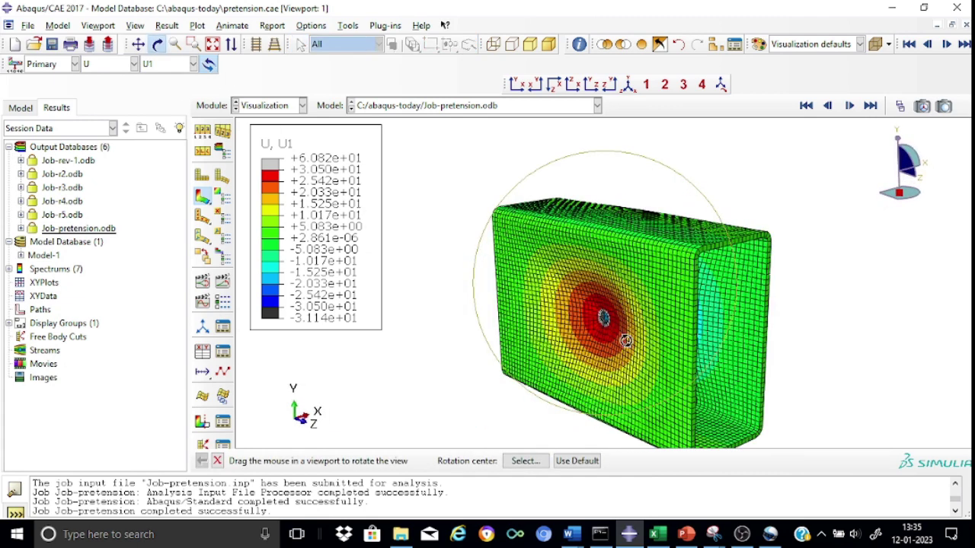
mouse_move(631, 283)
mouse_down()
mouse_move(614, 304)
mouse_move(631, 283)
mouse_up()
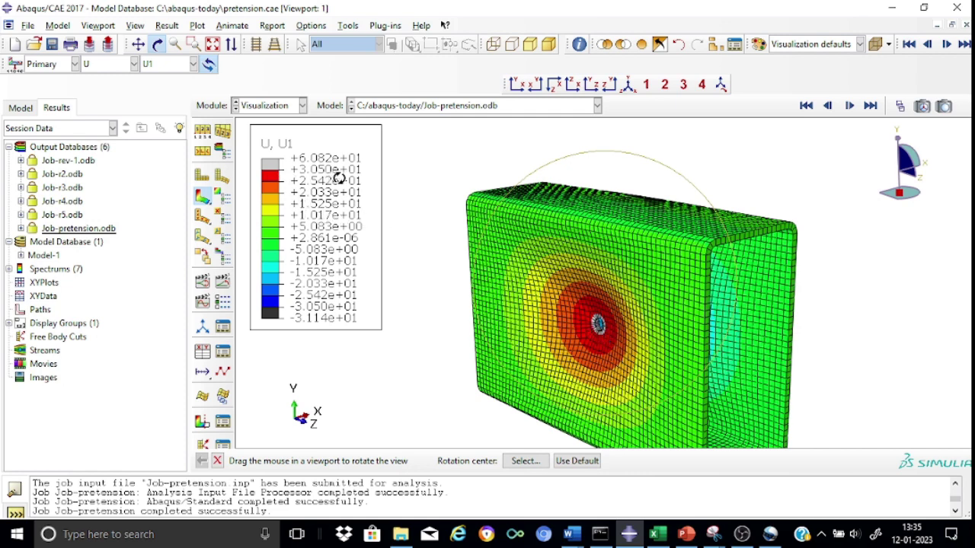
click(629, 86)
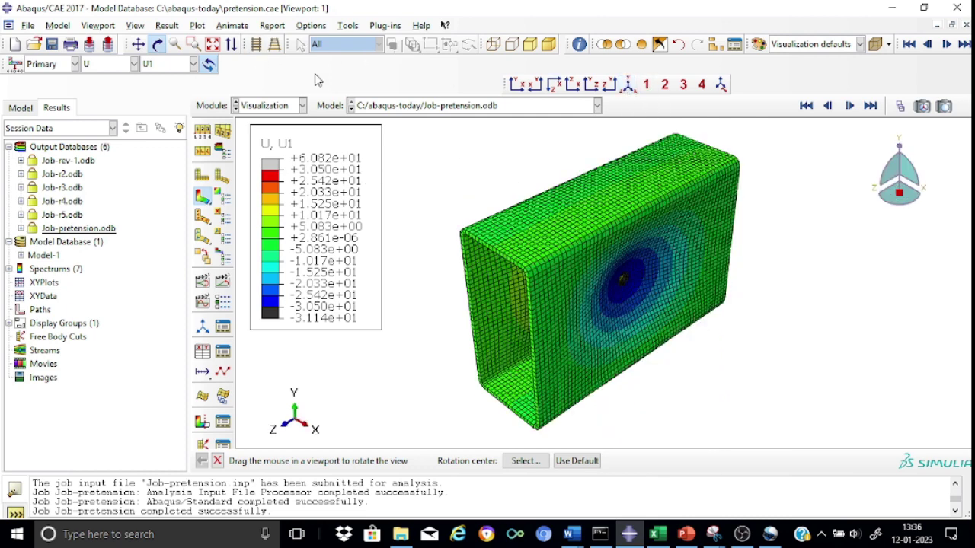
click(158, 46)
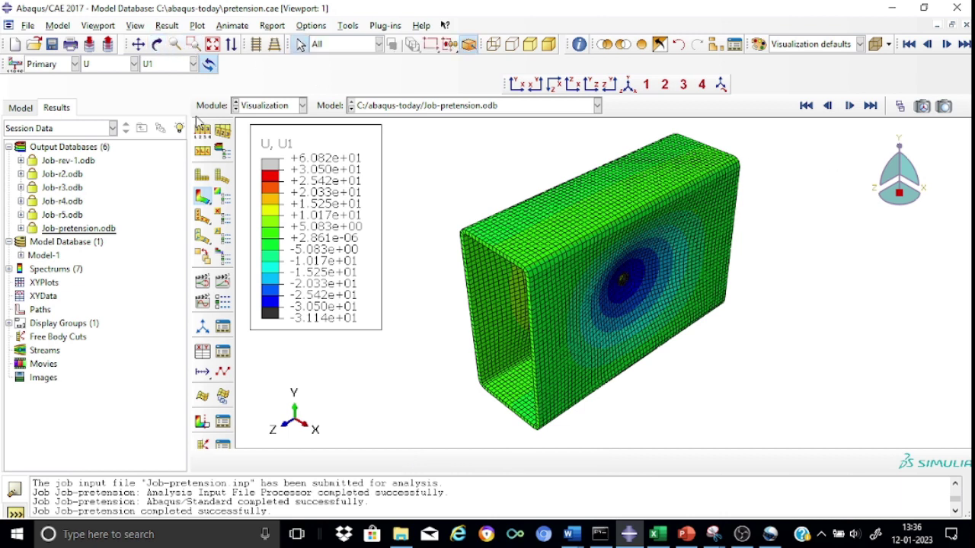
click(157, 45)
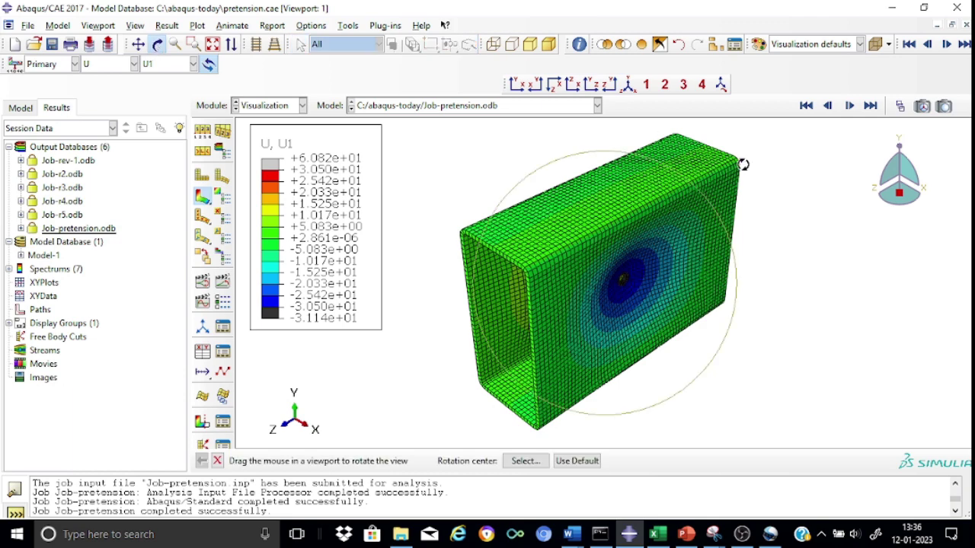
mouse_move(758, 203)
mouse_down()
mouse_move(693, 284)
mouse_move(625, 294)
mouse_move(564, 330)
mouse_up()
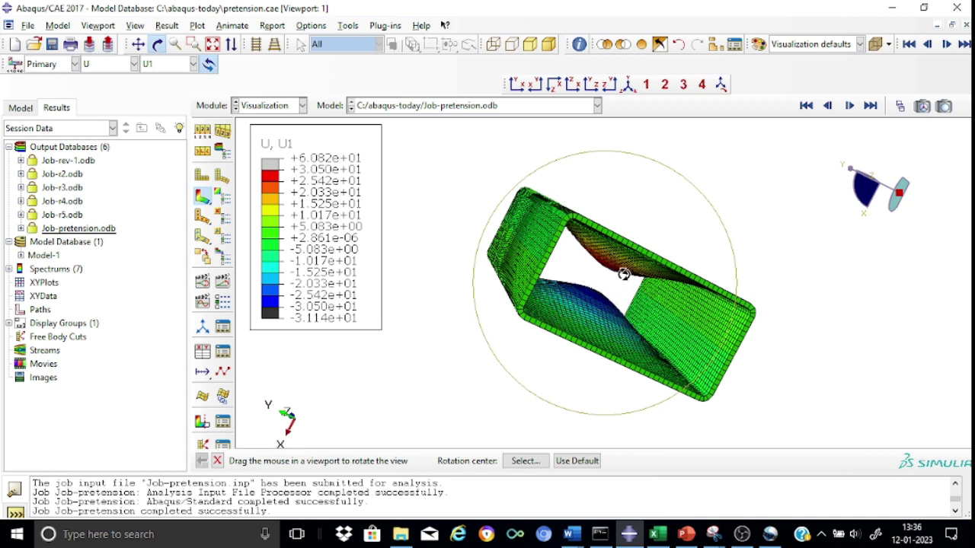
click(629, 84)
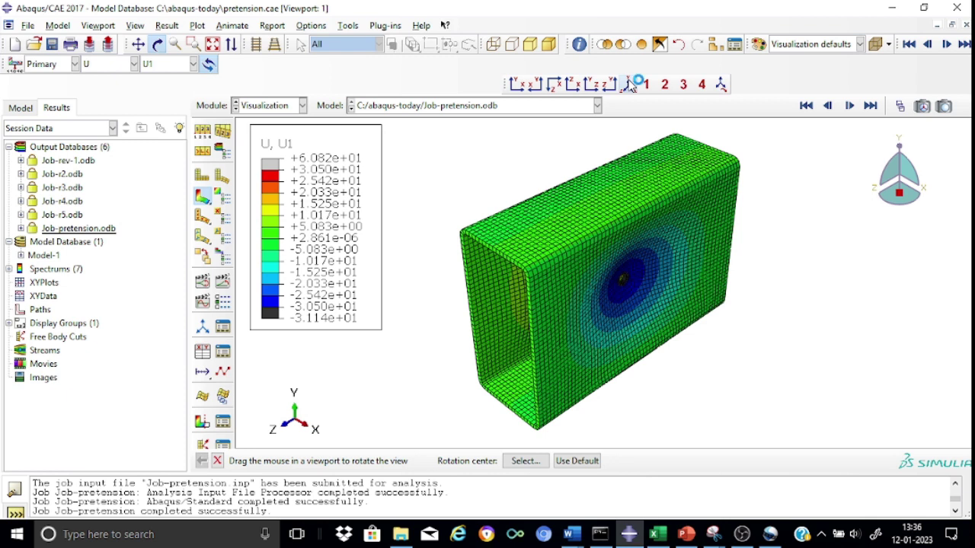
Step: Add the BOLT-1 part instance to the displacement plot and remove BEAM-1 so only the bolt is displayed
click(715, 46)
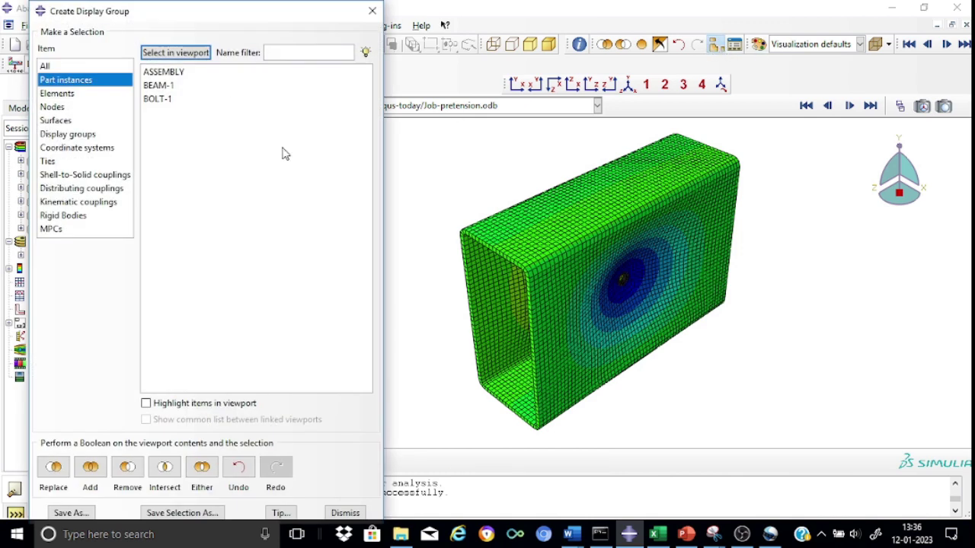
click(164, 99)
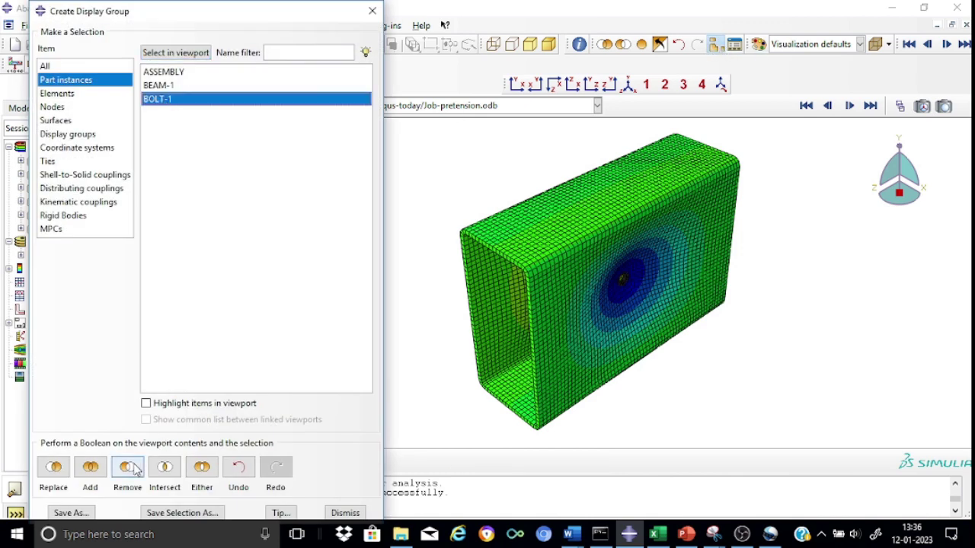
click(94, 472)
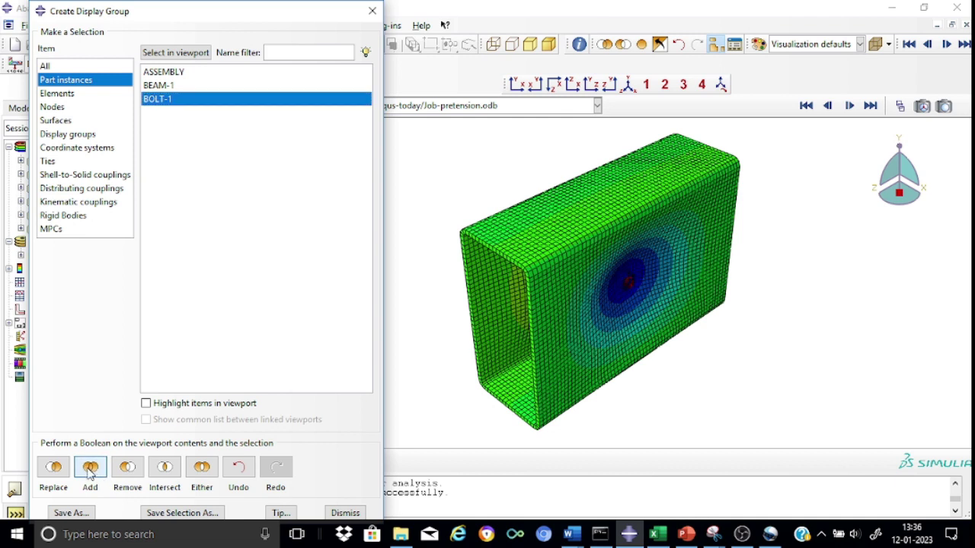
click(149, 86)
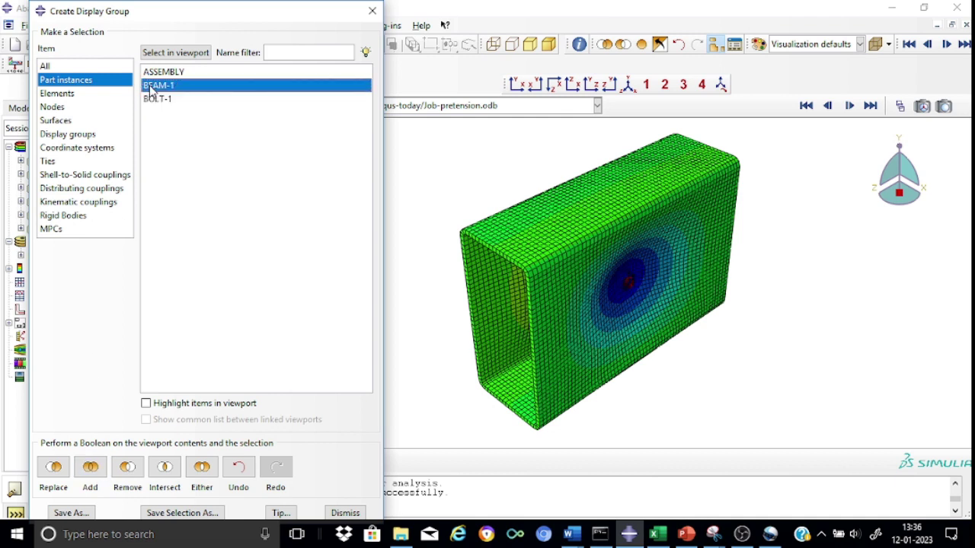
click(128, 472)
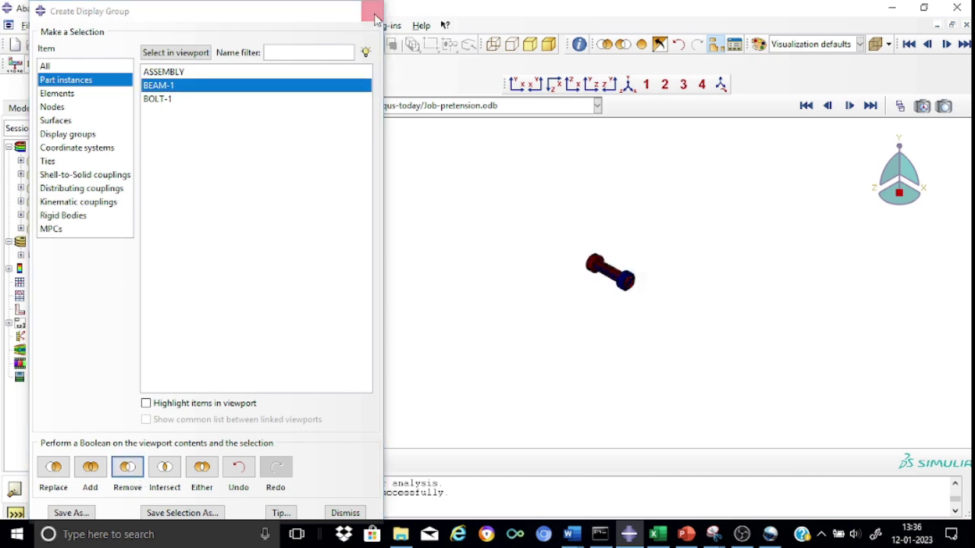
click(373, 11)
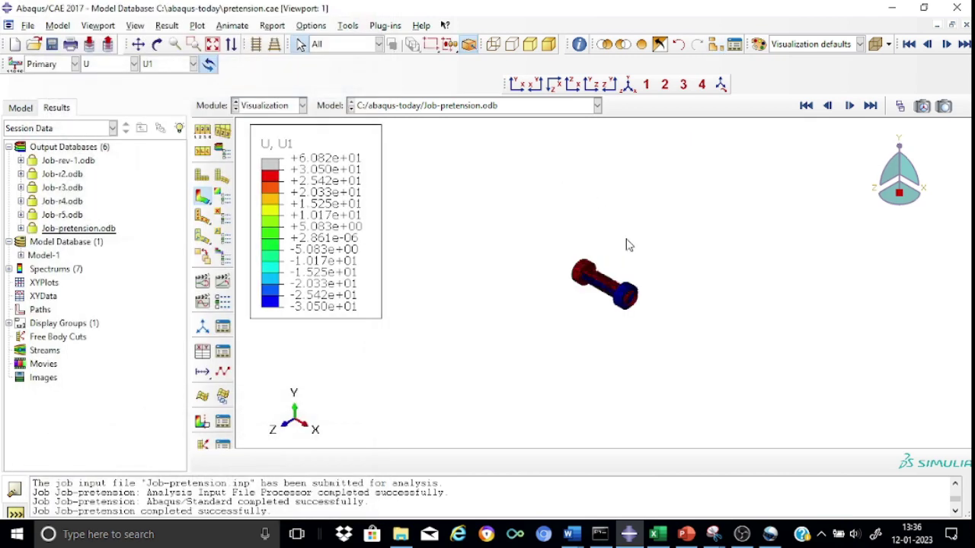
scroll(626, 244, down, 2)
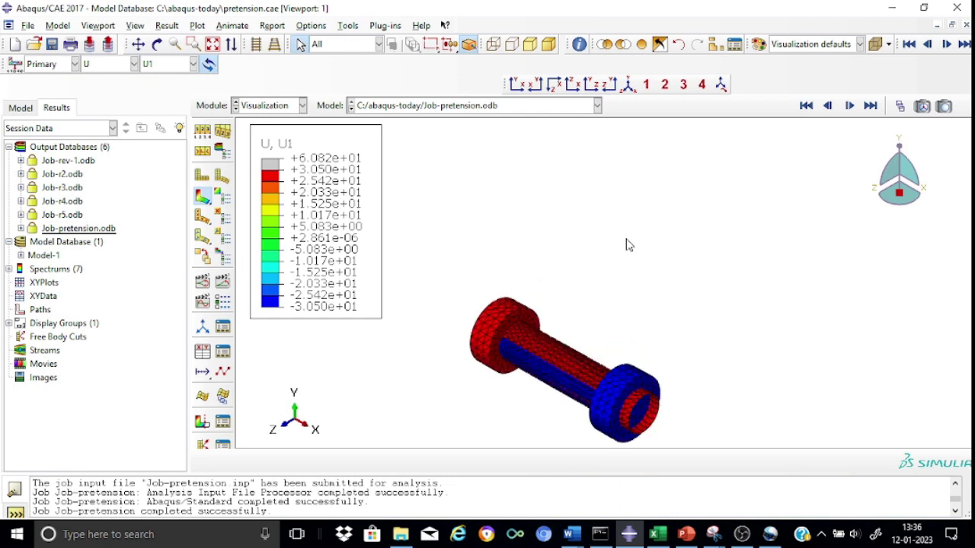
Step: Activate the X-Plane view cut on the bolt and translate it through positions of about -0.56, -31.9 and 11.5 to check the section forces
click(201, 423)
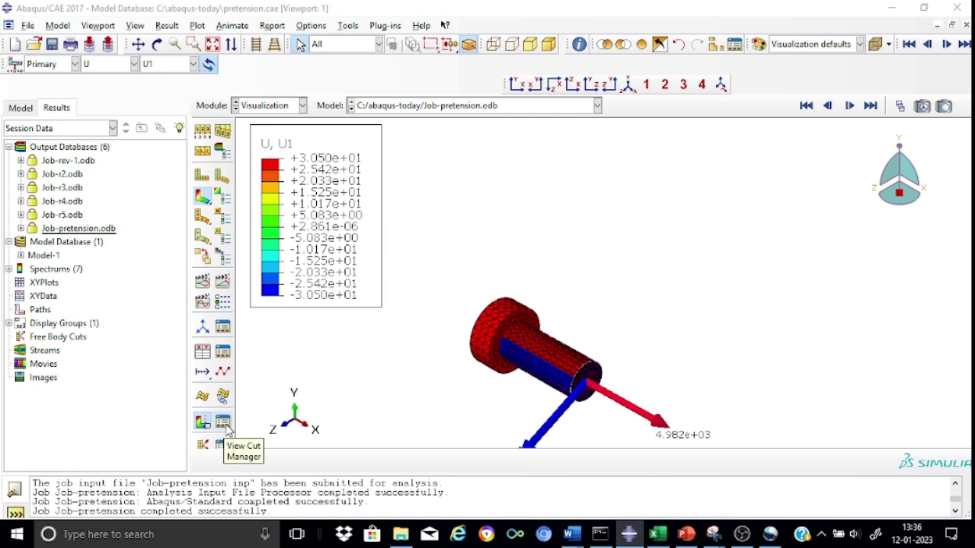
click(223, 422)
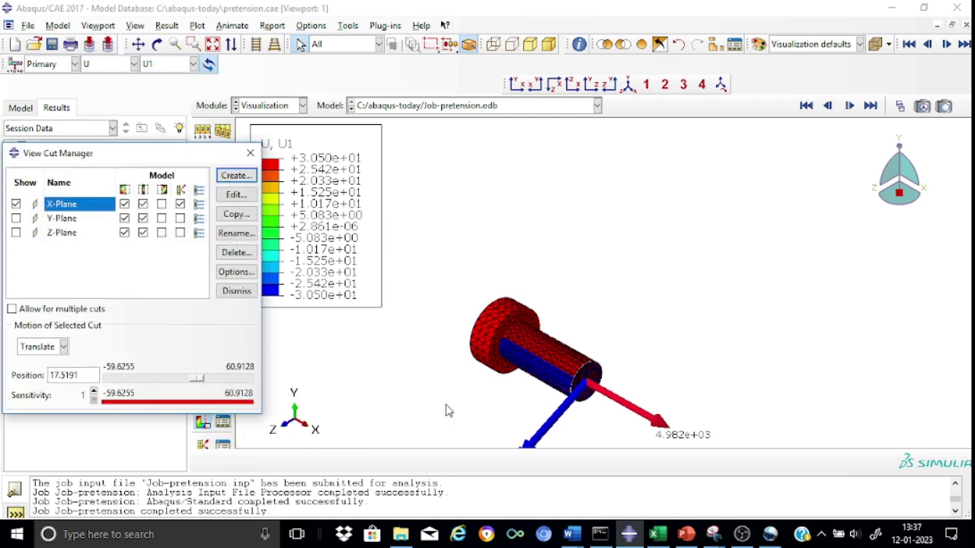
click(16, 204)
mouse_move(197, 380)
mouse_down()
mouse_move(147, 385)
mouse_move(181, 391)
mouse_up()
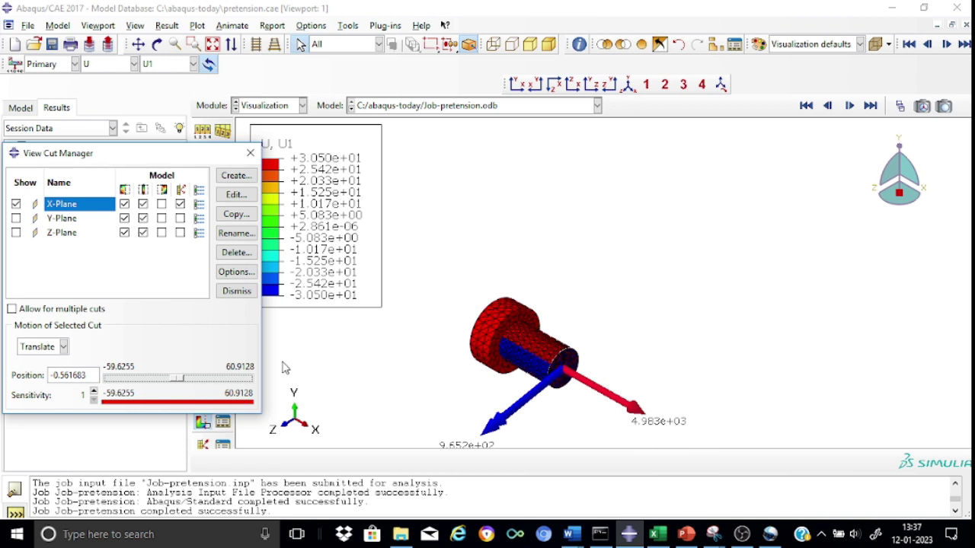
drag(176, 381, 142, 378)
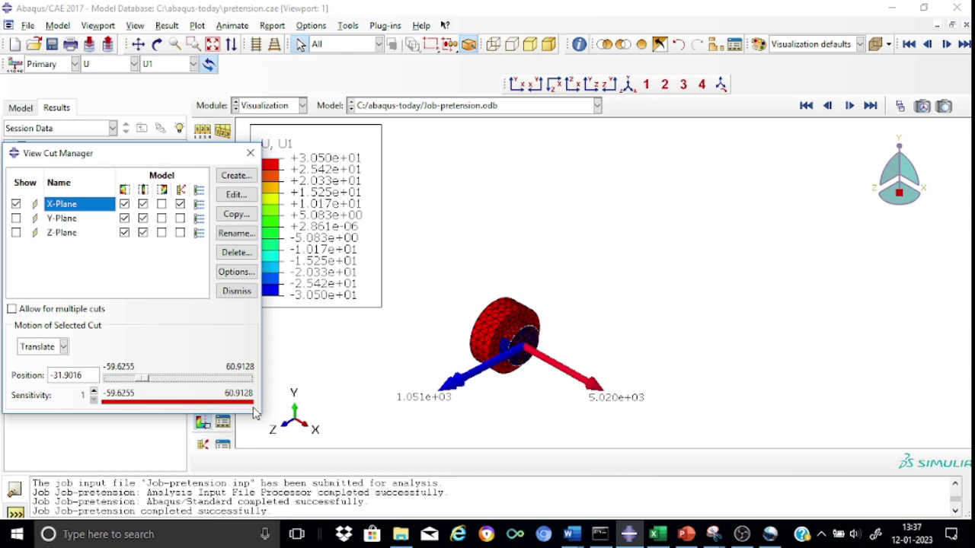
drag(143, 383, 191, 387)
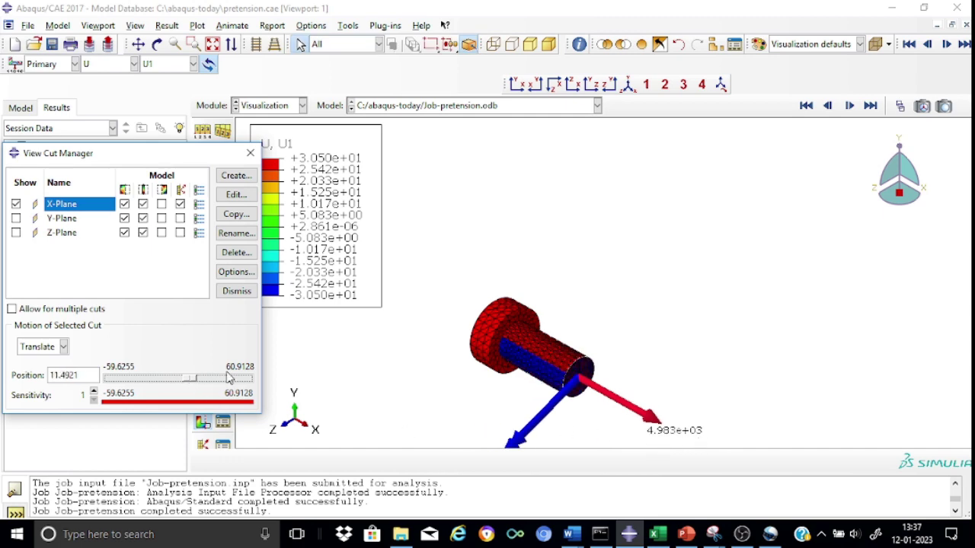
drag(192, 381, 209, 382)
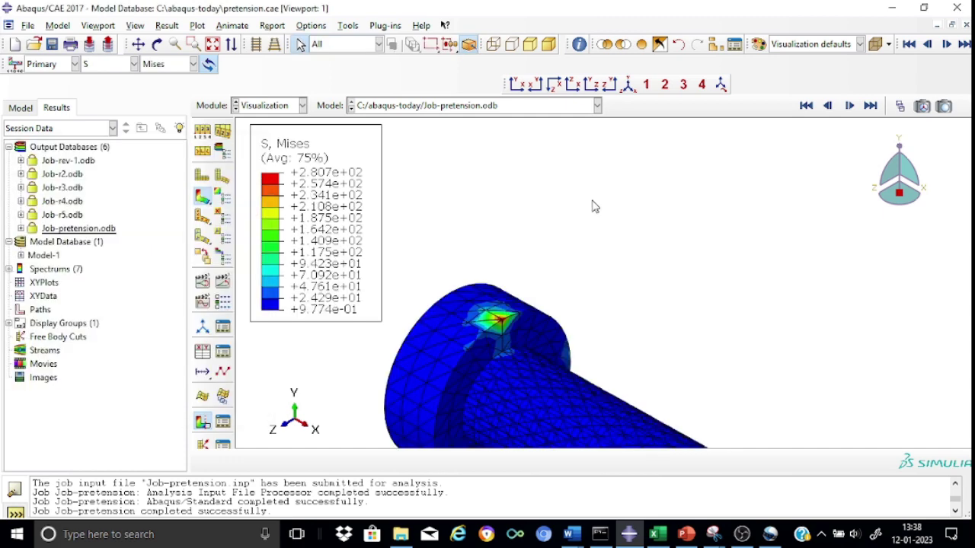